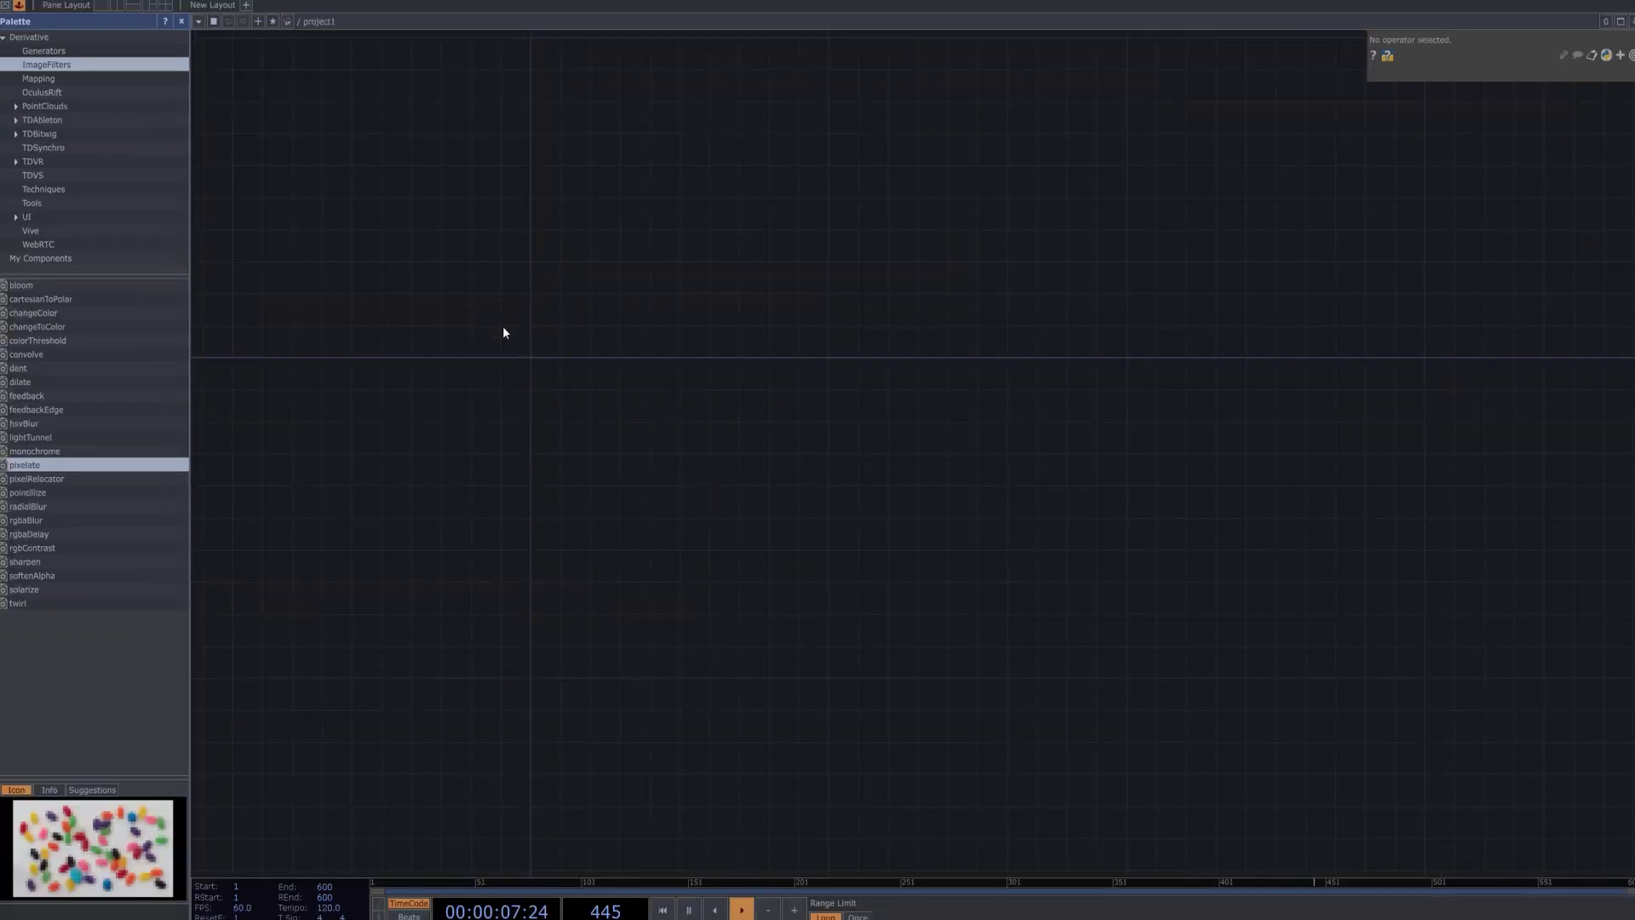
Add a Movie File In TOP to the empty network and load the video z.mp4 into it.
key("Tab")
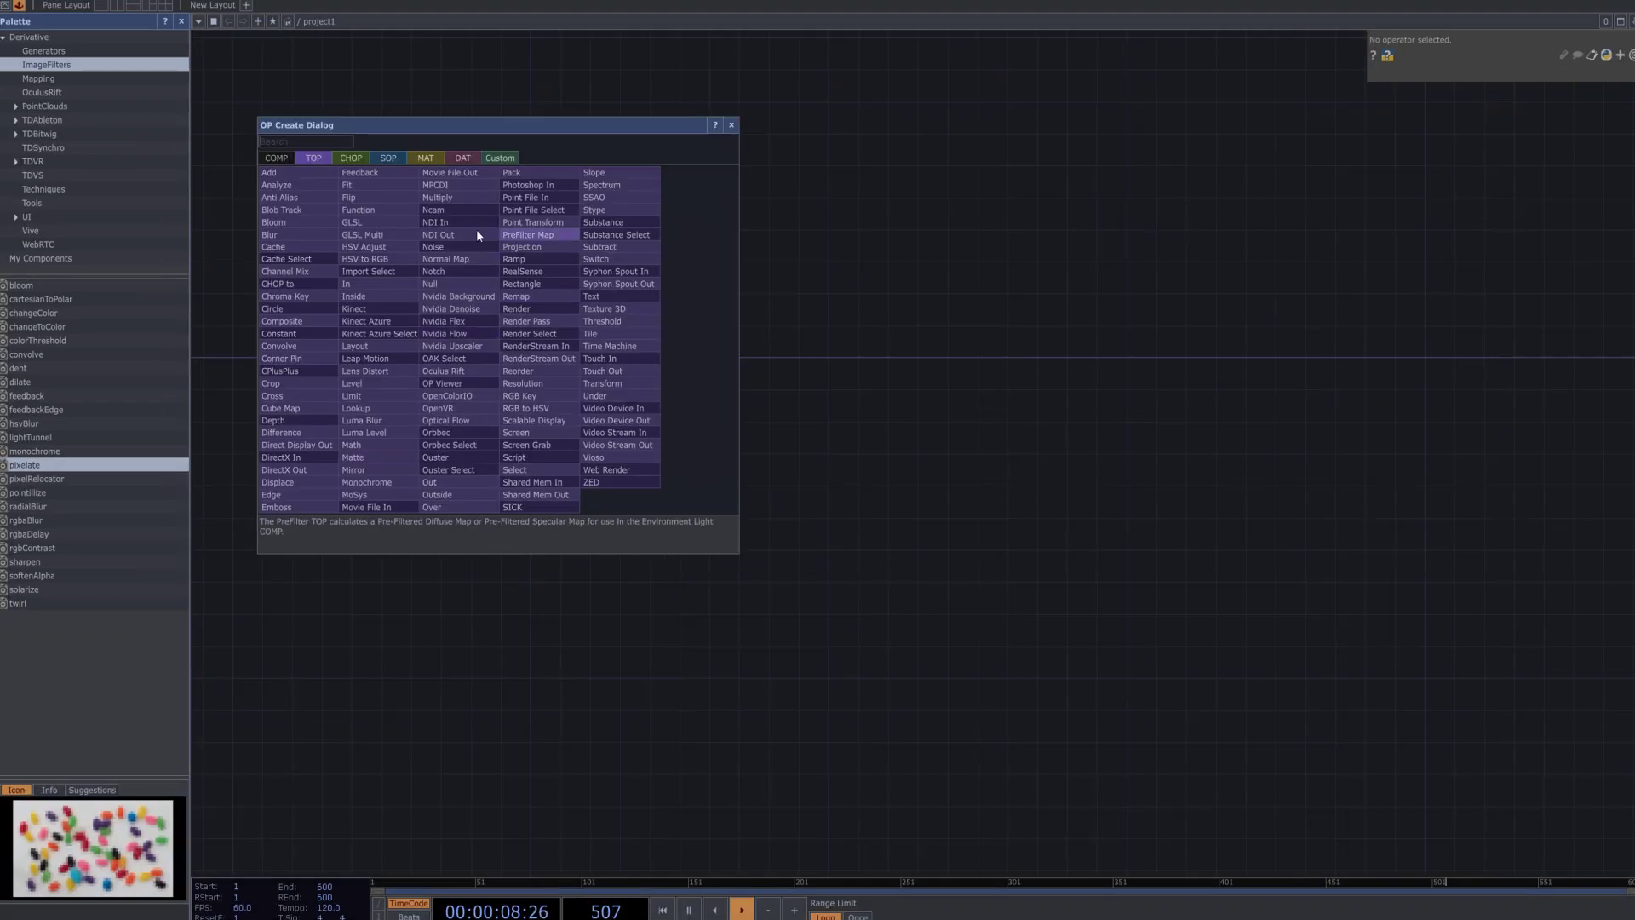
left_click(386, 508)
left_click(407, 409)
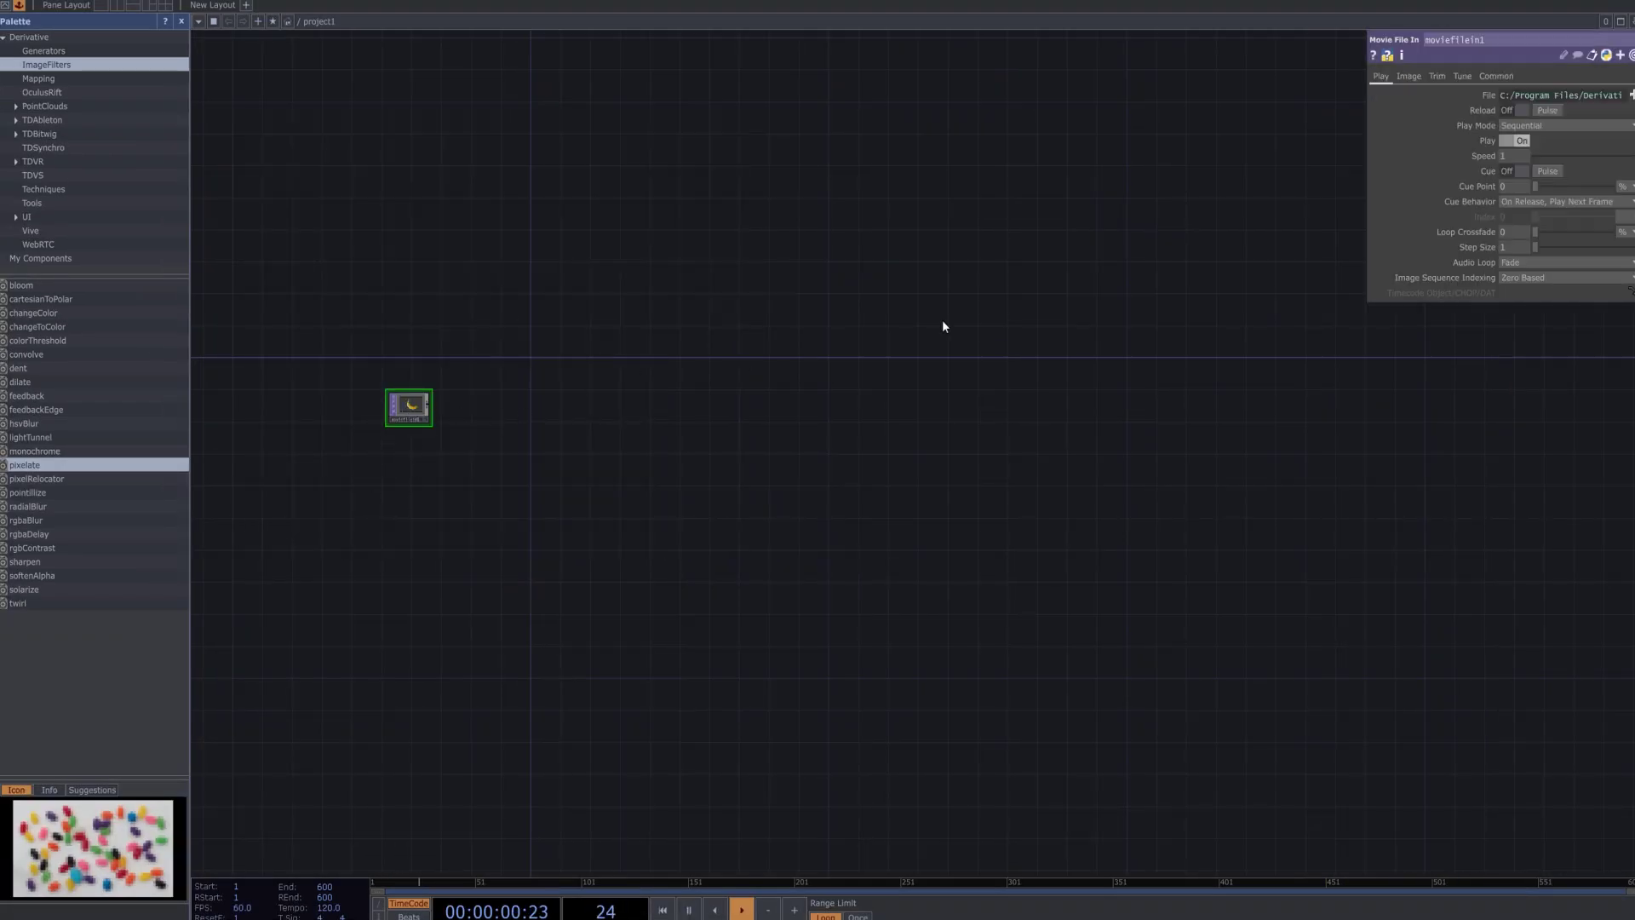
left_click(1631, 95)
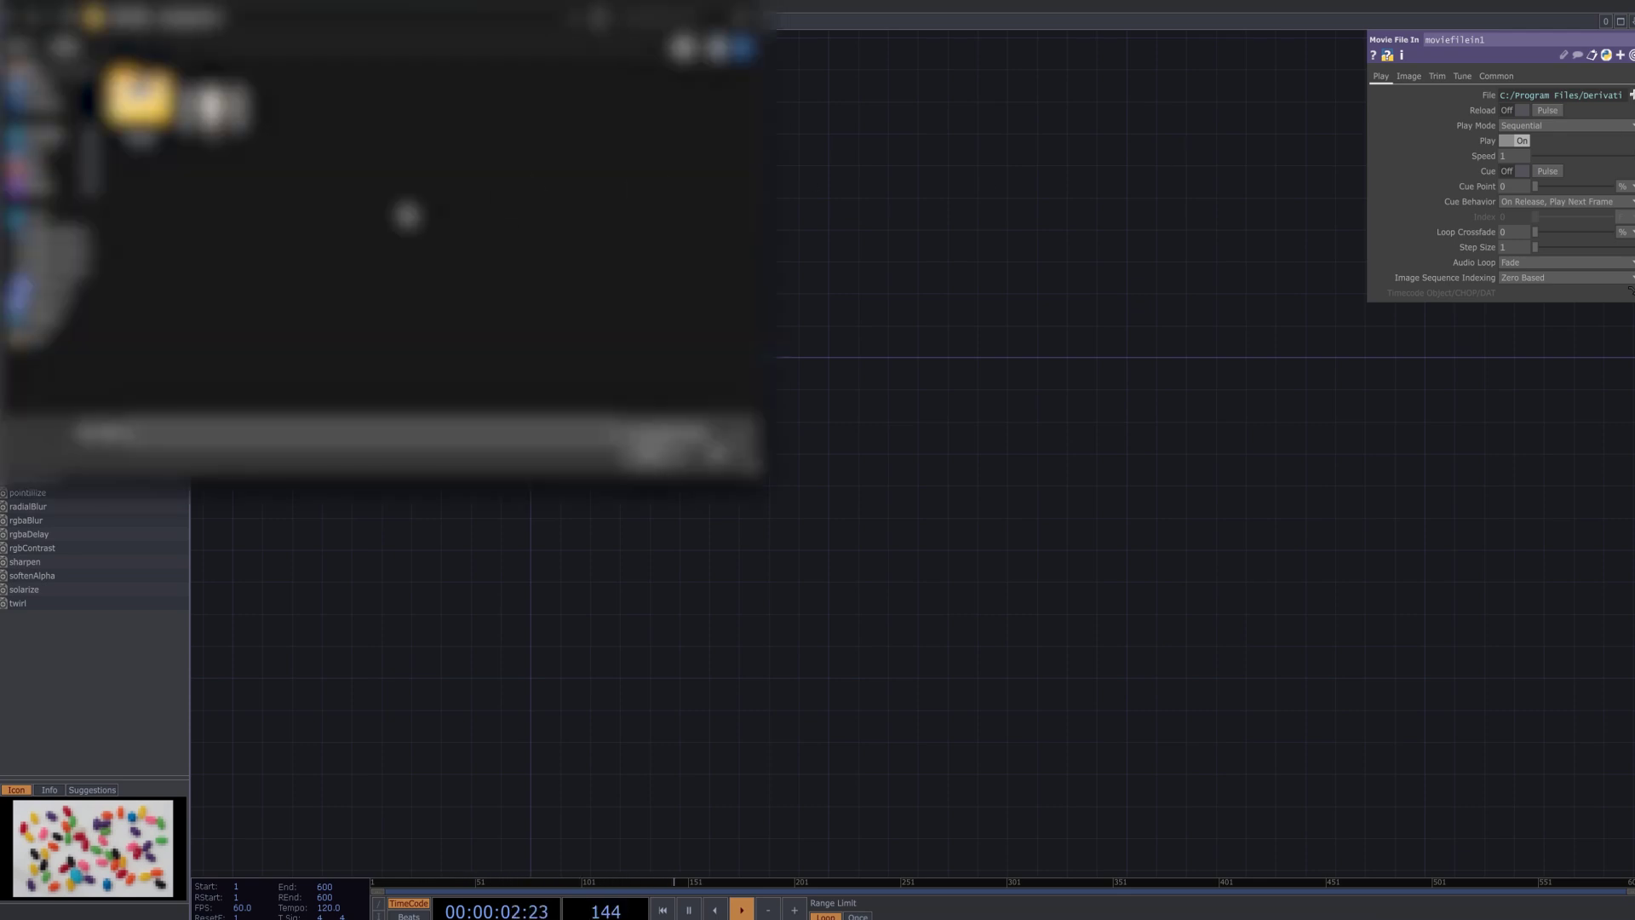
left_click(213, 123)
left_click(654, 457)
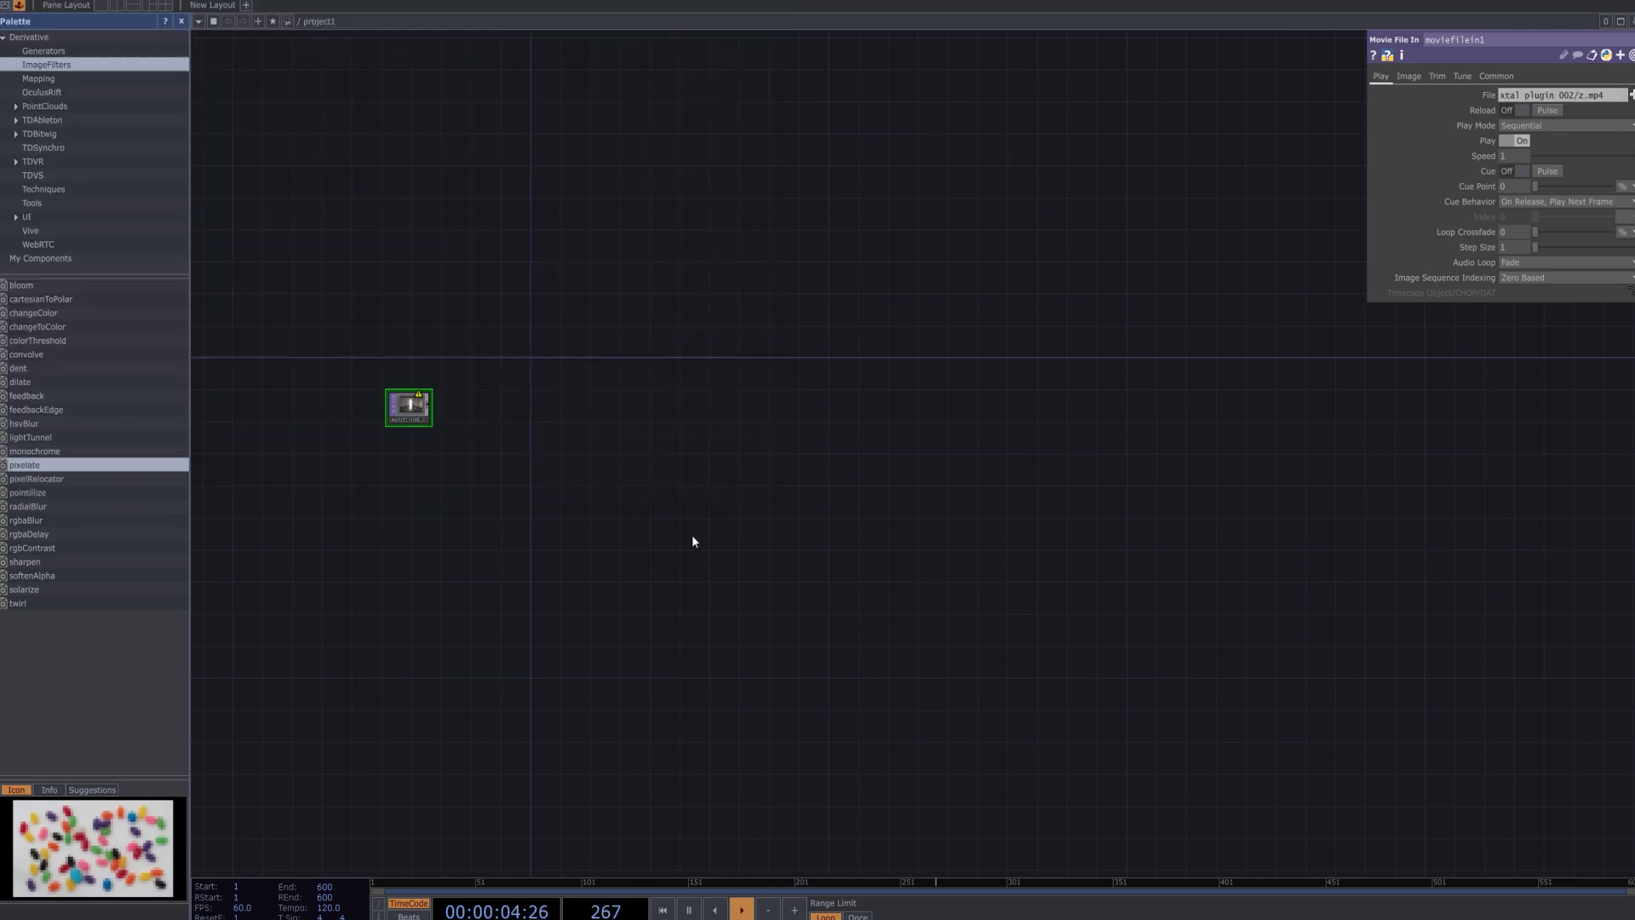
Give the movie input a custom output resolution of 1280 x 720.
scroll(479, 489, "up", 5)
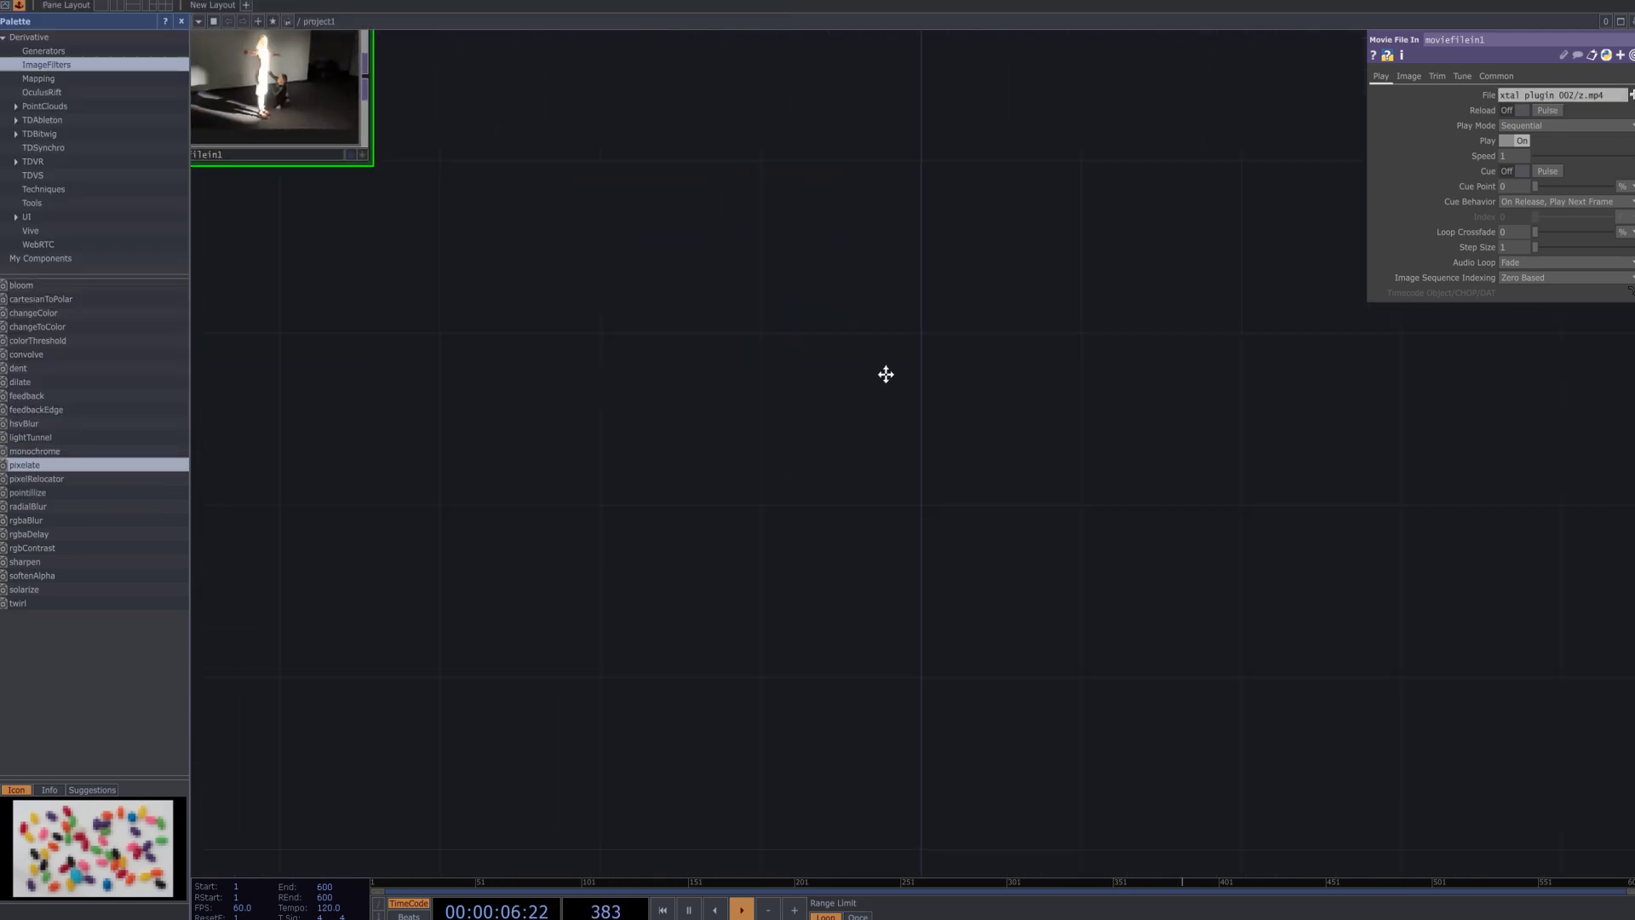
left_click_drag(911, 383, 1014, 653)
scroll(886, 540, "up", 5)
left_click_drag(843, 437, 1048, 600)
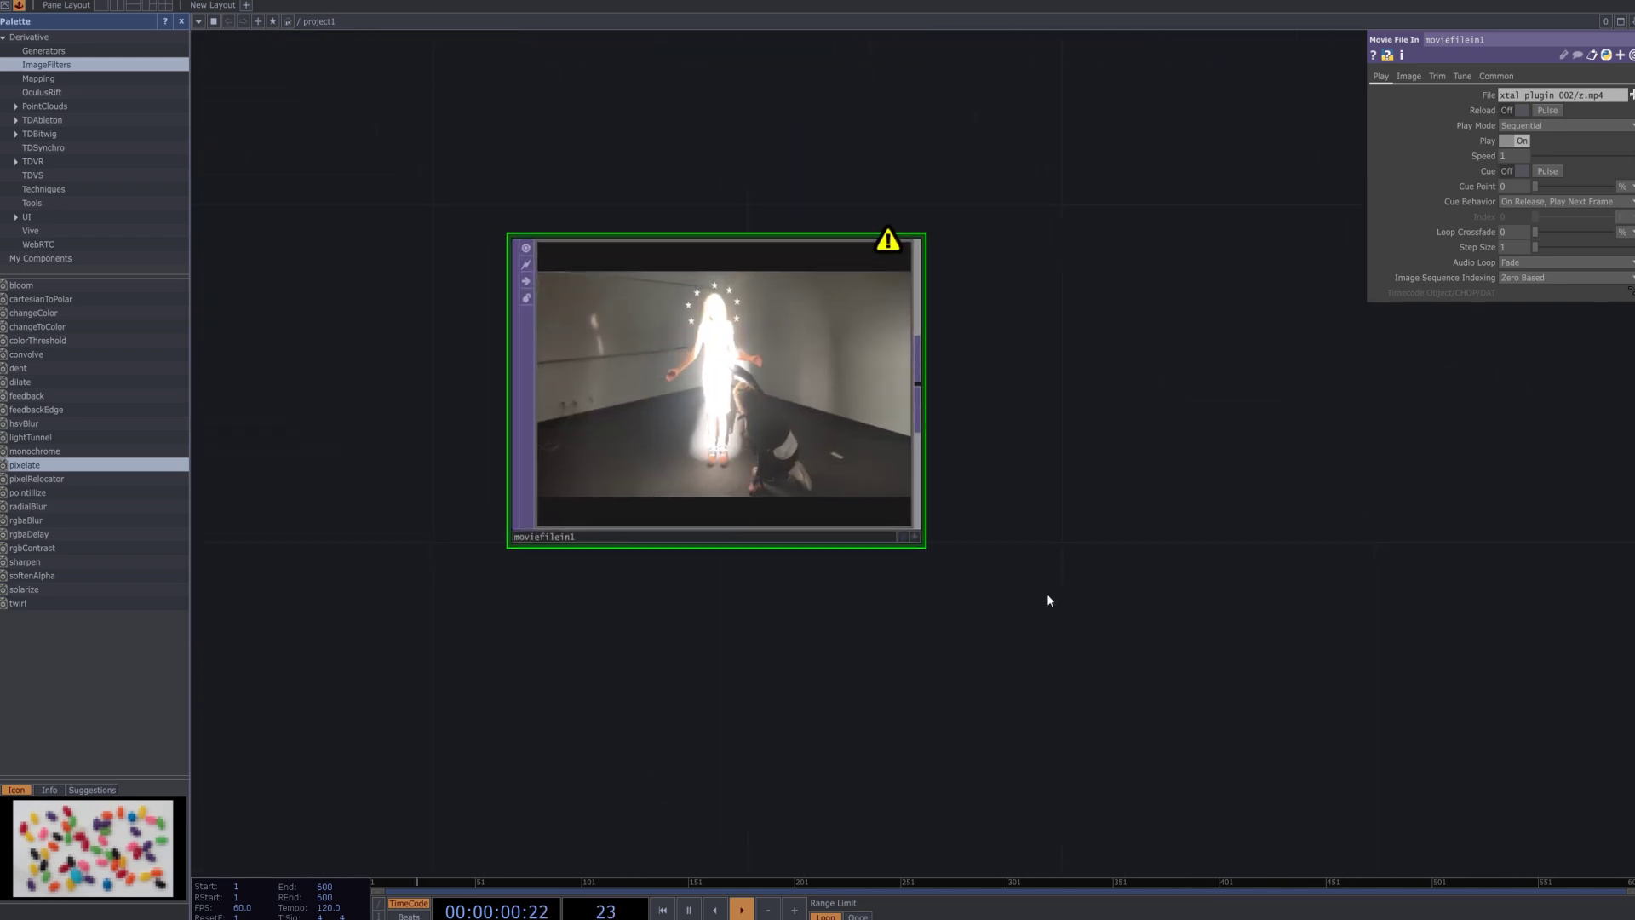
scroll(1047, 597, "down", 5)
left_click_drag(1164, 605, 847, 461)
left_click(1495, 76)
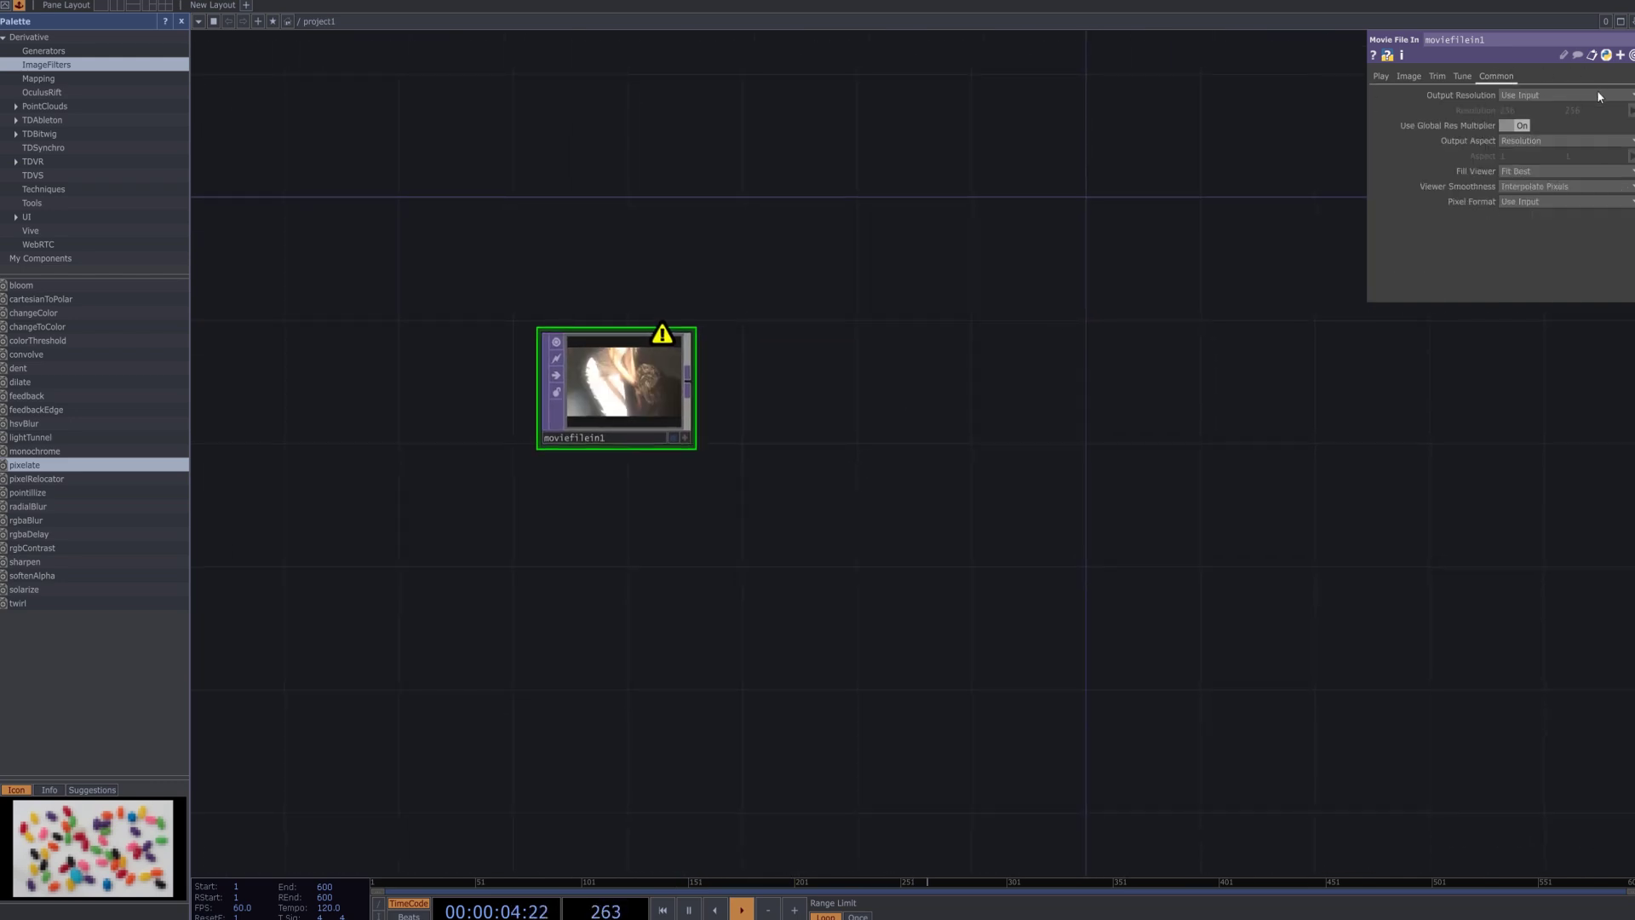
left_click(1565, 94)
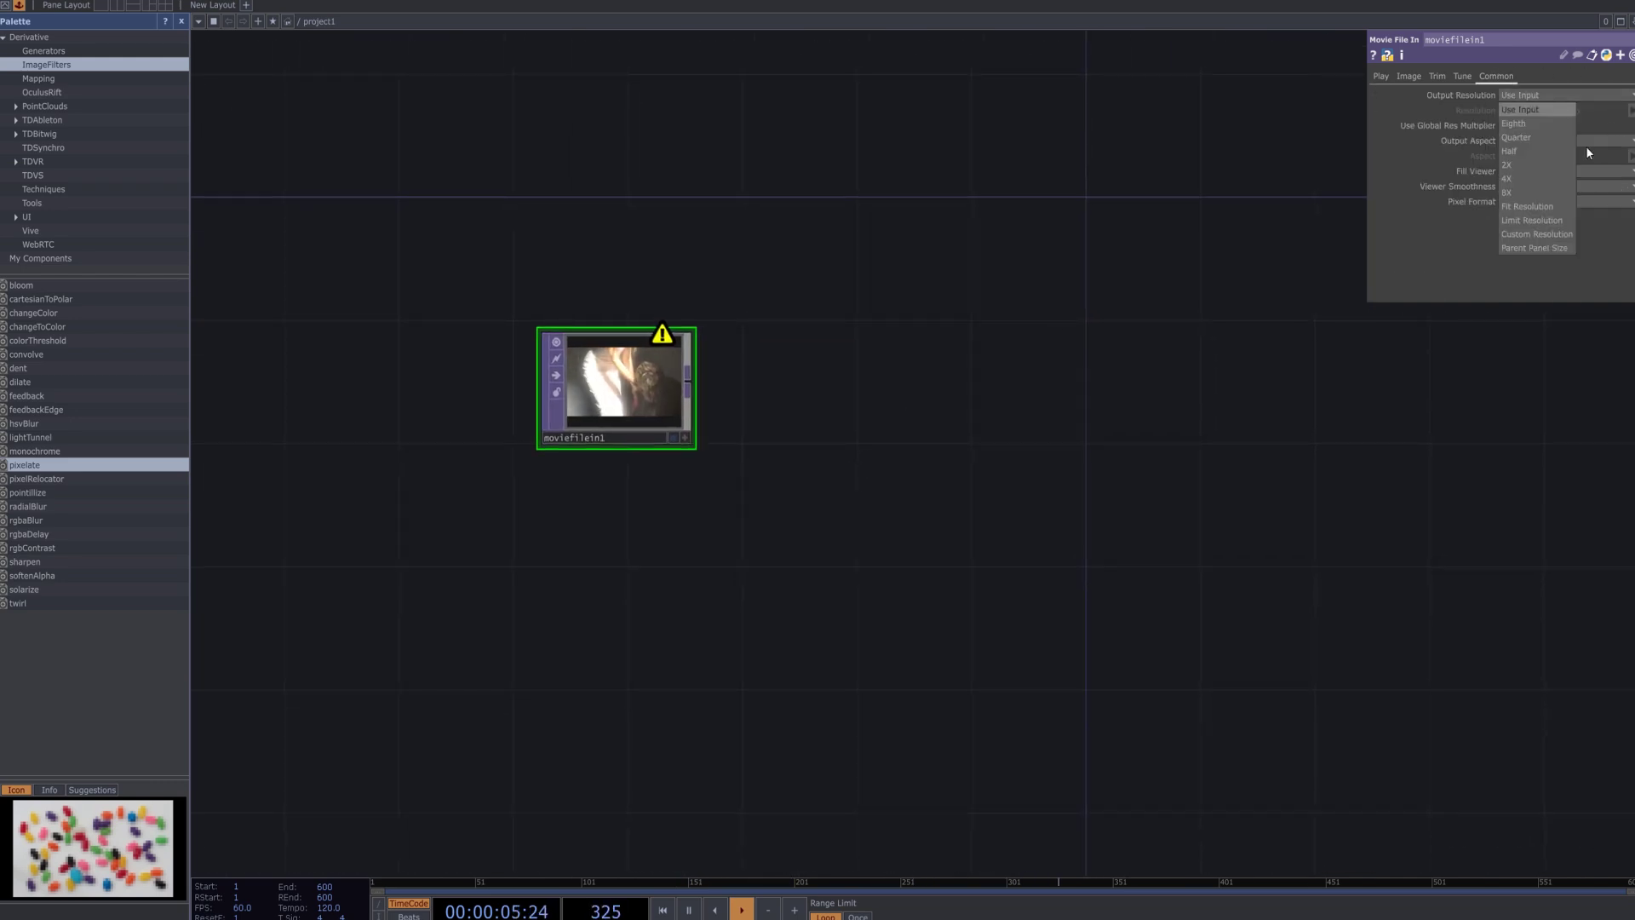
left_click(1545, 234)
left_click(1630, 110)
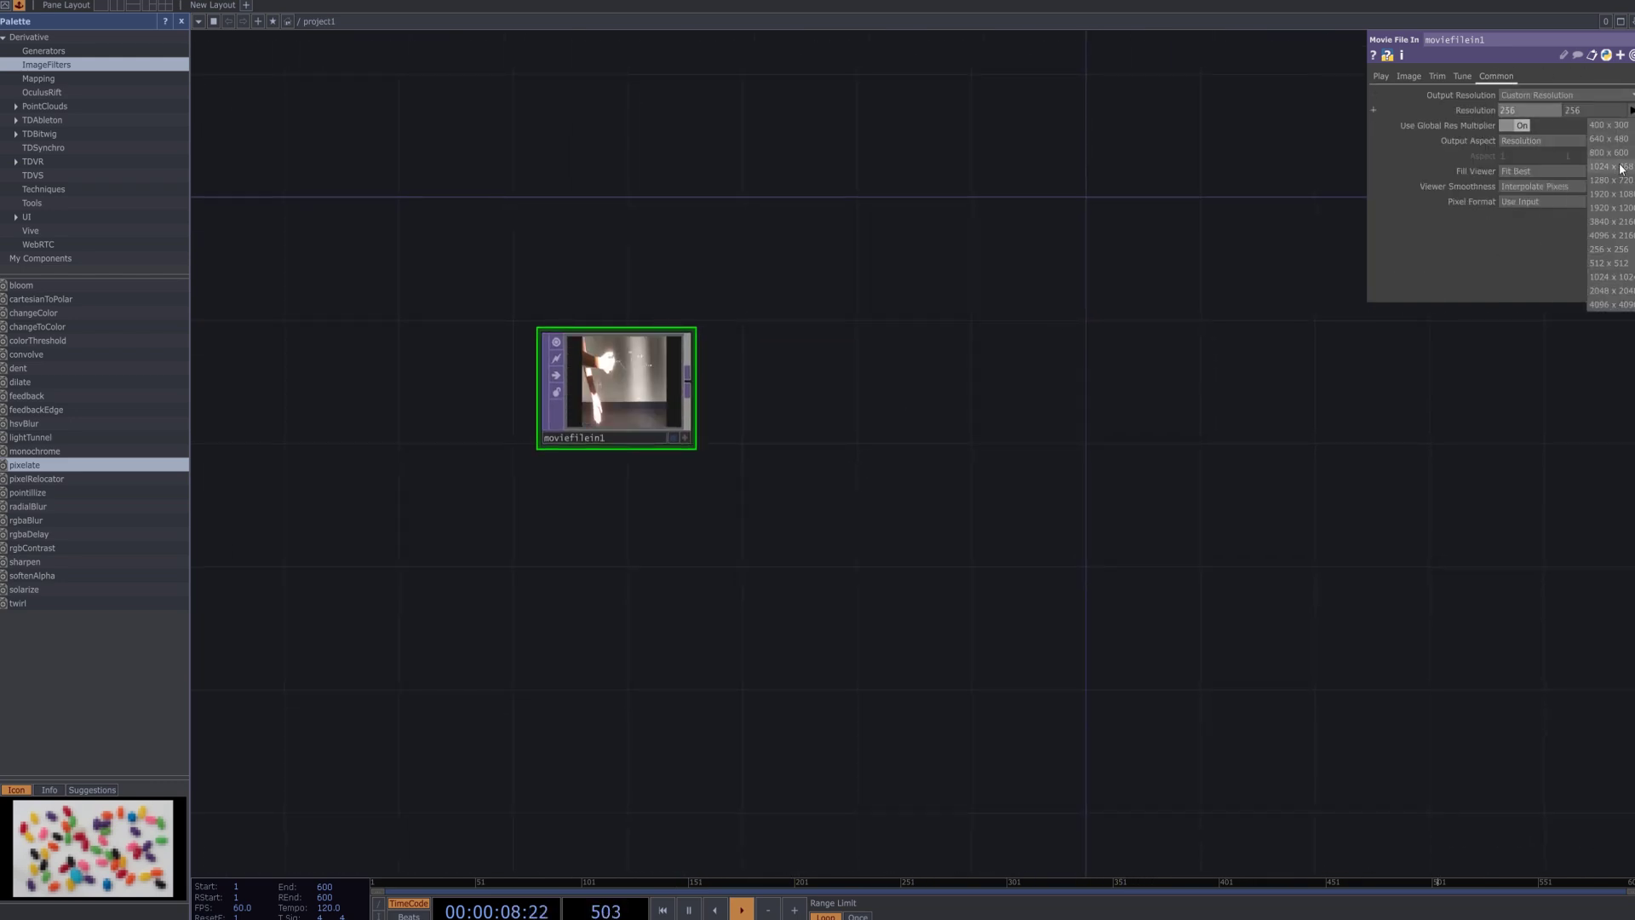
left_click(1623, 184)
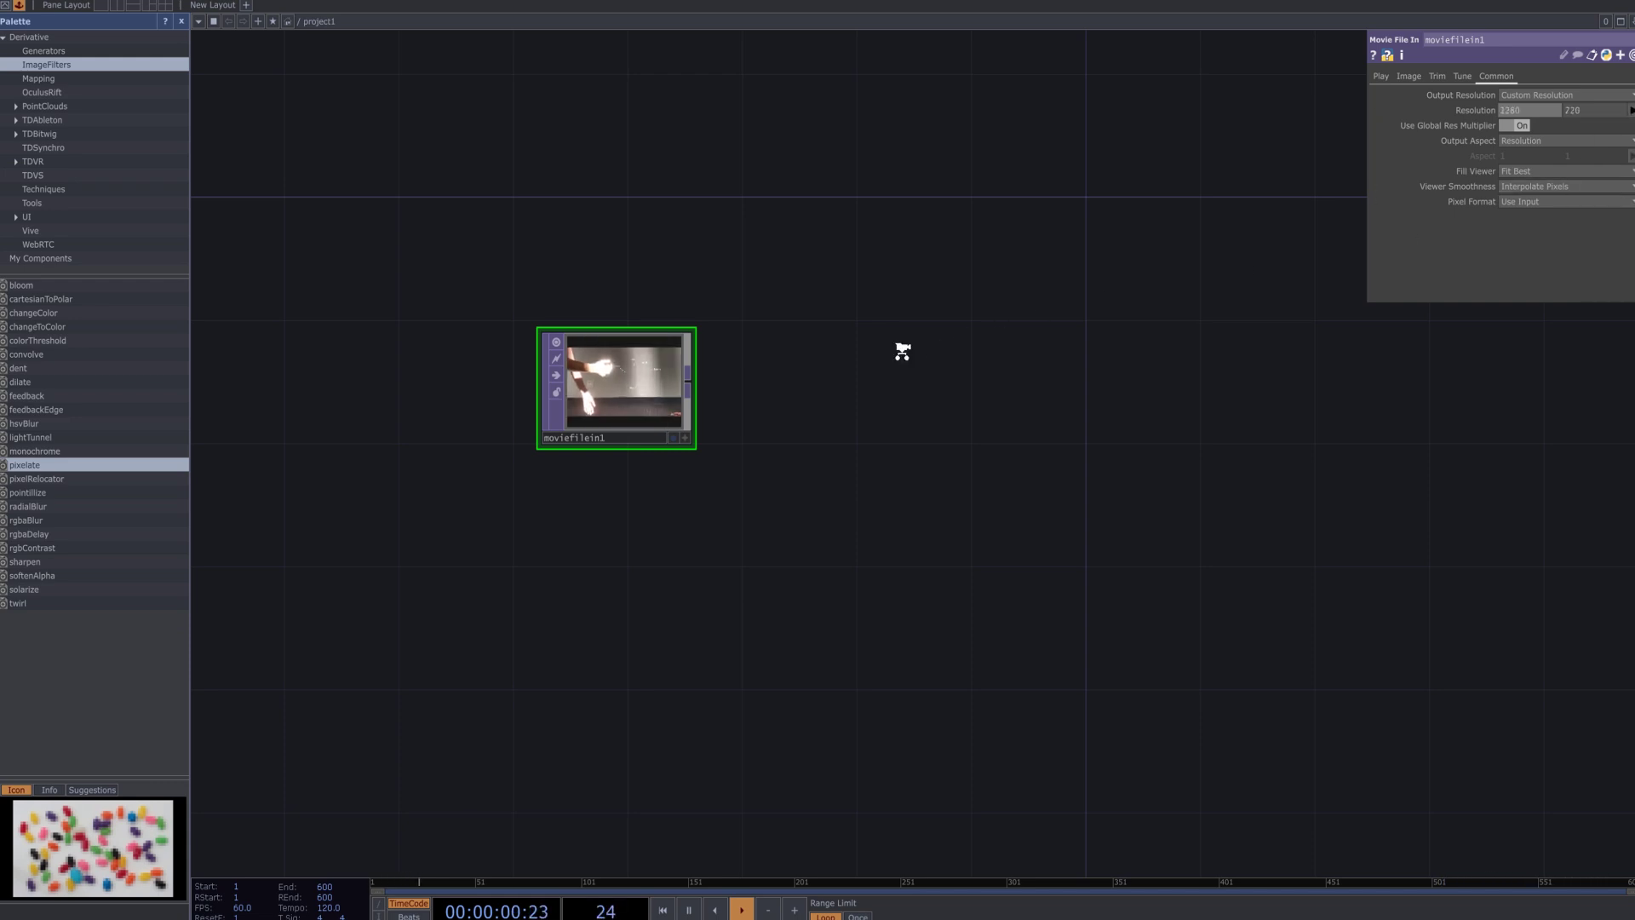
Add a Texture 3D TOP after the movie input and feed the movie into it.
scroll(902, 353, "up", 5)
left_click_drag(912, 383, 733, 380)
scroll(964, 375, "down", 2)
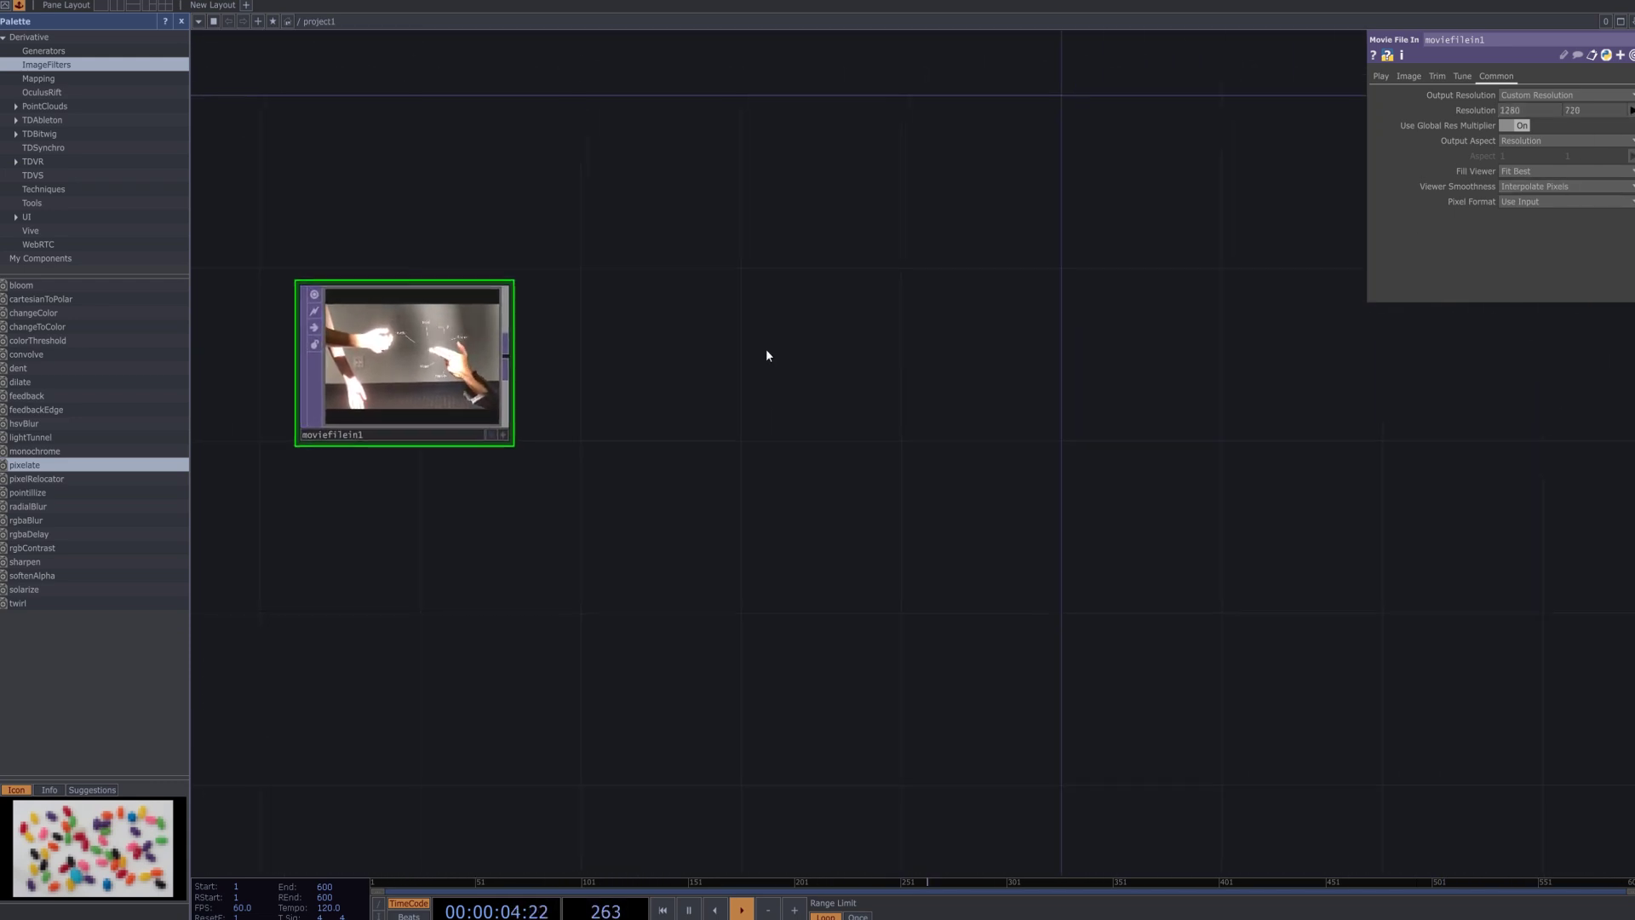
key("Tab")
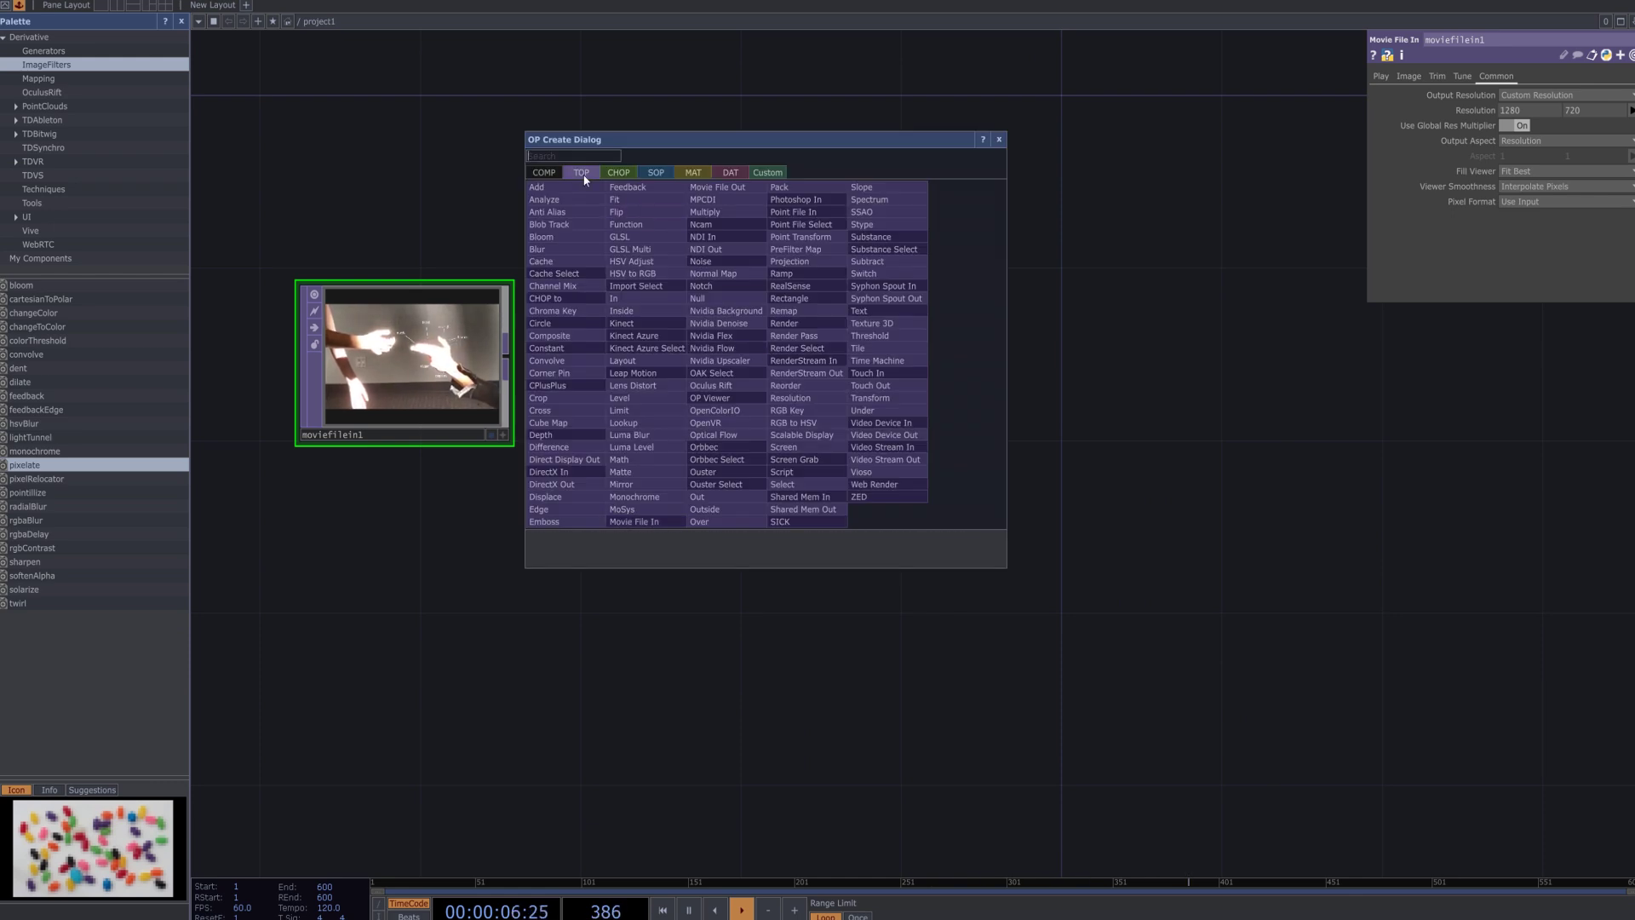
left_click(920, 321)
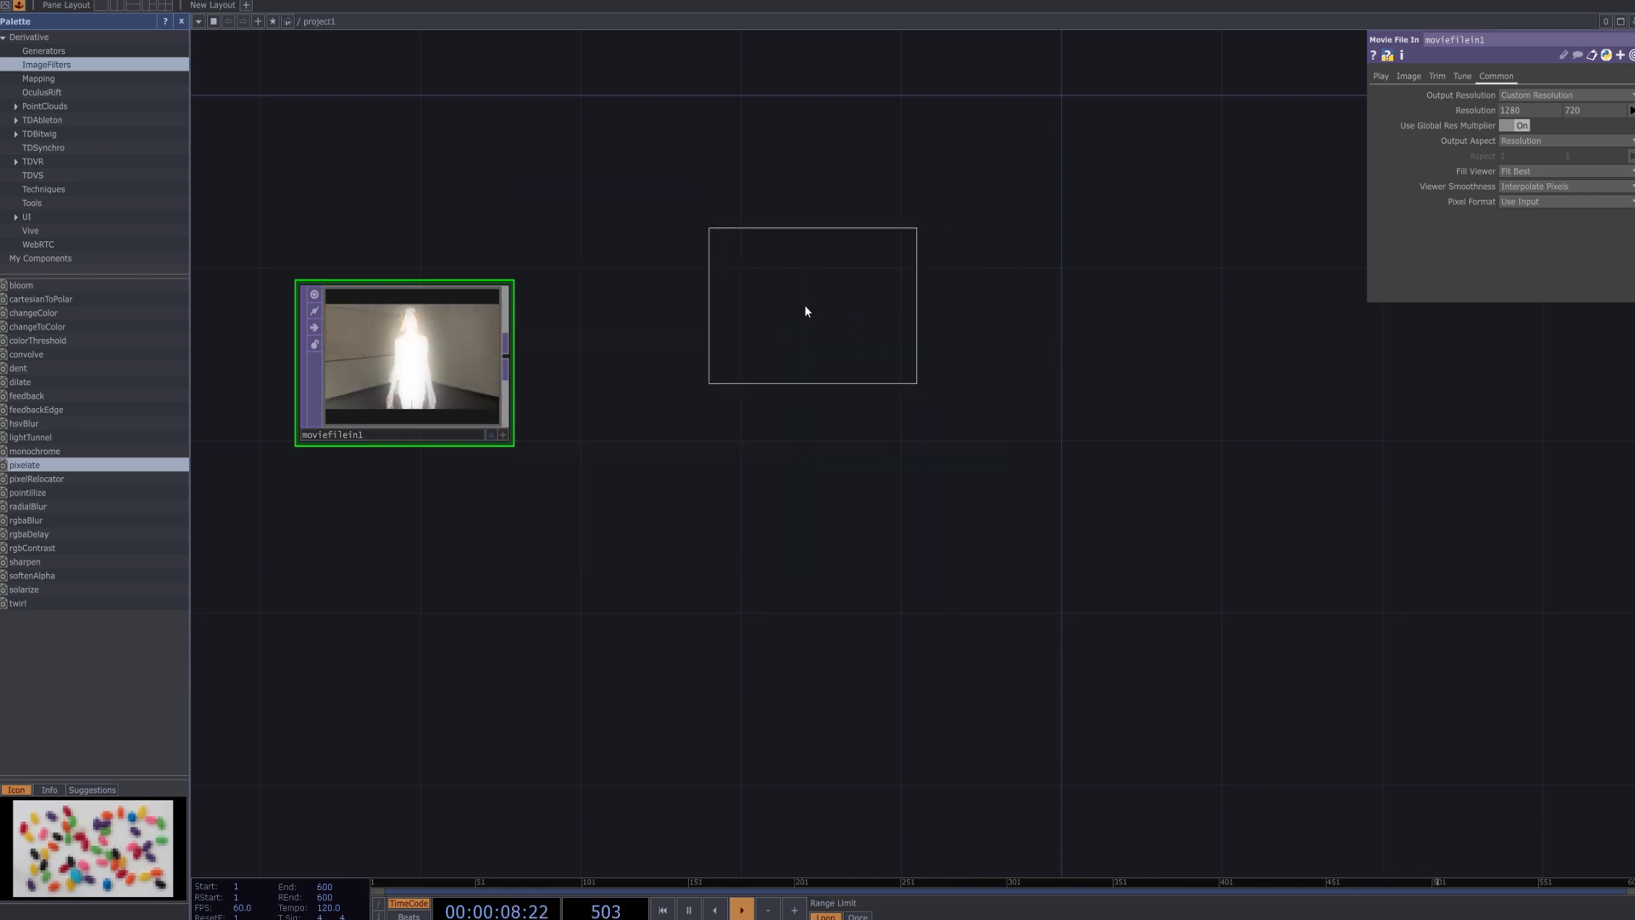
left_click(806, 317)
left_click_drag(528, 350, 883, 324)
Set the Texture 3D's cache size to 128.
scroll(847, 430, "down", 5)
left_click_drag(1044, 486, 944, 443)
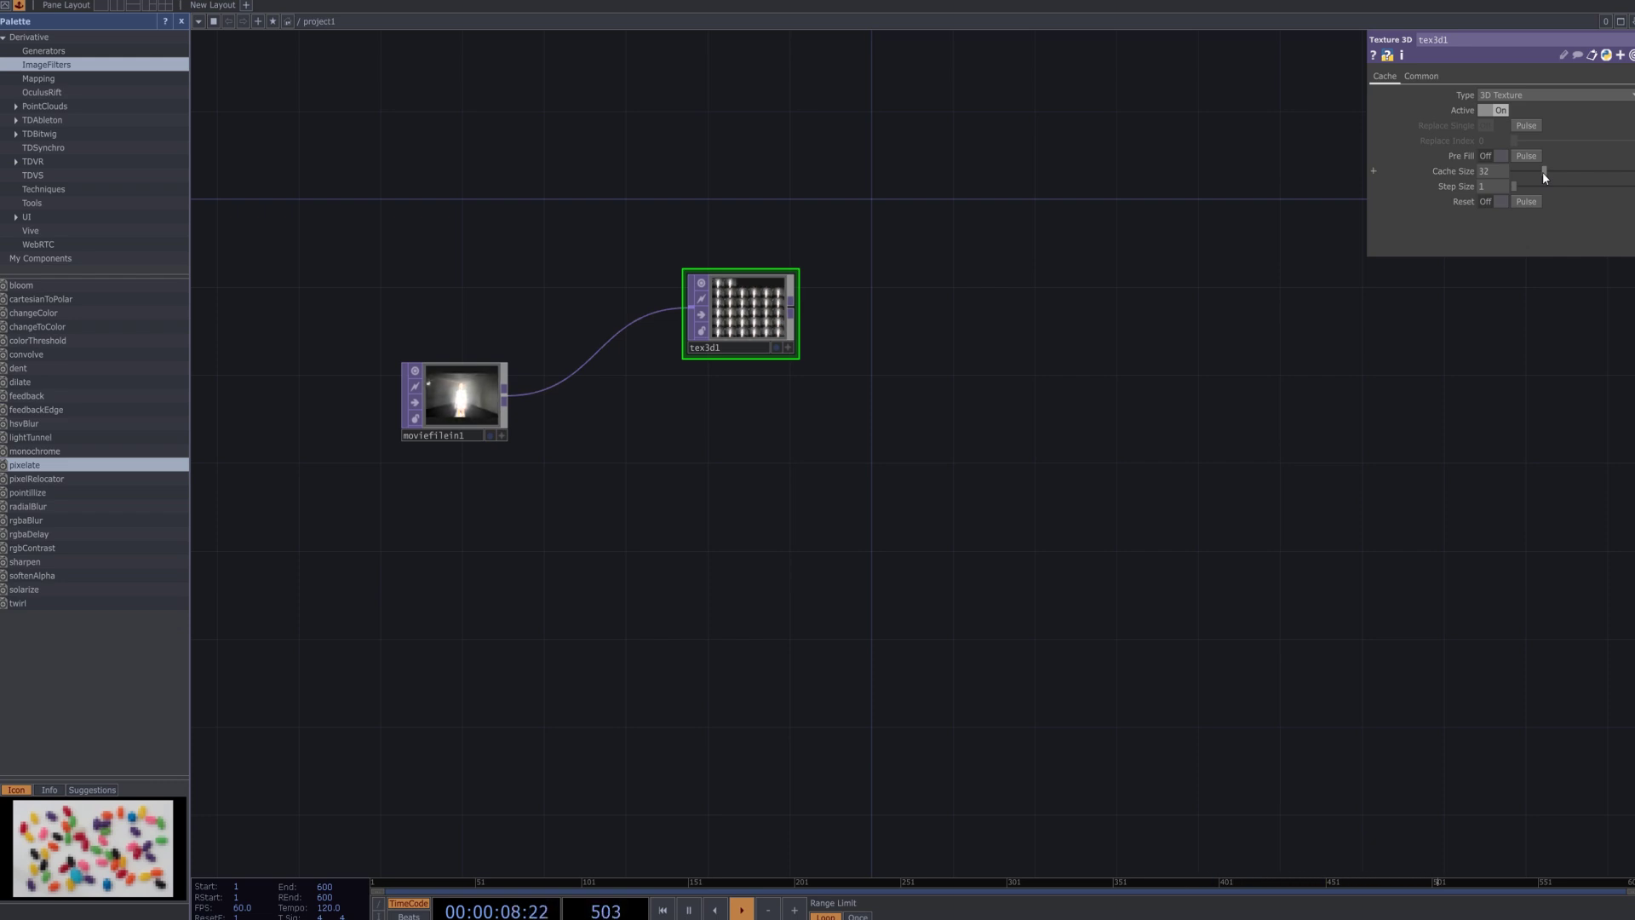
left_click_drag(1543, 173, 1634, 174)
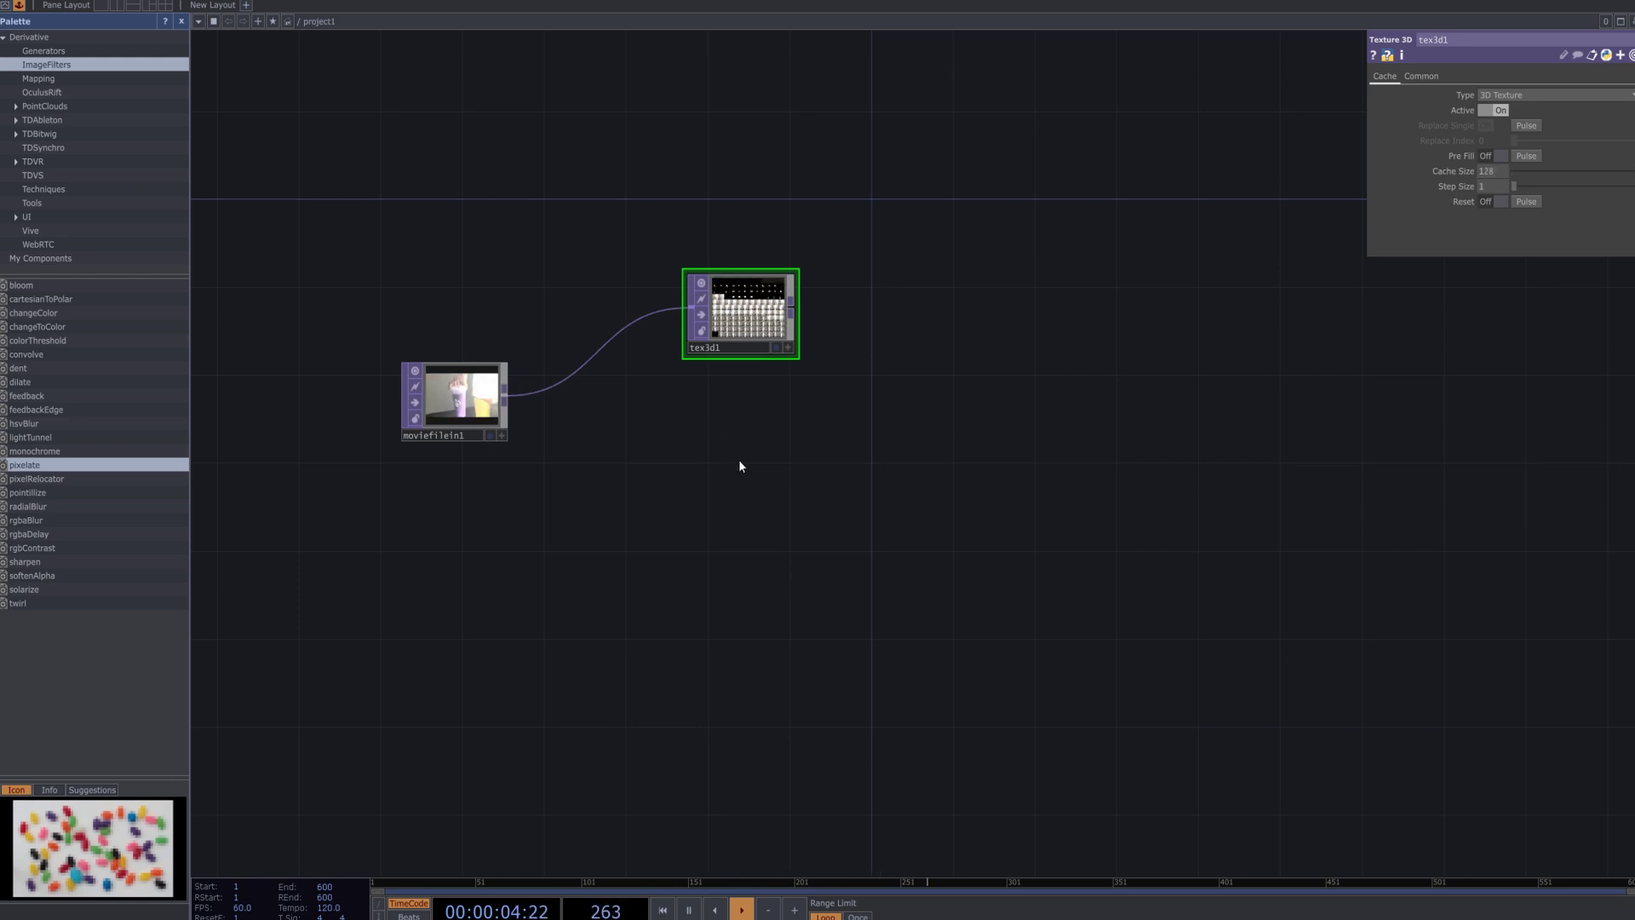
Add an Edge TOP below the Texture 3D and feed the movie into it.
key("Tab")
type("e")
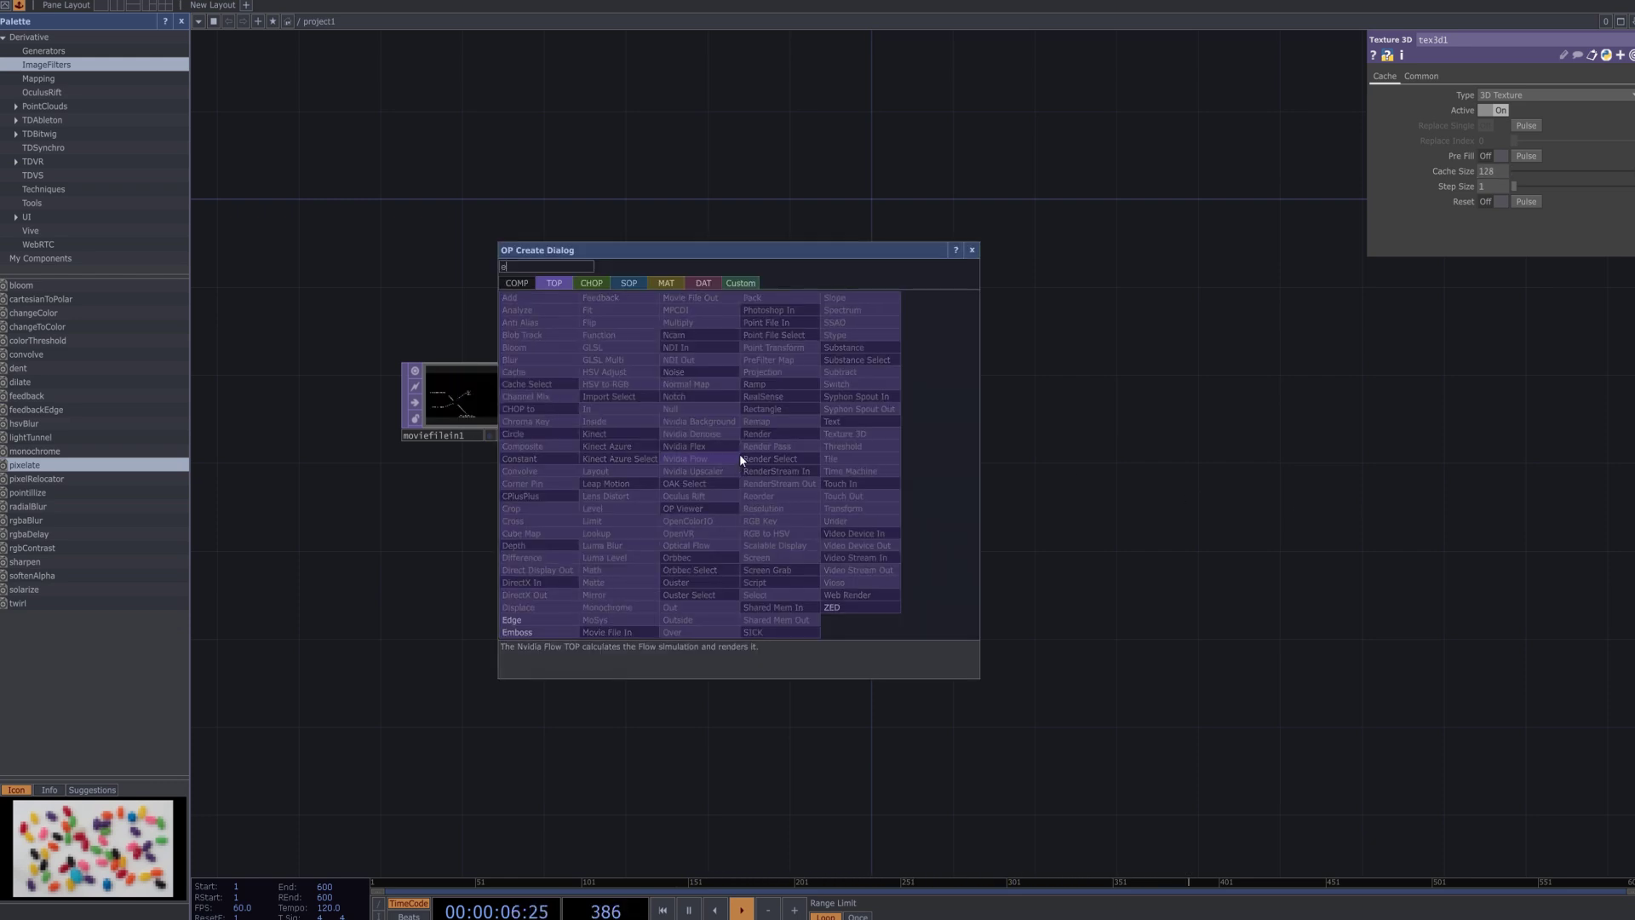
left_click(547, 627)
left_click(739, 462)
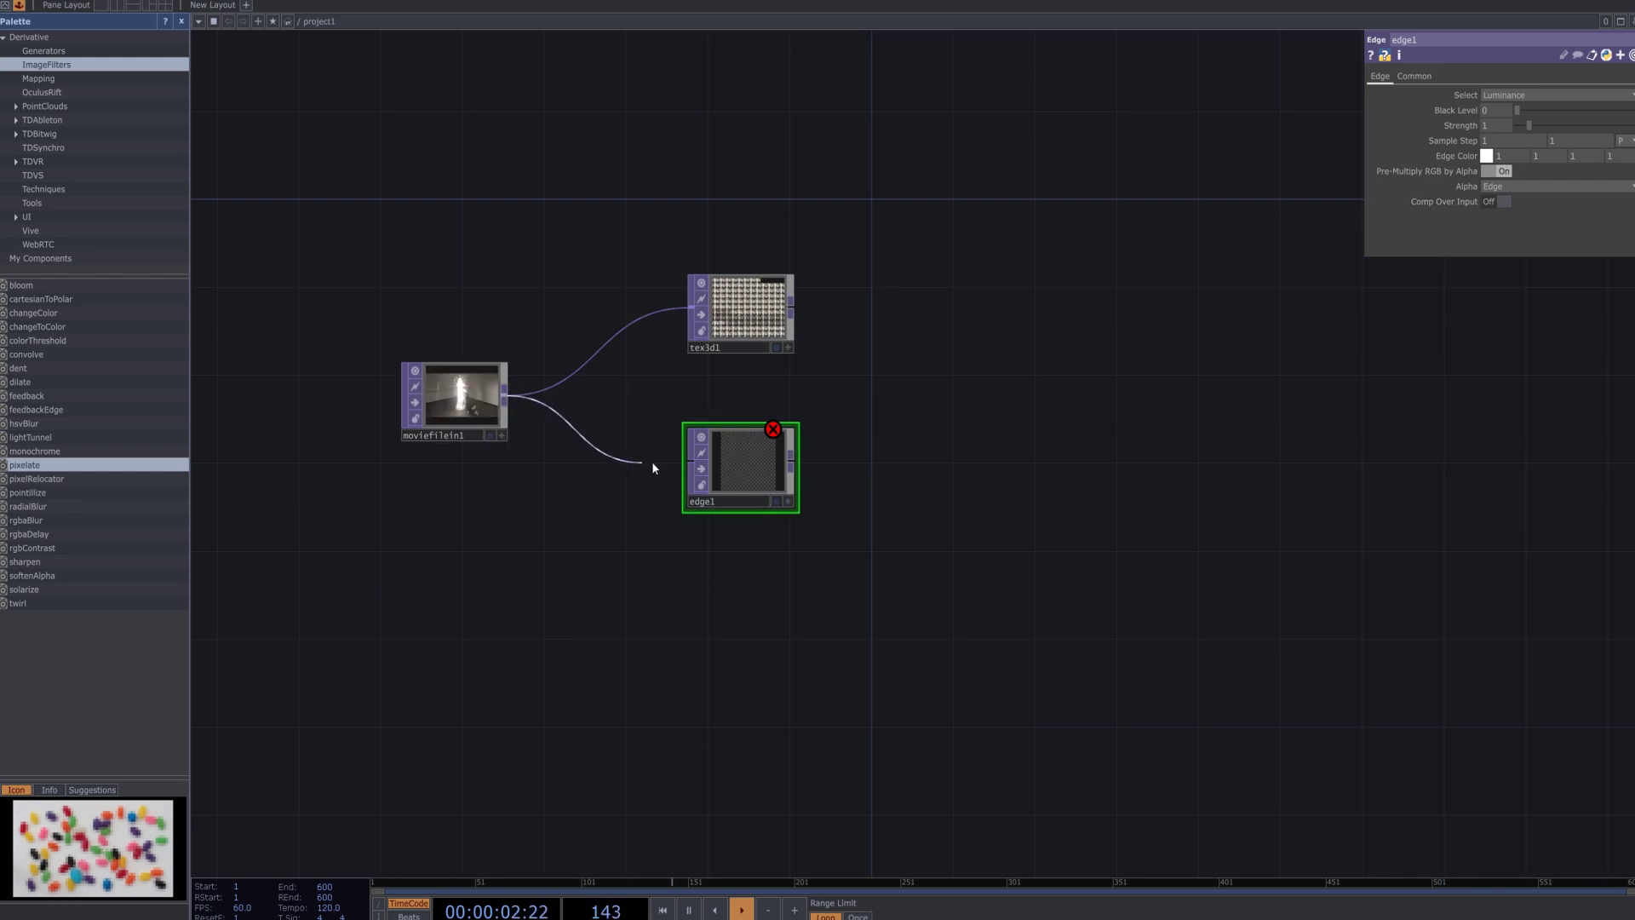
Set the Edge TOP's strength to 10.
scroll(789, 486, "up", 2)
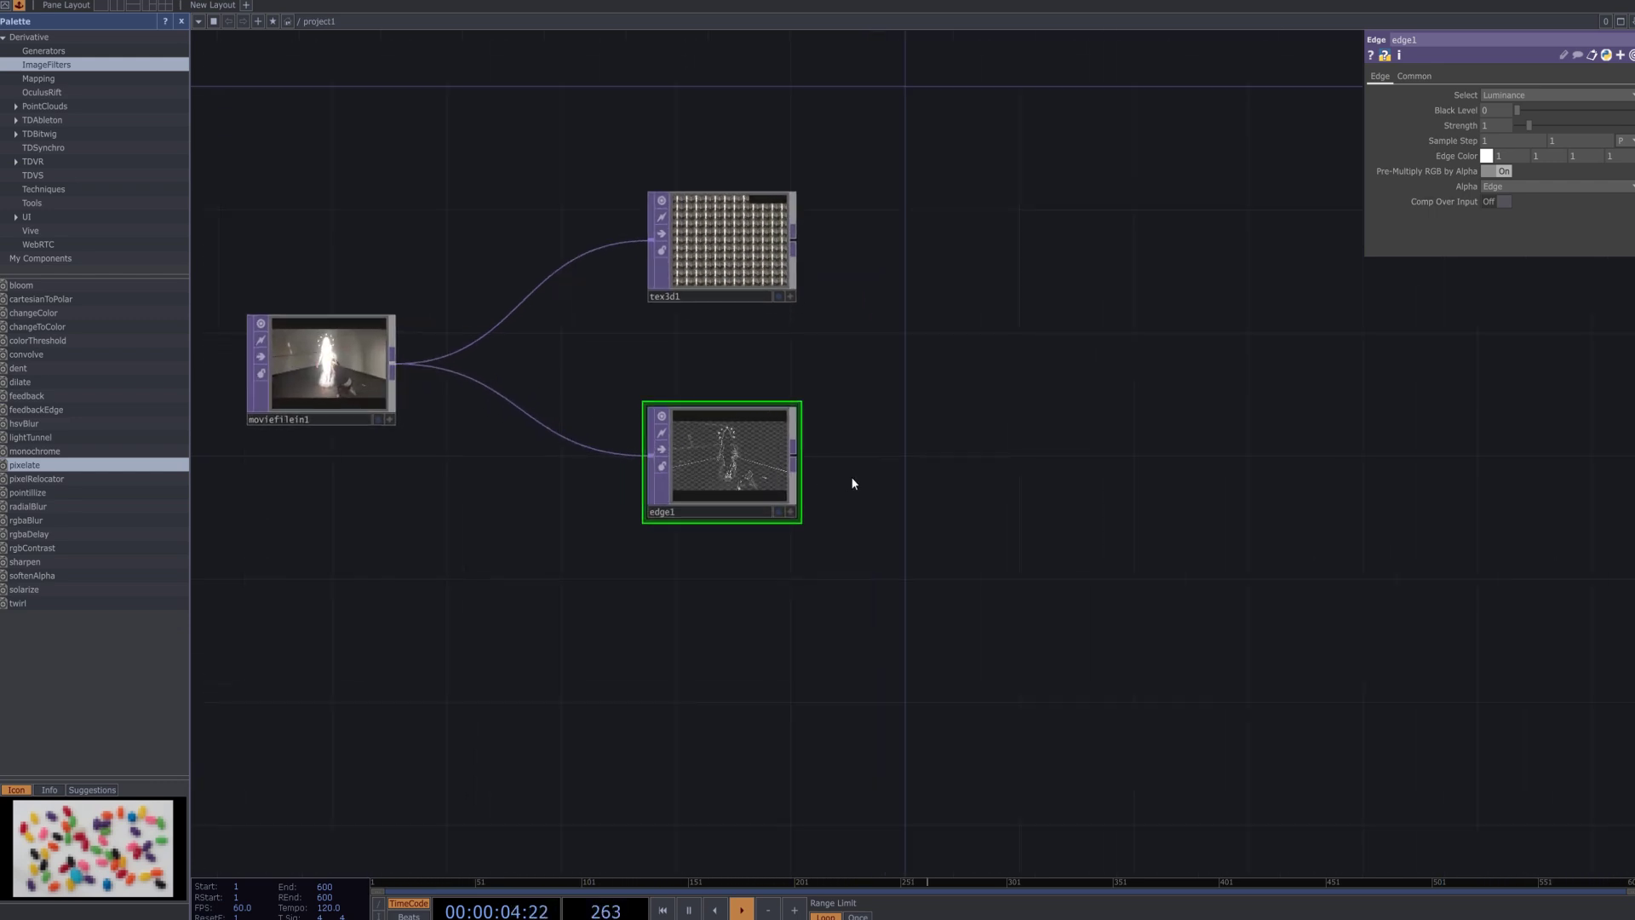
left_click_drag(860, 482, 1000, 524)
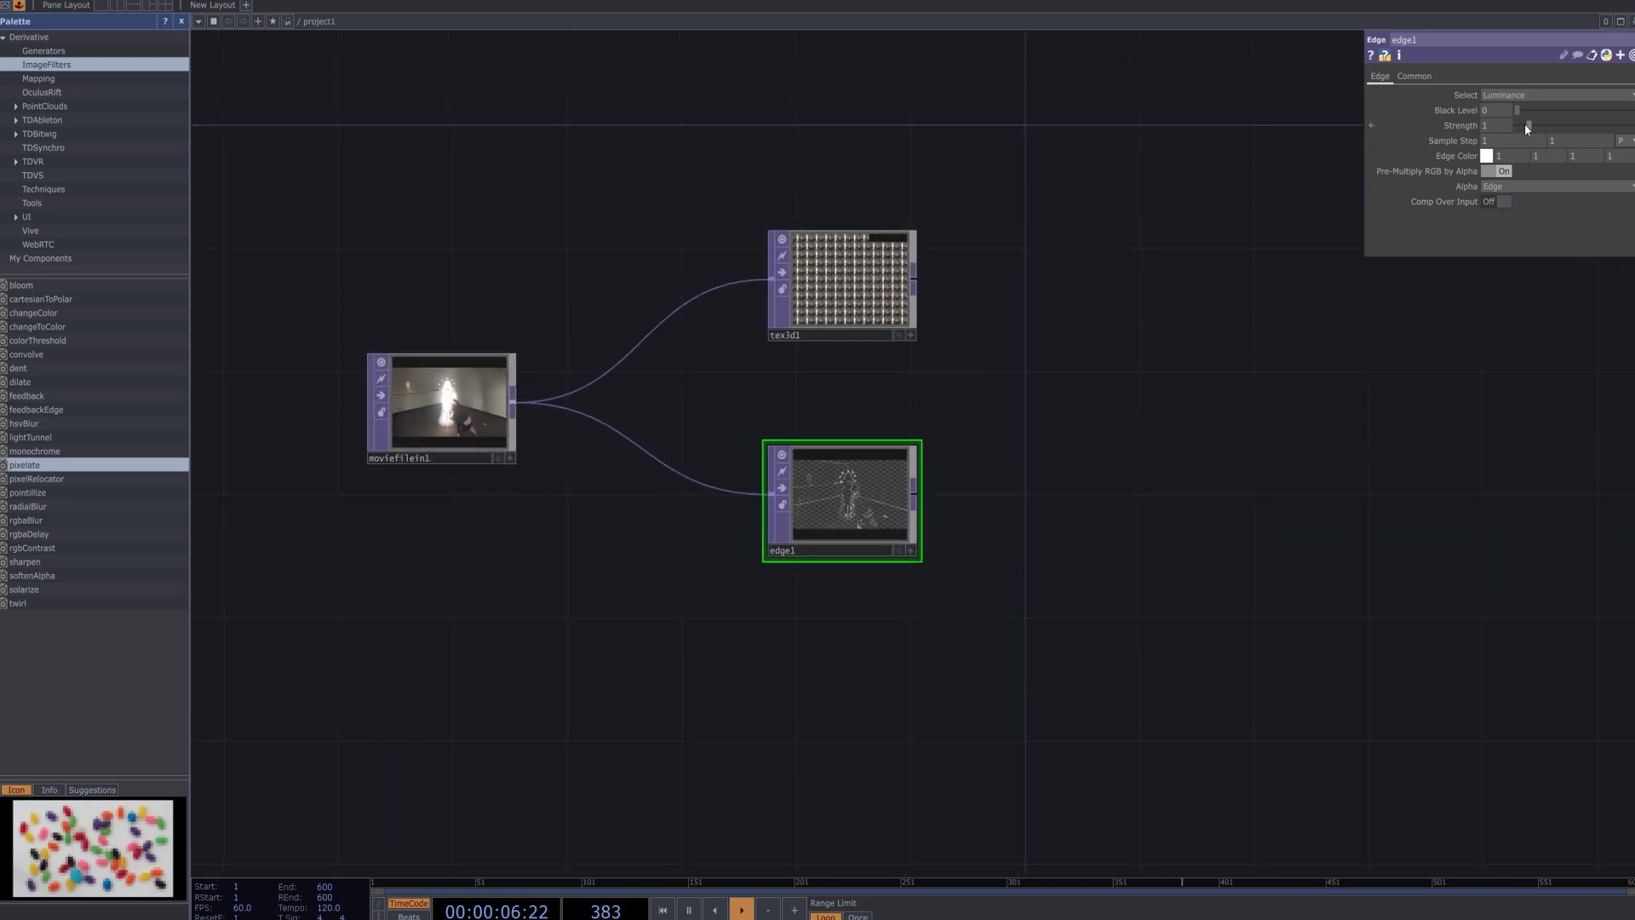
type("10")
key("Return")
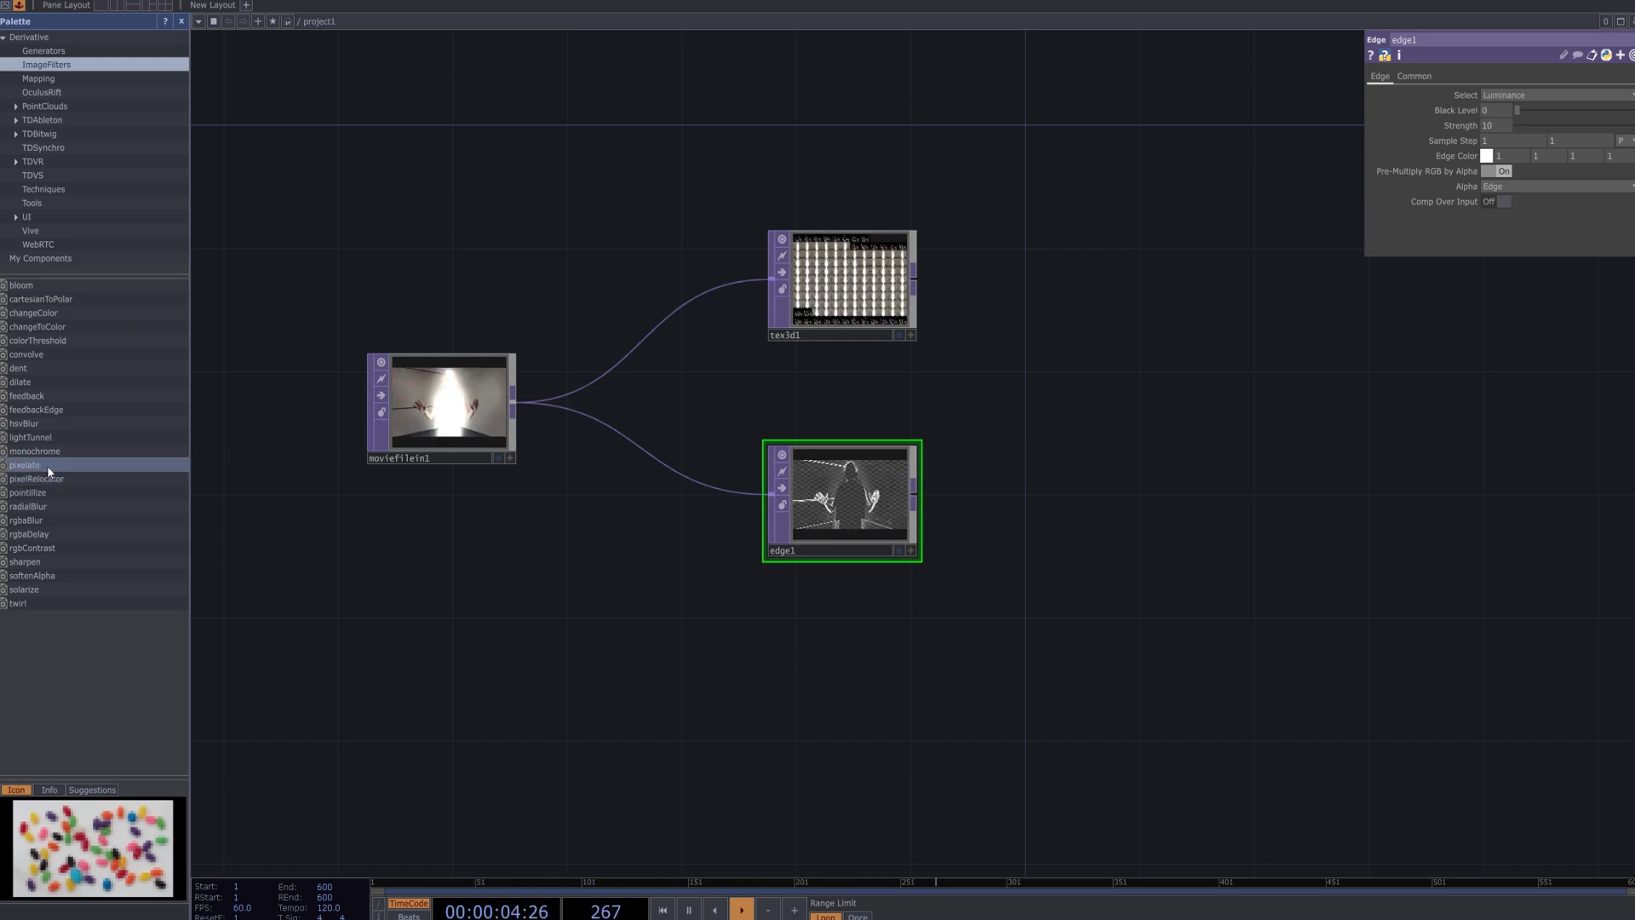
Add the pixelate image filter fed by the Edge TOP, with horizontal pixel size 2 and vertical pixel size 1.
left_click_drag(48, 471, 1076, 518)
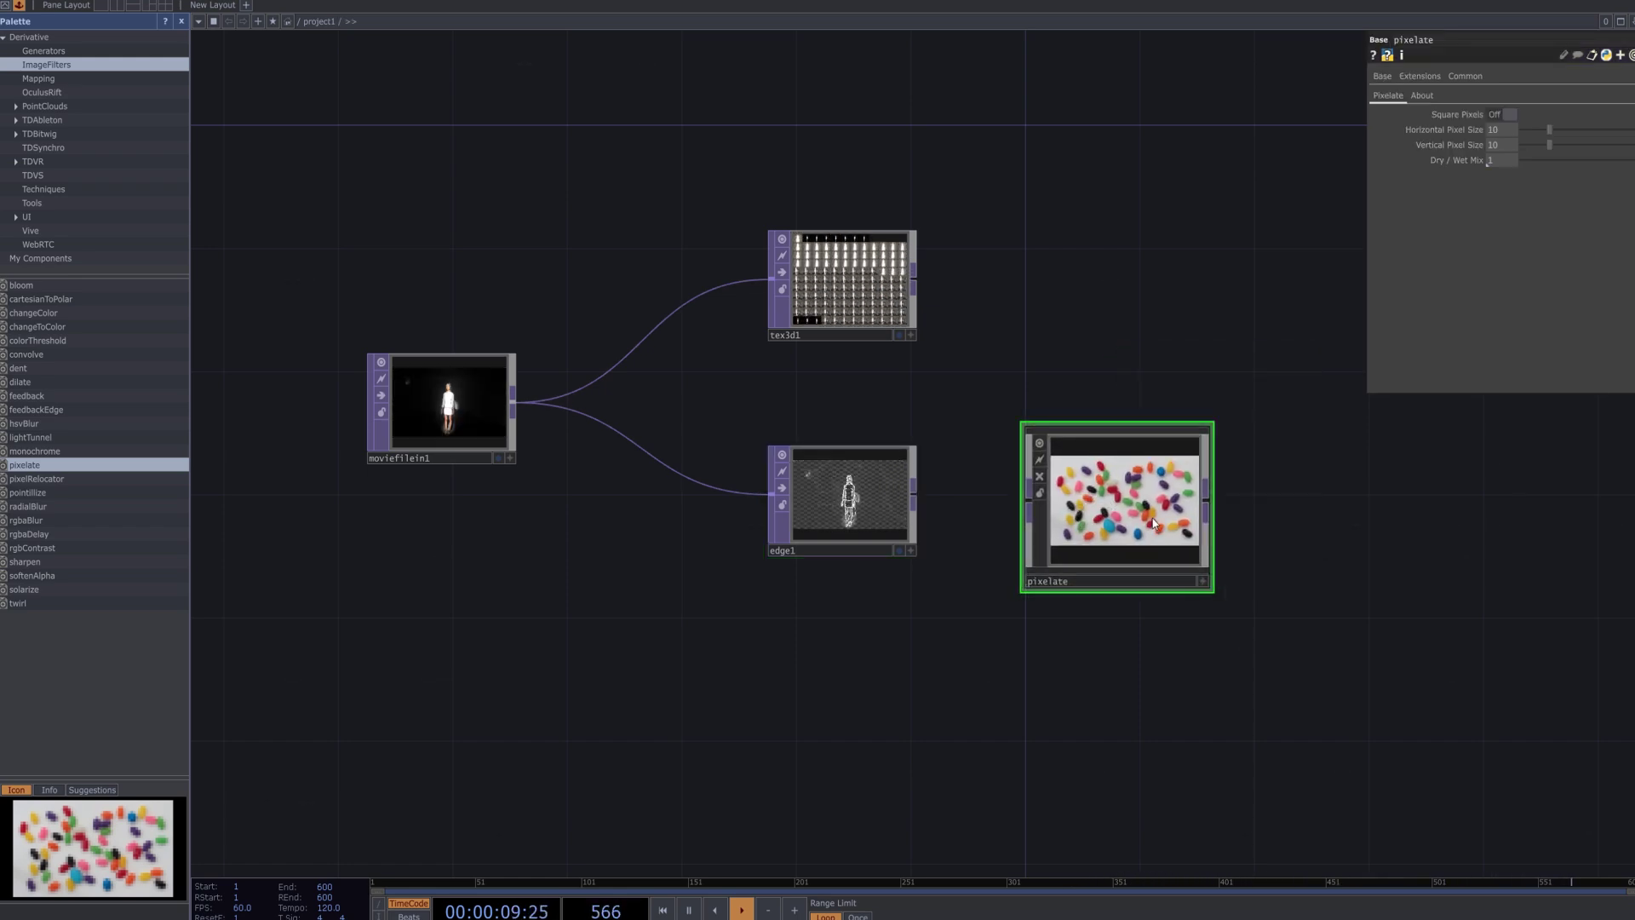
left_click_drag(917, 496, 1028, 502)
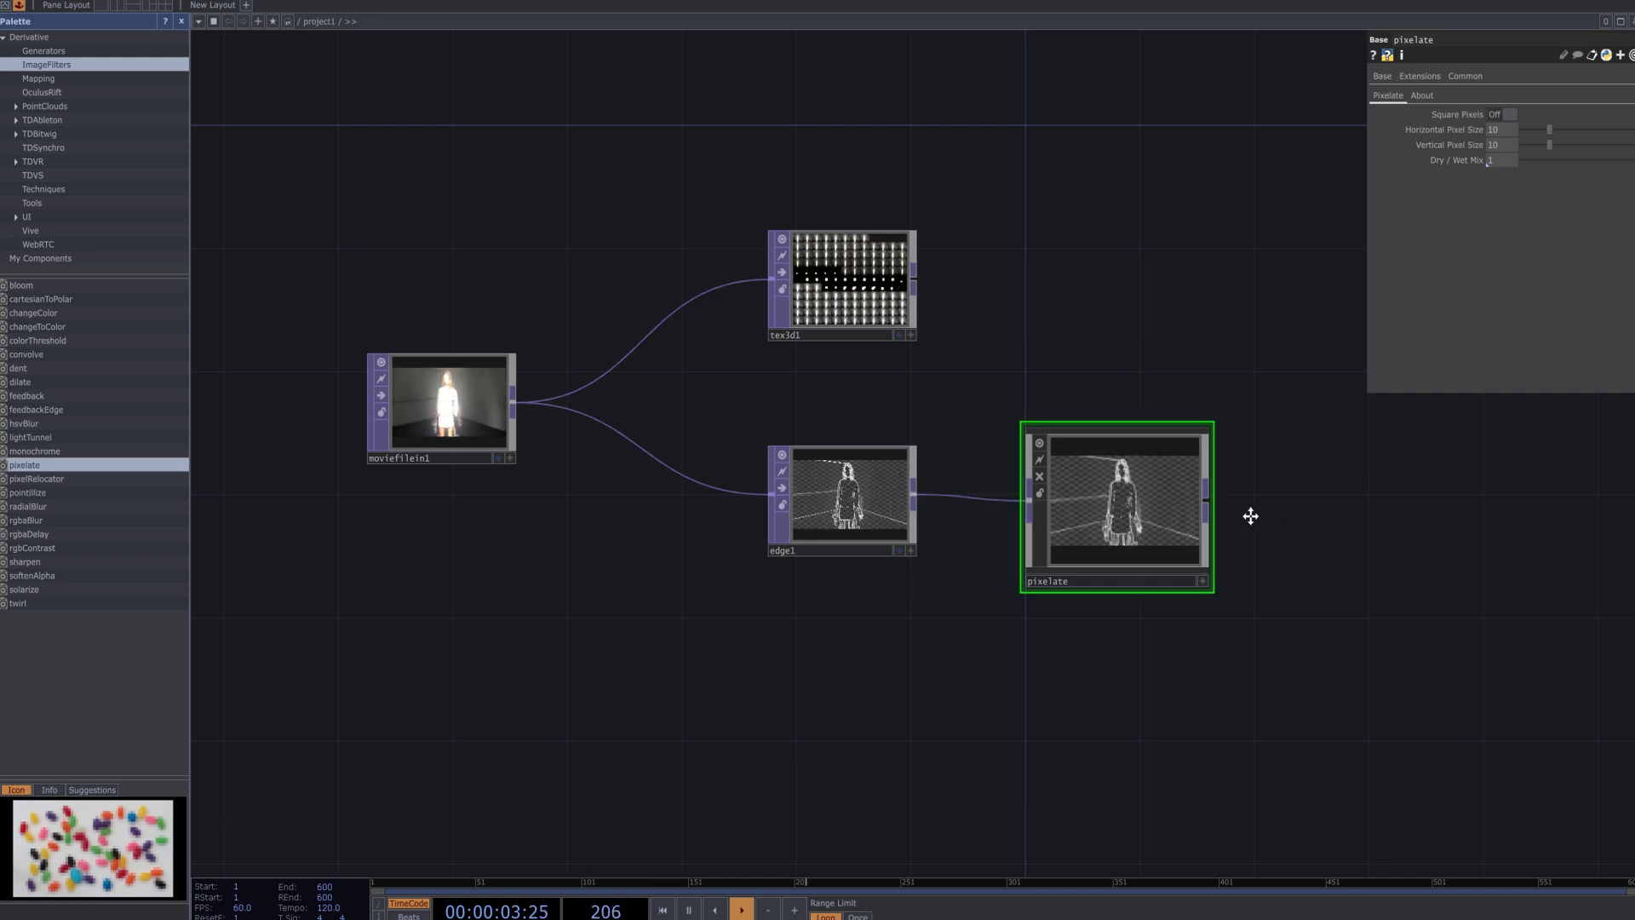
left_click_drag(1238, 515, 1209, 516)
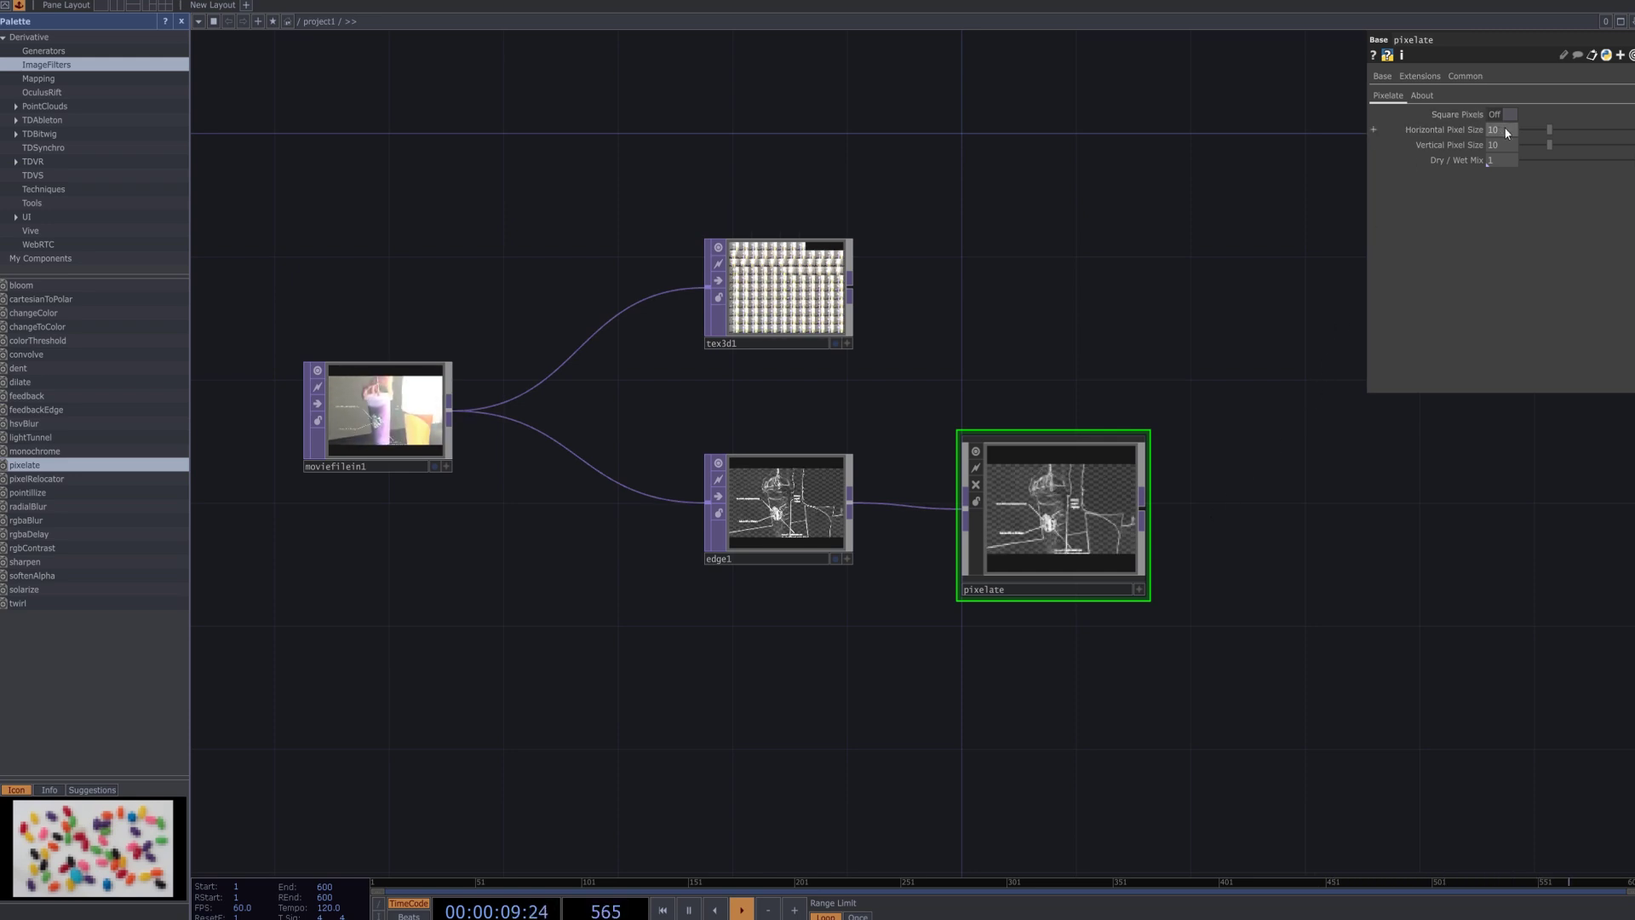
left_click_drag(1505, 128, 1464, 150)
type("2")
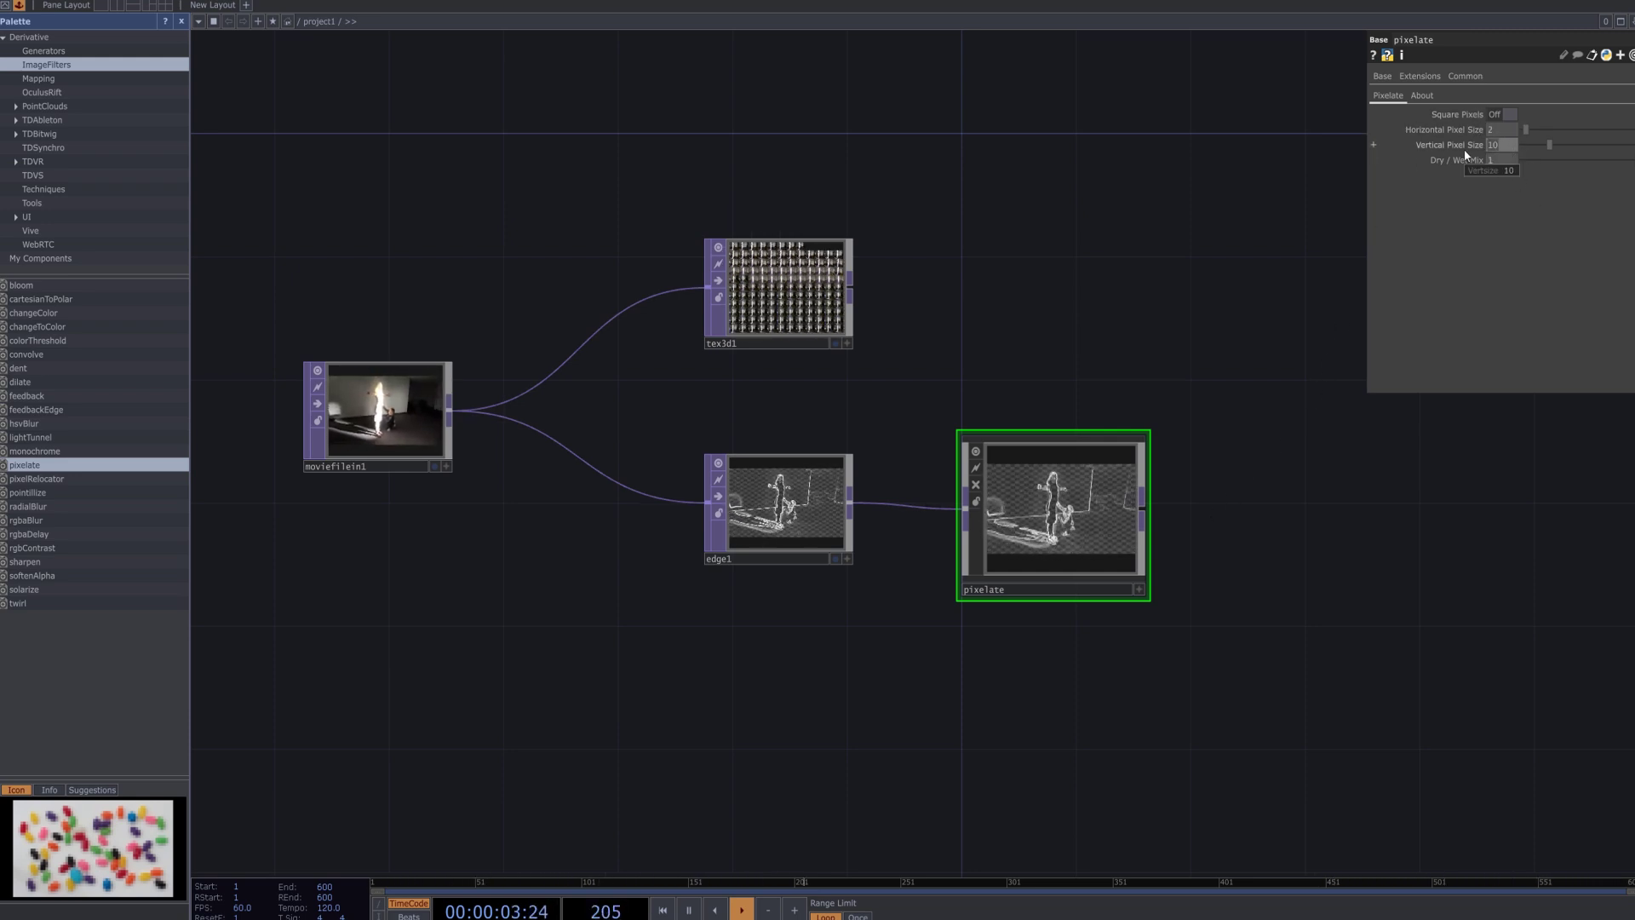
type("1")
key("Return")
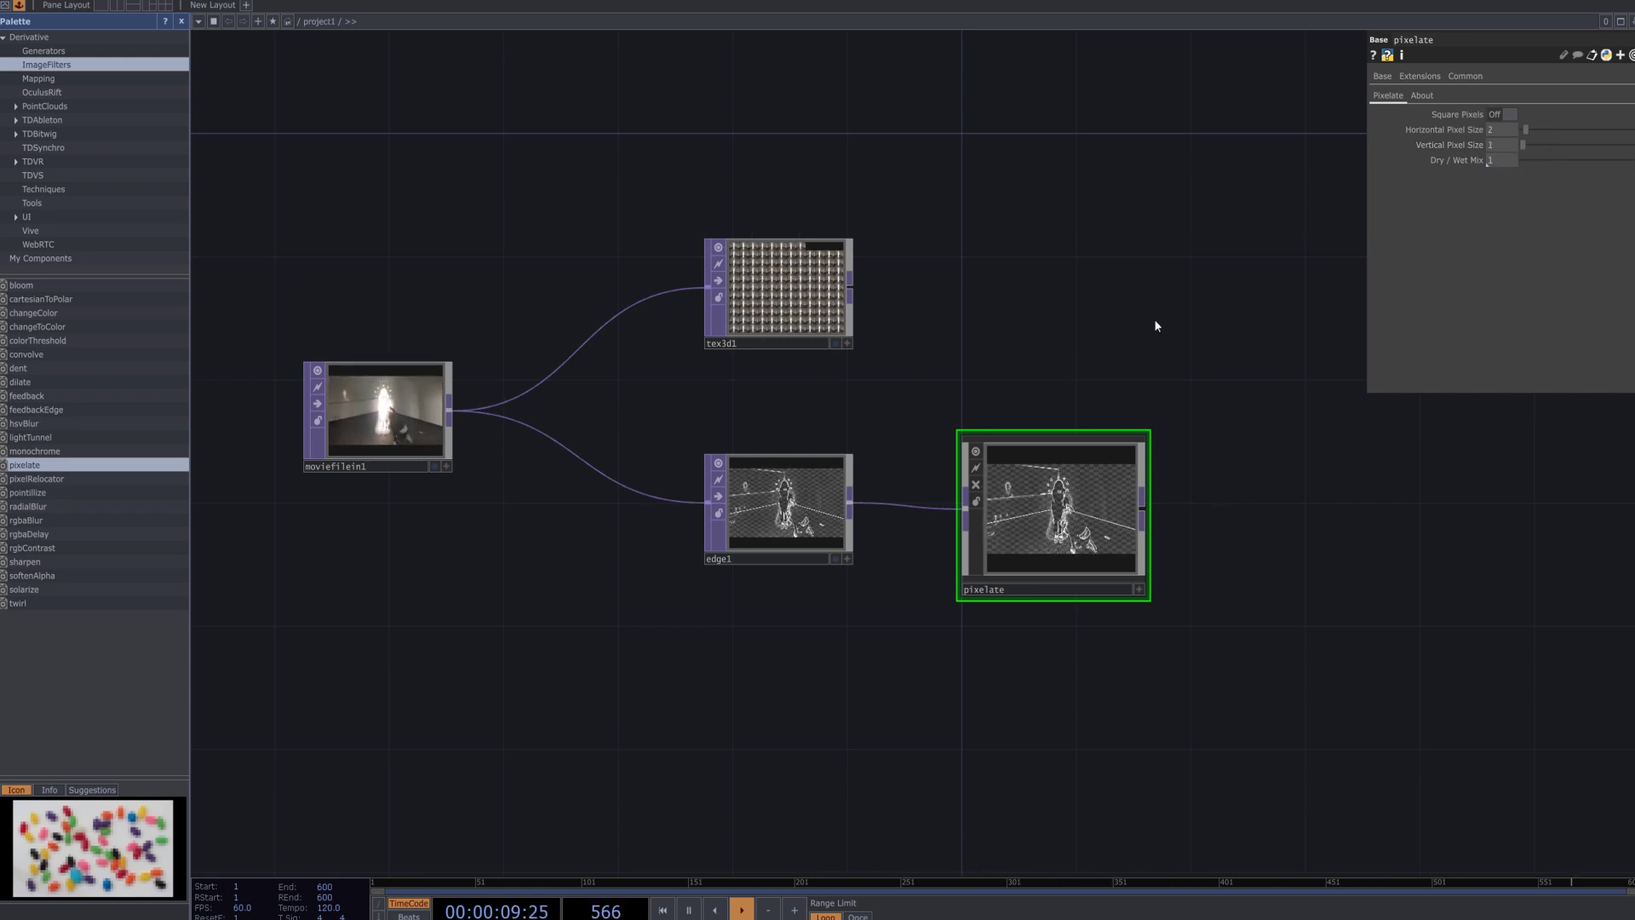
Add a Time Machine TOP beyond the pixelate filter, level with the Texture 3D.
key("Tab")
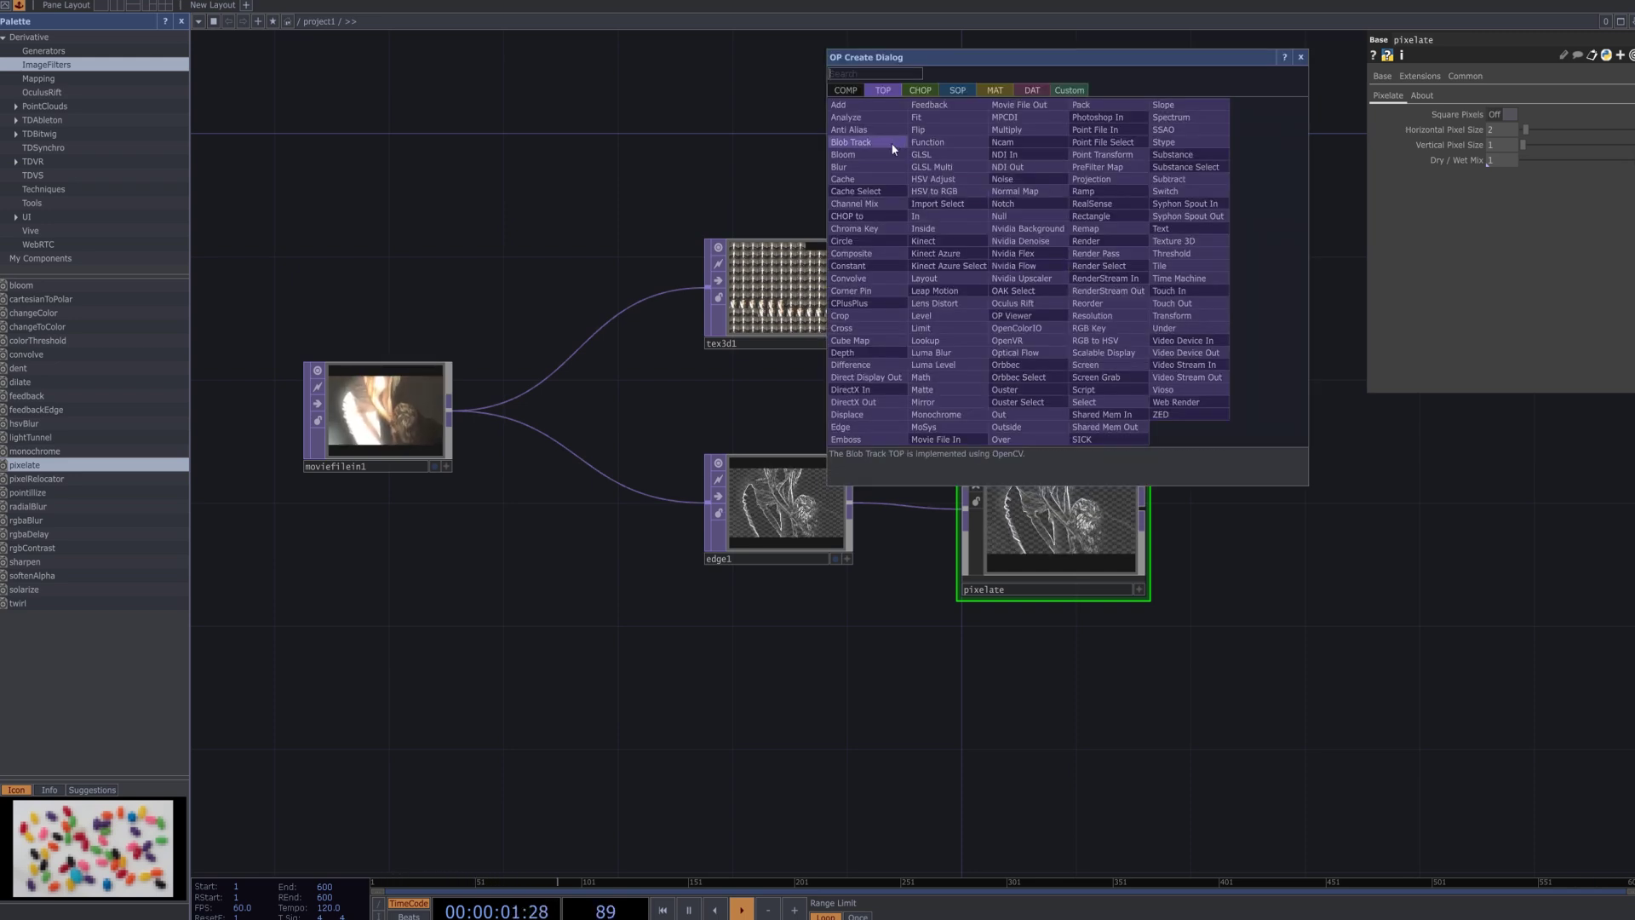
type("time")
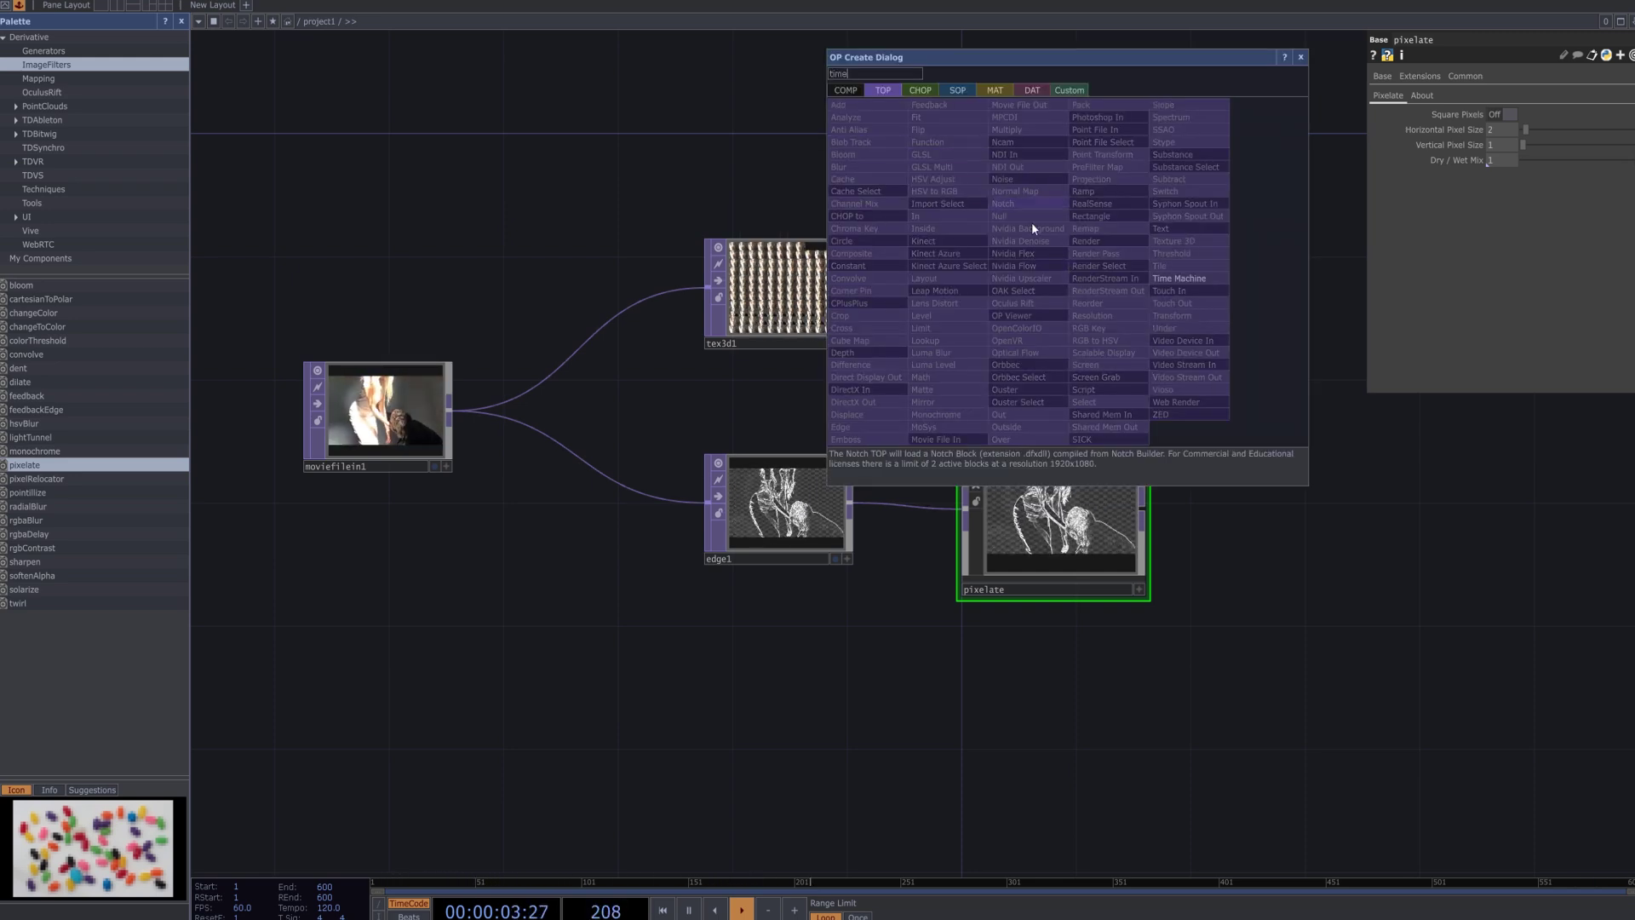
left_click(1180, 280)
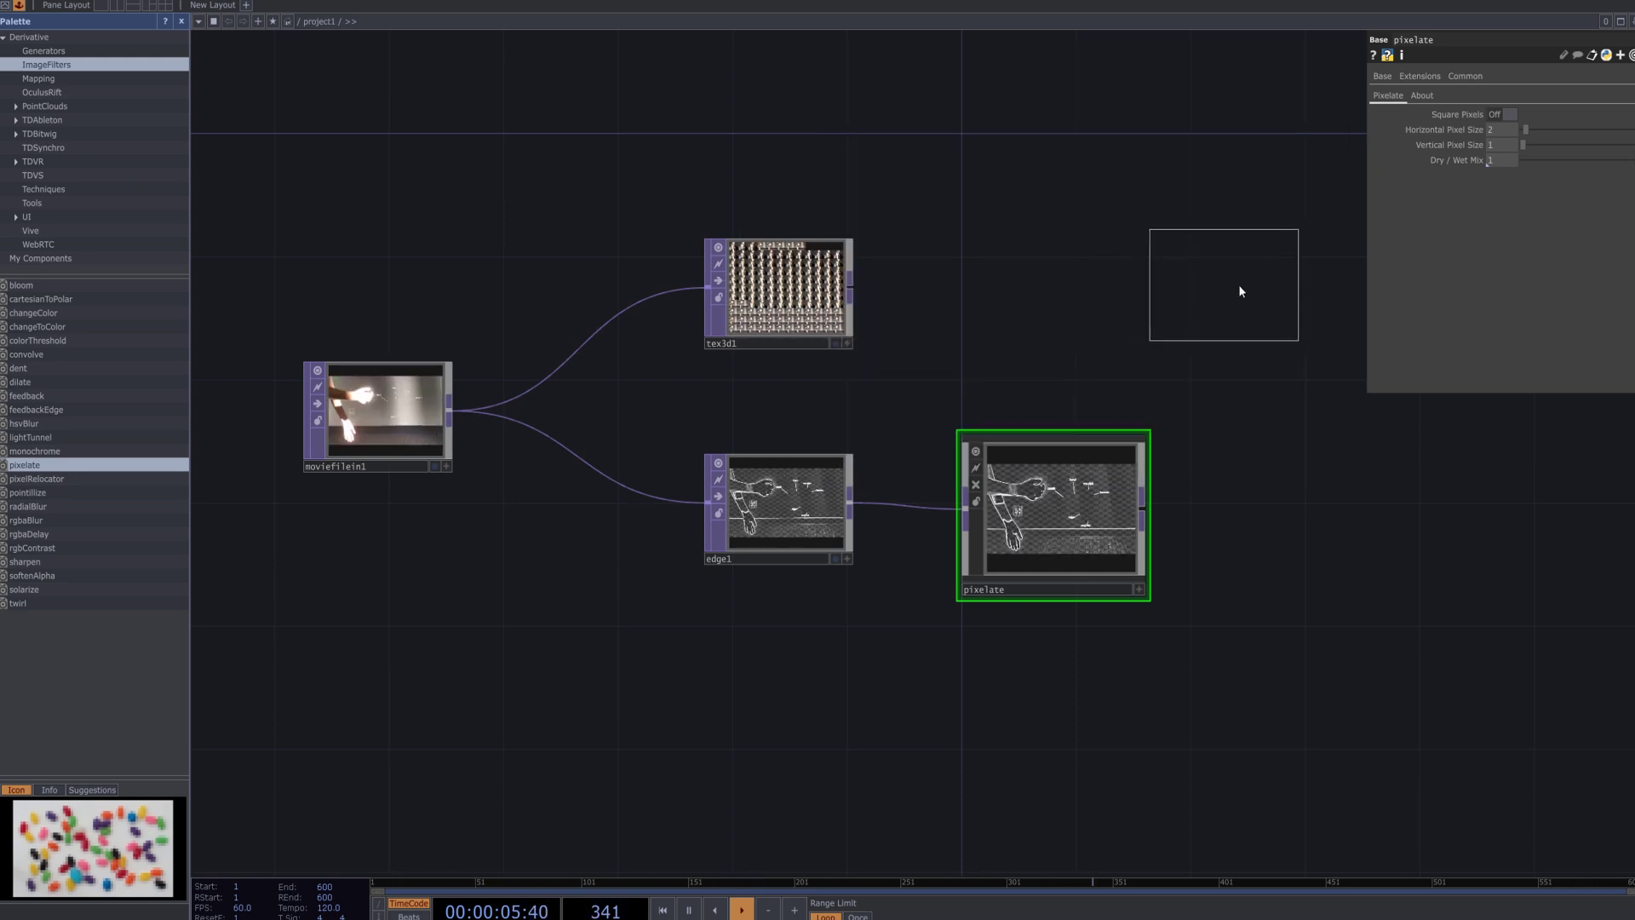
left_click(1287, 298)
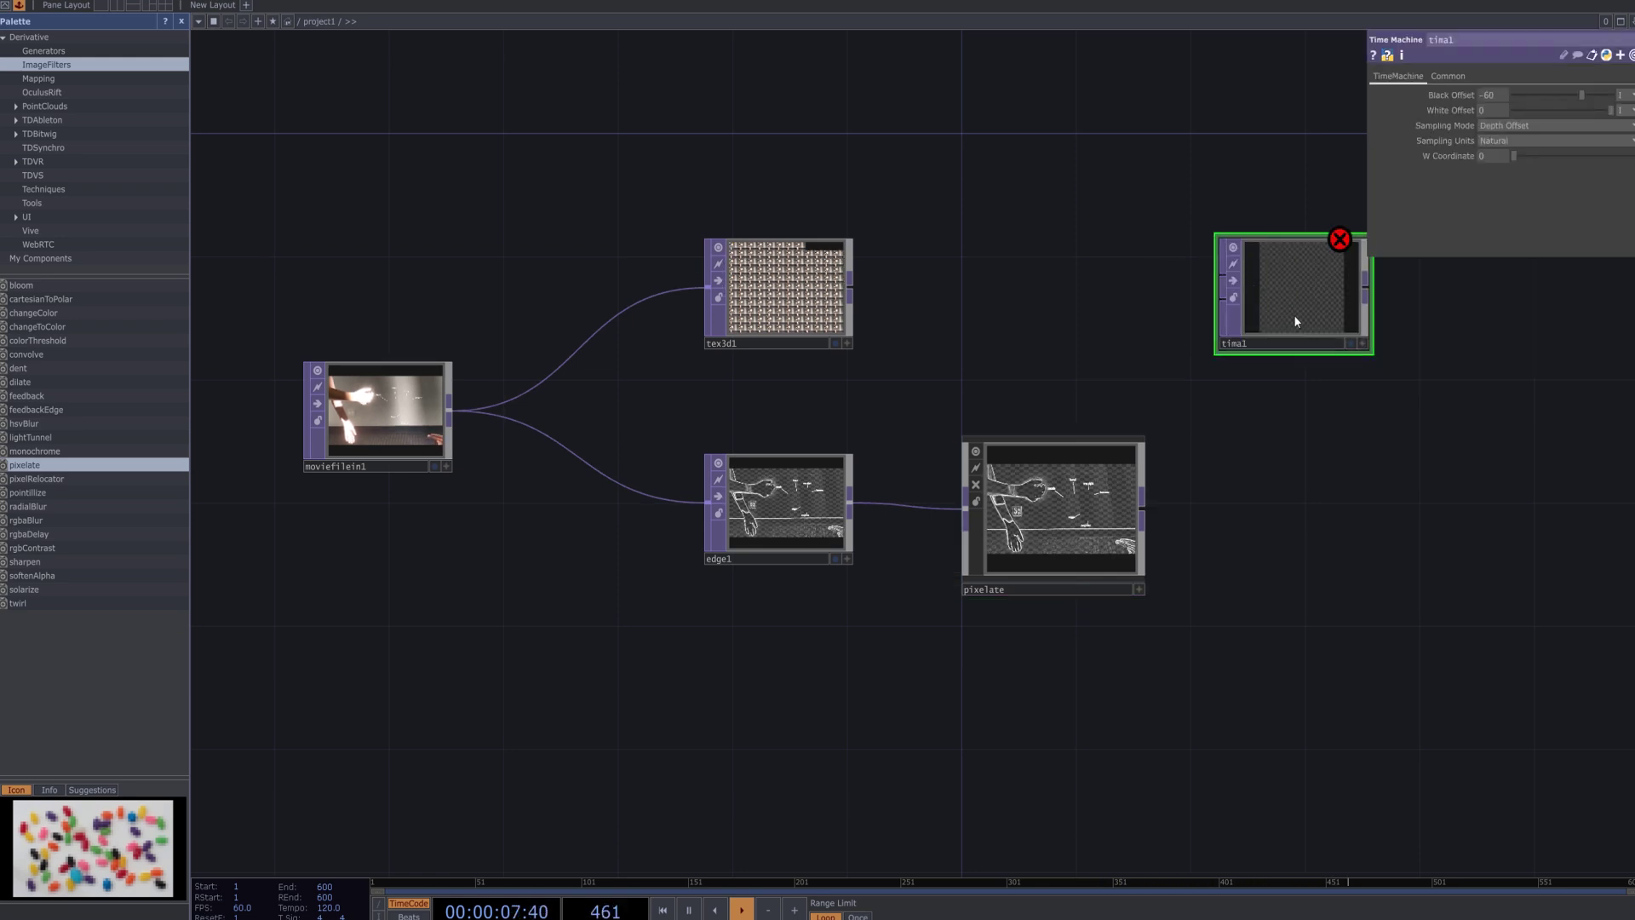
Wire the Texture 3D into the Time Machine's first input and the pixelate filter into its second input.
left_click_drag(1007, 311, 810, 308)
left_click_drag(656, 284, 1024, 277)
left_click_drag(1137, 313, 1223, 314)
left_click_drag(1237, 440, 1233, 451)
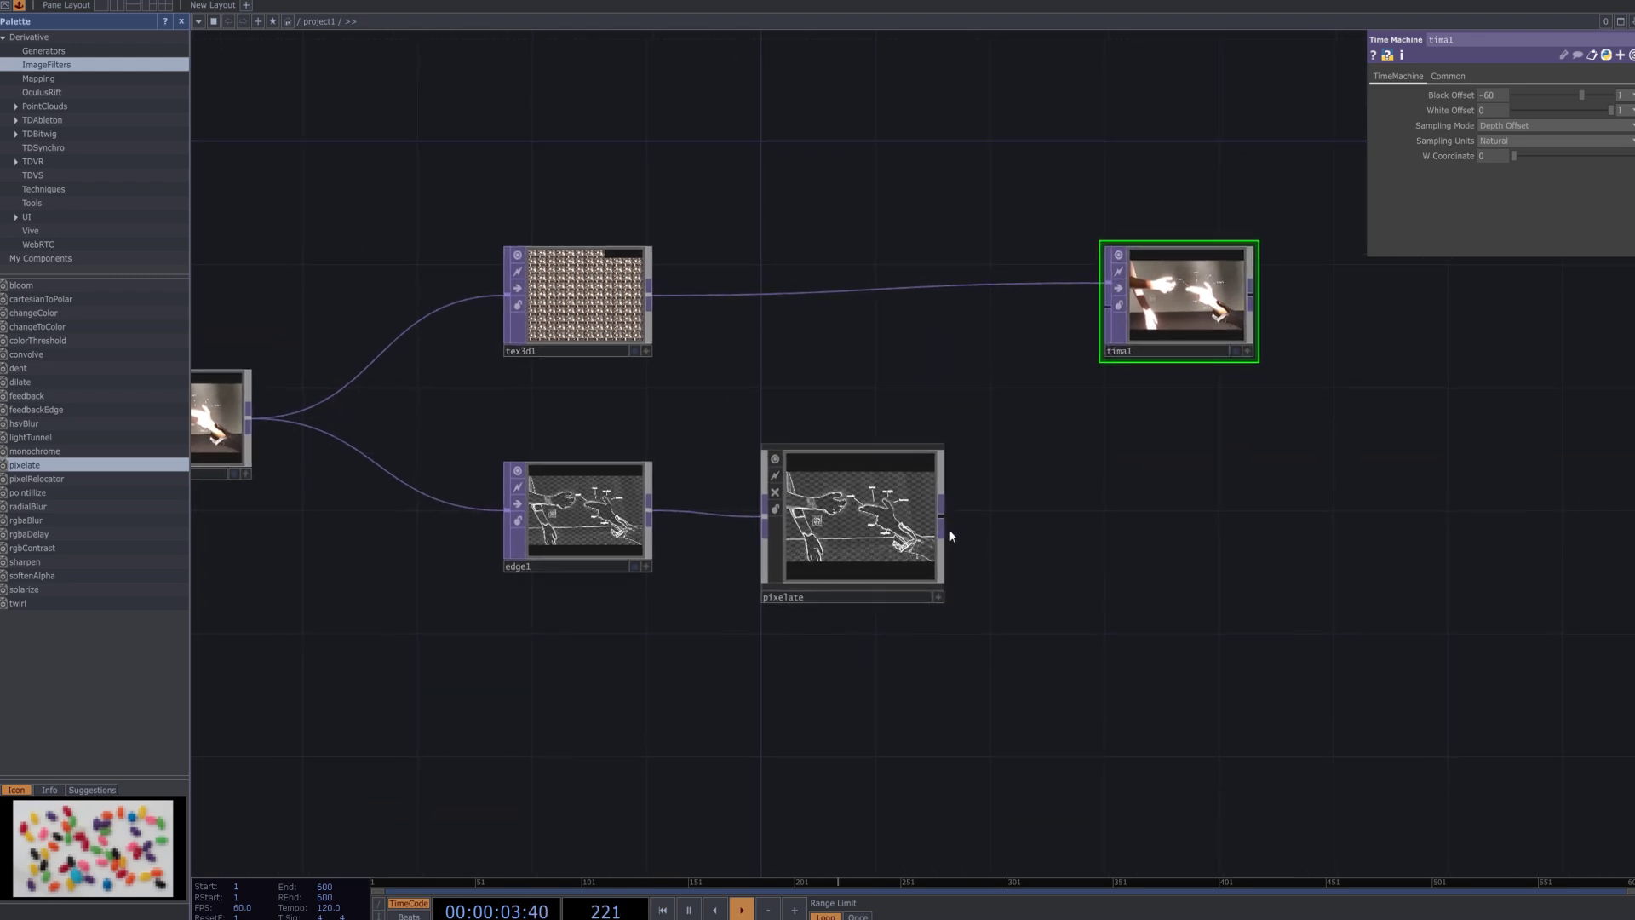
left_click_drag(1040, 417, 1101, 317)
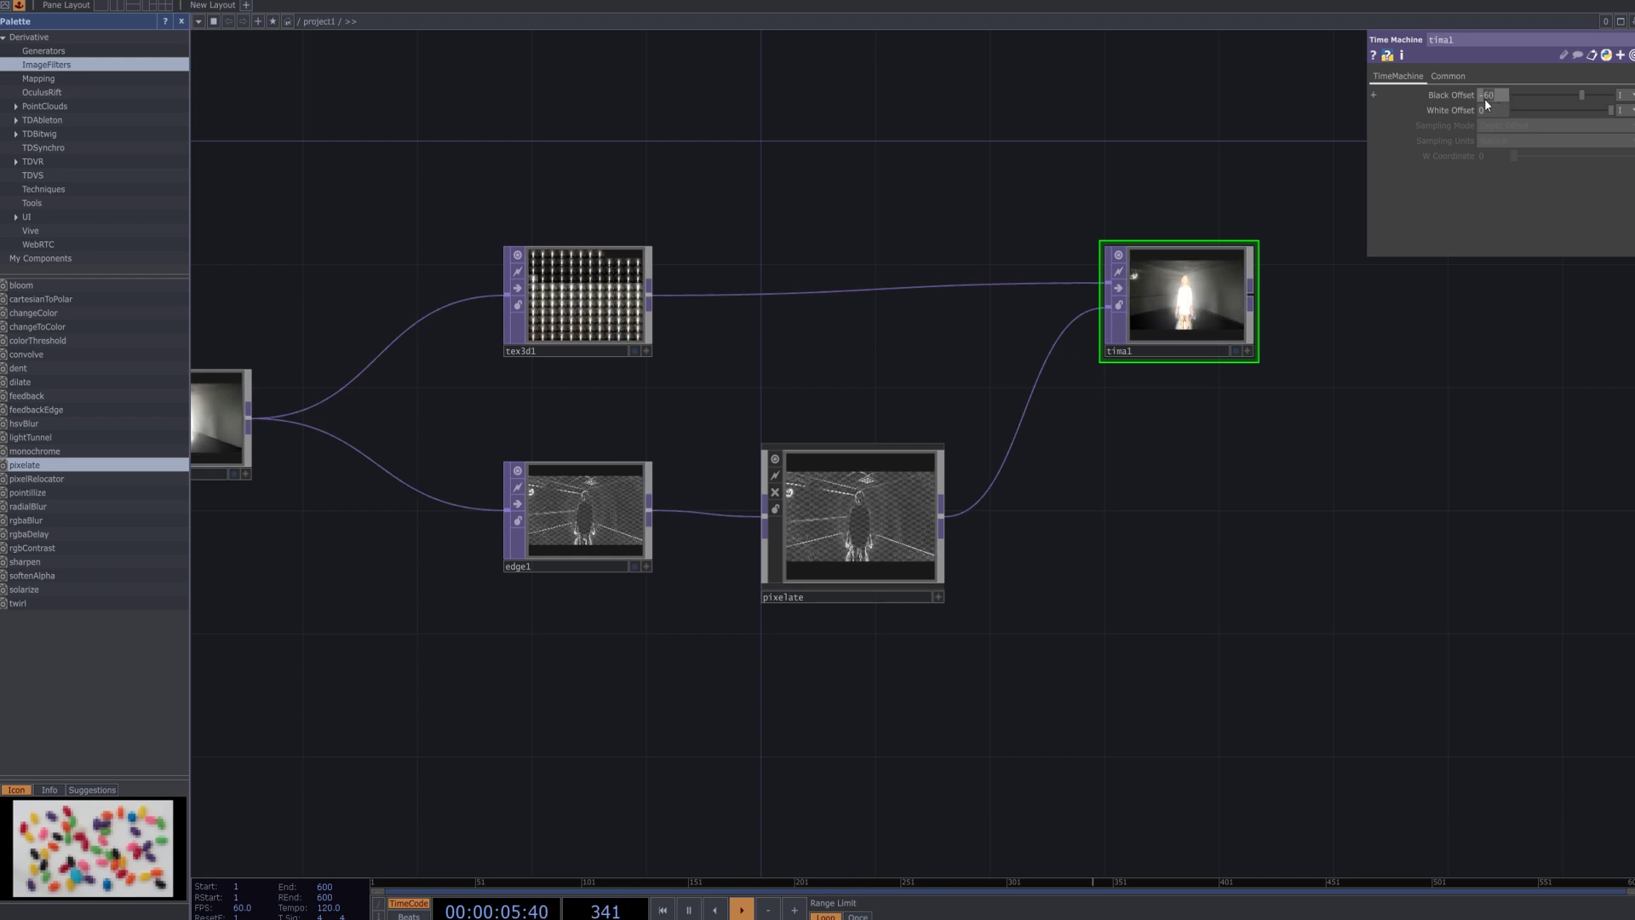
Set the Time Machine's black offset to -5 and its white offset to -26.
type("5")
left_click(1478, 360)
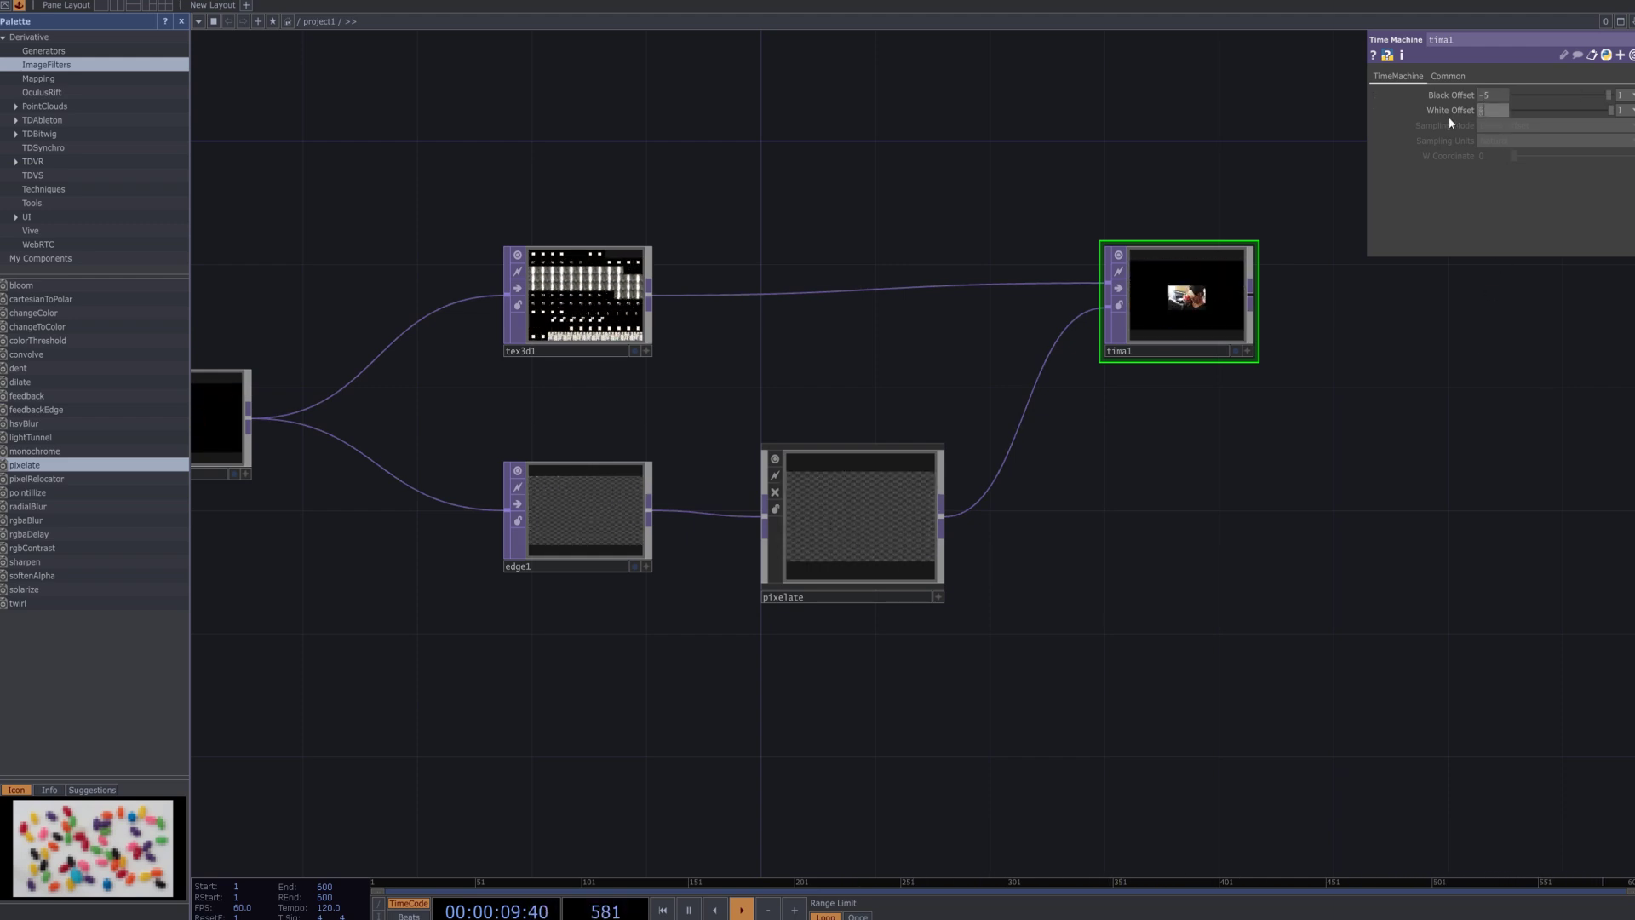
left_click_drag(1448, 116, 1454, 524)
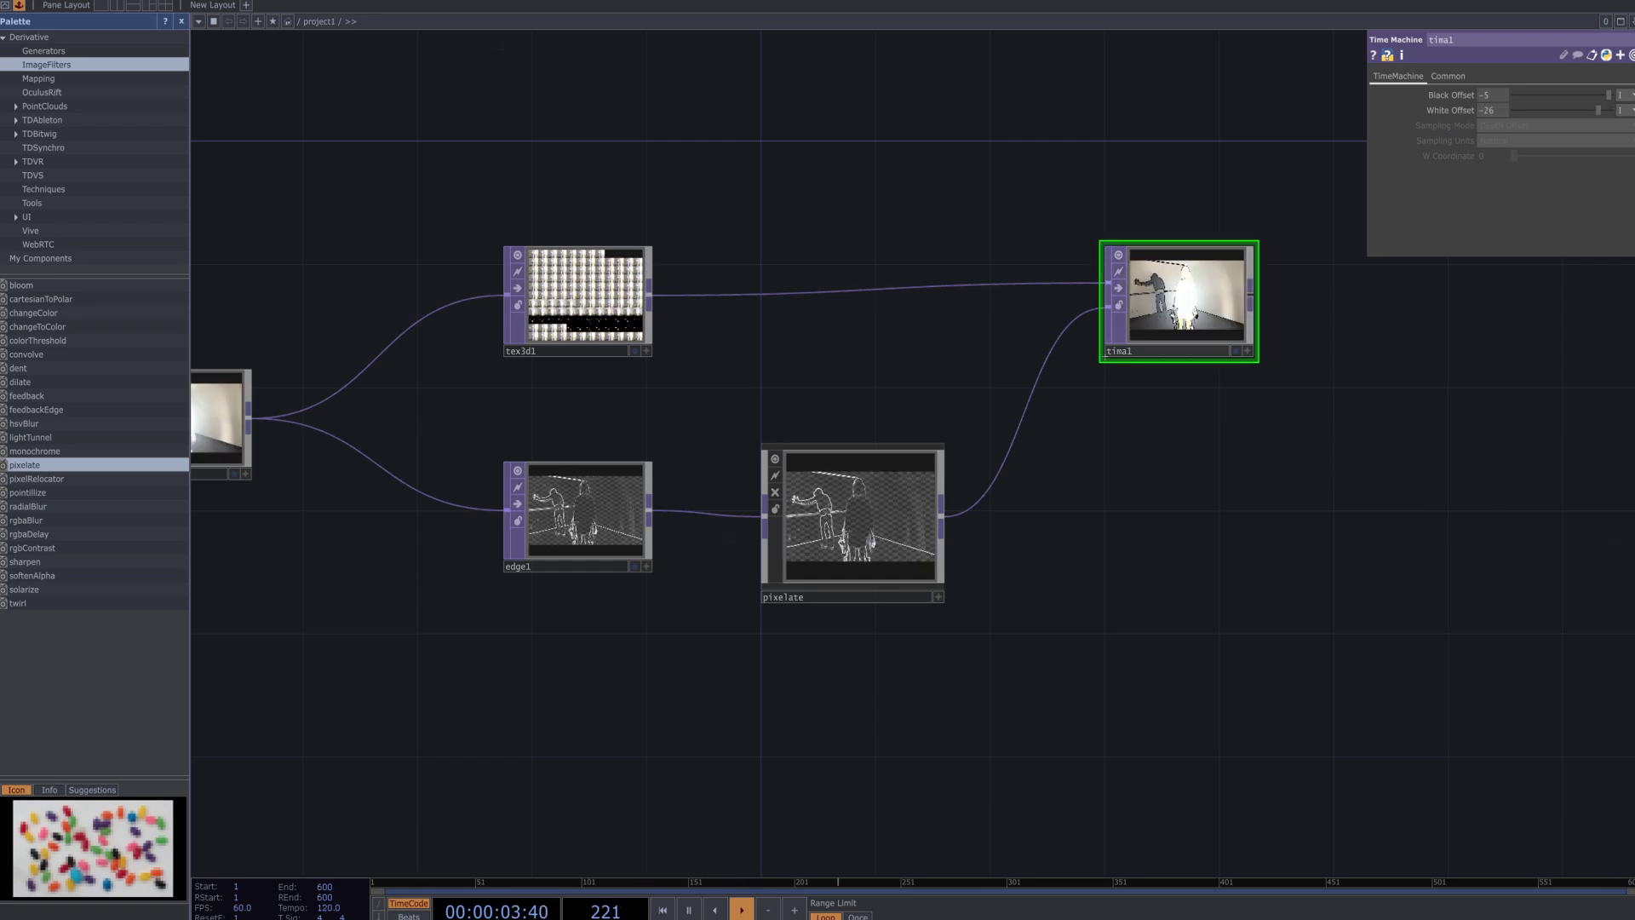
left_click_drag(1195, 320, 1196, 351)
scroll(1236, 347, "up", 5)
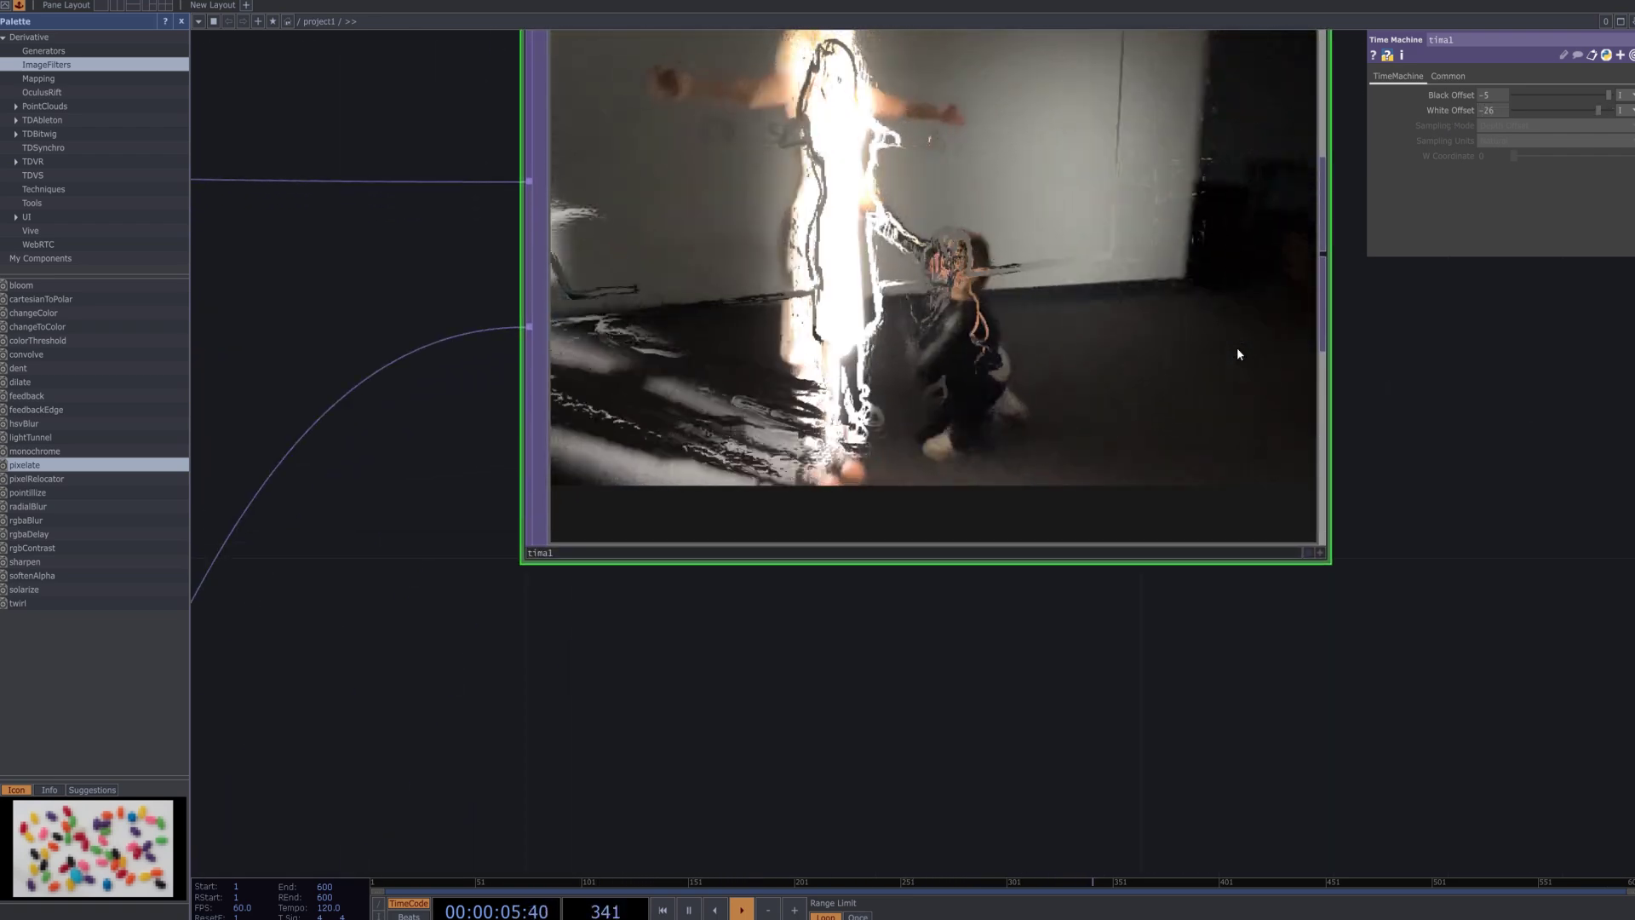
left_click_drag(1397, 481, 1397, 562)
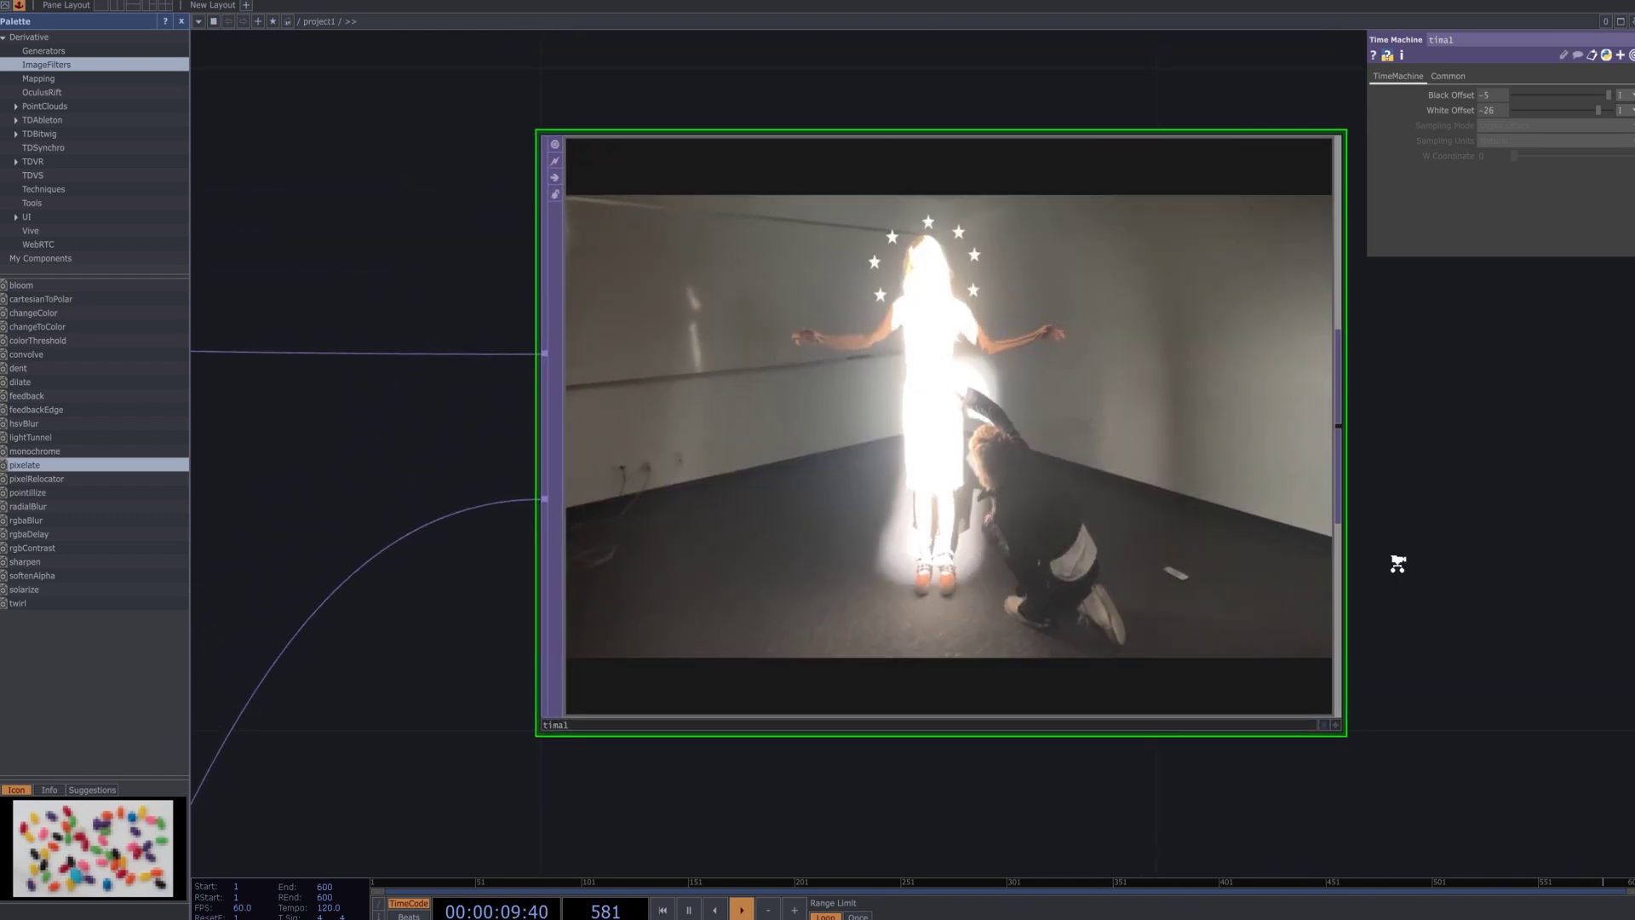
Add a Matte TOP beyond the Time Machine TOP, level with it.
scroll(1396, 562, "down", 5)
left_click_drag(1434, 660, 1164, 407)
scroll(1218, 468, "down", 3)
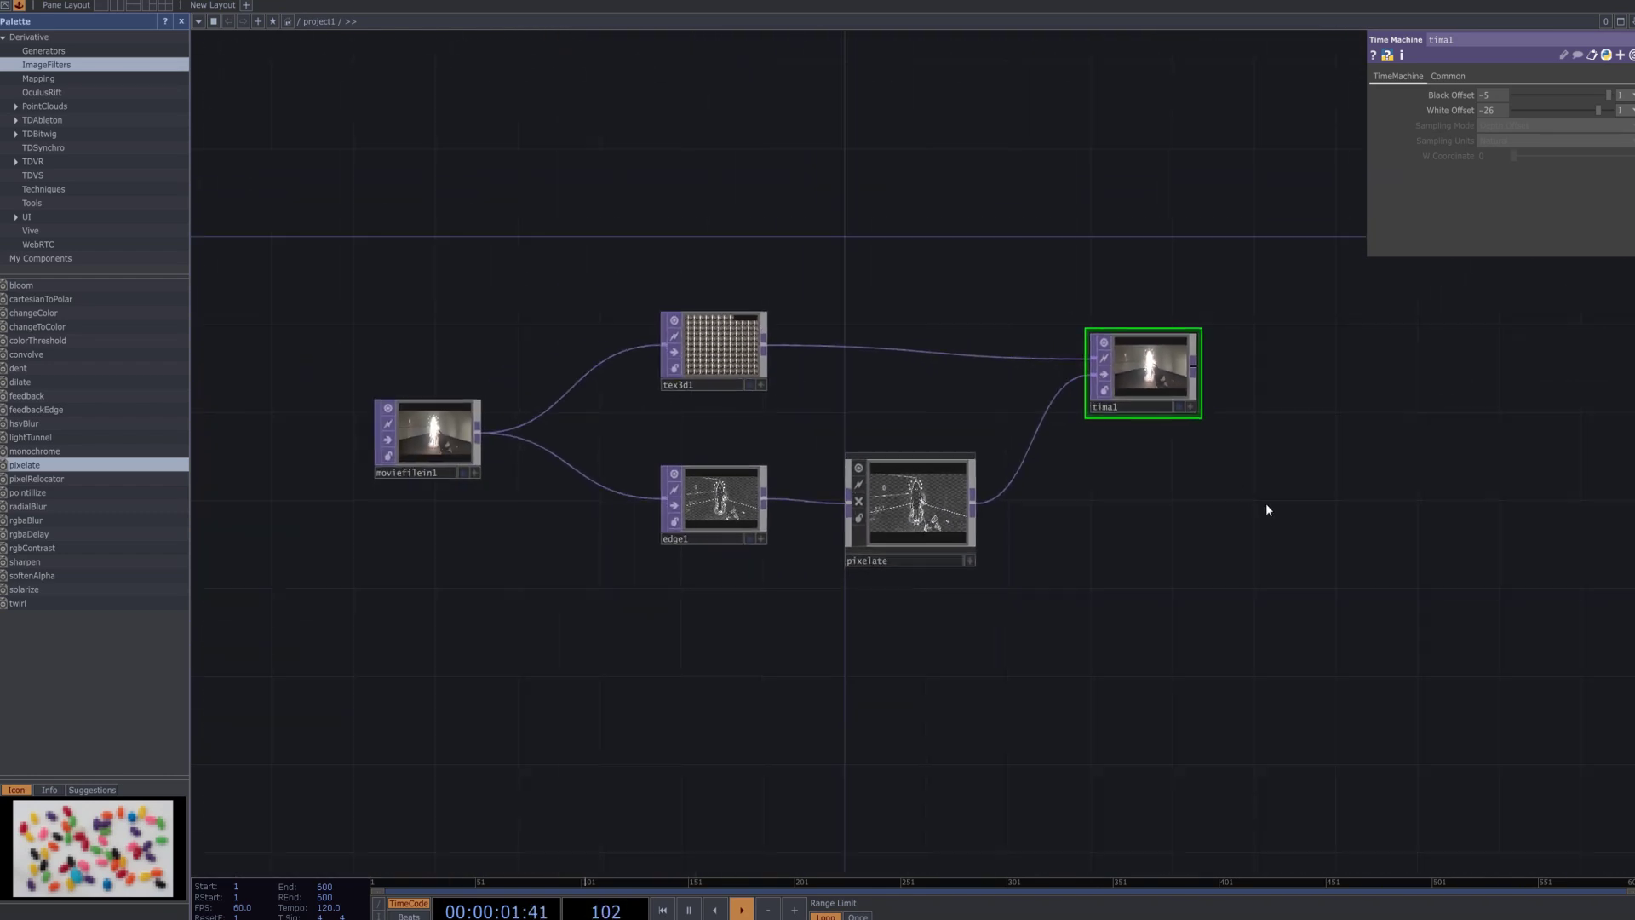
left_click_drag(1276, 516, 1236, 496)
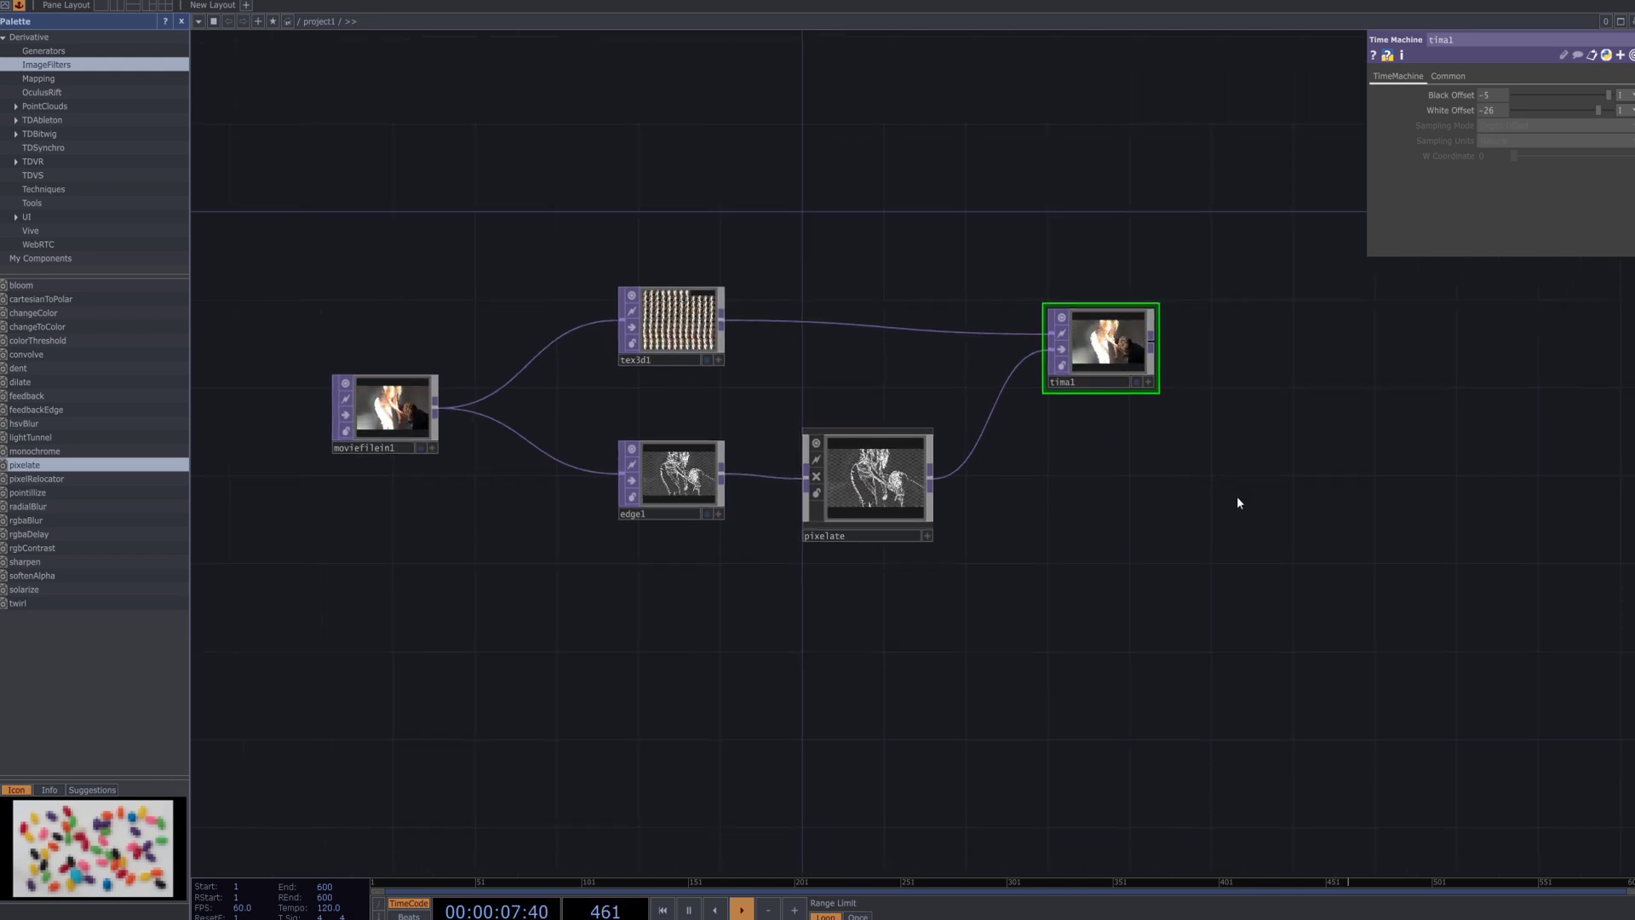
key("Tab")
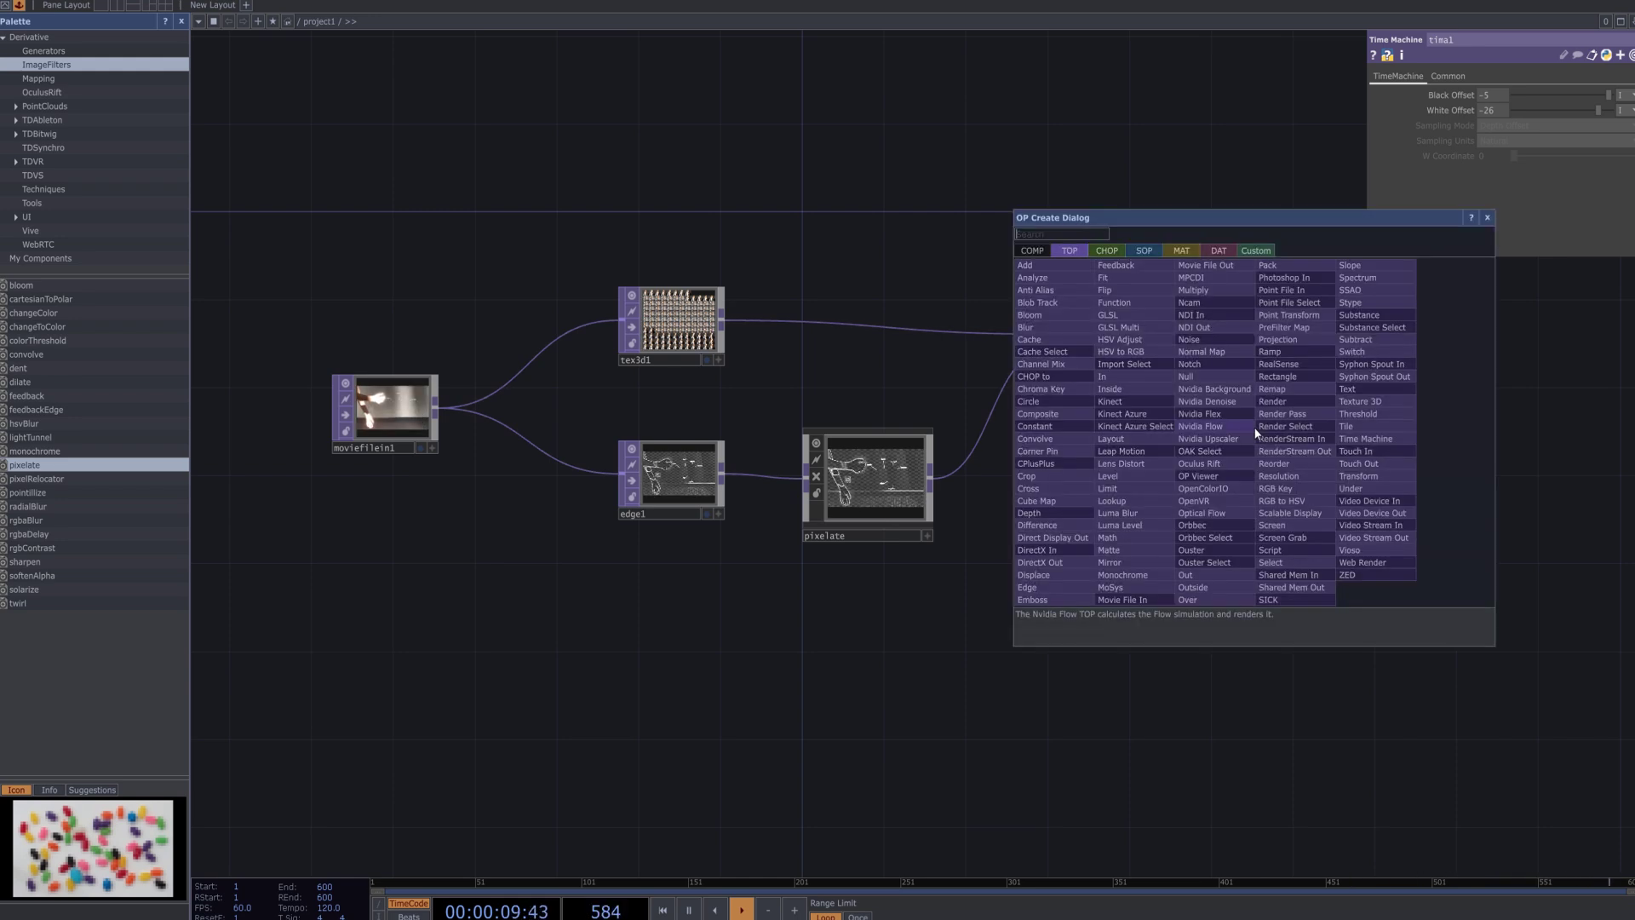
type("ma")
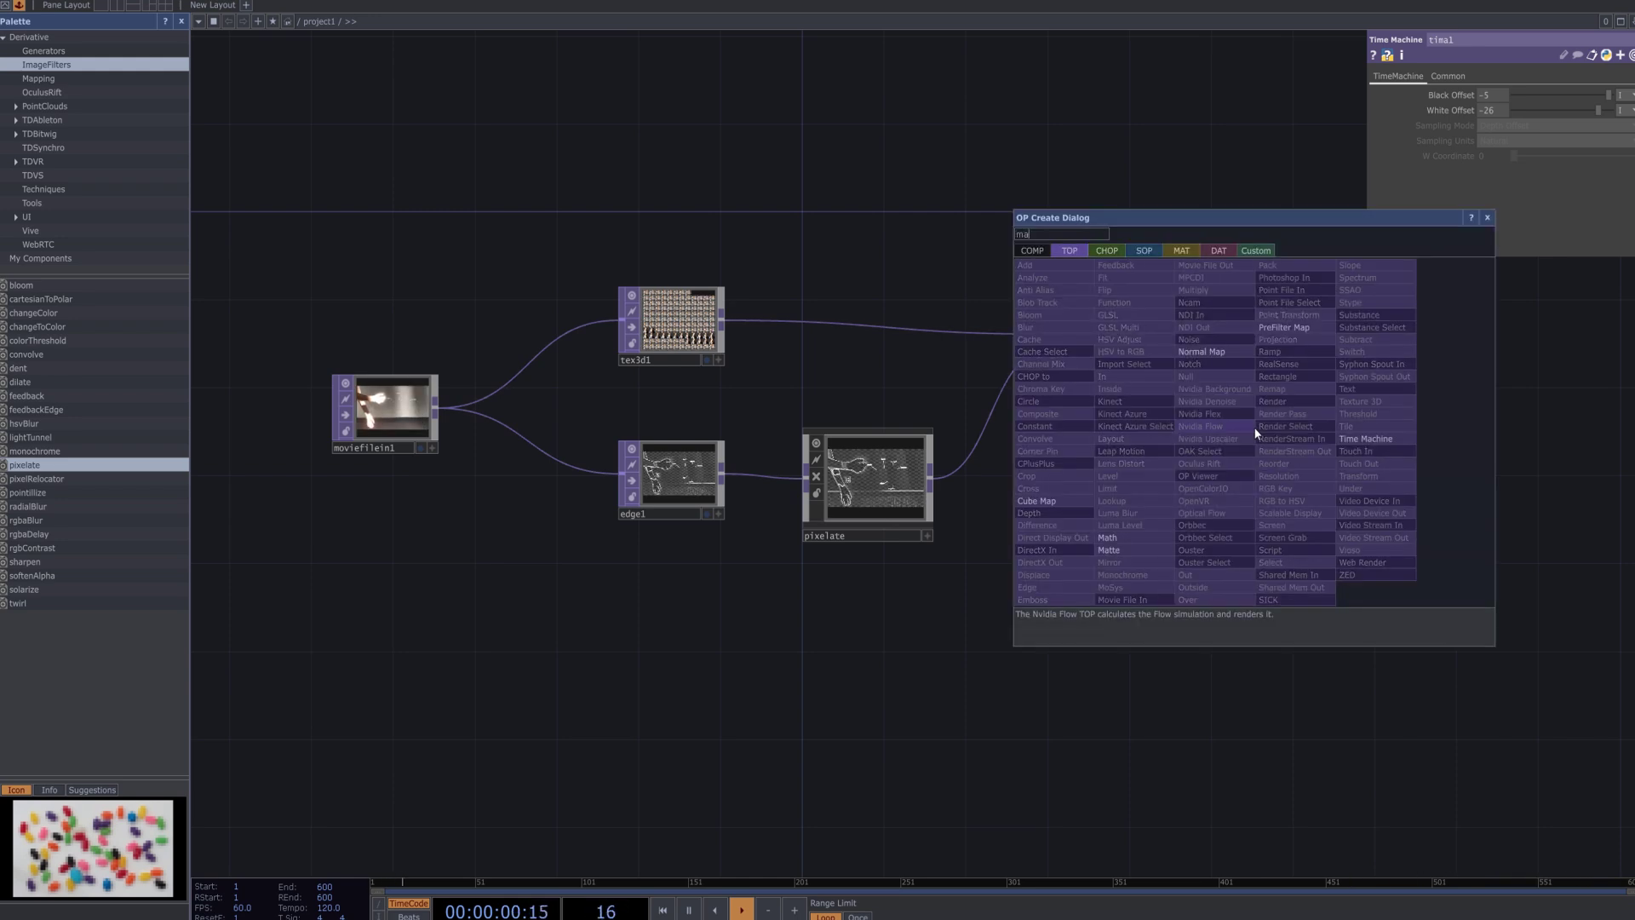
left_click(1145, 549)
left_click(1291, 389)
left_click_drag(1310, 396, 1371, 385)
left_click_drag(1409, 474, 1309, 468)
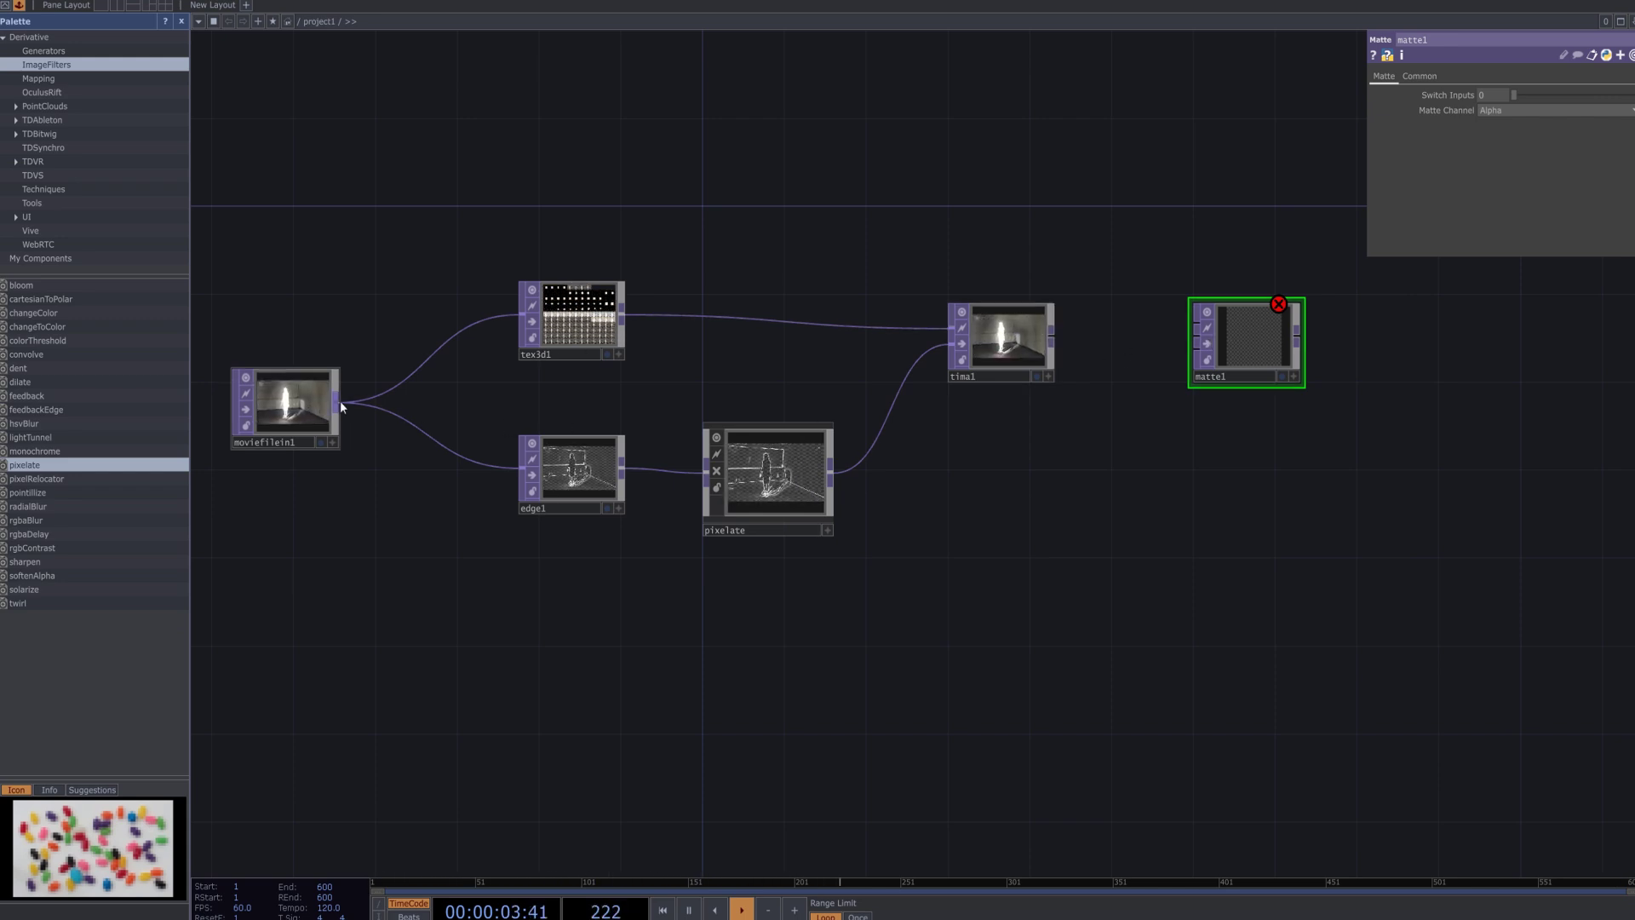
Wire the Movie File In into the Matte's first input and the Time Machine into its second input.
left_click_drag(337, 400, 951, 336)
left_click_drag(1053, 328, 1190, 328)
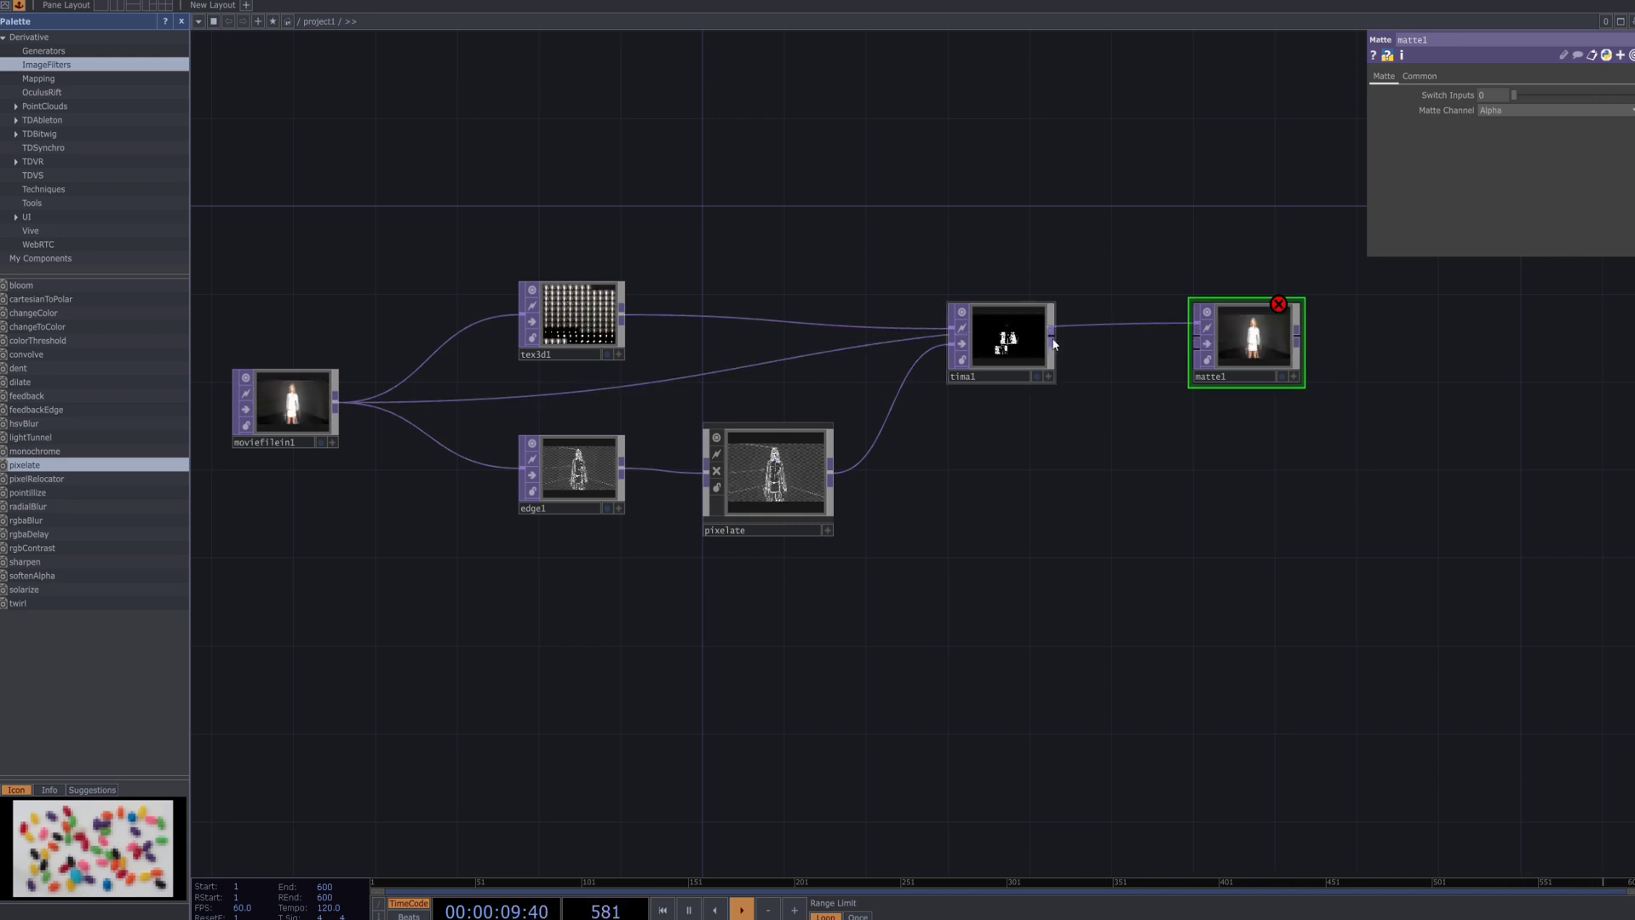
left_click_drag(1054, 340, 1190, 342)
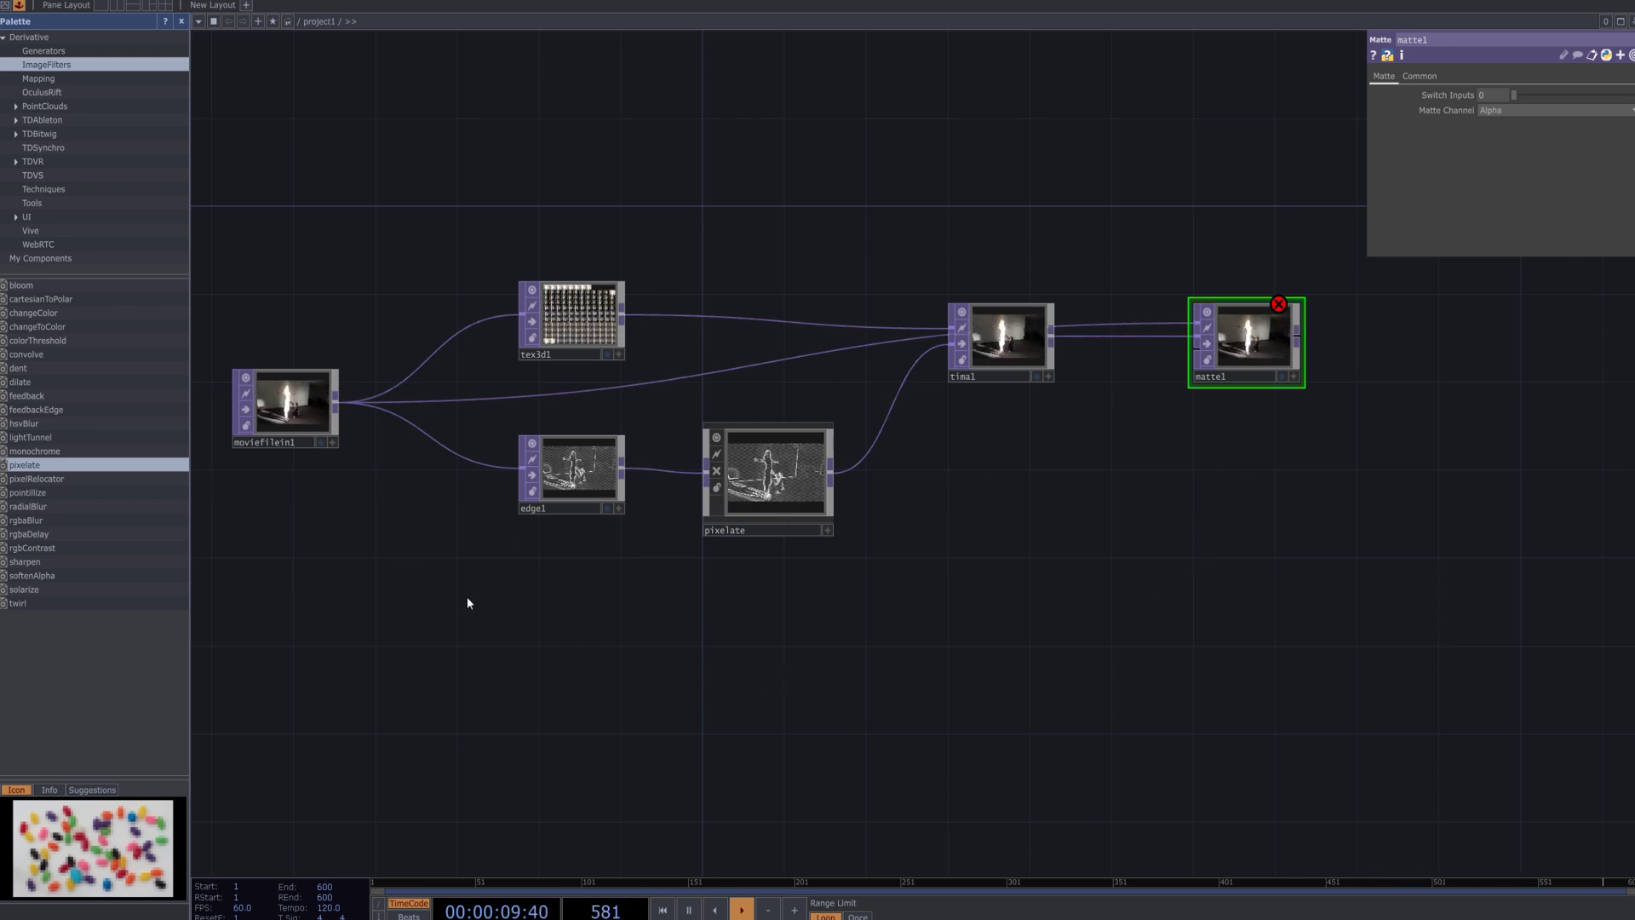
Move the Movie File In TOP down, below the level of the Edge TOP.
left_click_drag(530, 577, 743, 485)
left_click_drag(538, 332, 354, 534)
left_click_drag(779, 628, 681, 579)
scroll(719, 573, "down", 3)
left_click_drag(854, 554, 821, 525)
Add a Level TOP below the Edge TOP and wire the Movie File In into it.
key("Tab")
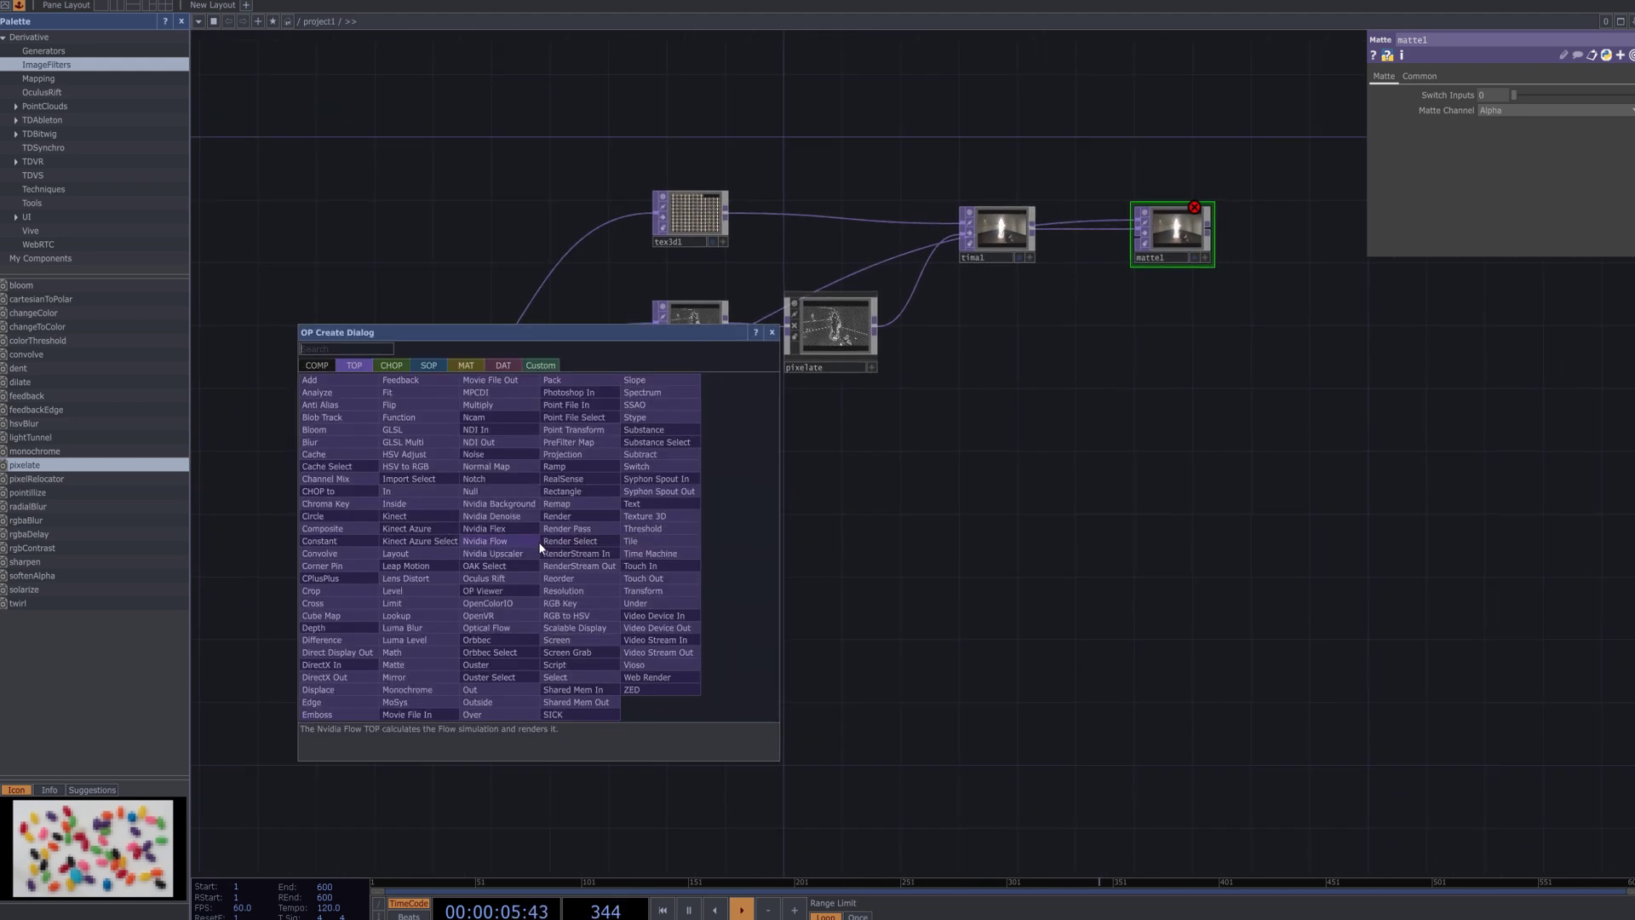
type("lev")
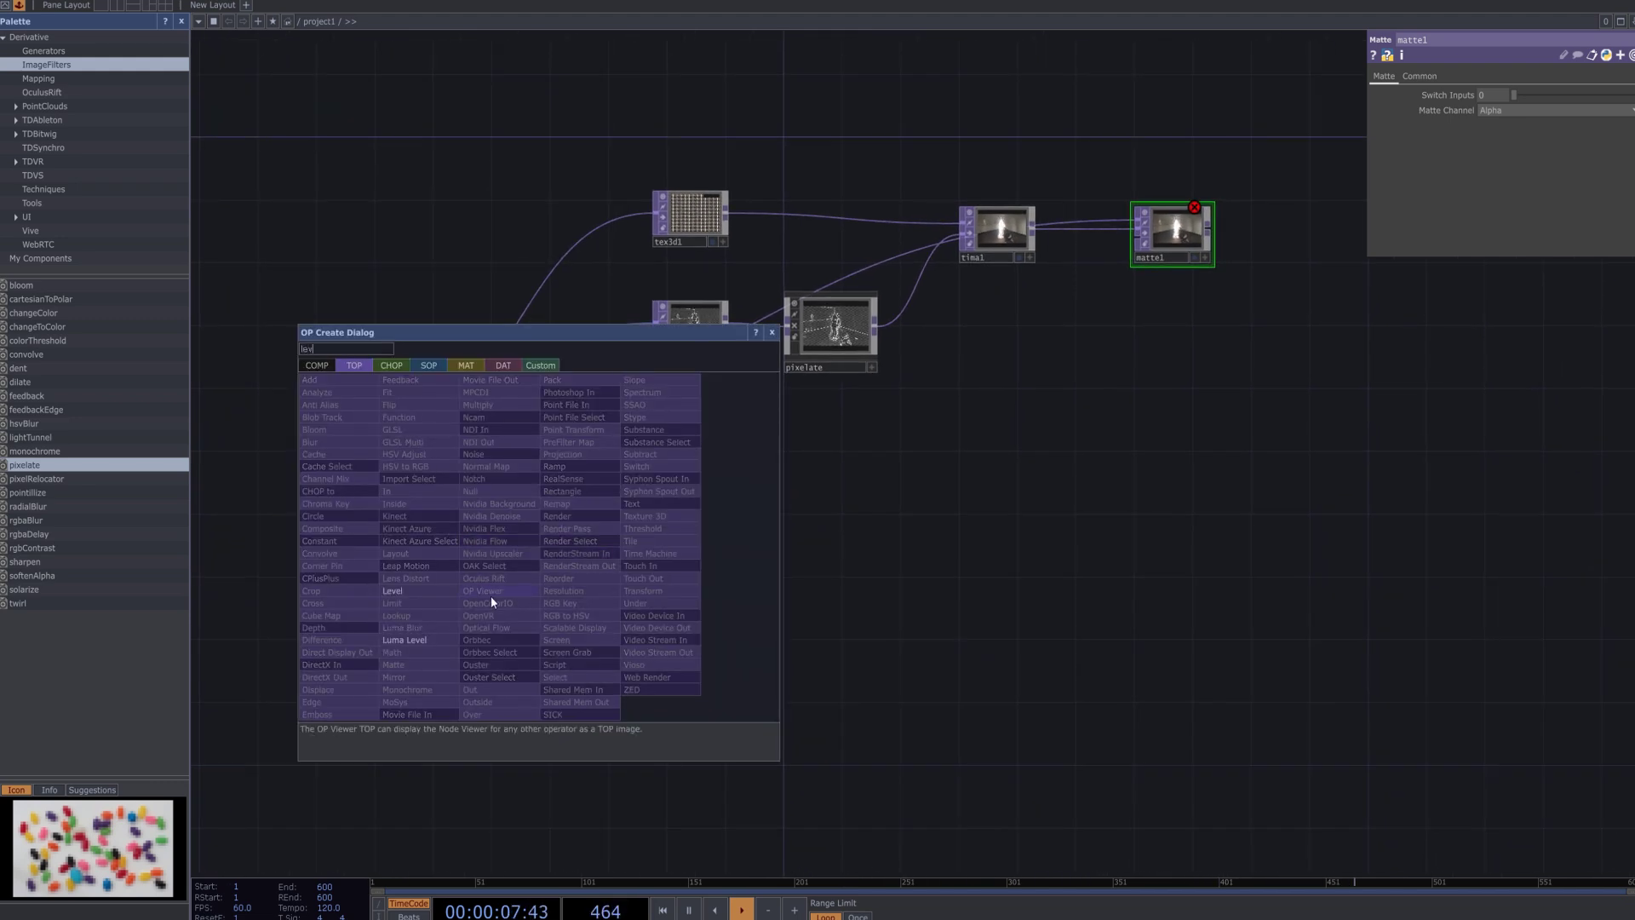
key("Return")
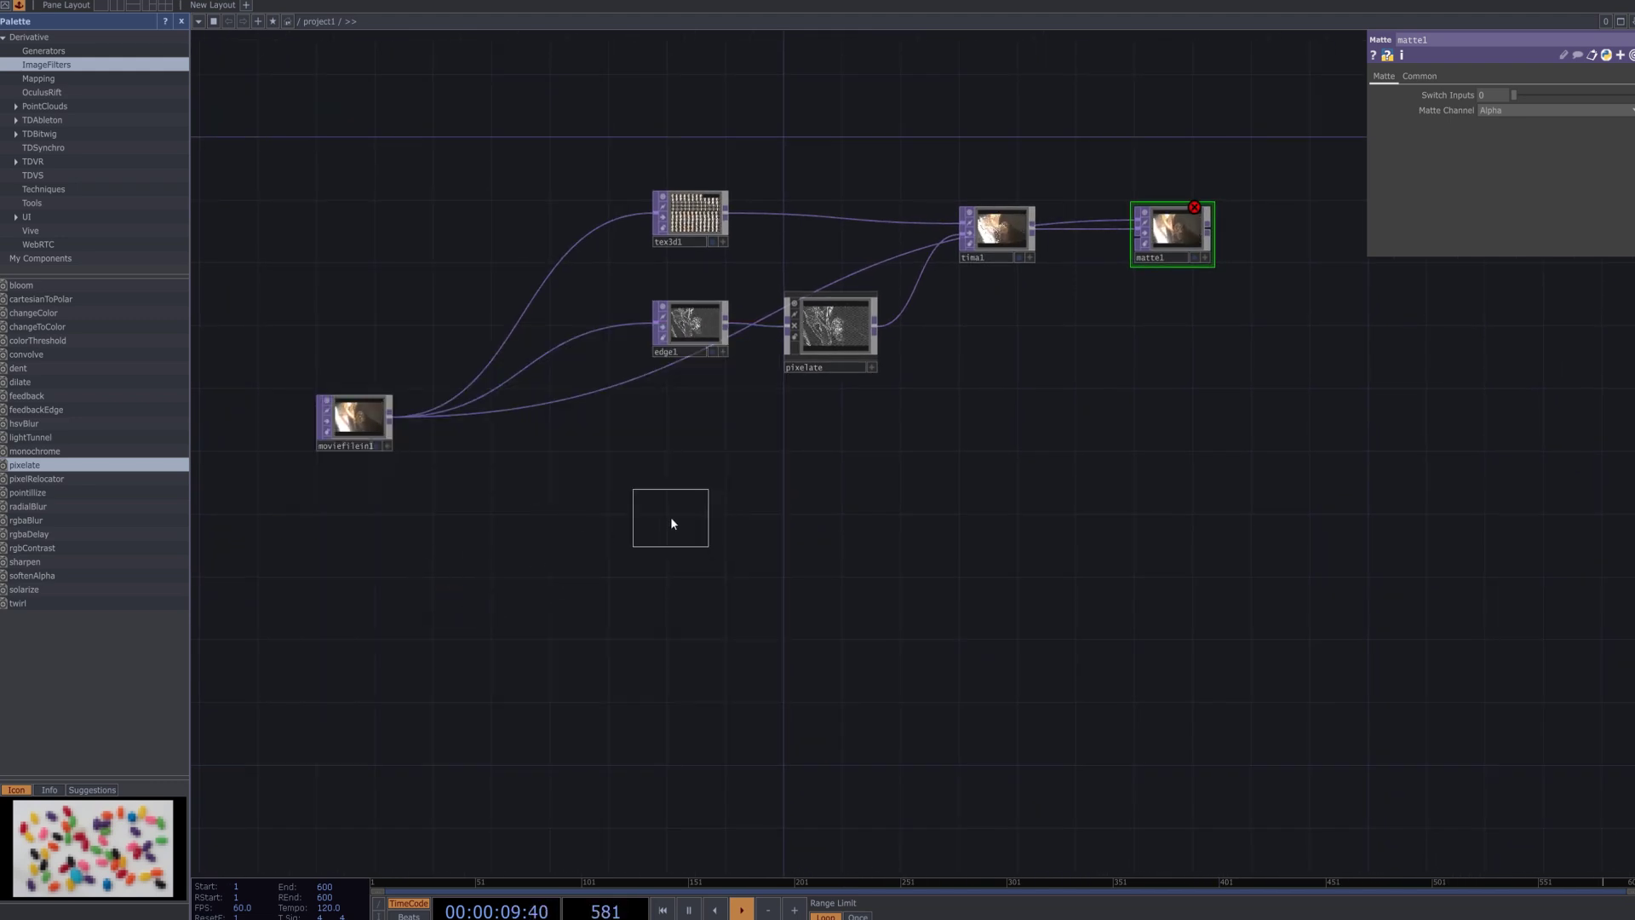
left_click(671, 516)
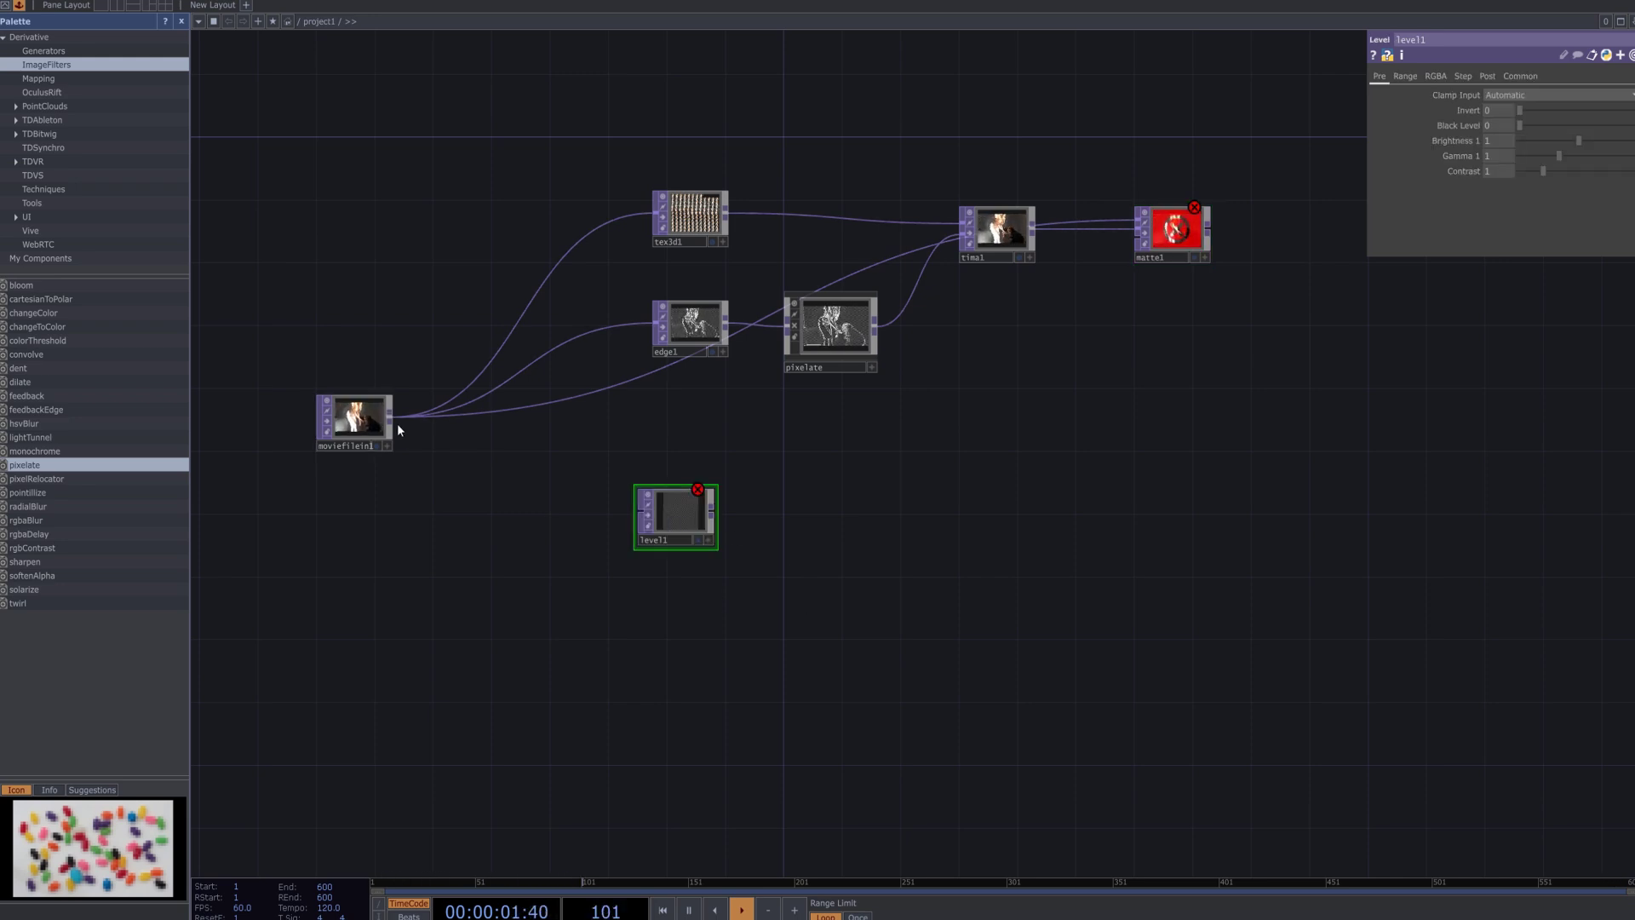
left_click_drag(390, 419, 623, 516)
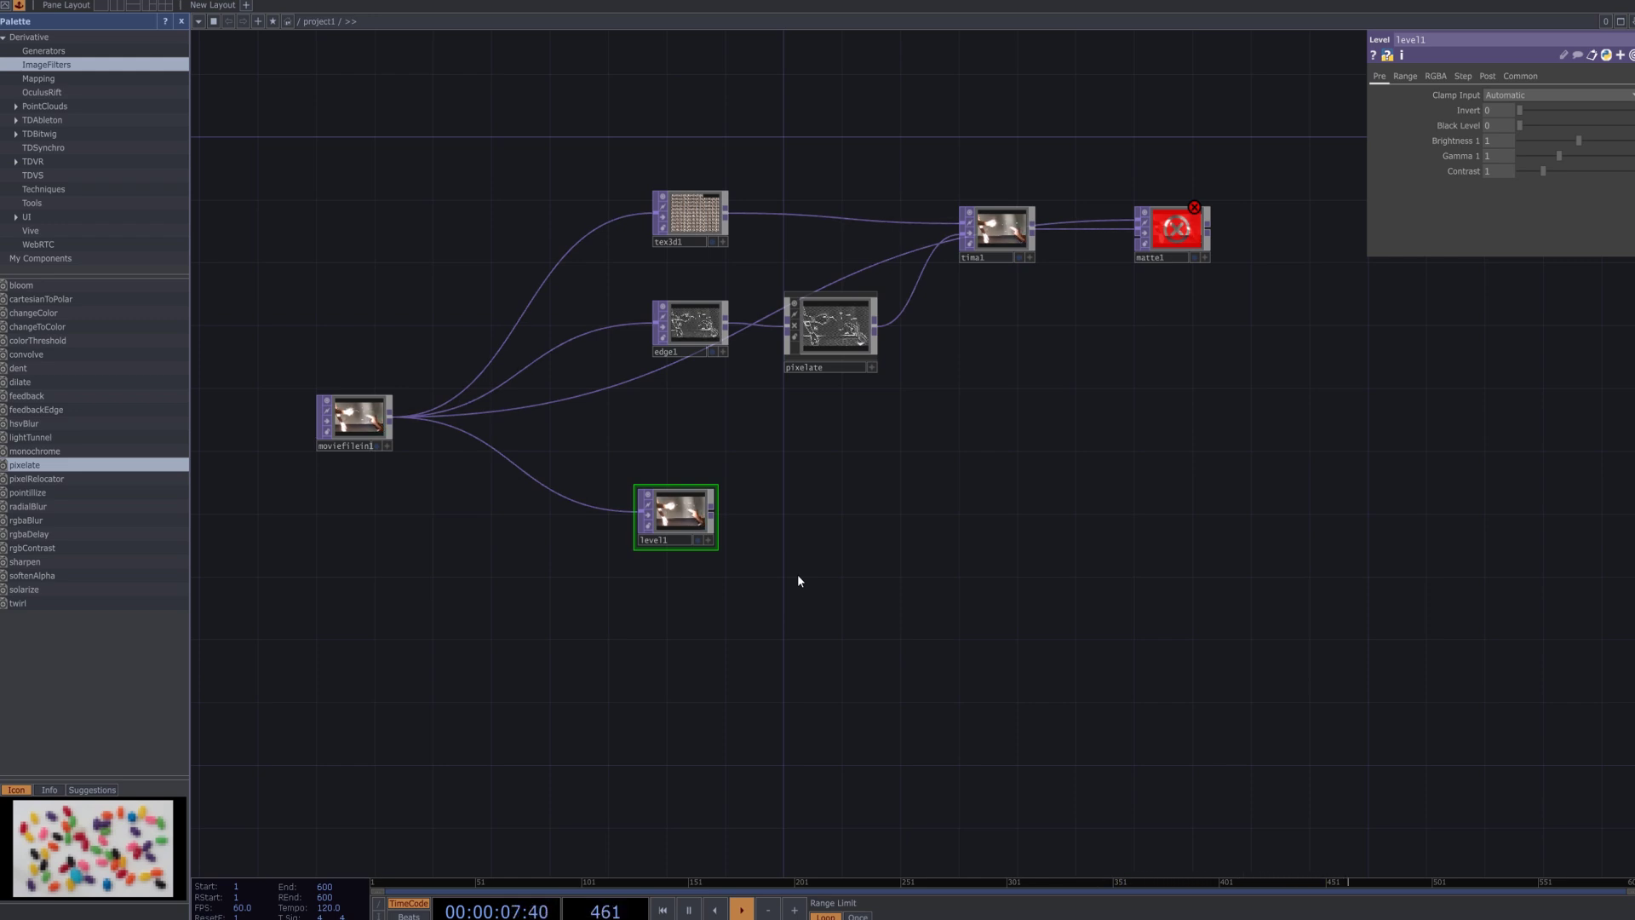
Set the Level TOP's invert to 0.087 and its black level to 0.6.
scroll(797, 577, "up", 5)
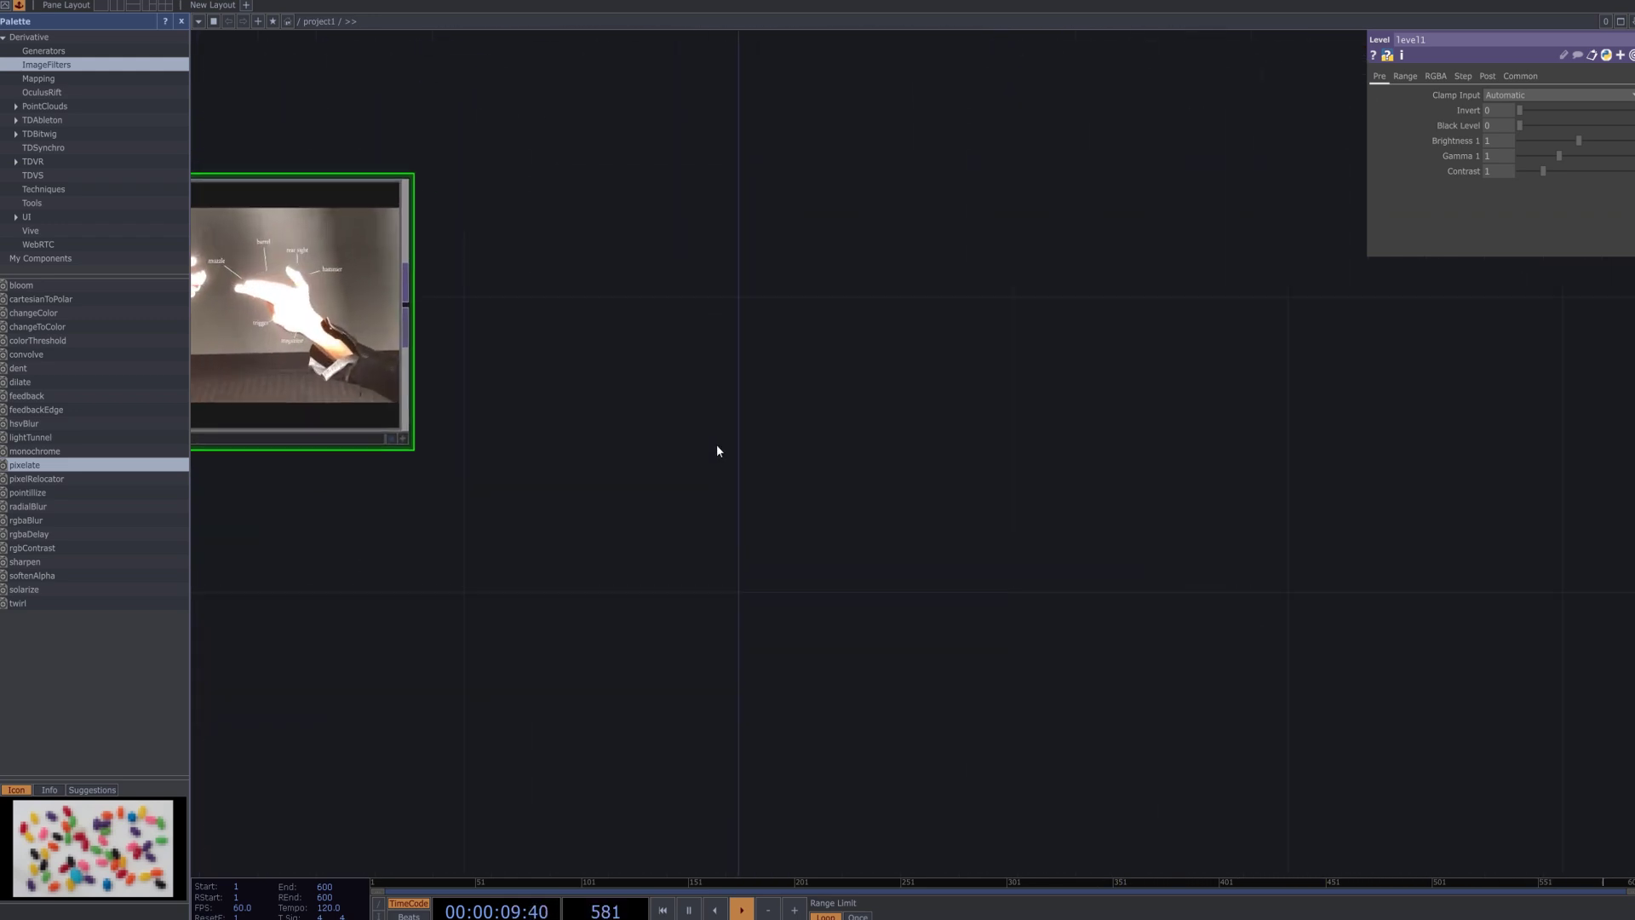
left_click_drag(715, 446, 1234, 632)
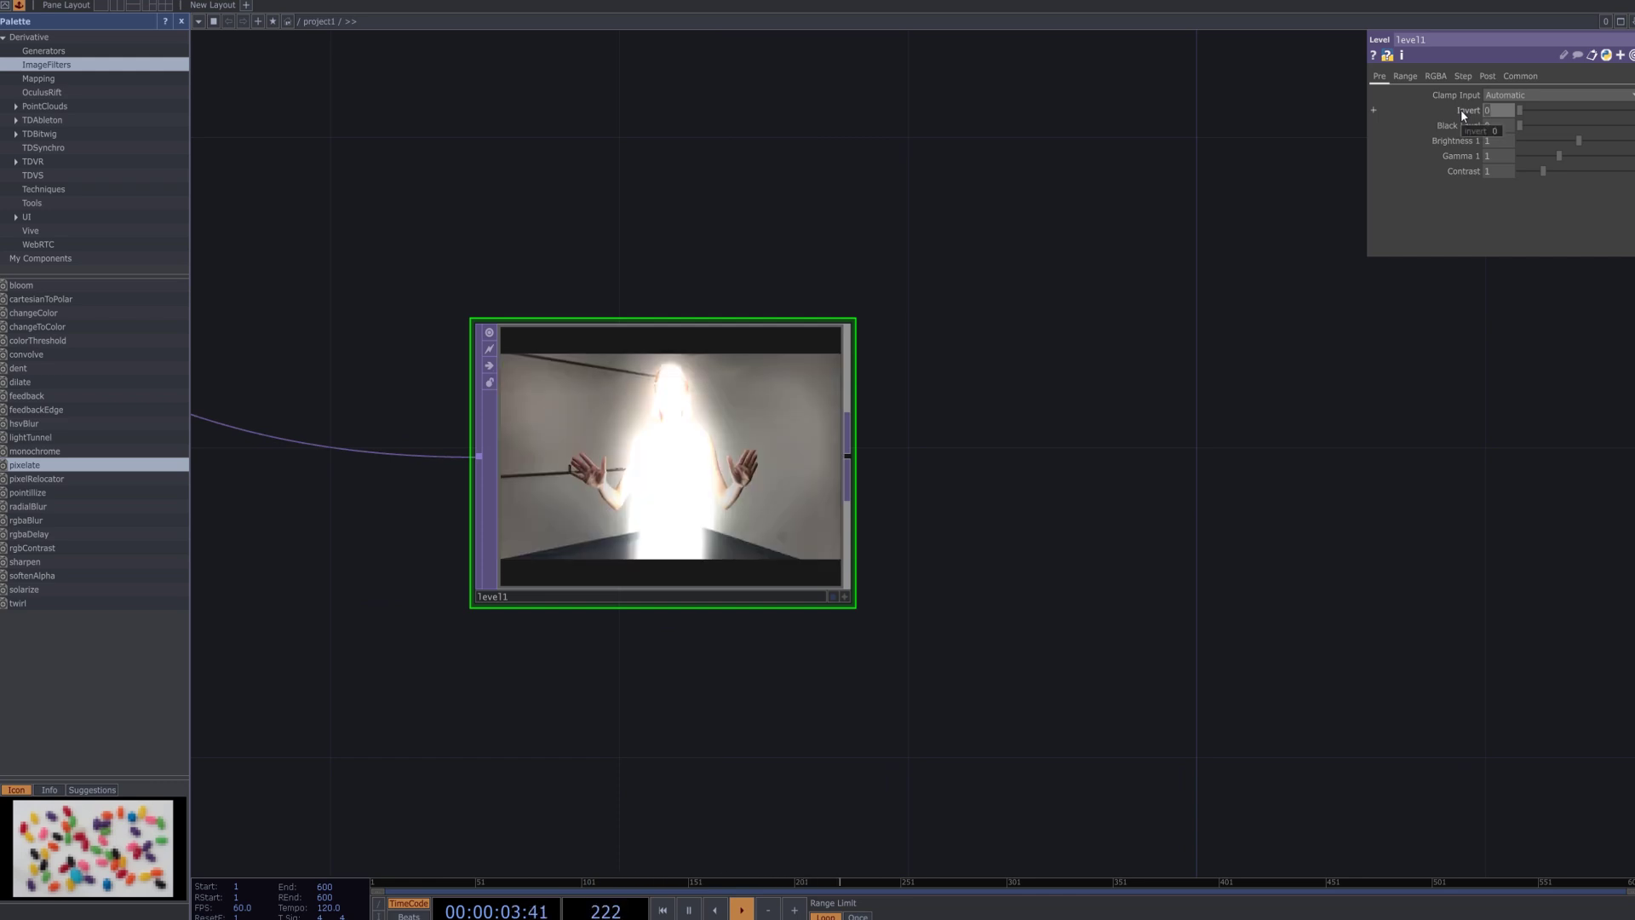
type(".08")
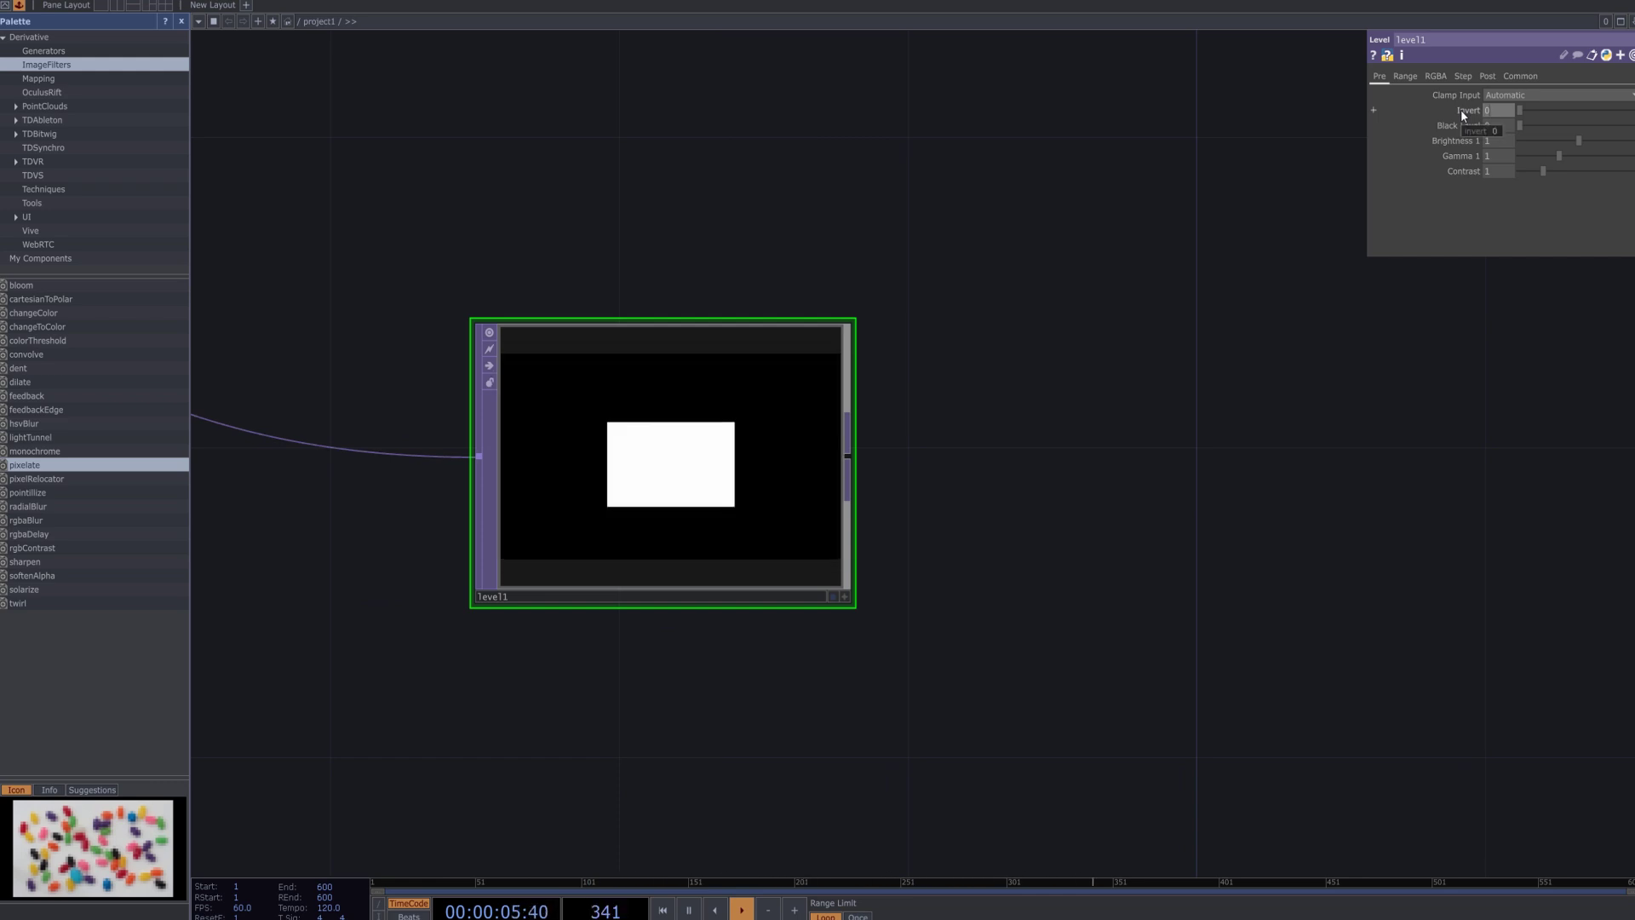
type("7")
left_click(1445, 338)
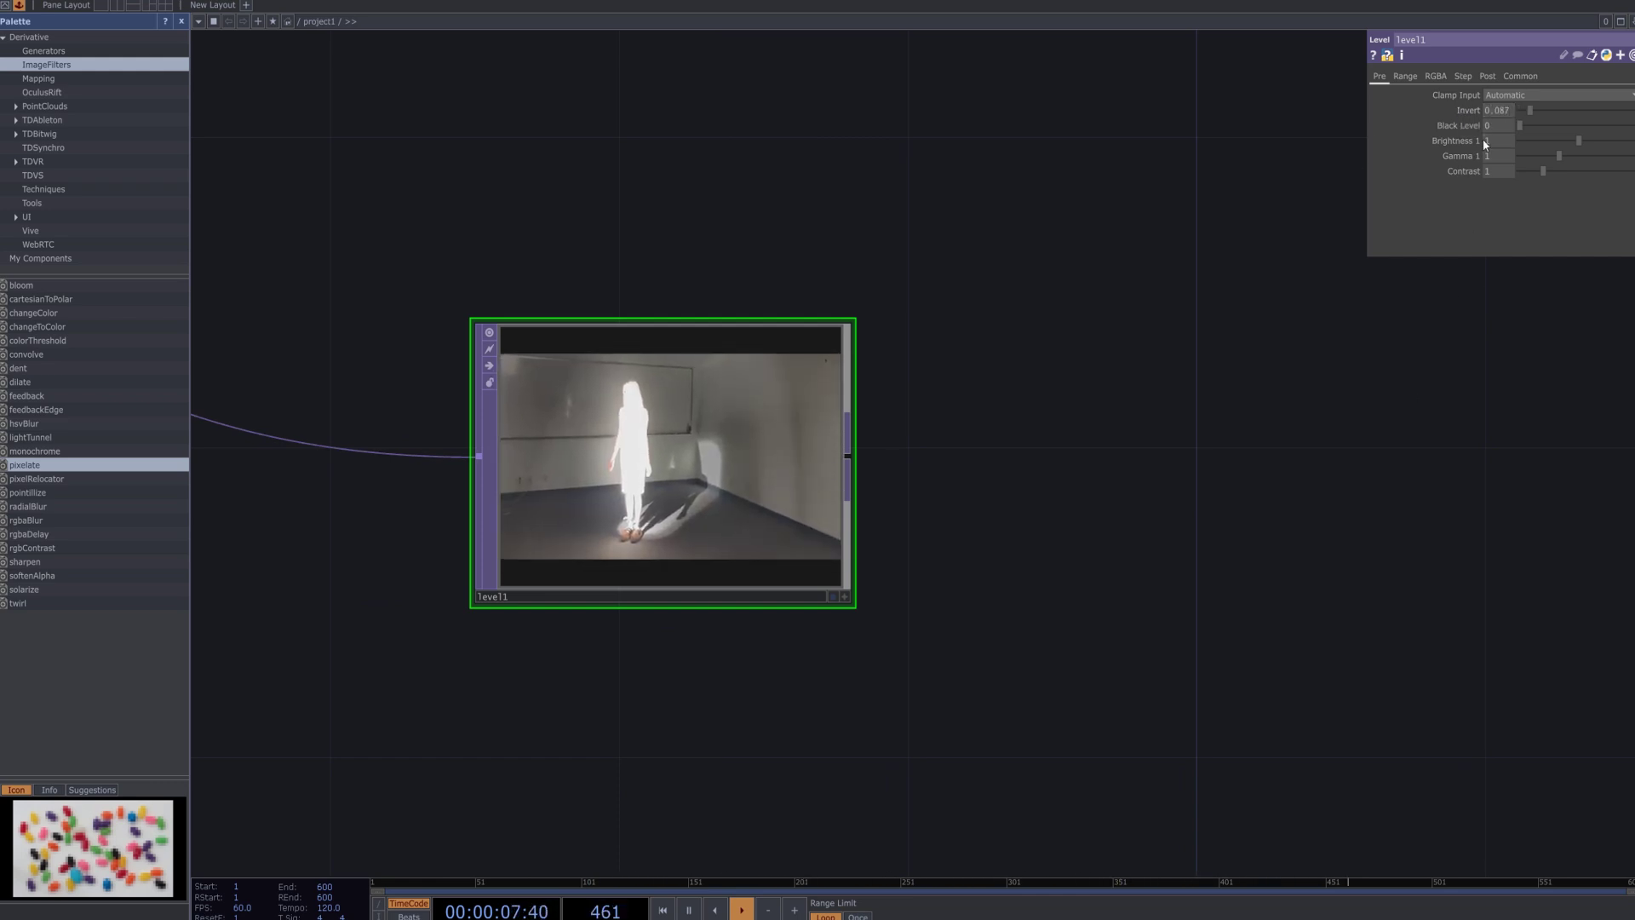
left_click(1488, 124)
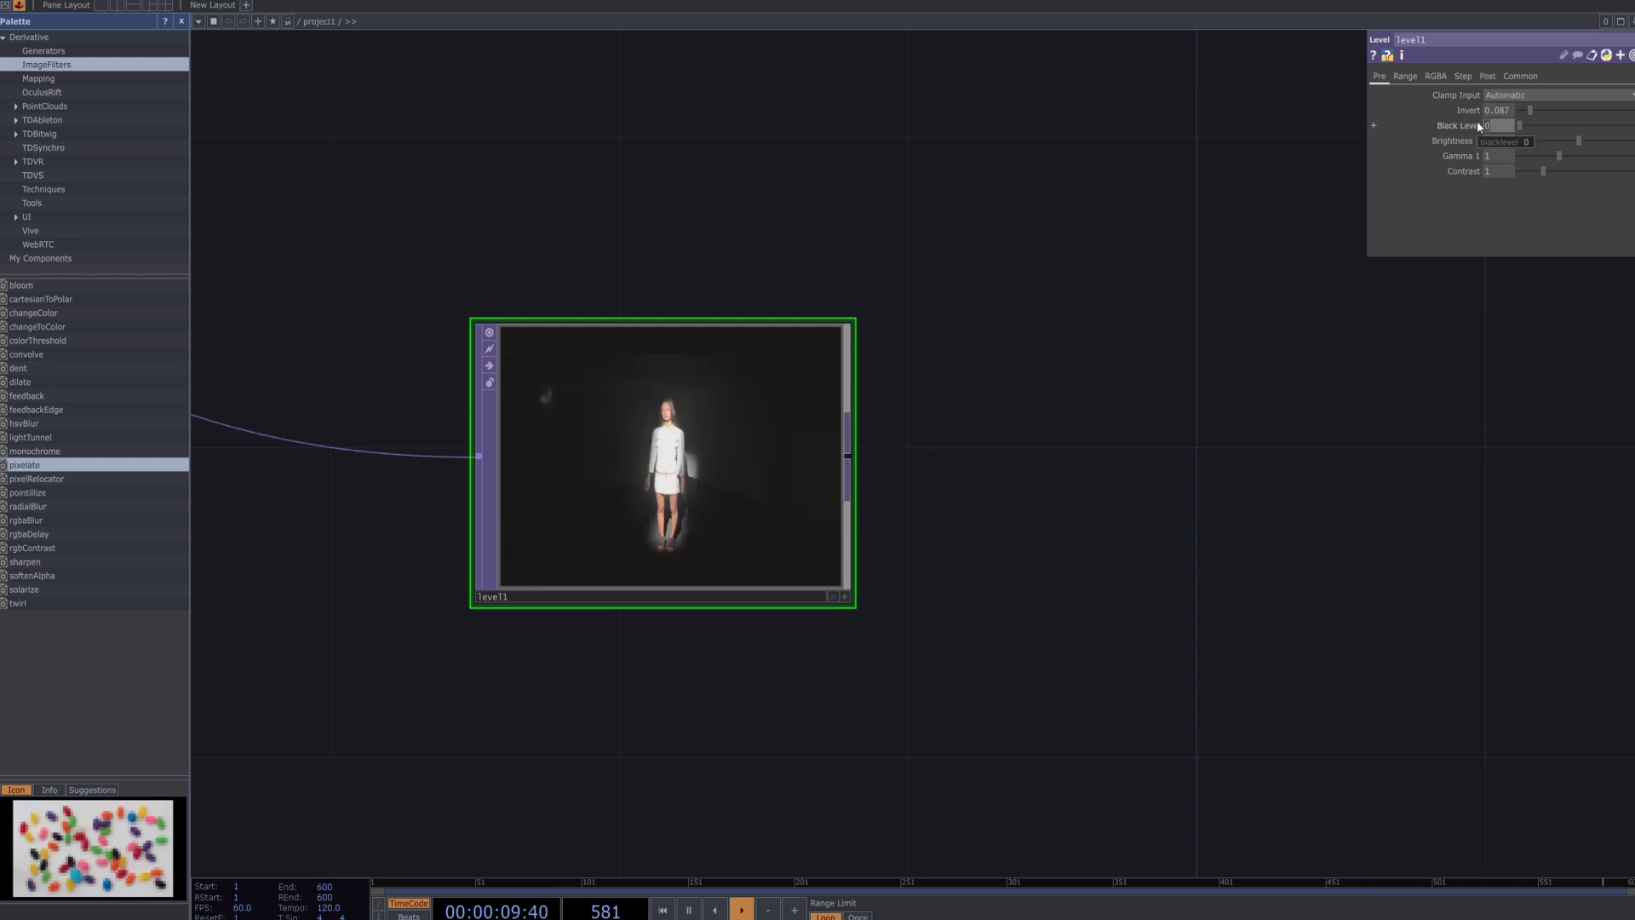
left_click_drag(1478, 125, 1437, 146)
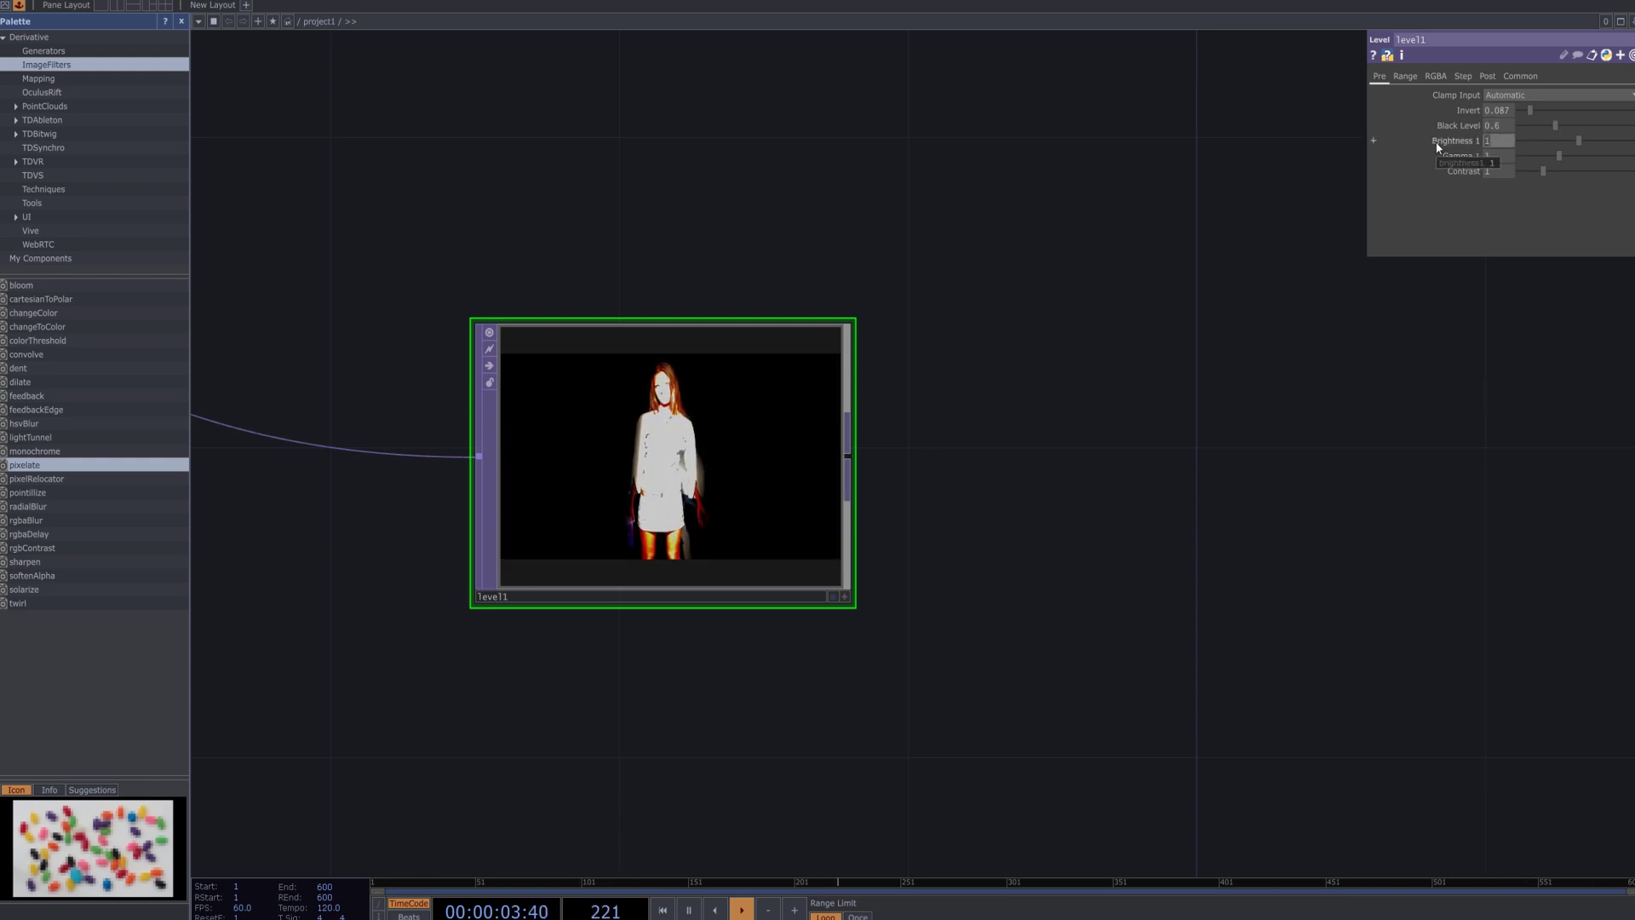
Set the Level TOP's brightness to 0.38, gamma to 0.93 and contrast to 0.71.
type("0.36")
key("Return")
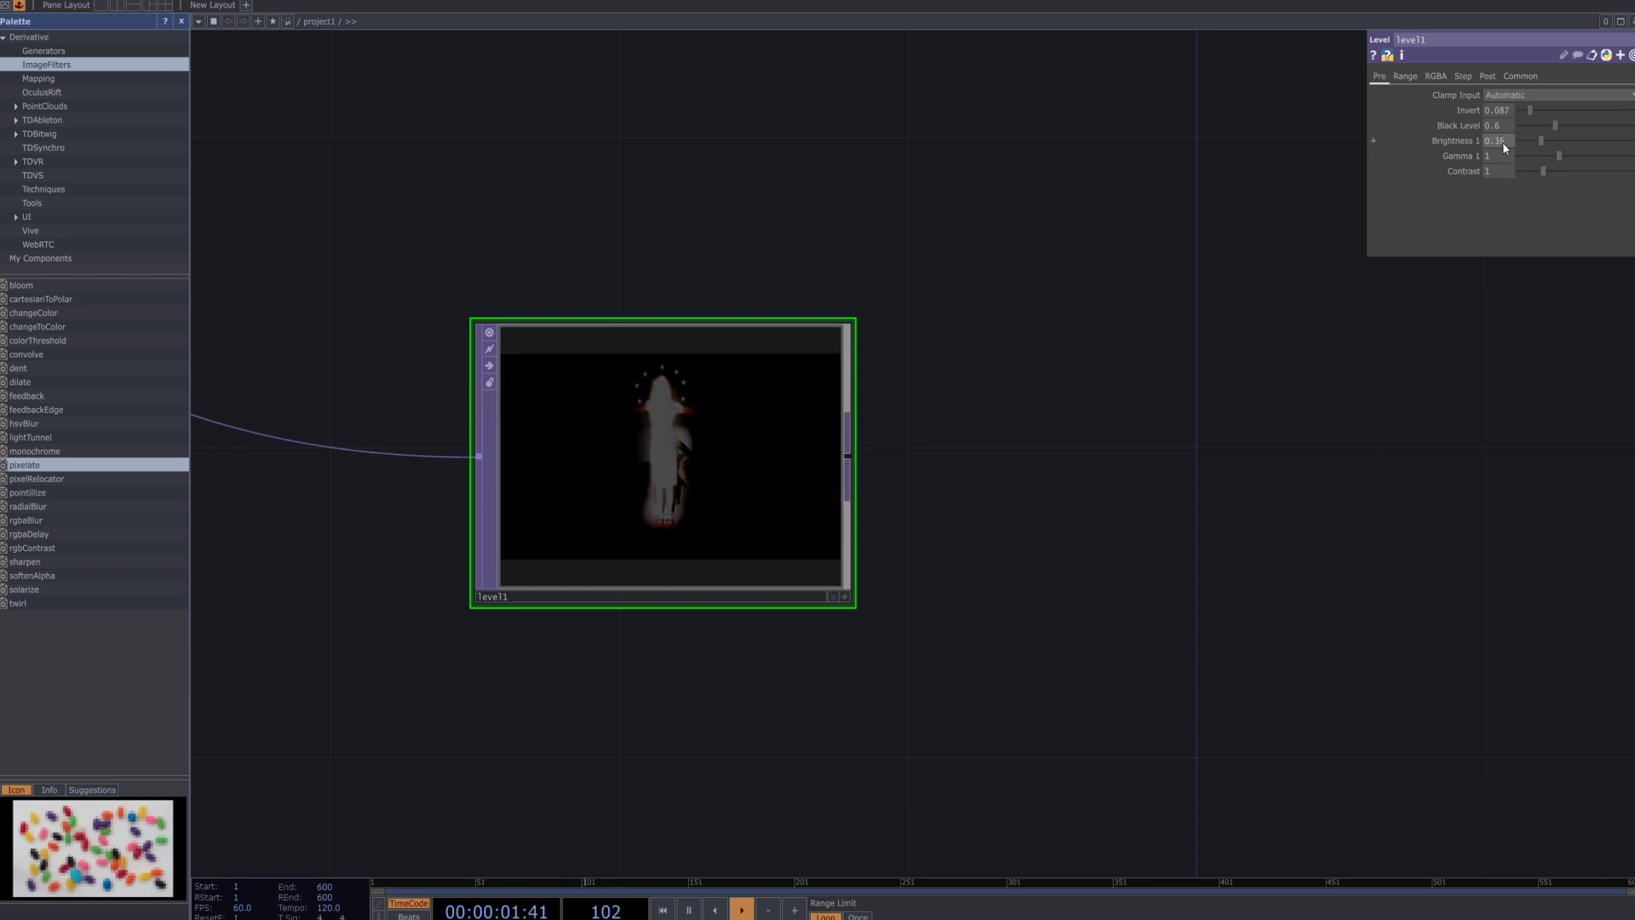
scroll(1502, 141, "up", 2)
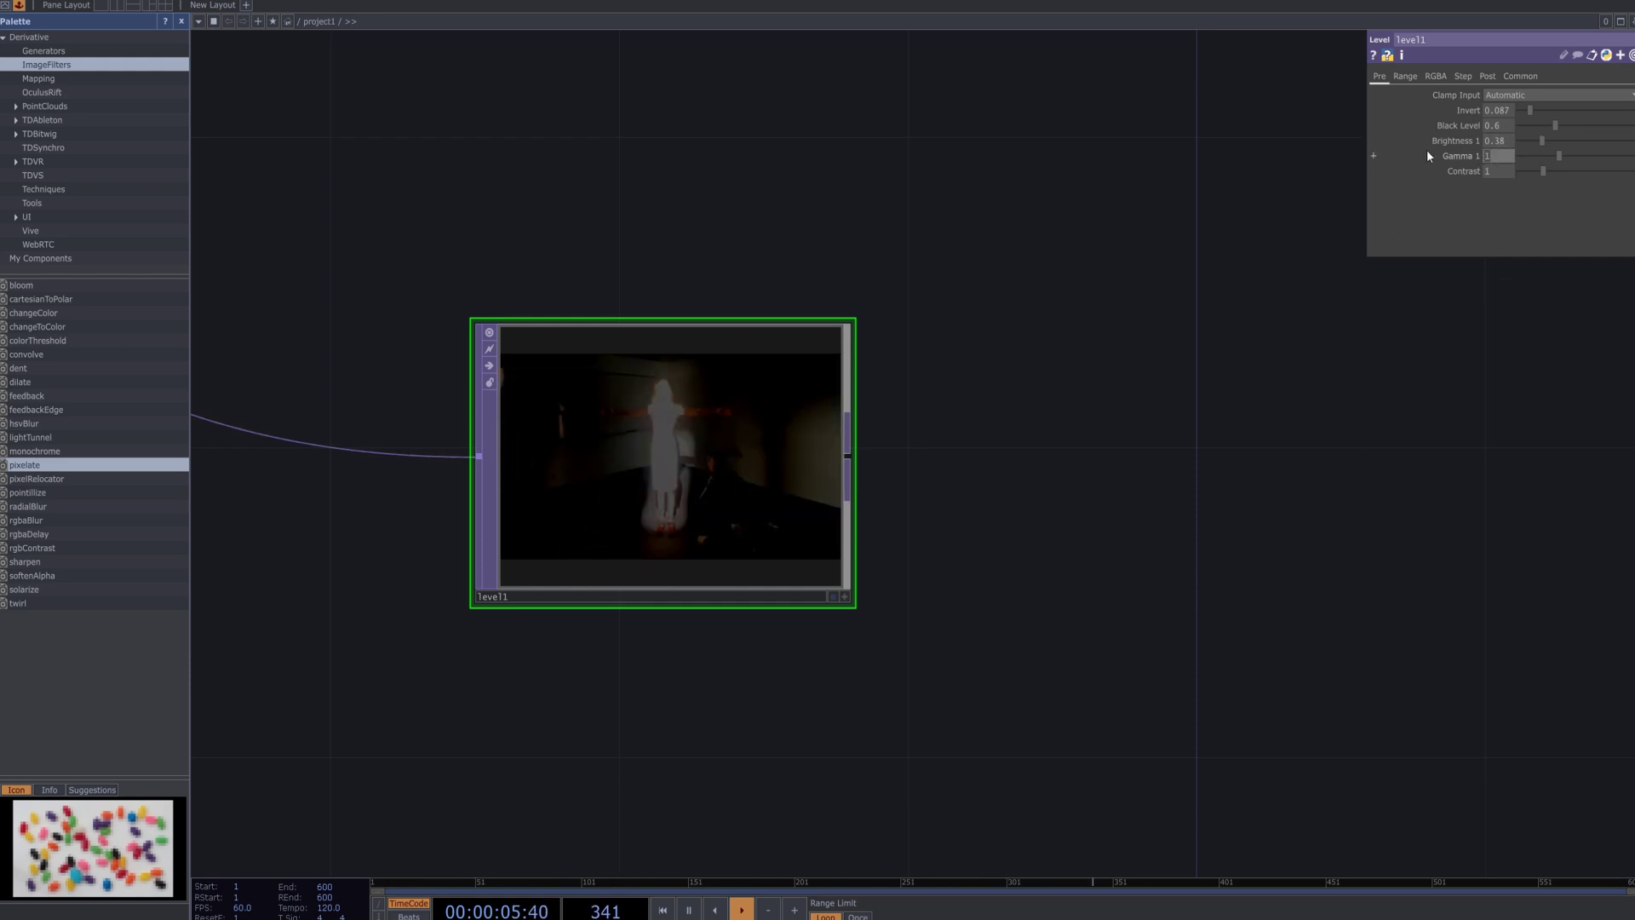
type("0.93")
key("Return")
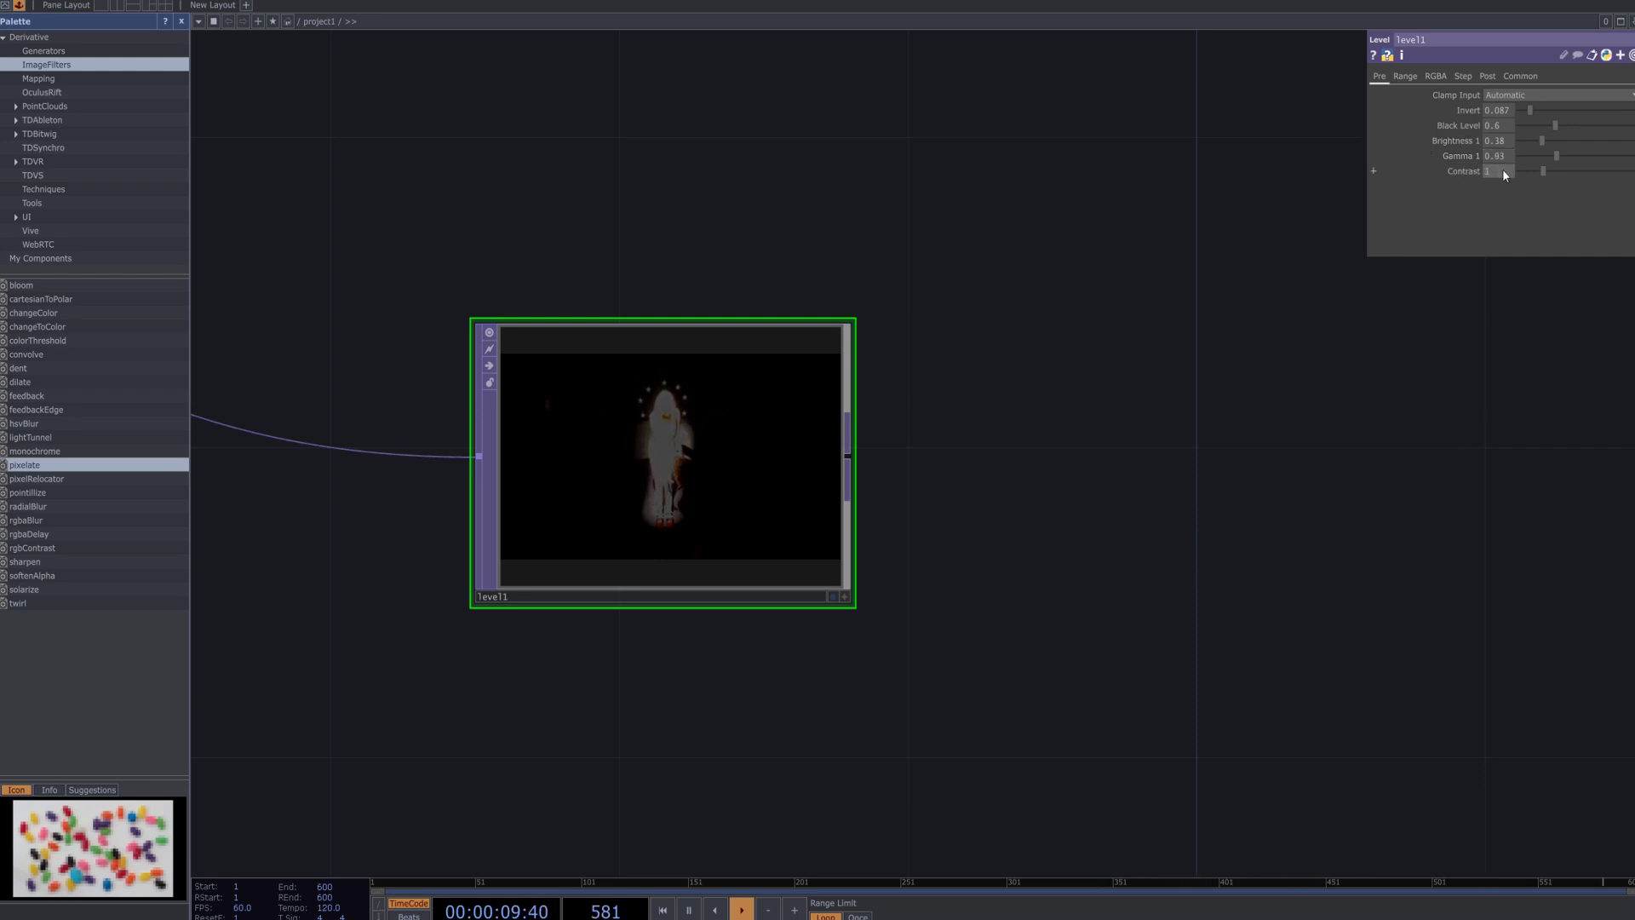
type("0.71")
key("Return")
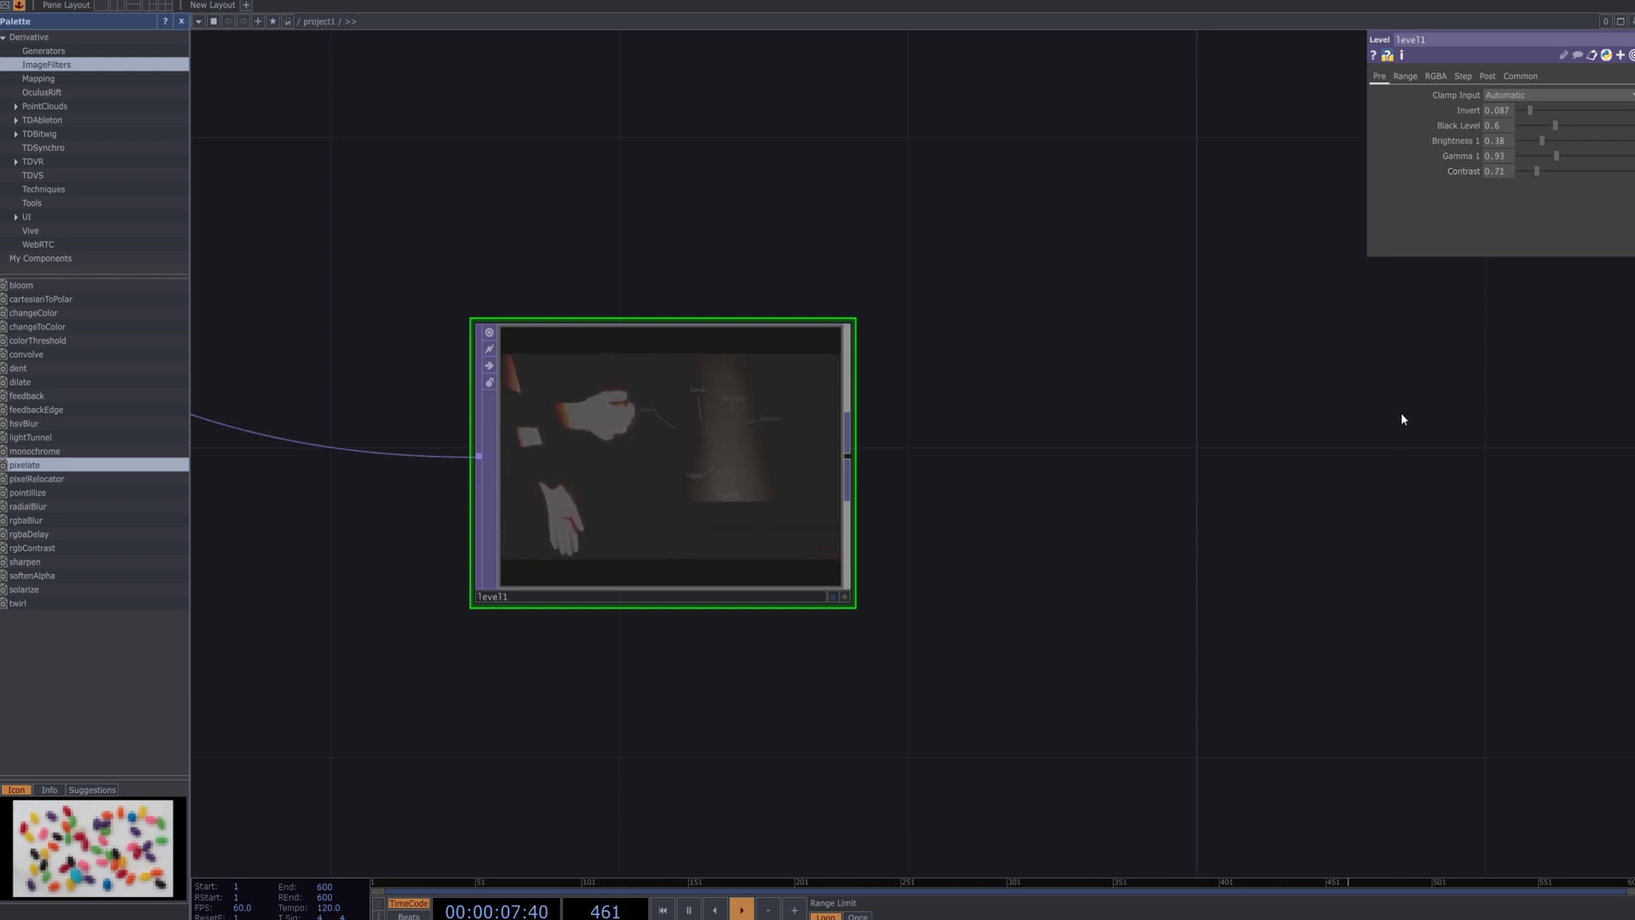
Add a Noise TOP beyond the Level TOP and wire the Level into both of its inputs.
scroll(1339, 478, "down", 5)
left_click_drag(1207, 532, 847, 630)
key("h")
key("Tab")
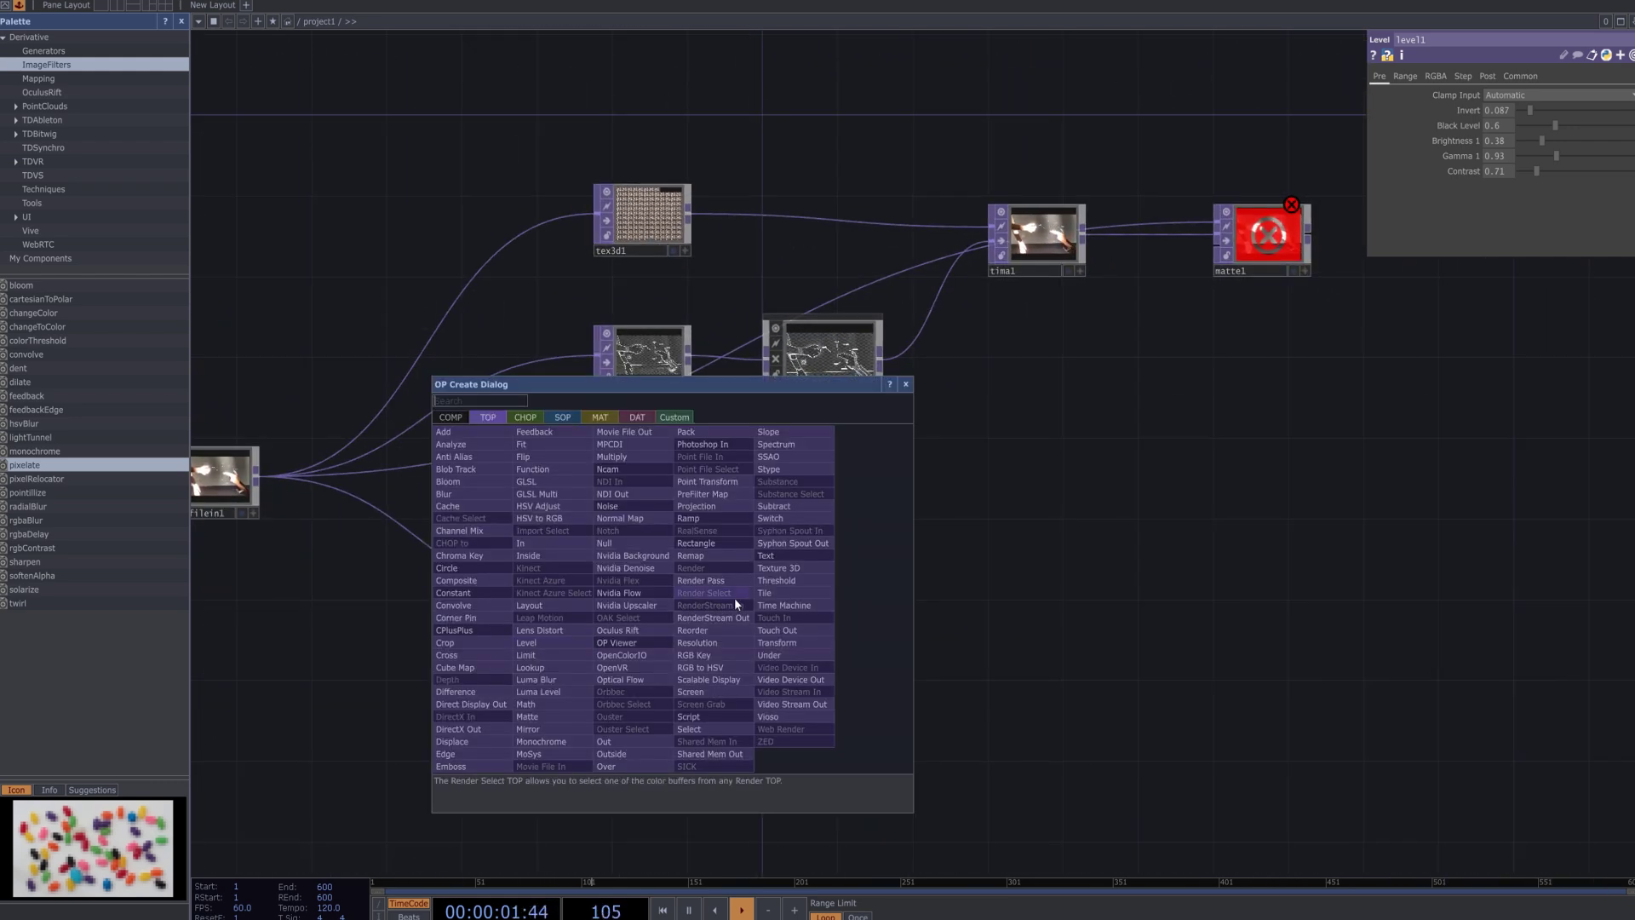
type("noise")
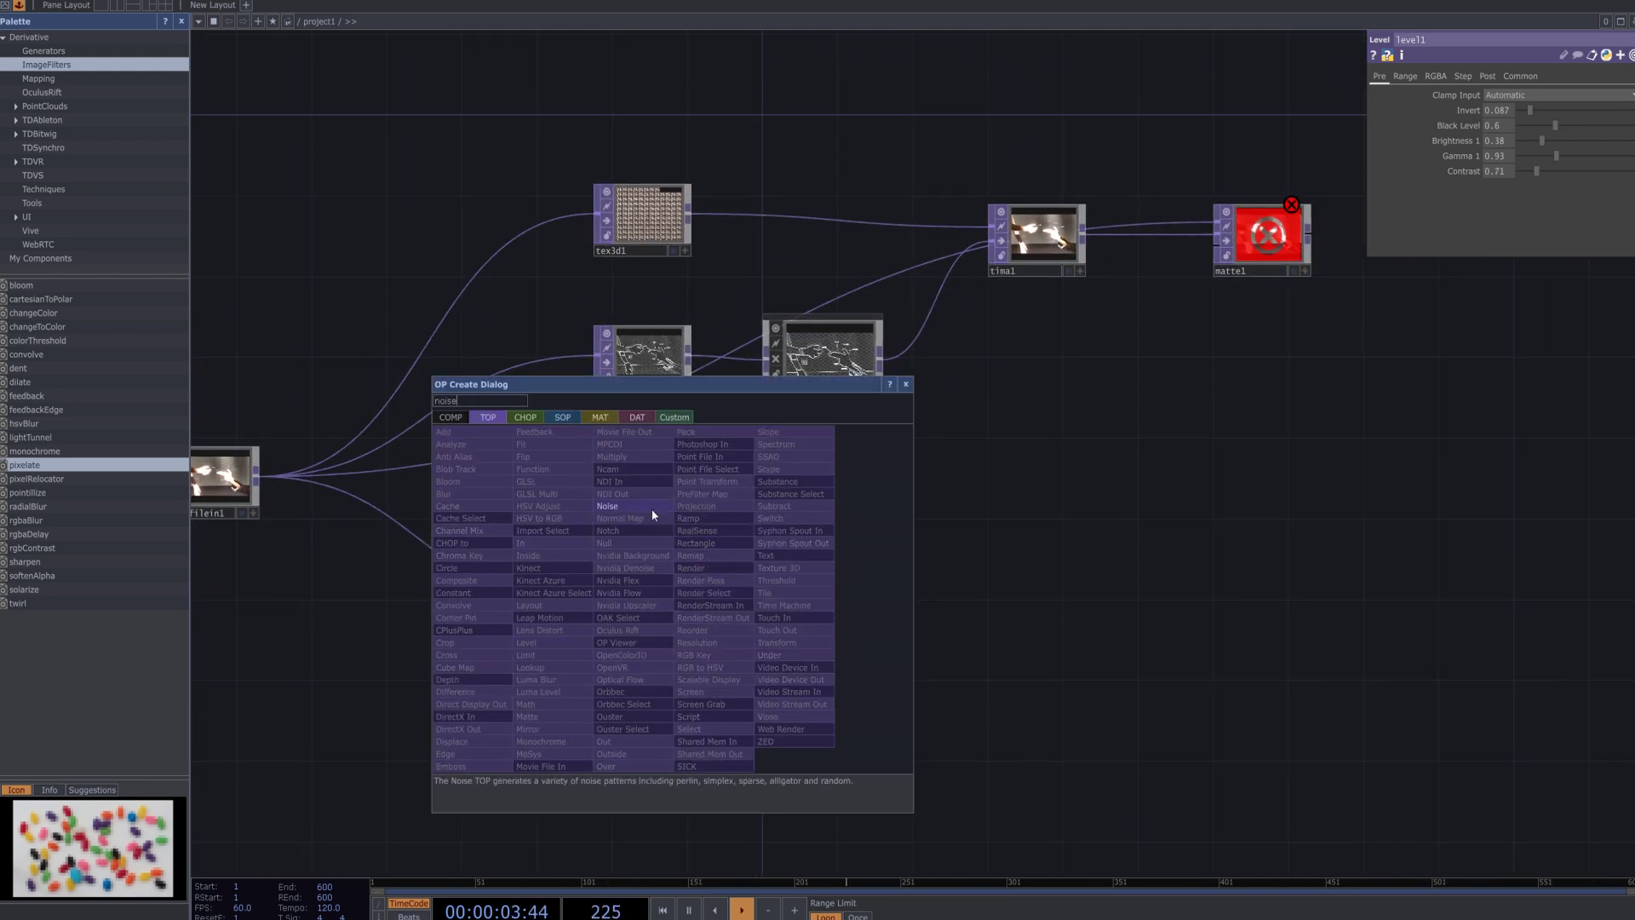
left_click(647, 507)
left_click(830, 601)
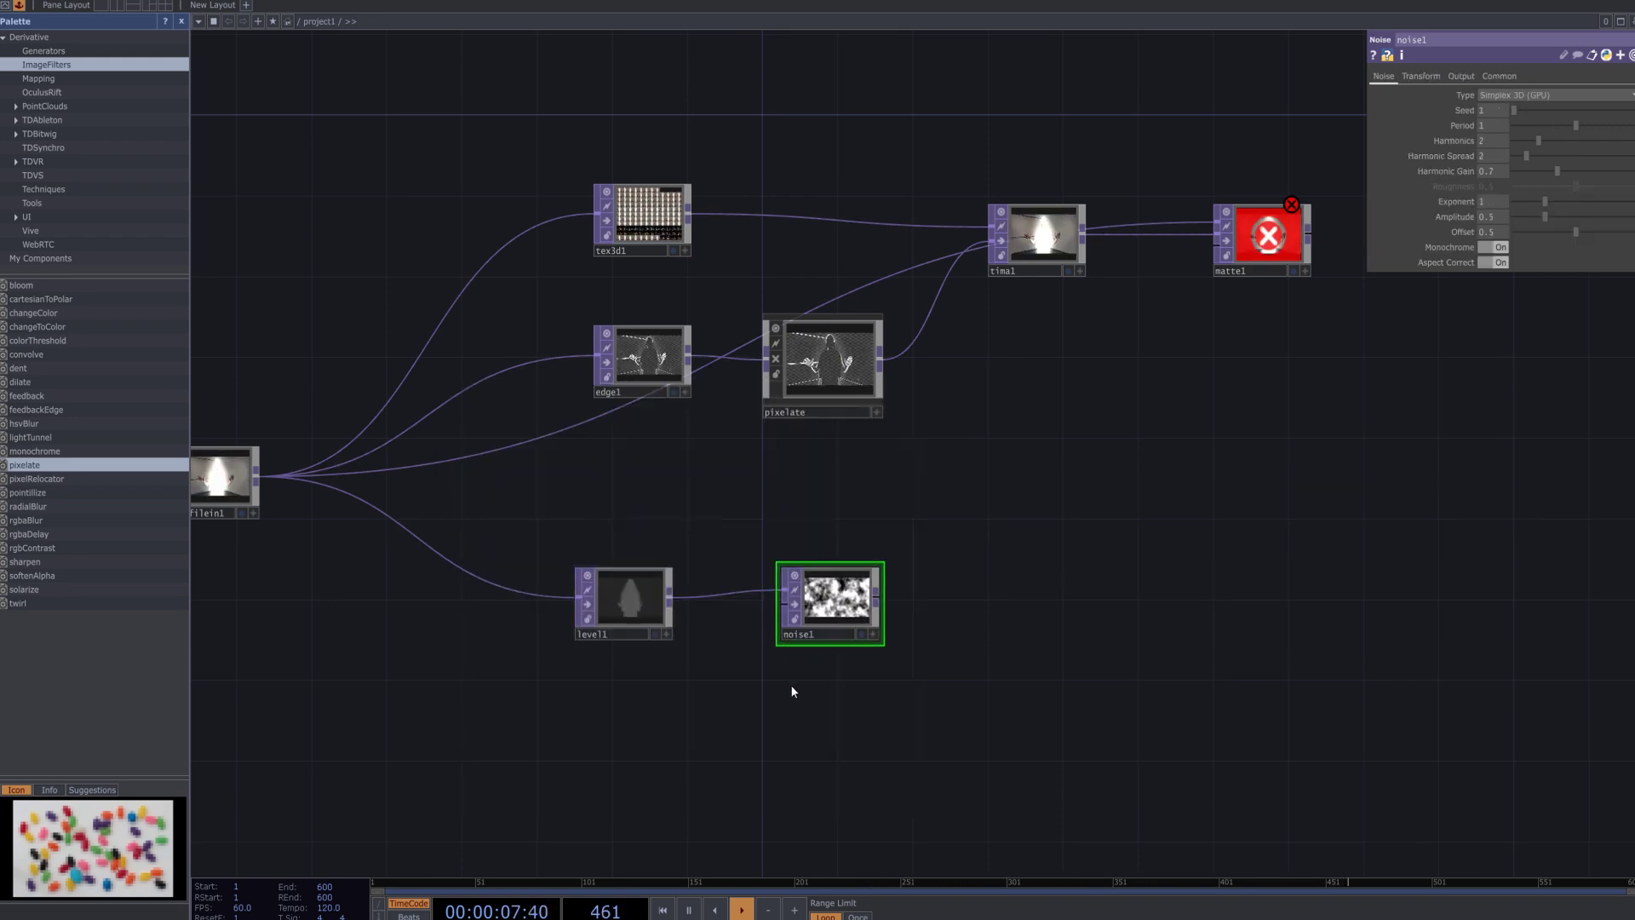
left_click_drag(791, 692, 843, 522)
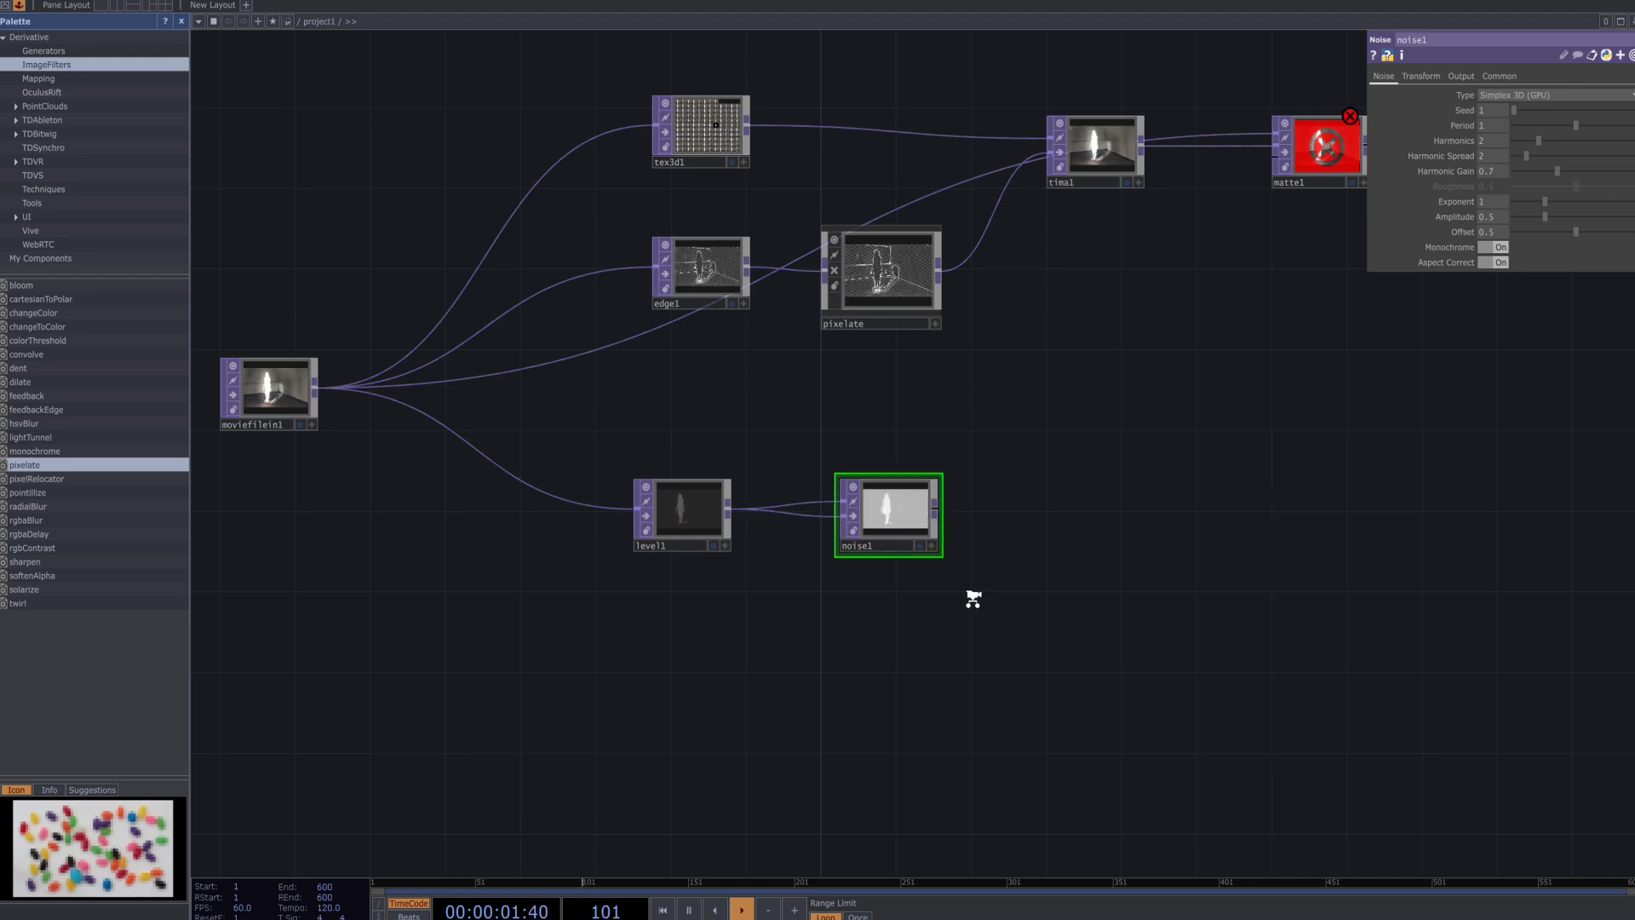
Set the Noise TOP's seed to 4456, its period to 0.97 and its harmonics to 8.
scroll(975, 598, "up", 10)
left_click_drag(974, 600, 1299, 693)
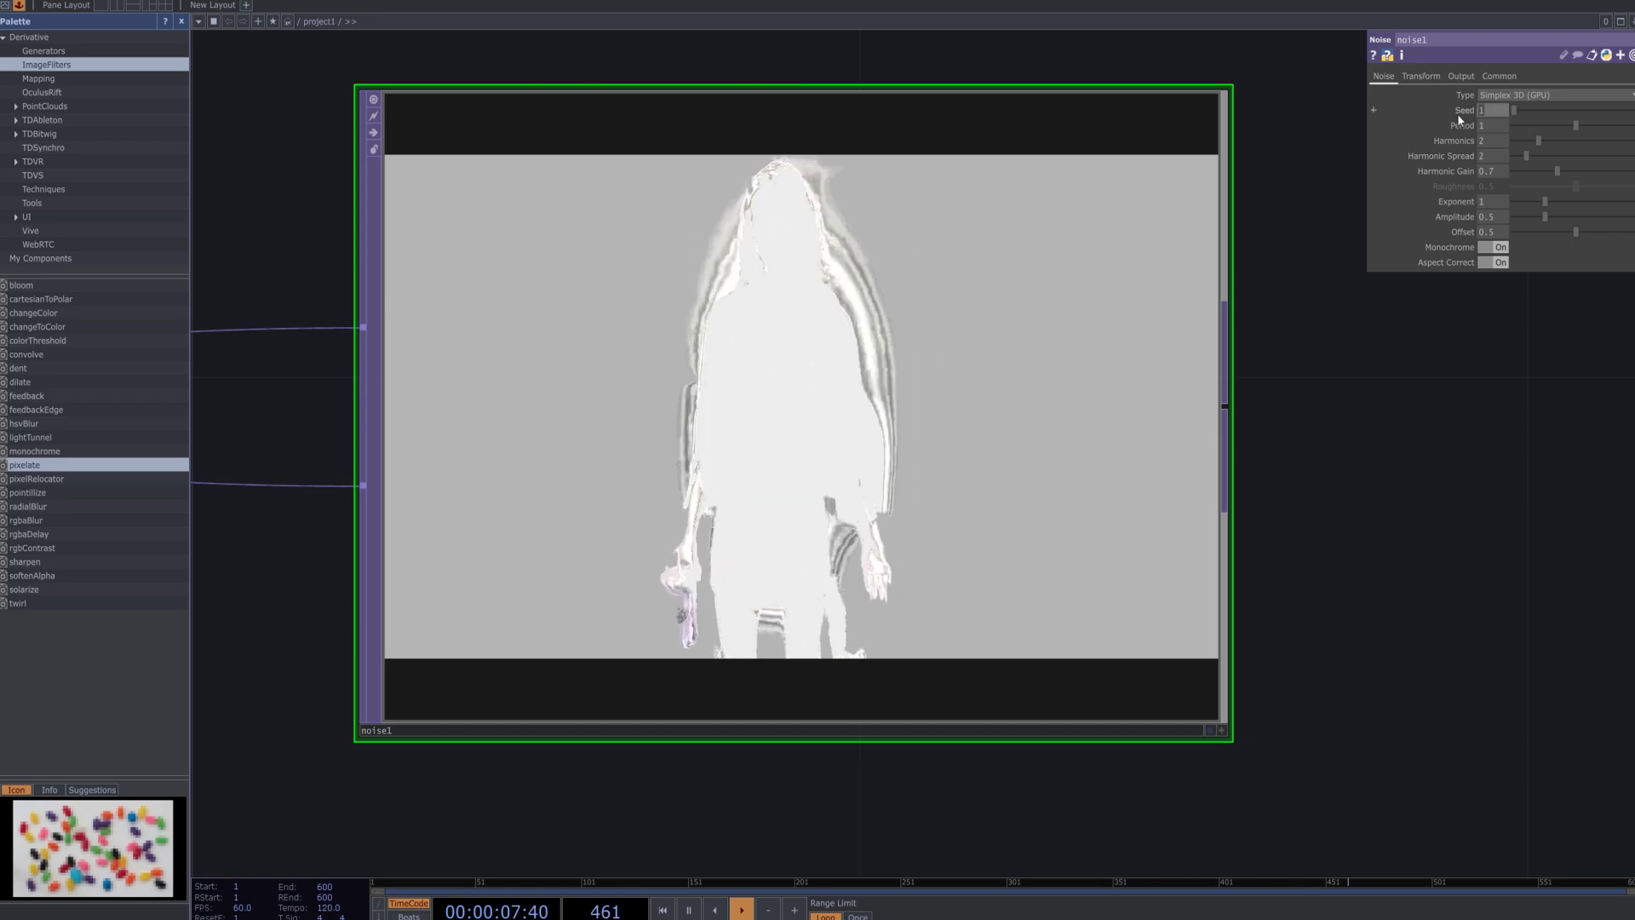
type("4456")
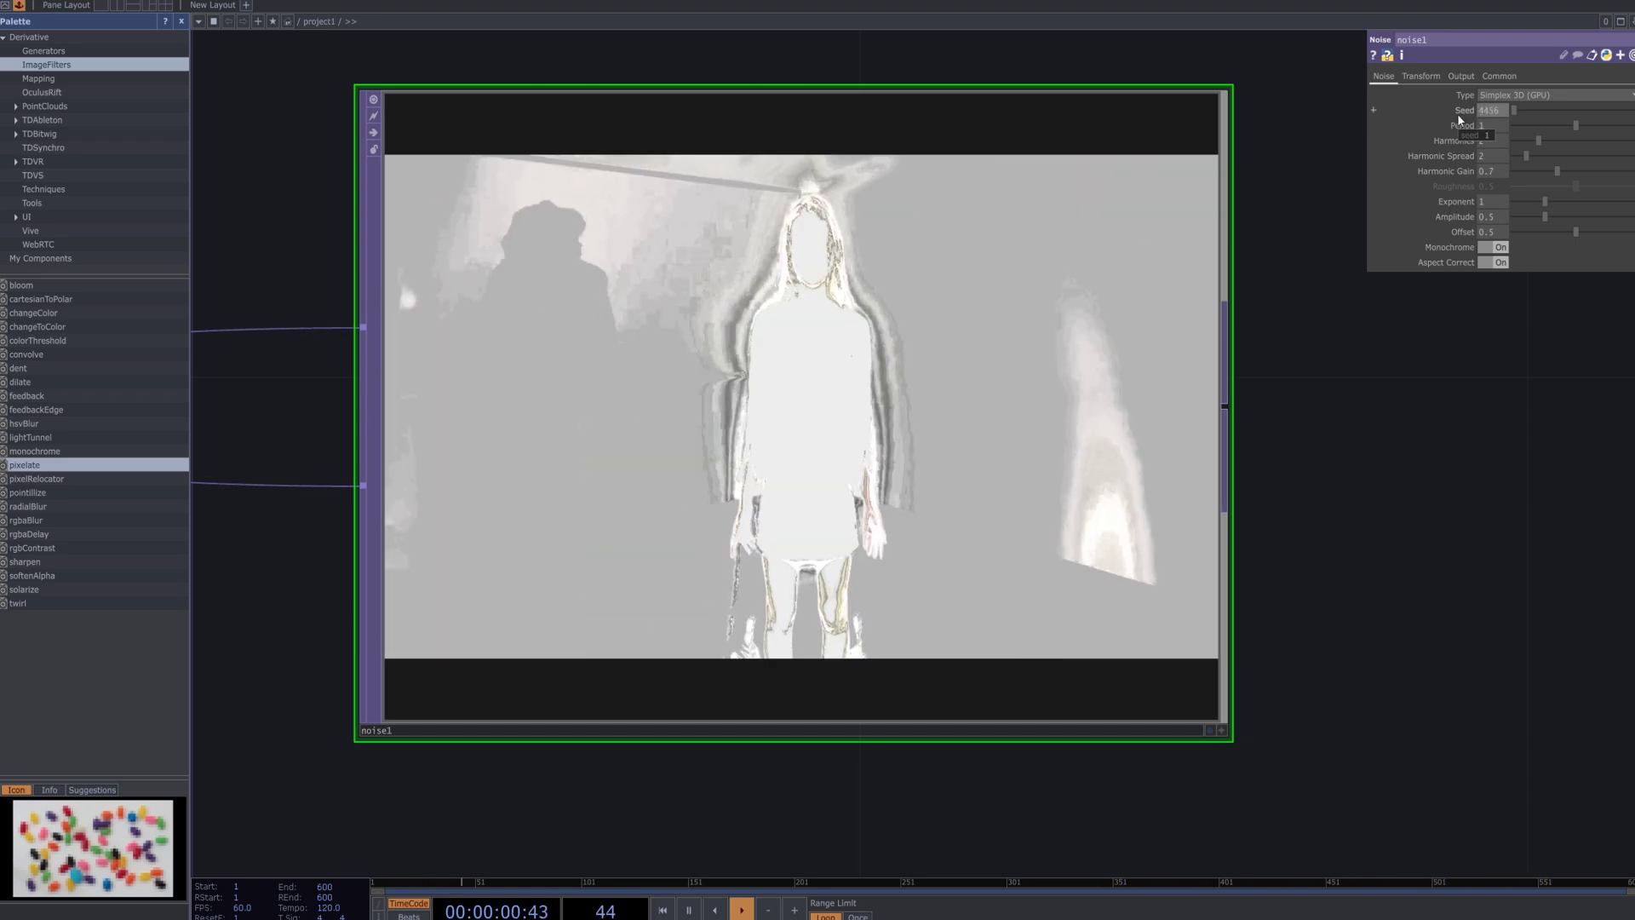
left_click(1490, 478)
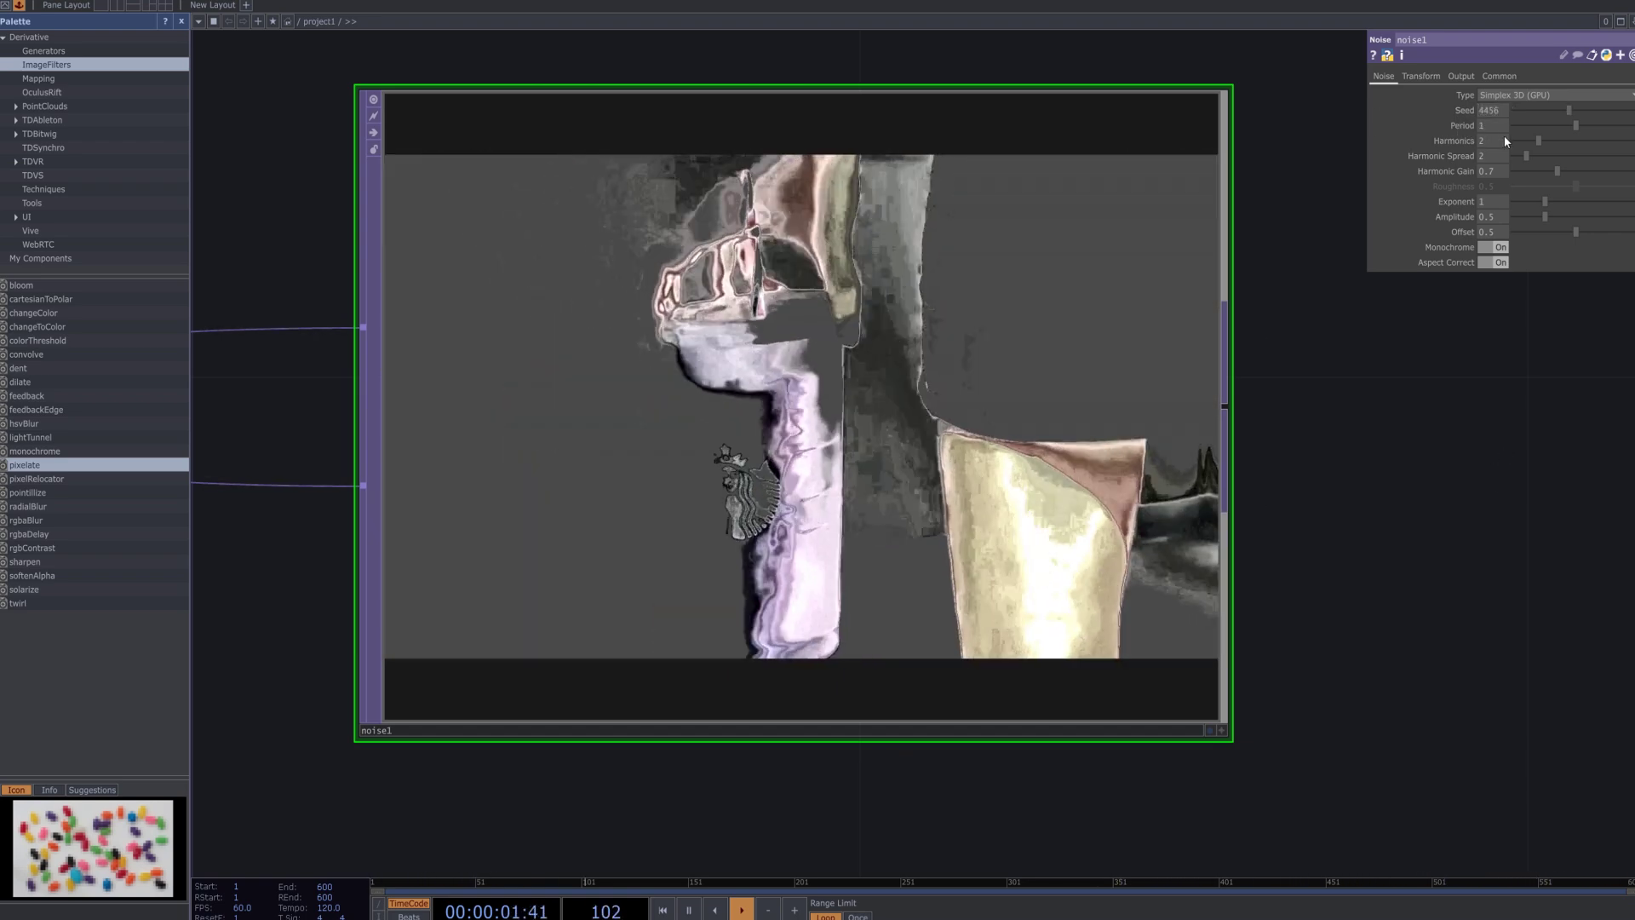
left_click(1495, 127)
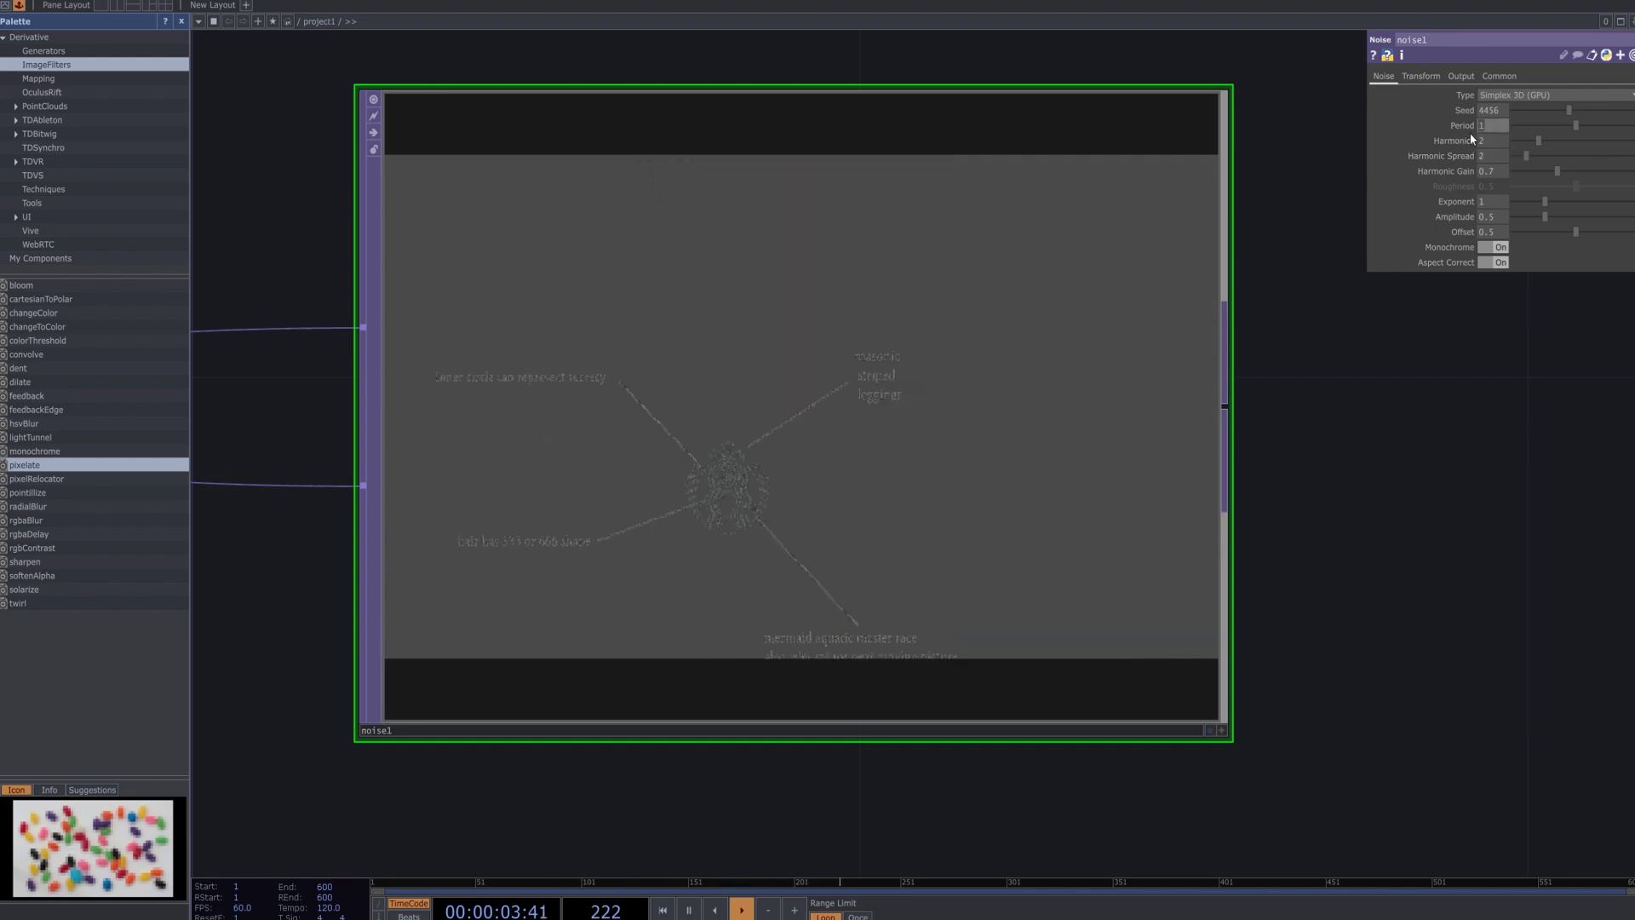
type("0.97")
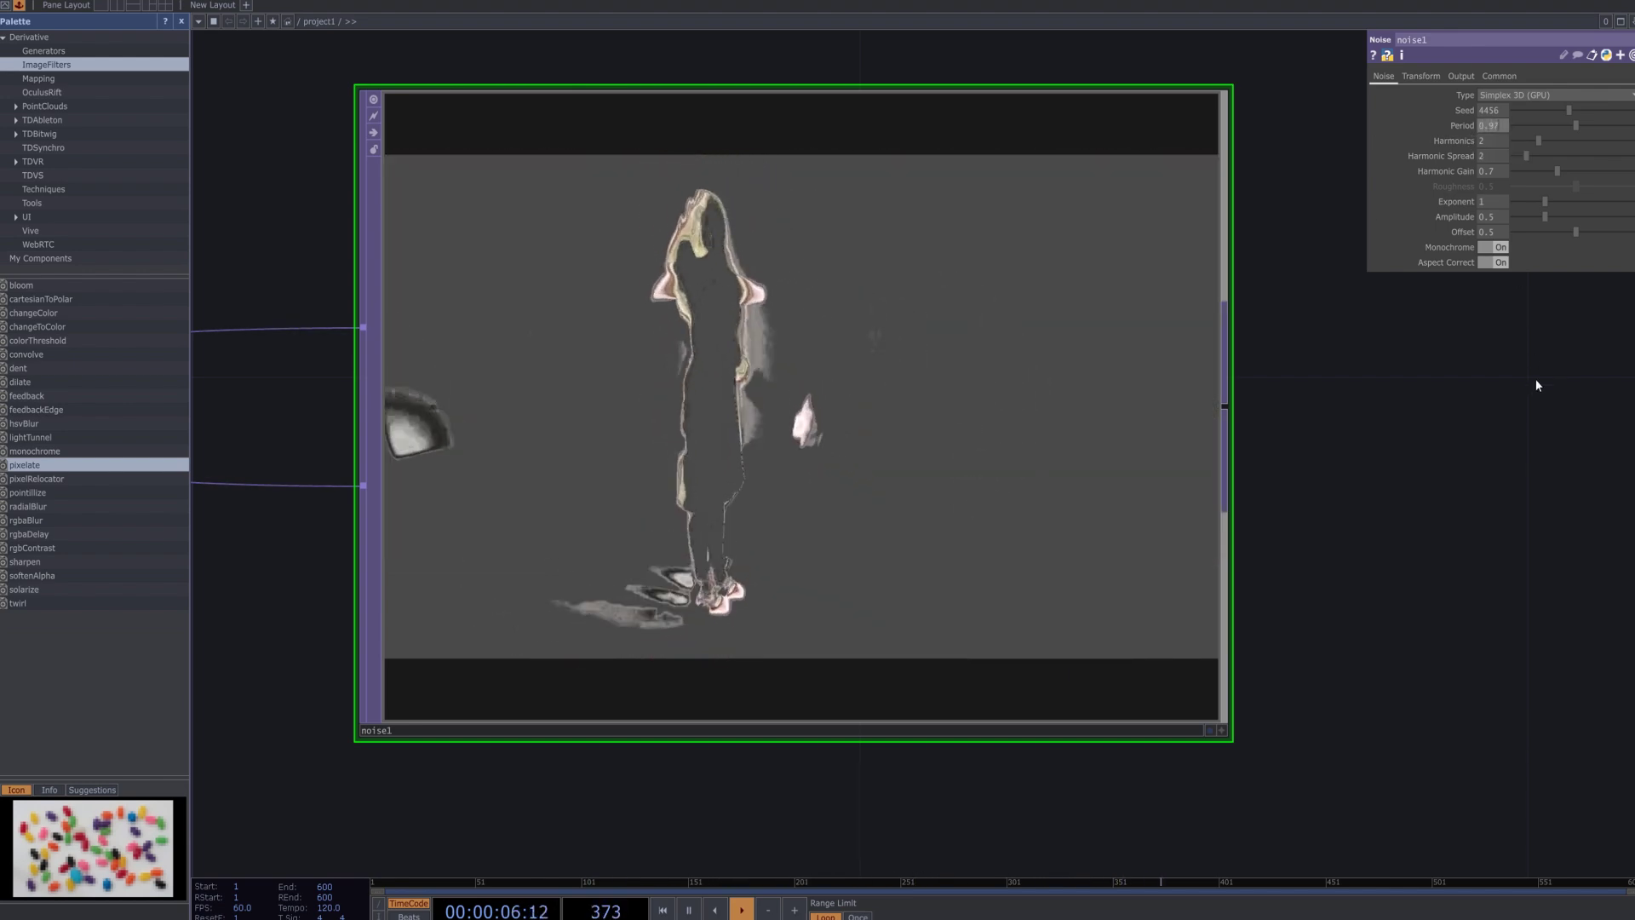
key("Return")
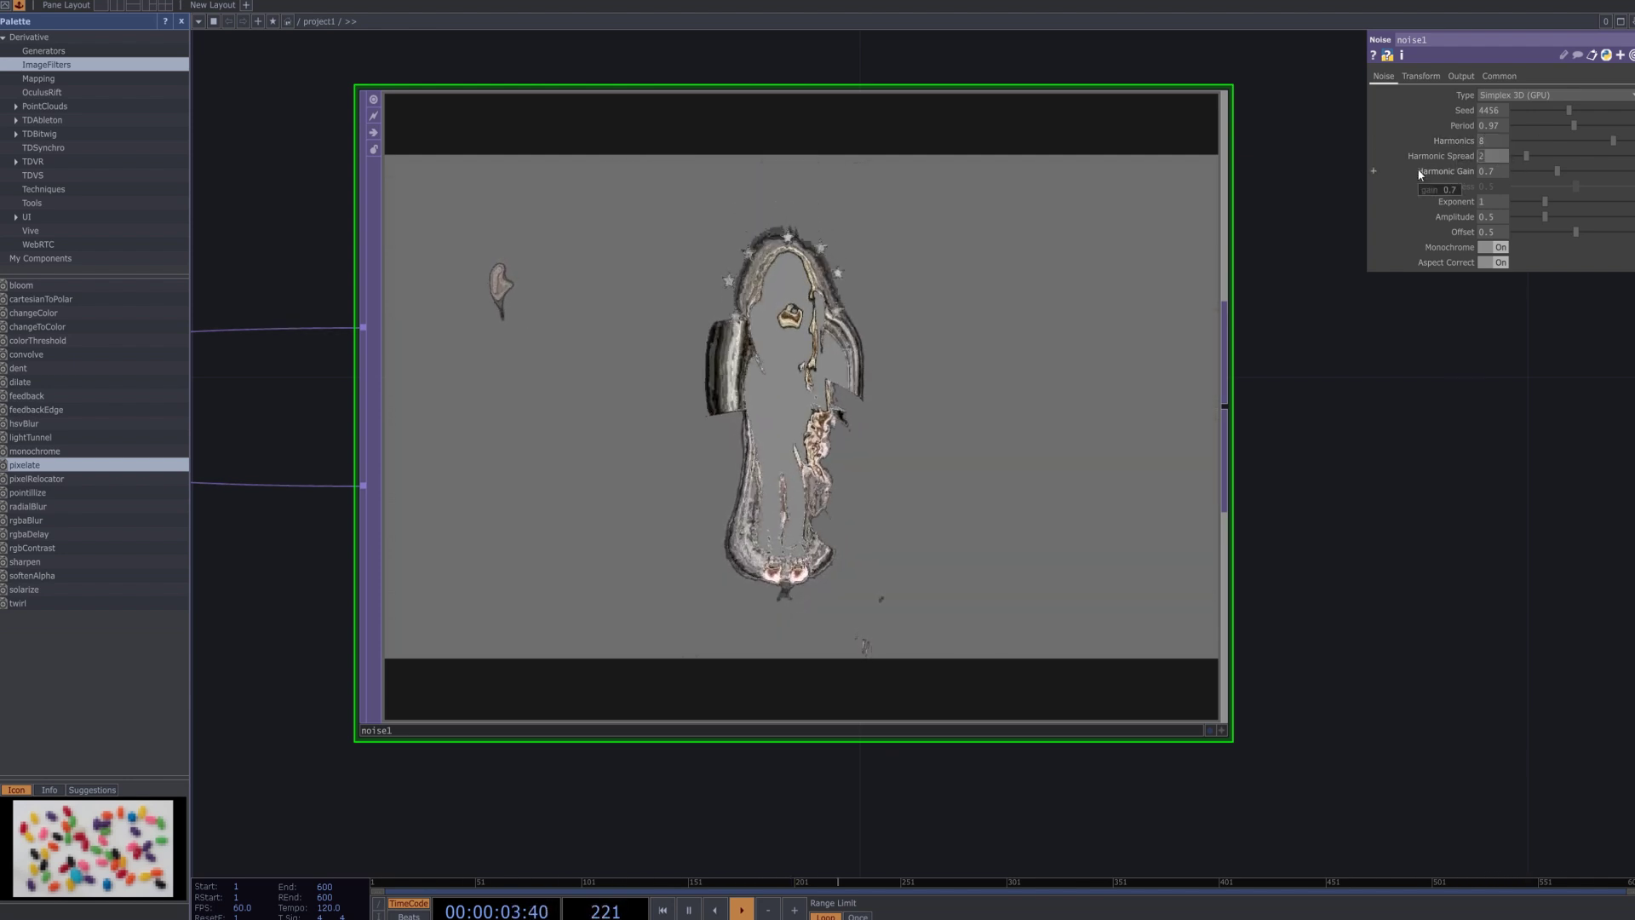
Set the Noise TOP's harmonic spread to 5.4 and its harmonic gain to 2.
key("BackSpace")
type("5.4")
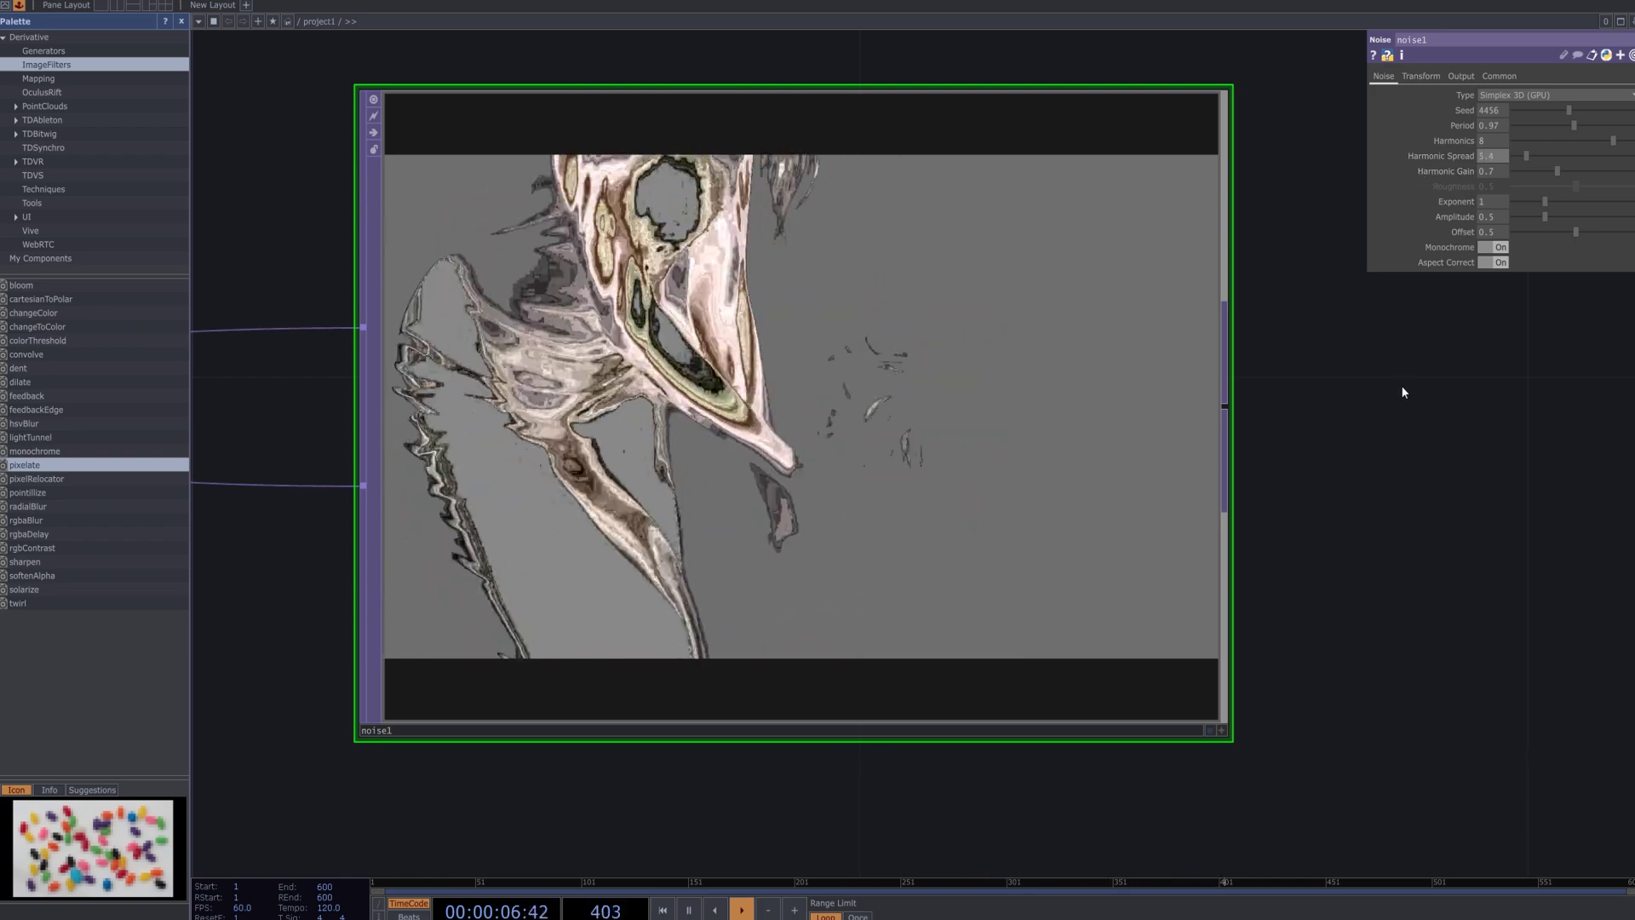
key("Return")
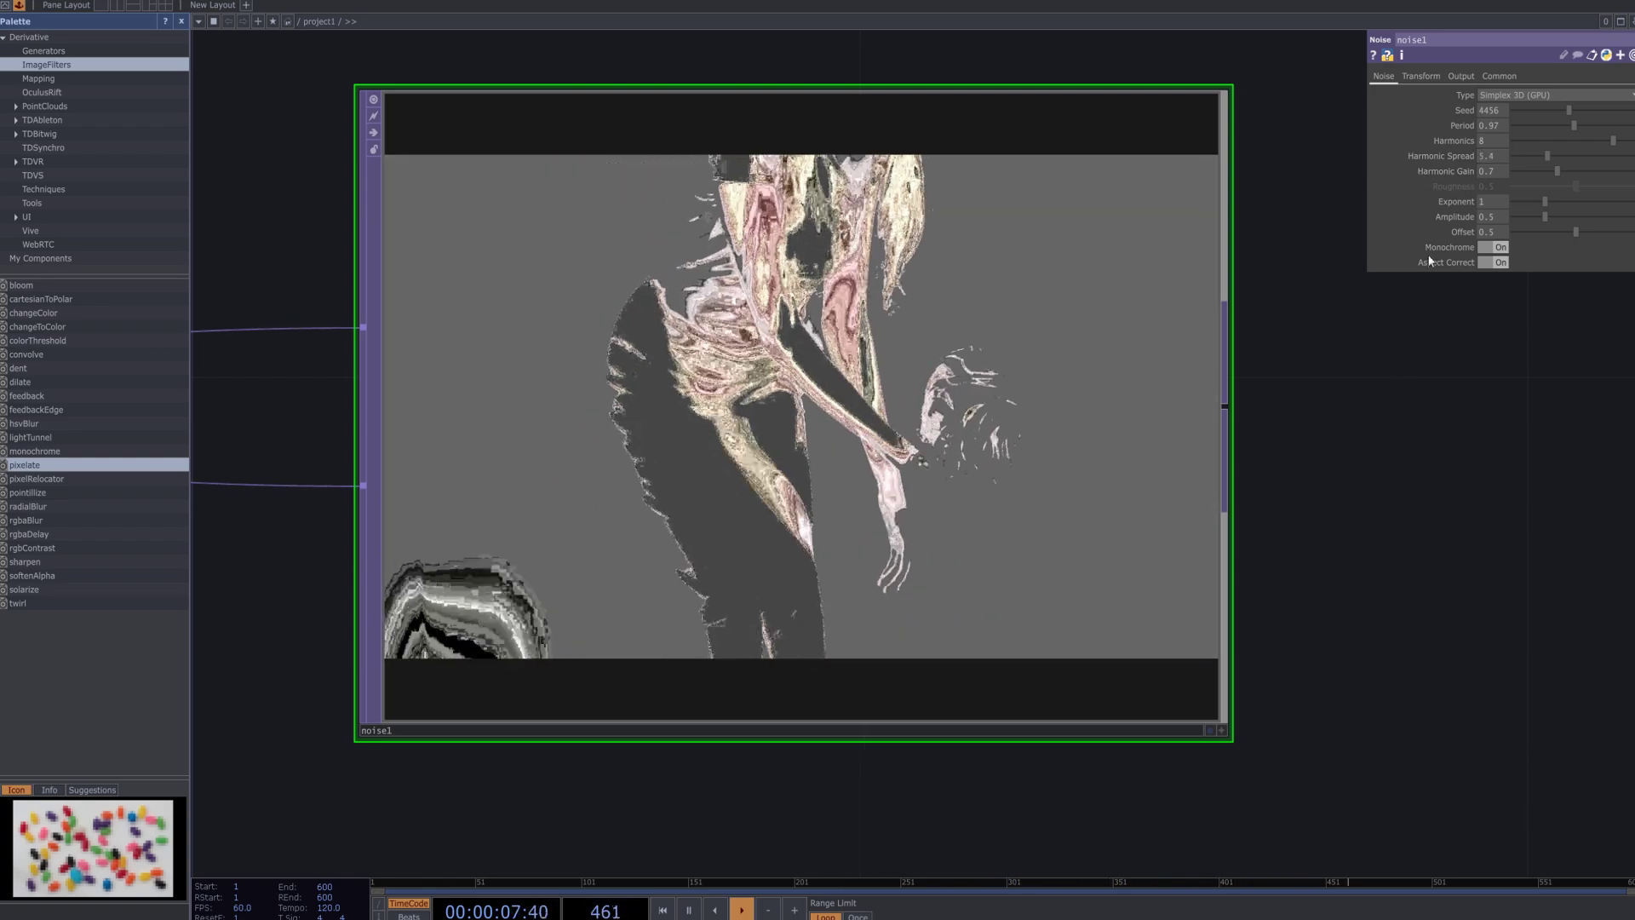
left_click_drag(1492, 172, 1443, 174)
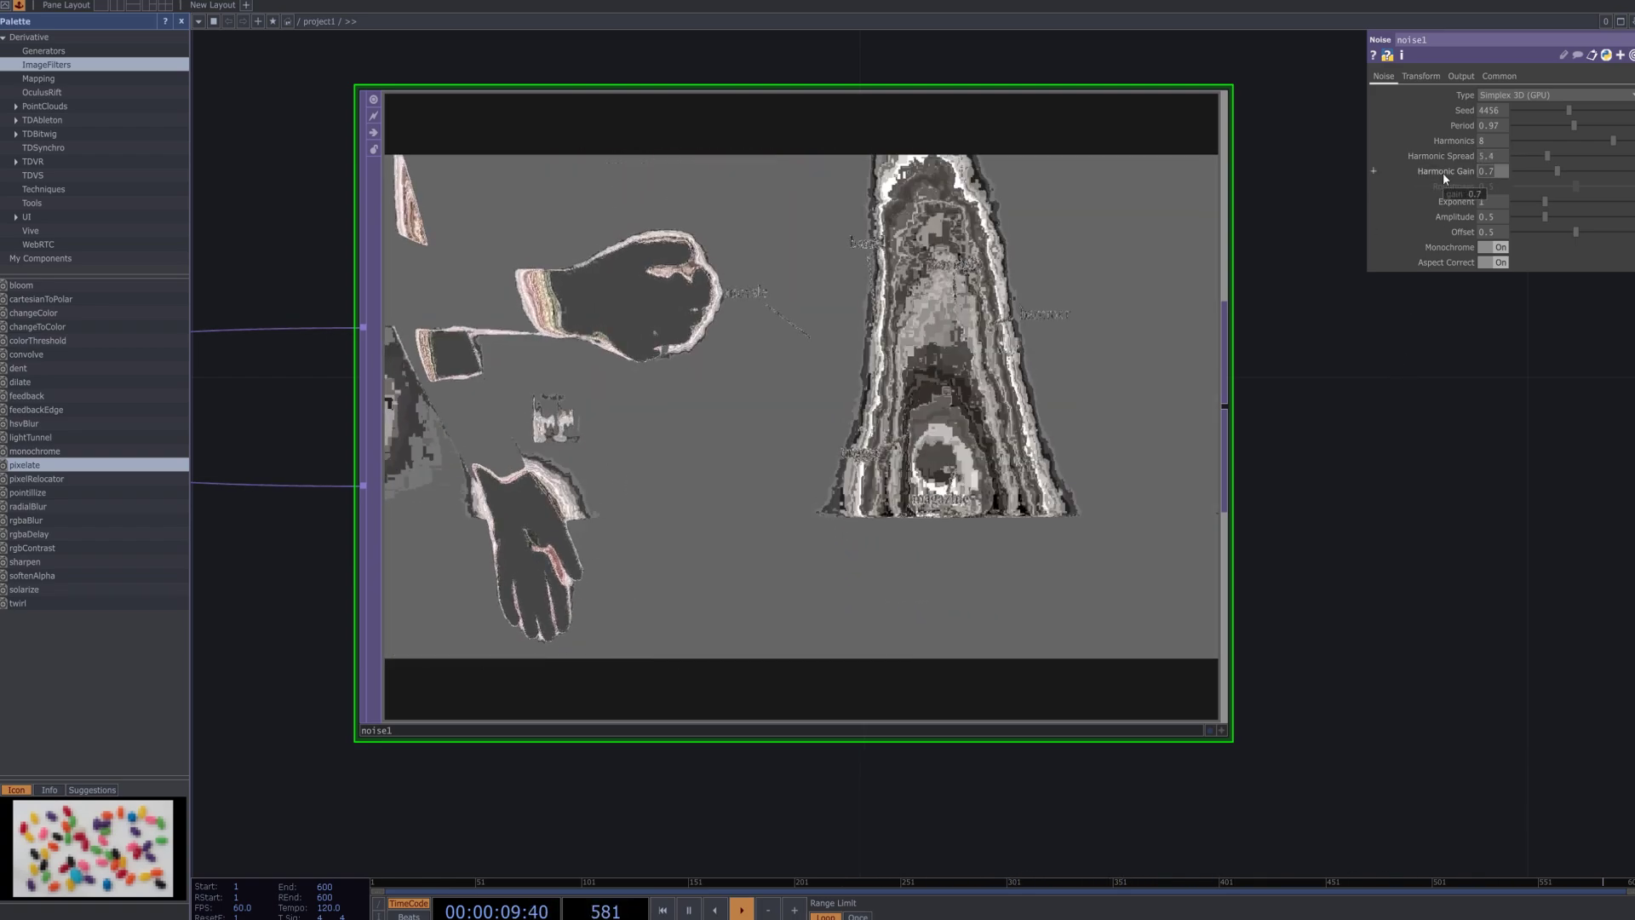
type("2")
key("Return")
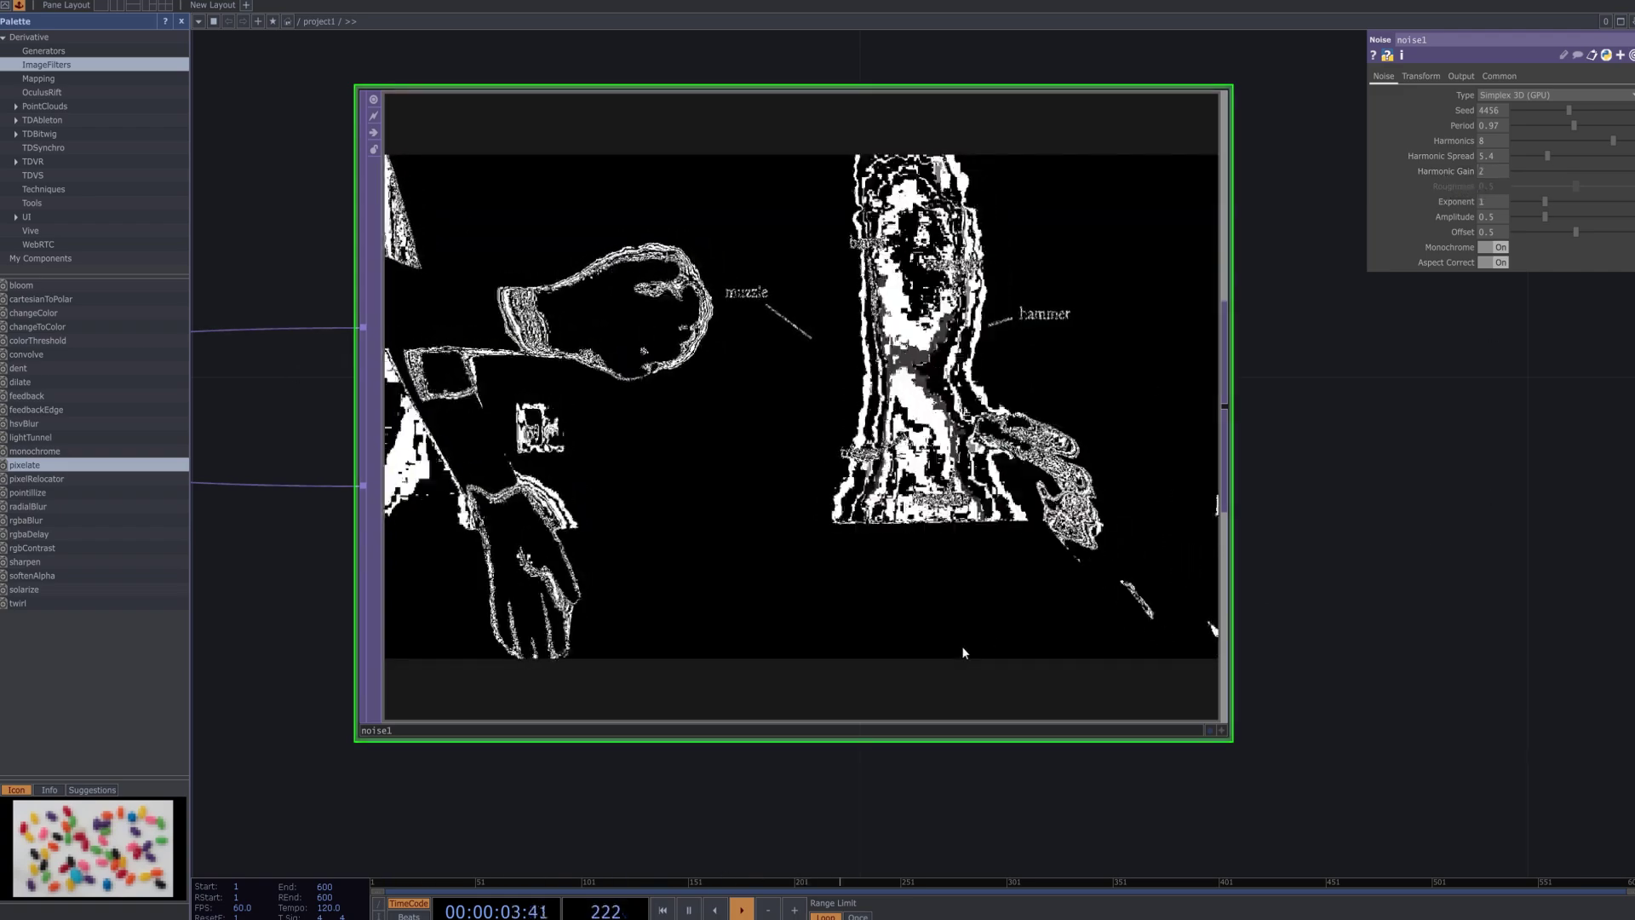
Set the Noise TOP's exponent to 4, amplitude to 2 and offset to 1, and turn Monochrome off.
left_click_drag(1505, 199, 1443, 199)
type("4")
left_click(1491, 215)
type("2")
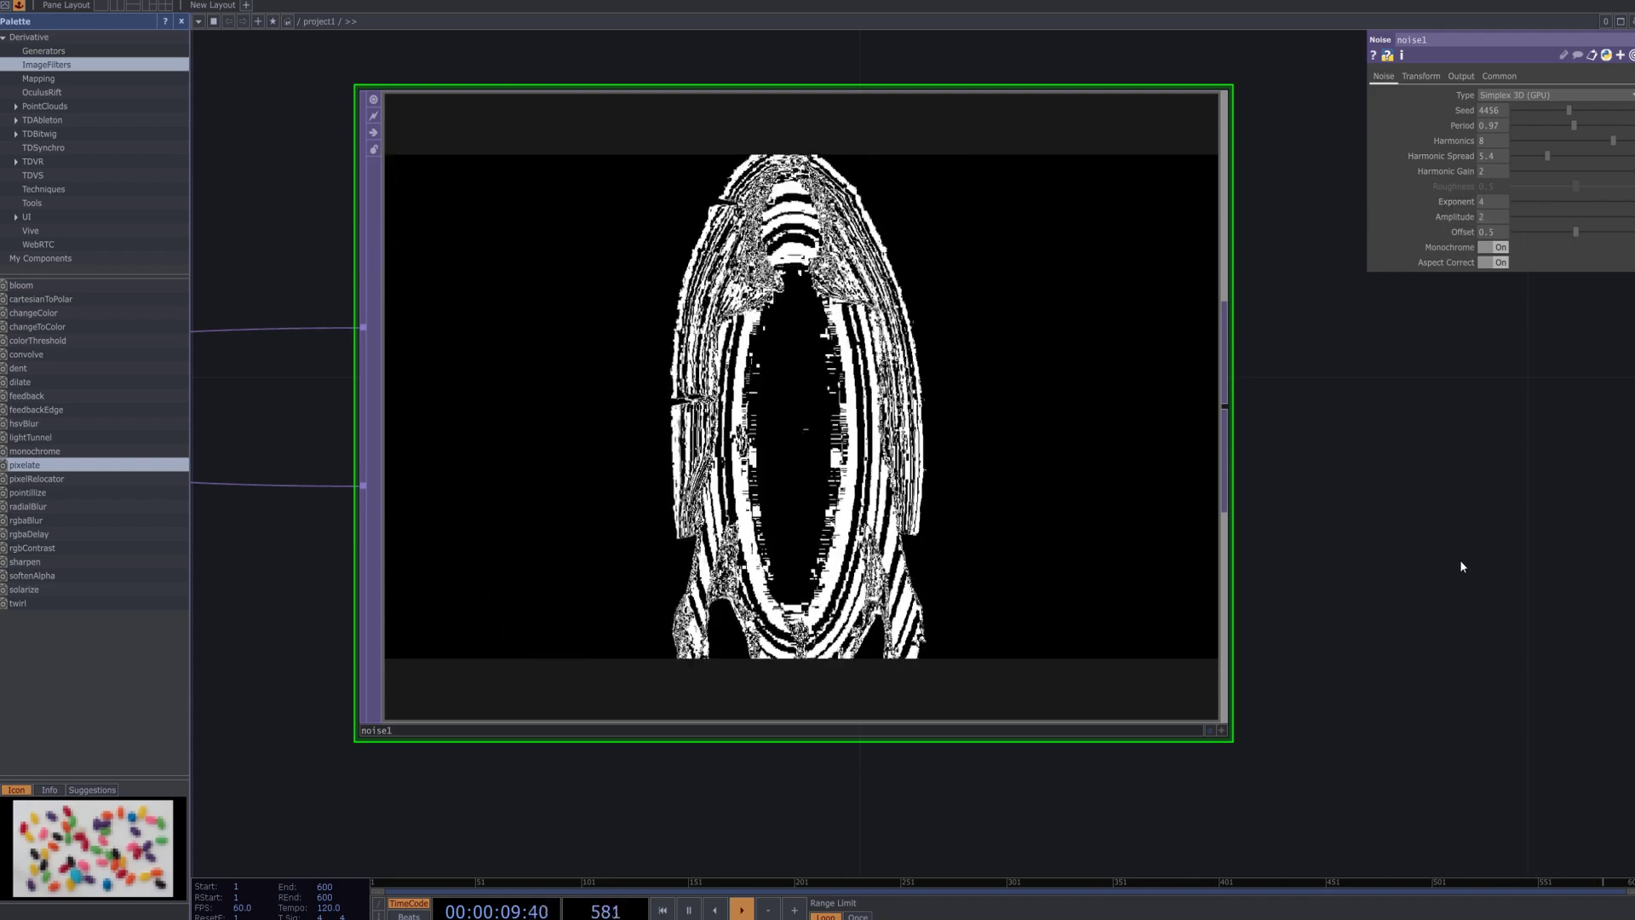
left_click(1503, 231)
type("1")
key("Return")
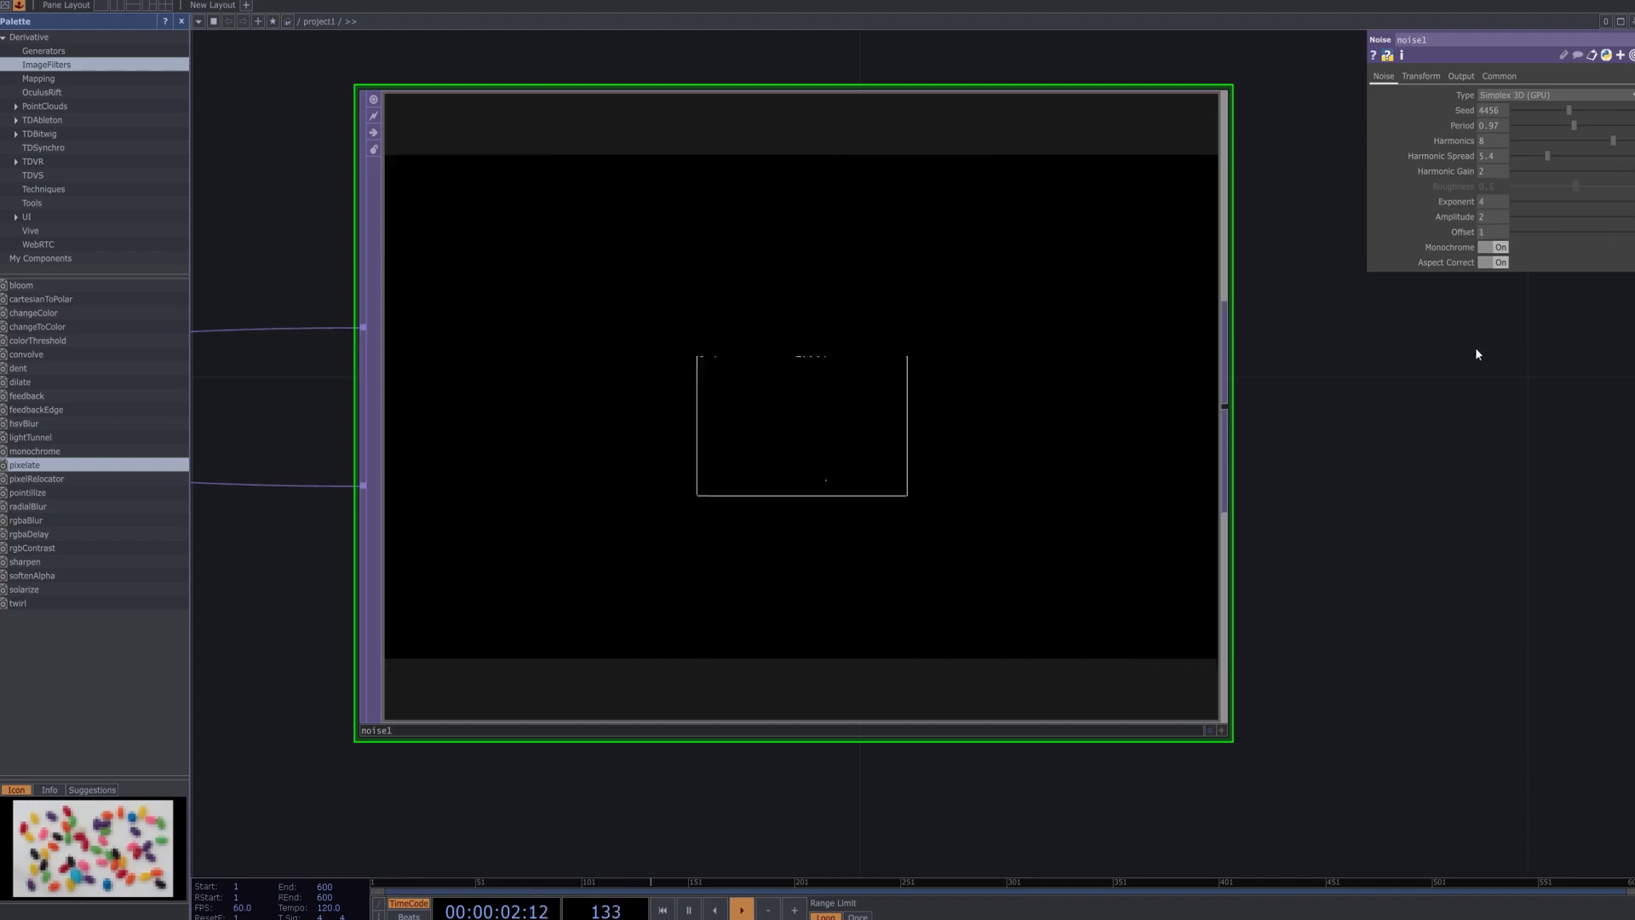
left_click(1500, 247)
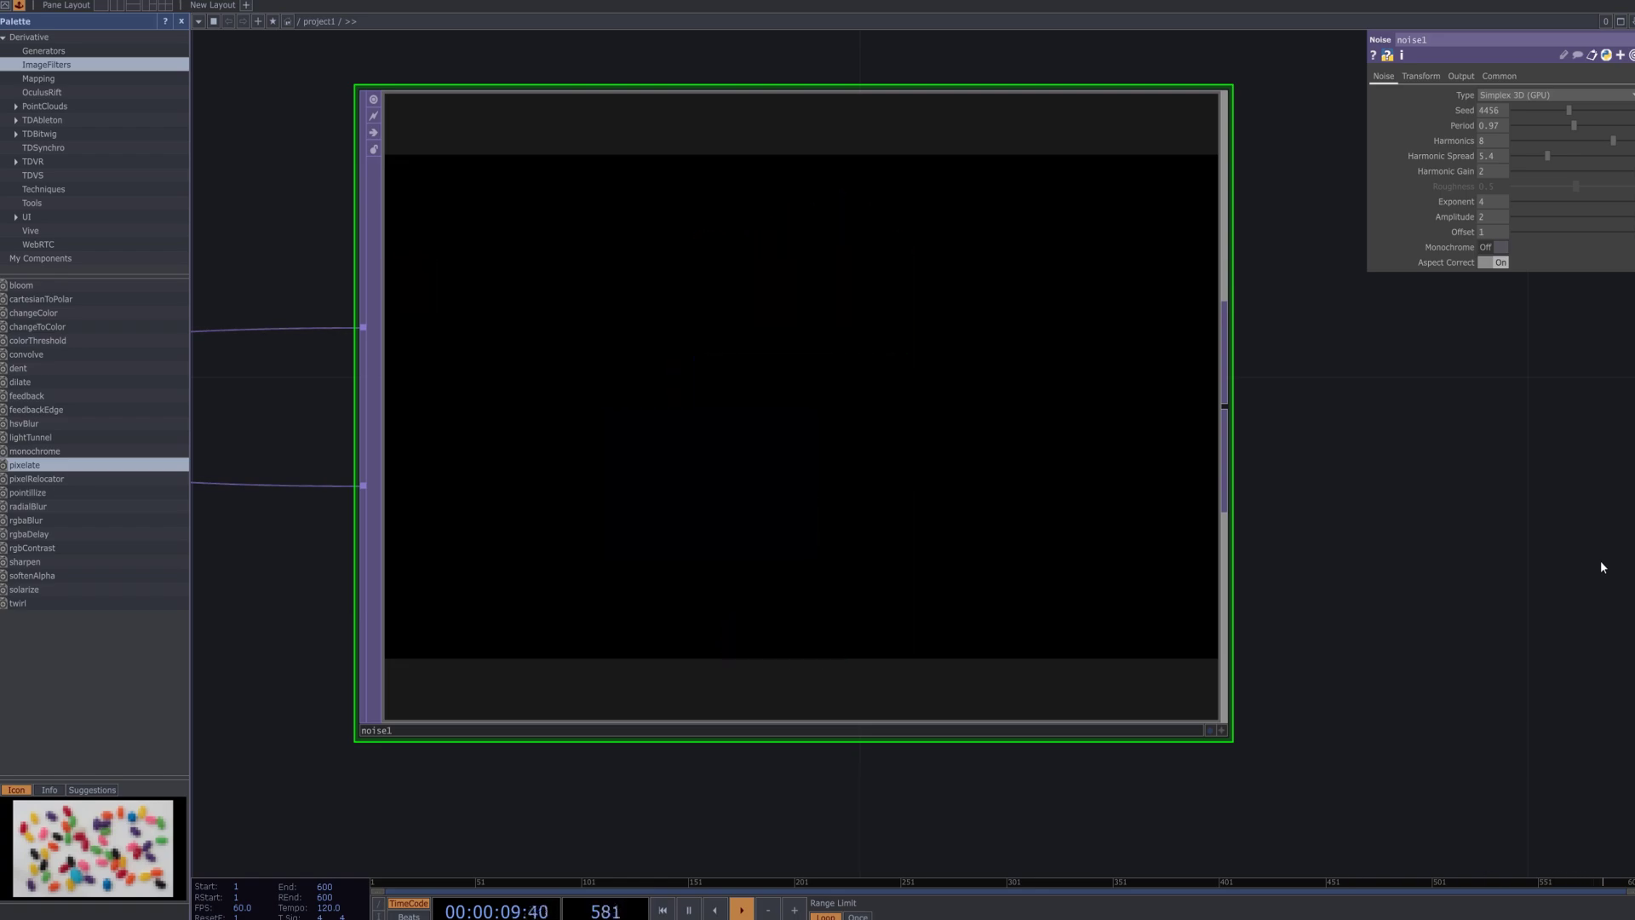
Add a second Pixelate component from the palette beyond the Noise TOP and wire the Noise output into it.
scroll(1601, 570, "down", 3)
scroll(1601, 571, "down", 5)
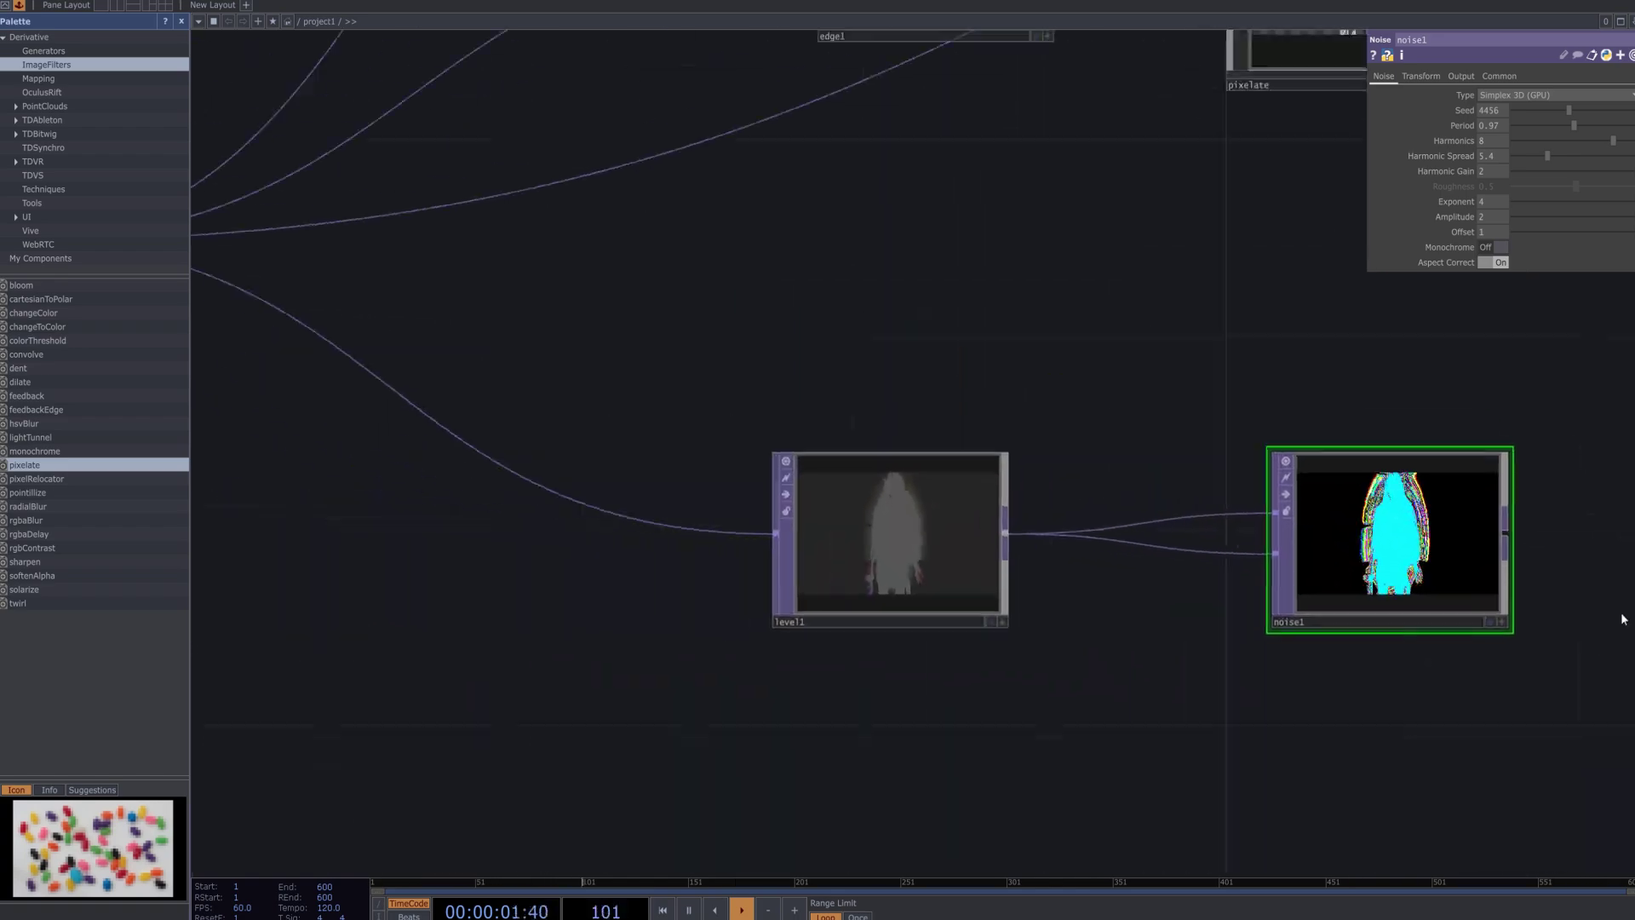
scroll(1433, 718, "down", 6)
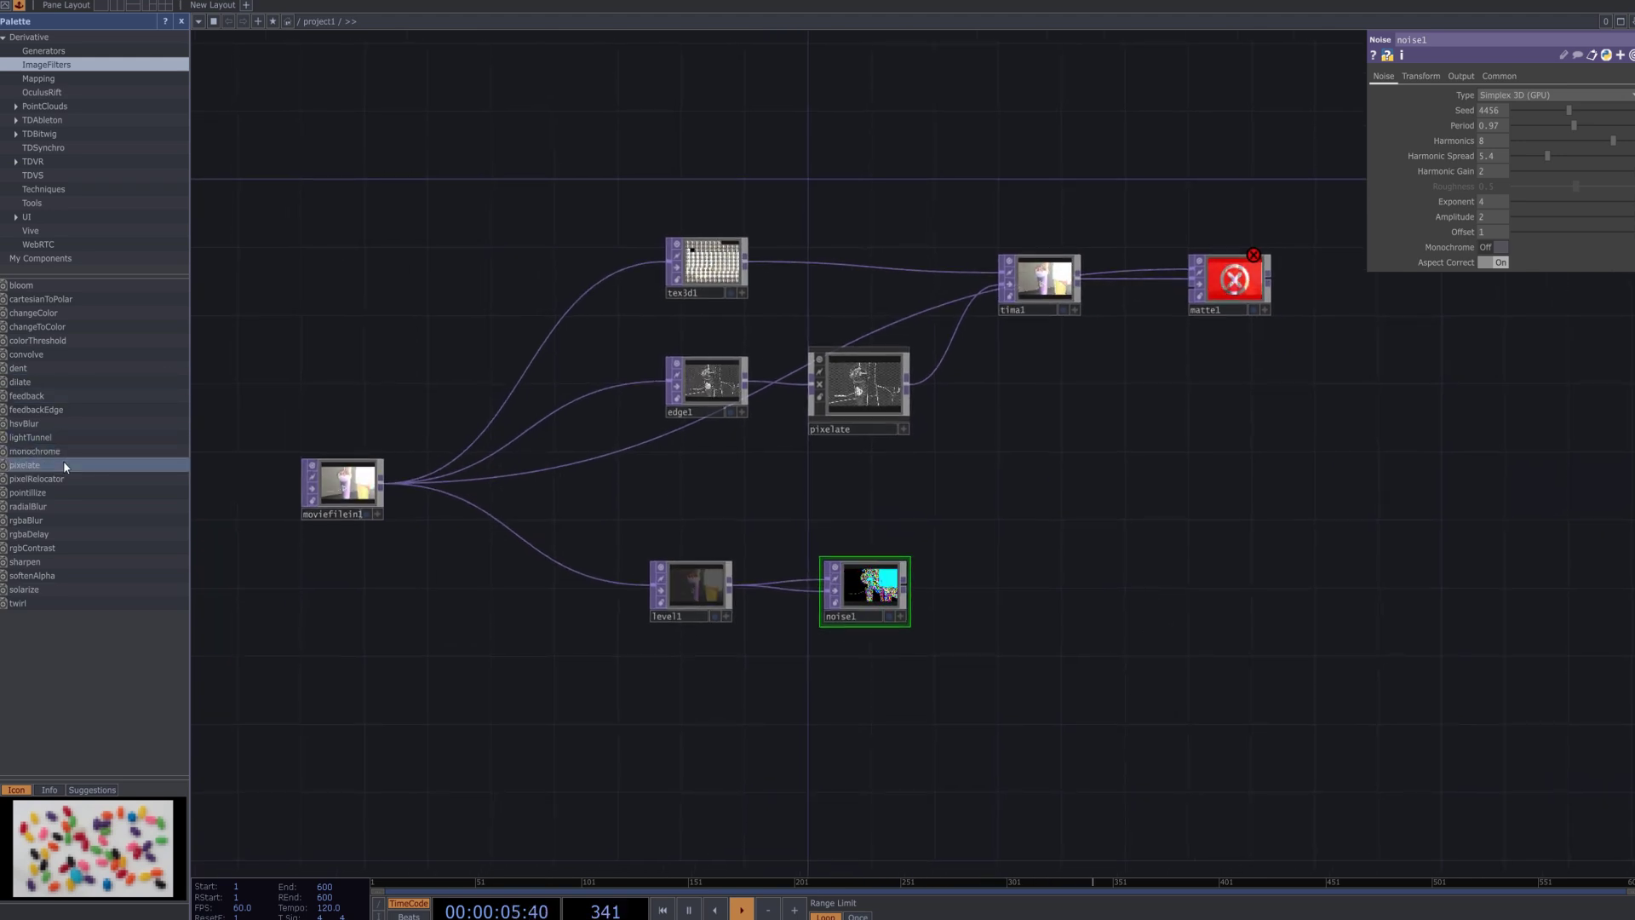
left_click_drag(1038, 628, 1043, 625)
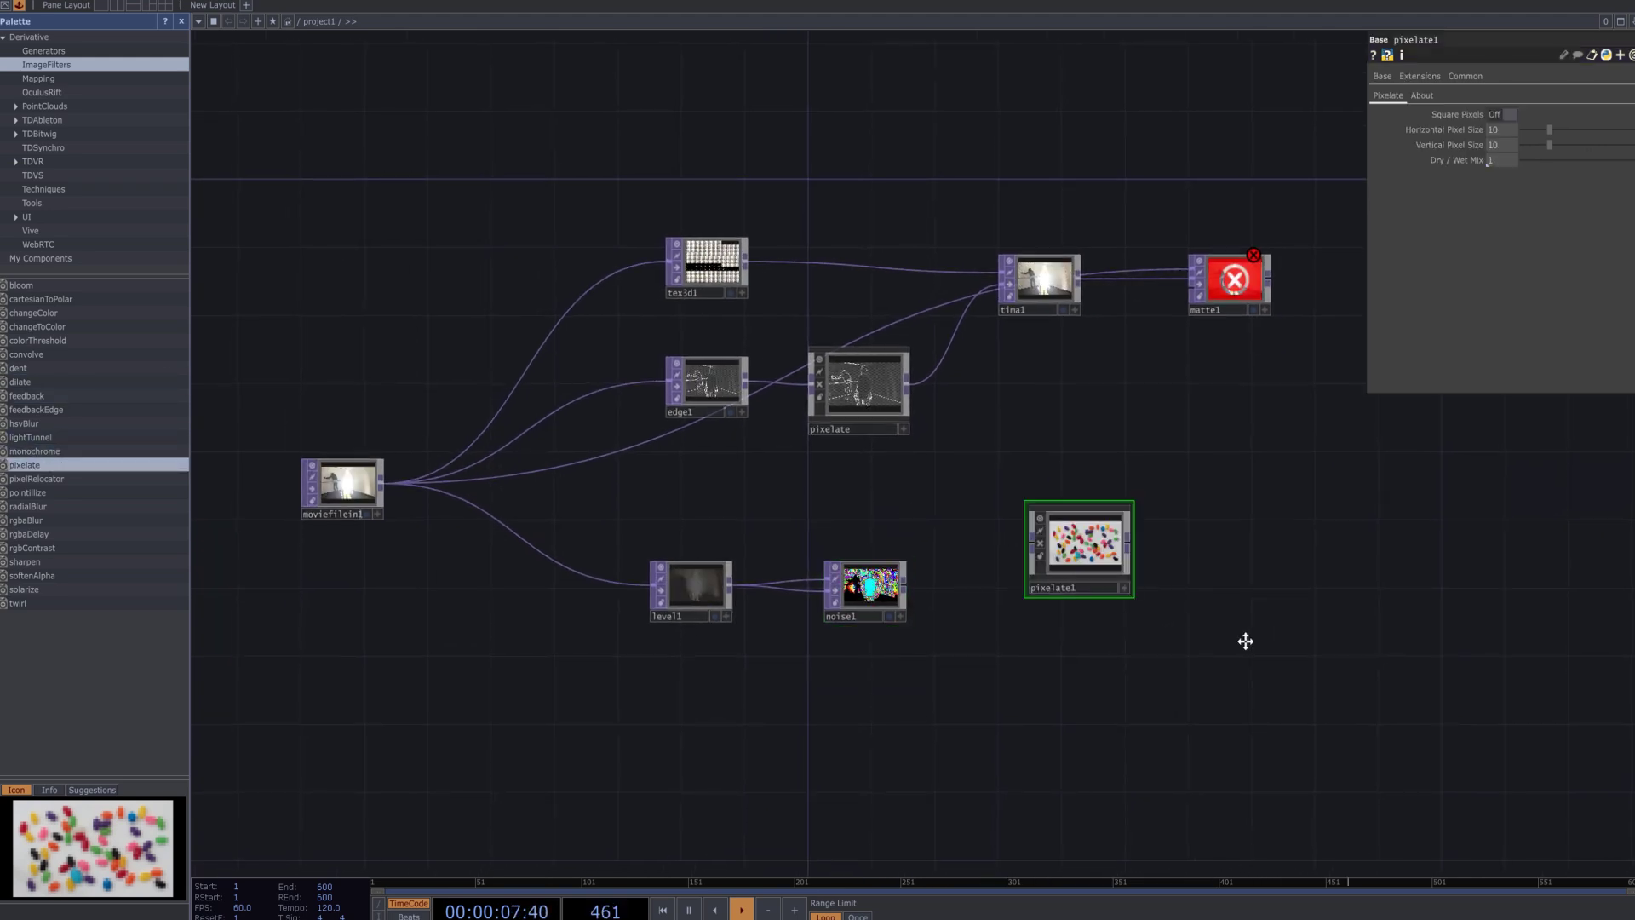
left_click_drag(1238, 637, 1209, 642)
left_click_drag(1033, 538, 926, 595)
left_click_drag(1188, 604, 1176, 535)
left_click(1070, 566)
scroll(1071, 566, "up", 6)
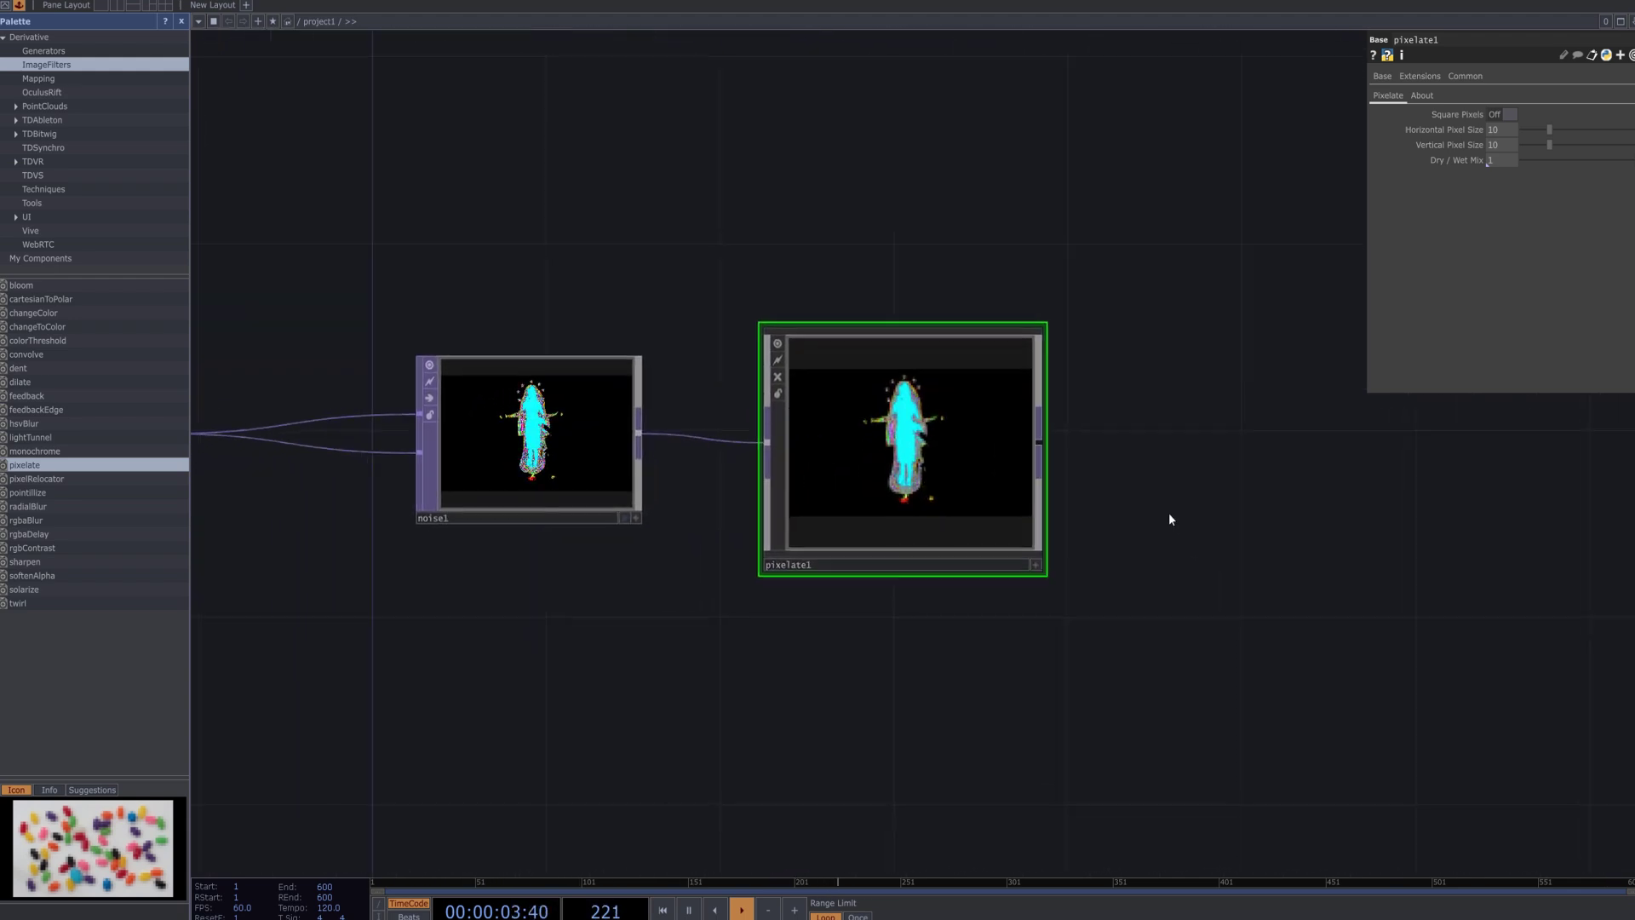
Set the second Pixelate component's horizontal and vertical pixel size to 2.
scroll(1286, 510, "up", 3)
left_click_drag(1212, 511, 1368, 598)
left_click_drag(1562, 127, 1631, 147)
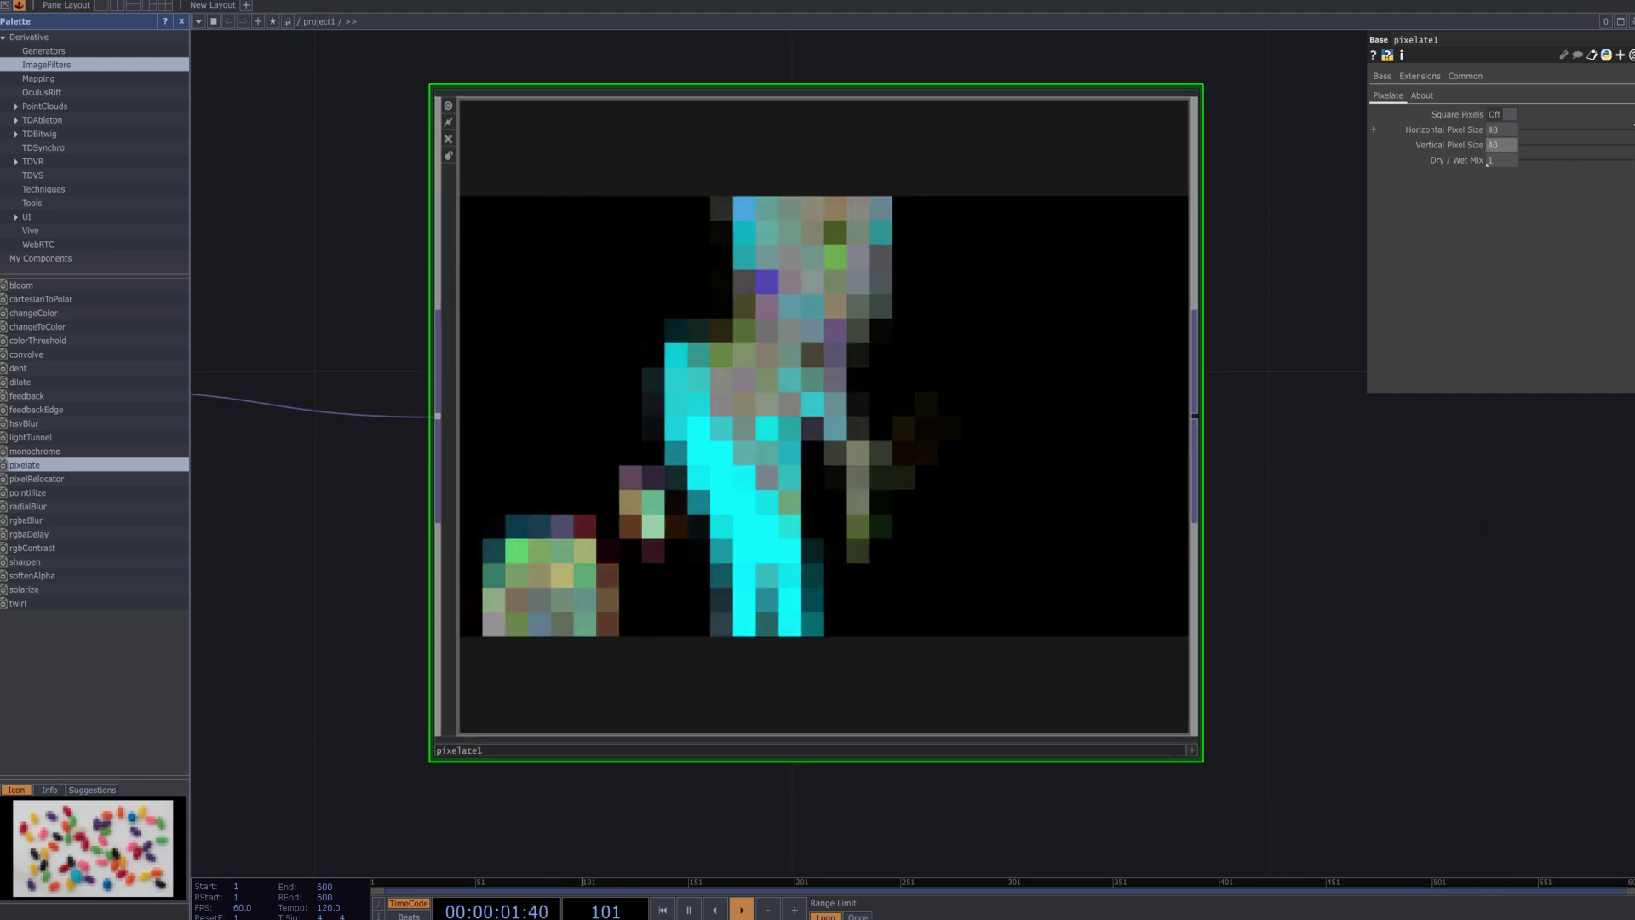
left_click_drag(1630, 130, 1517, 145)
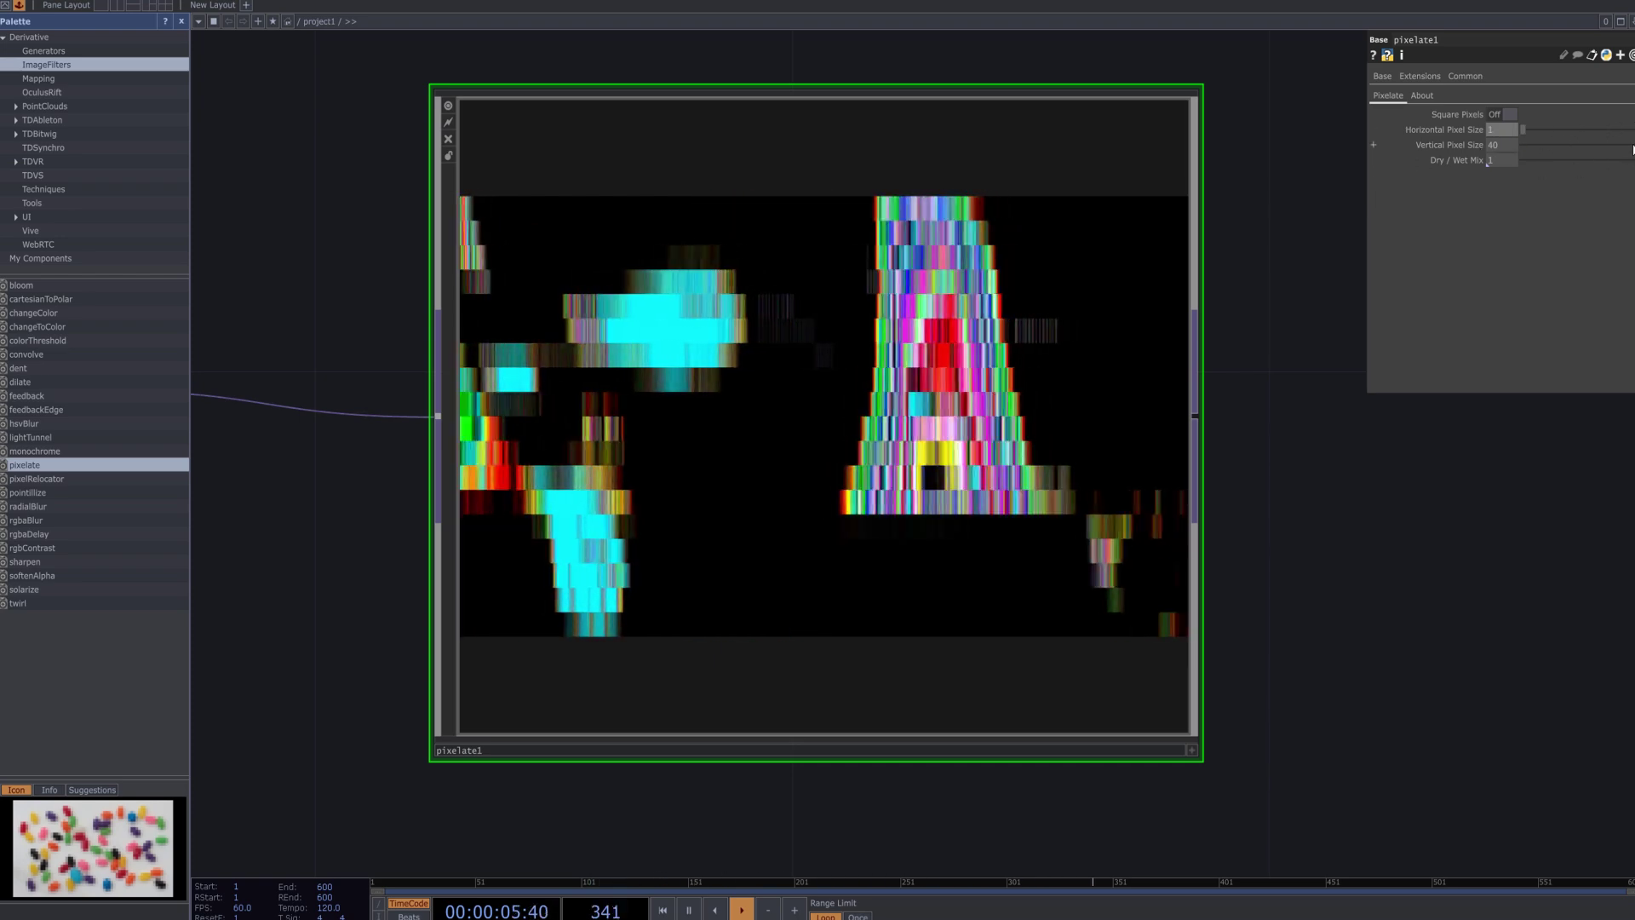
left_click_drag(1631, 144, 1515, 153)
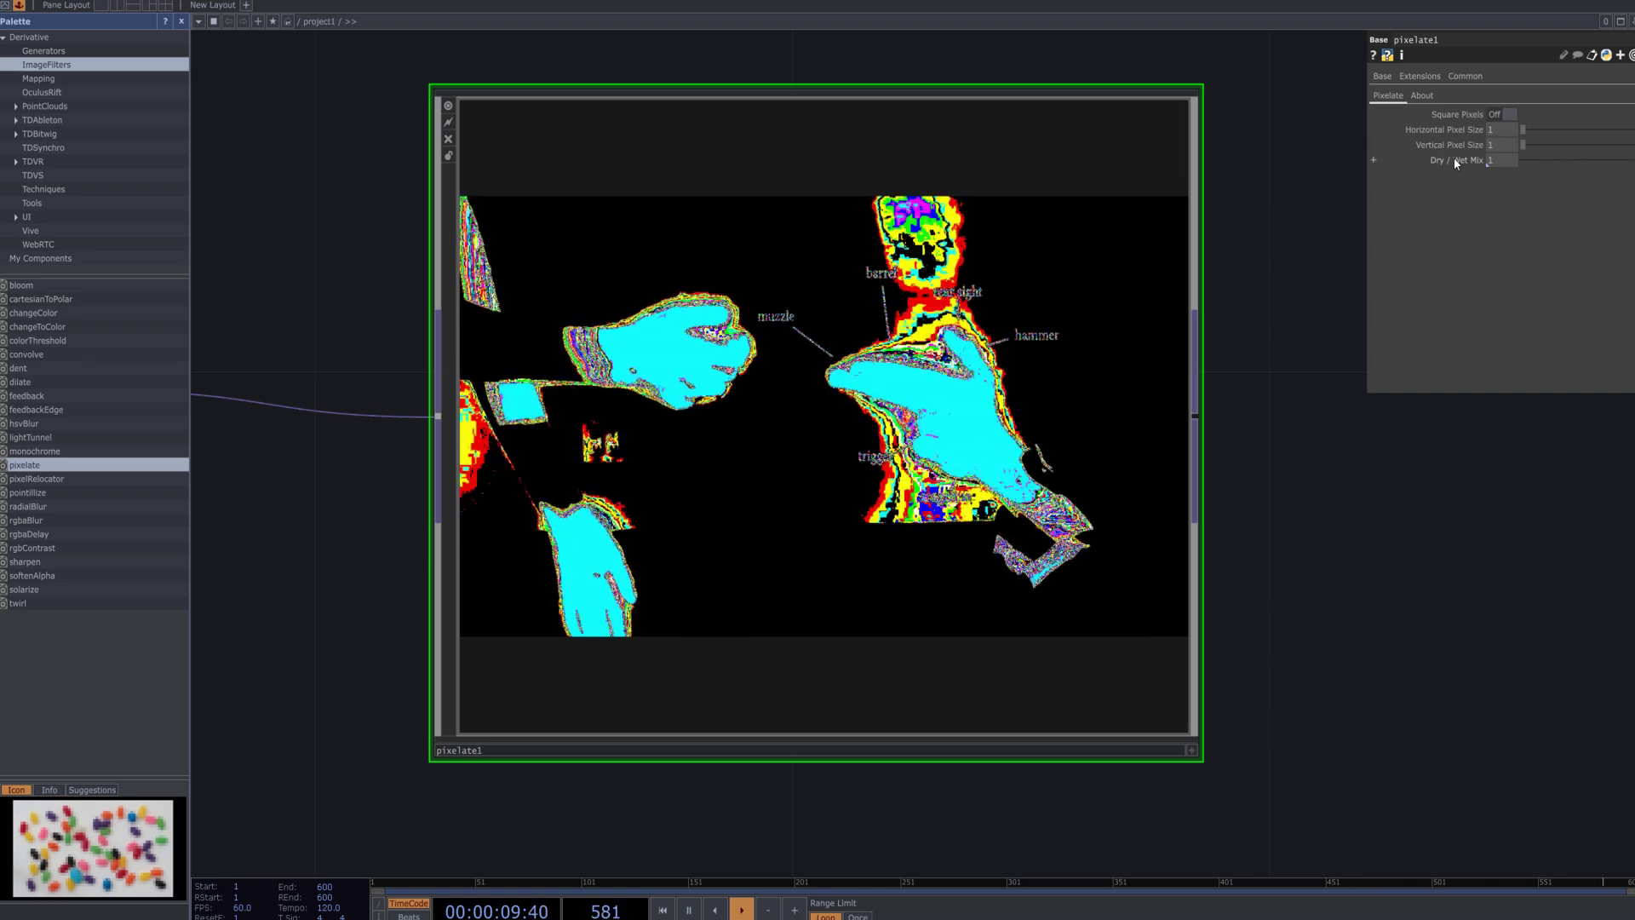
left_click(1526, 131)
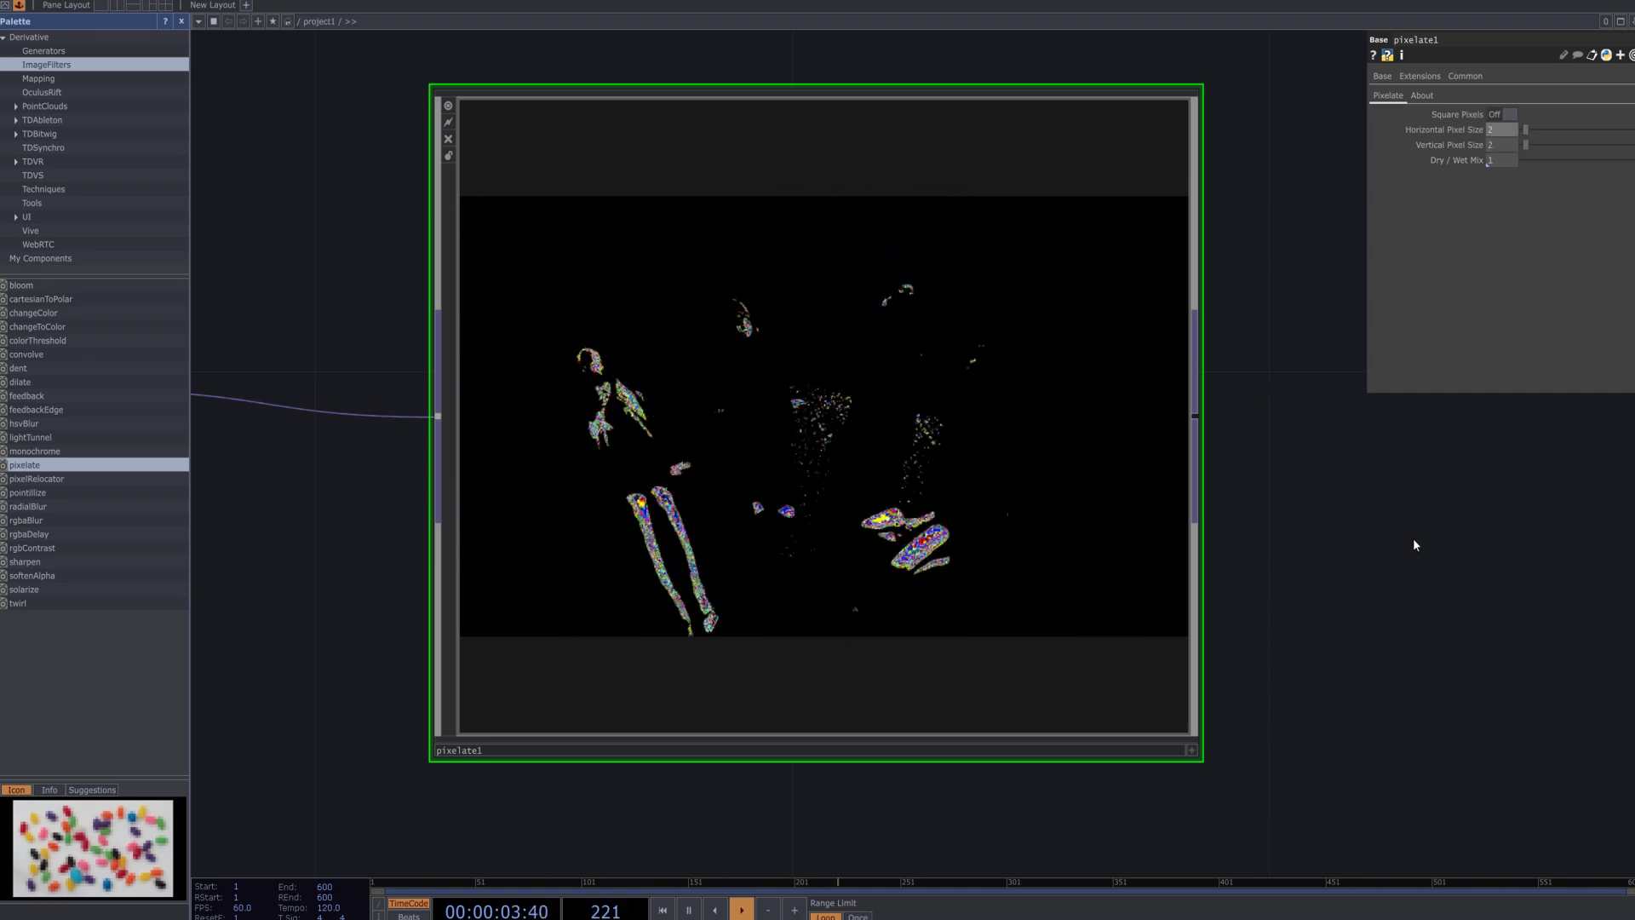
Add a Threshold TOP fed by the output of the second Pixelate component.
scroll(1354, 628, "down", 6)
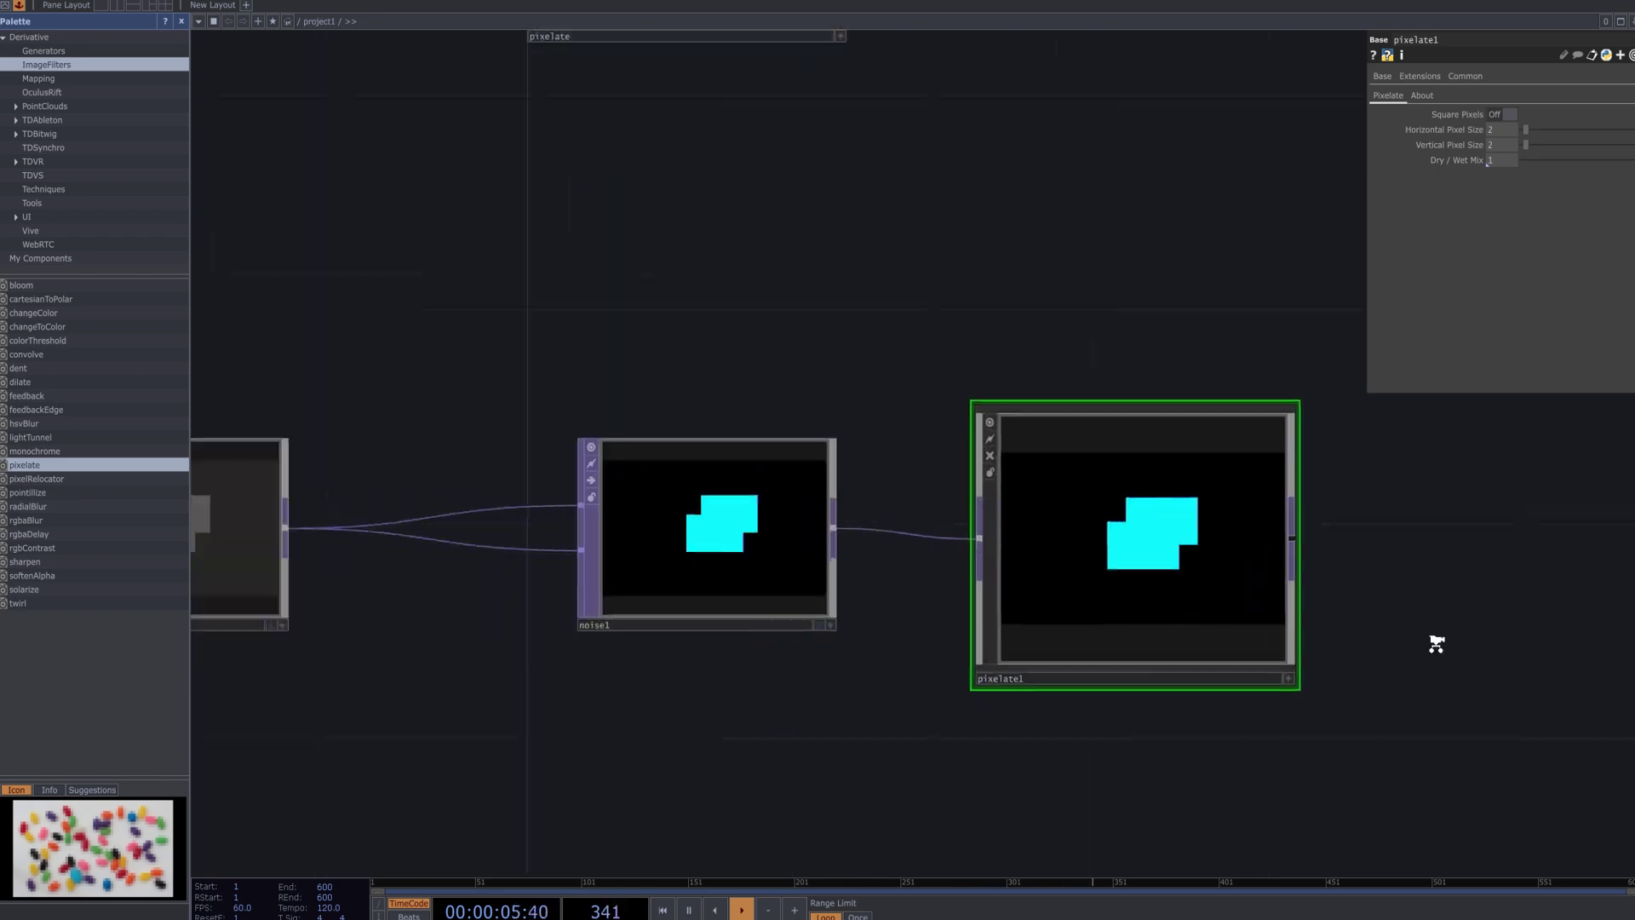
left_click_drag(1520, 636, 1148, 652)
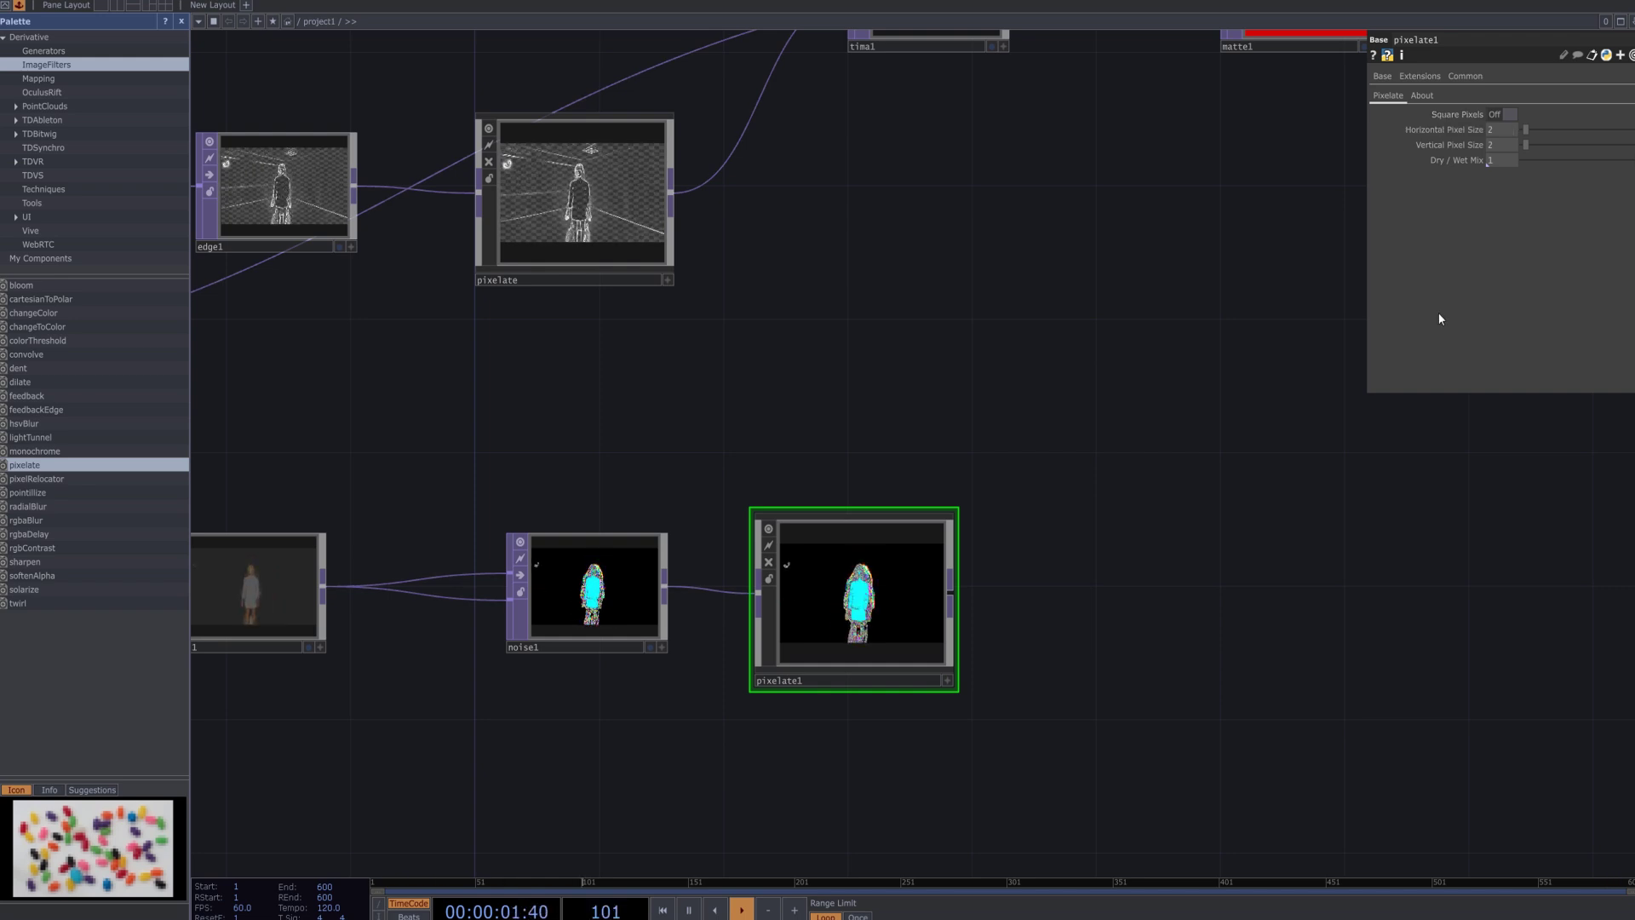
scroll(1433, 469, "down", 5)
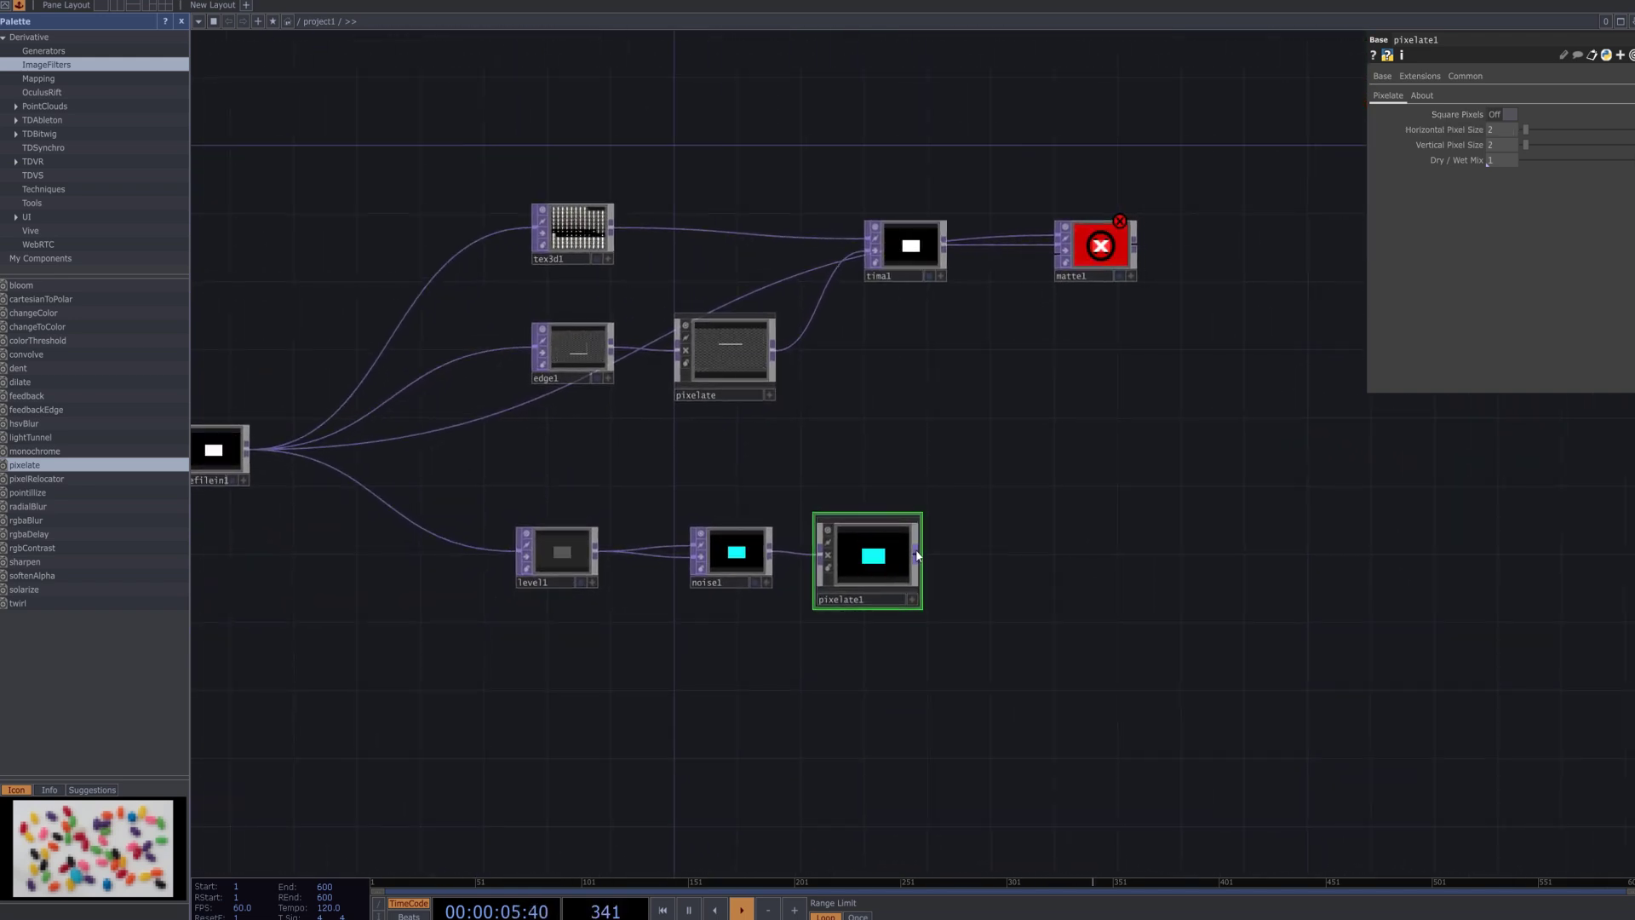
right_click(918, 551)
type("th")
key("Return")
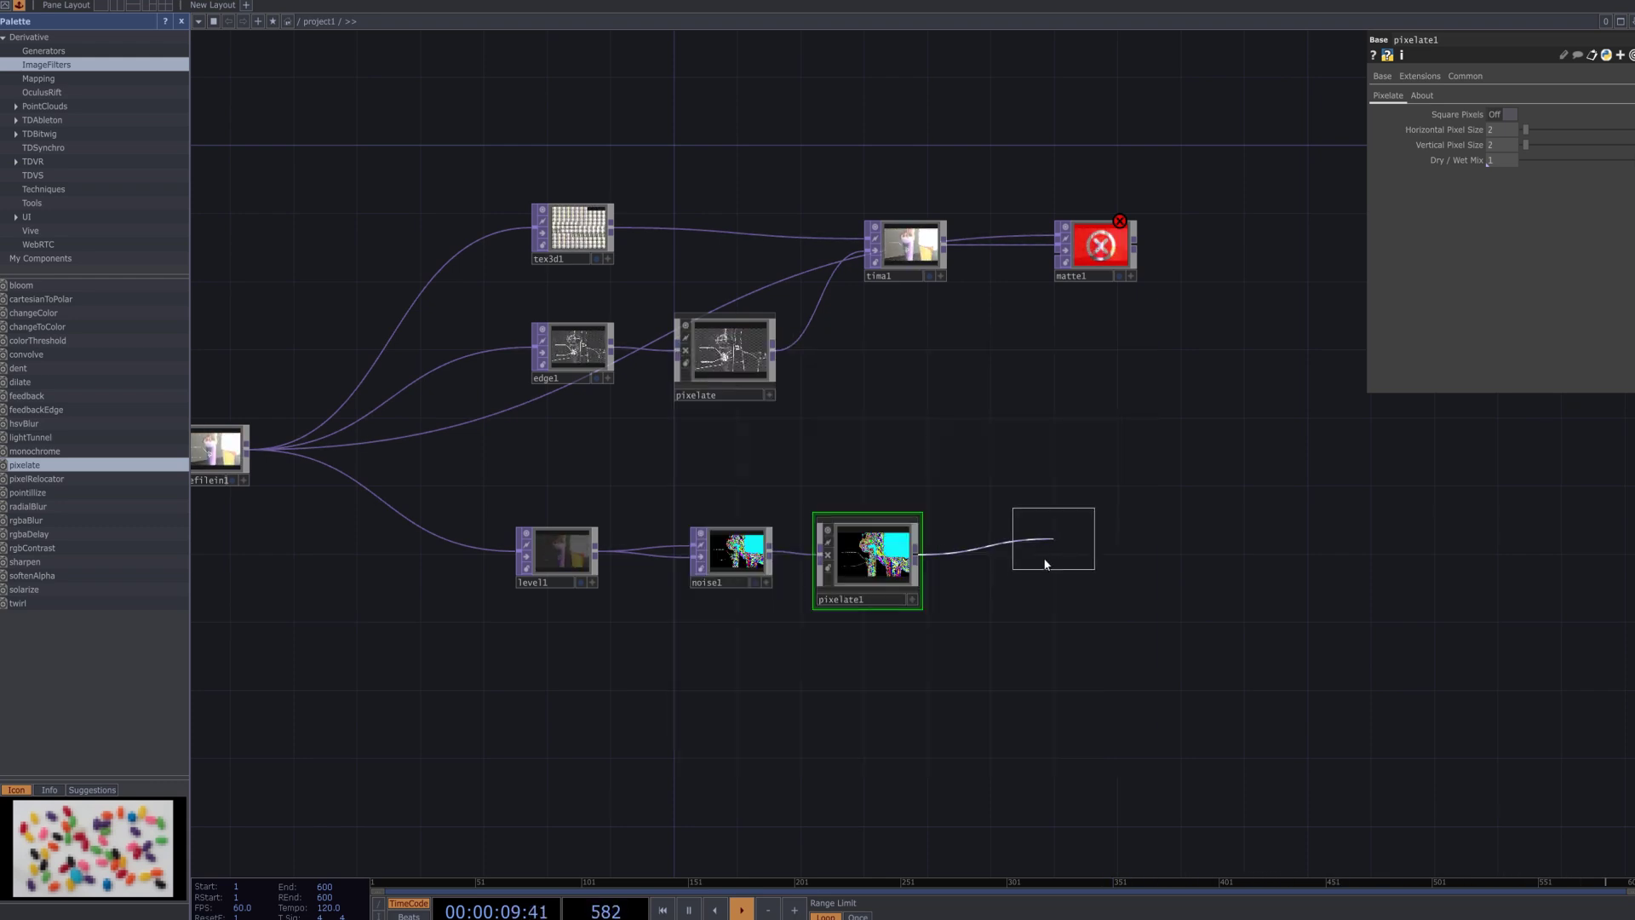
left_click(1015, 564)
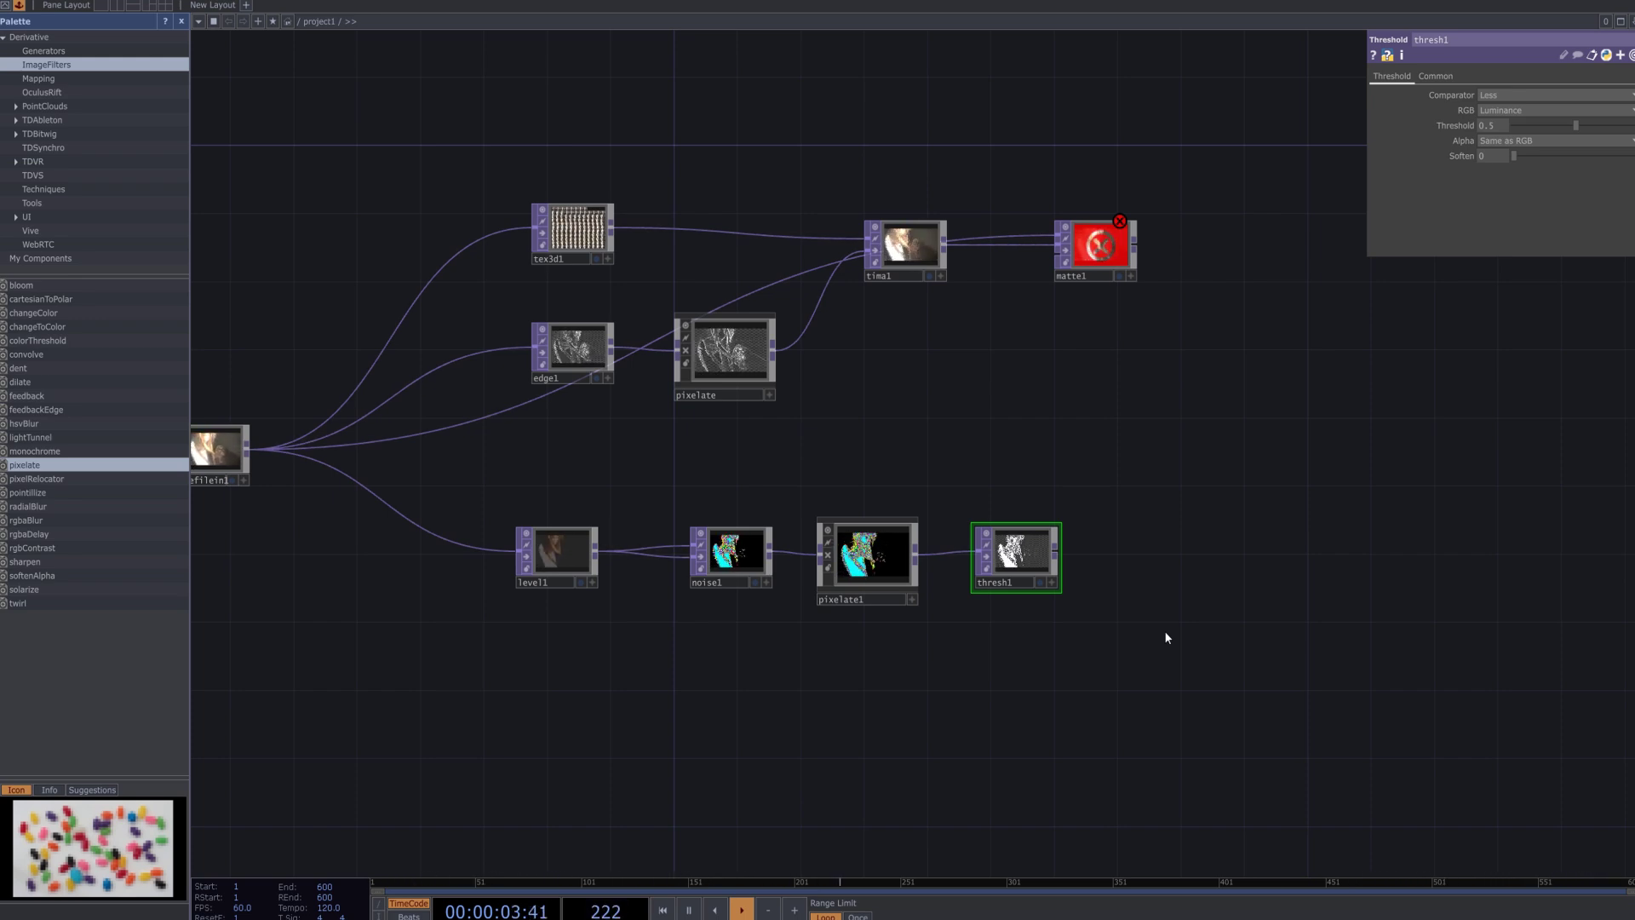
Set the Threshold TOP's threshold to 1 and wire it into the Matte TOP's third input.
left_click_drag(1574, 124, 1634, 124)
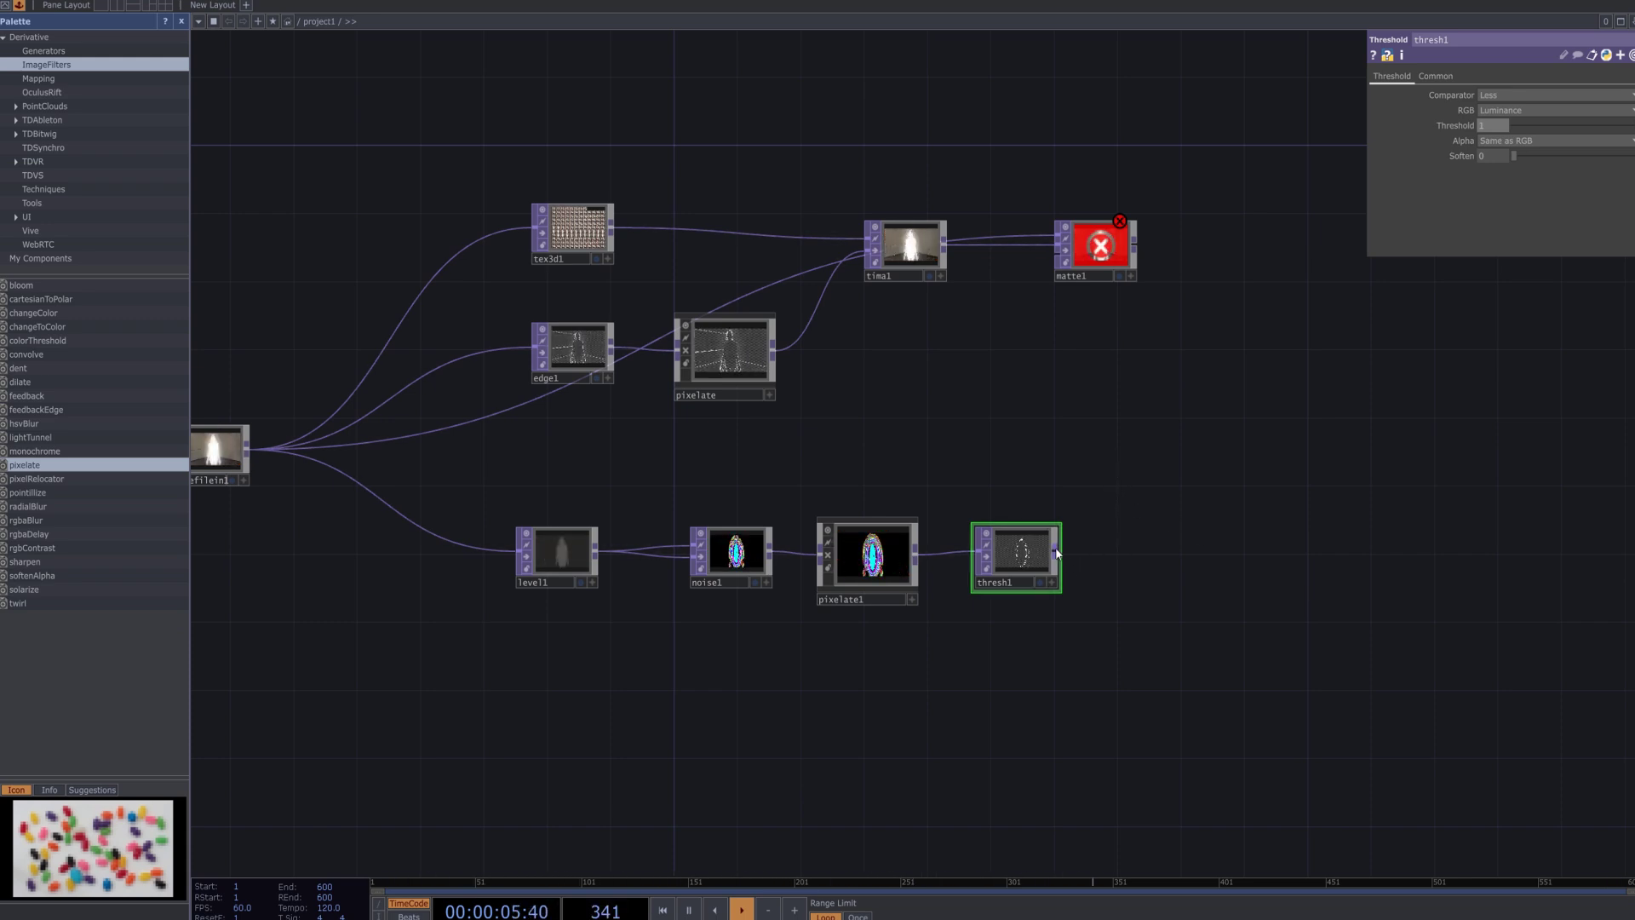
left_click_drag(1051, 271, 1058, 250)
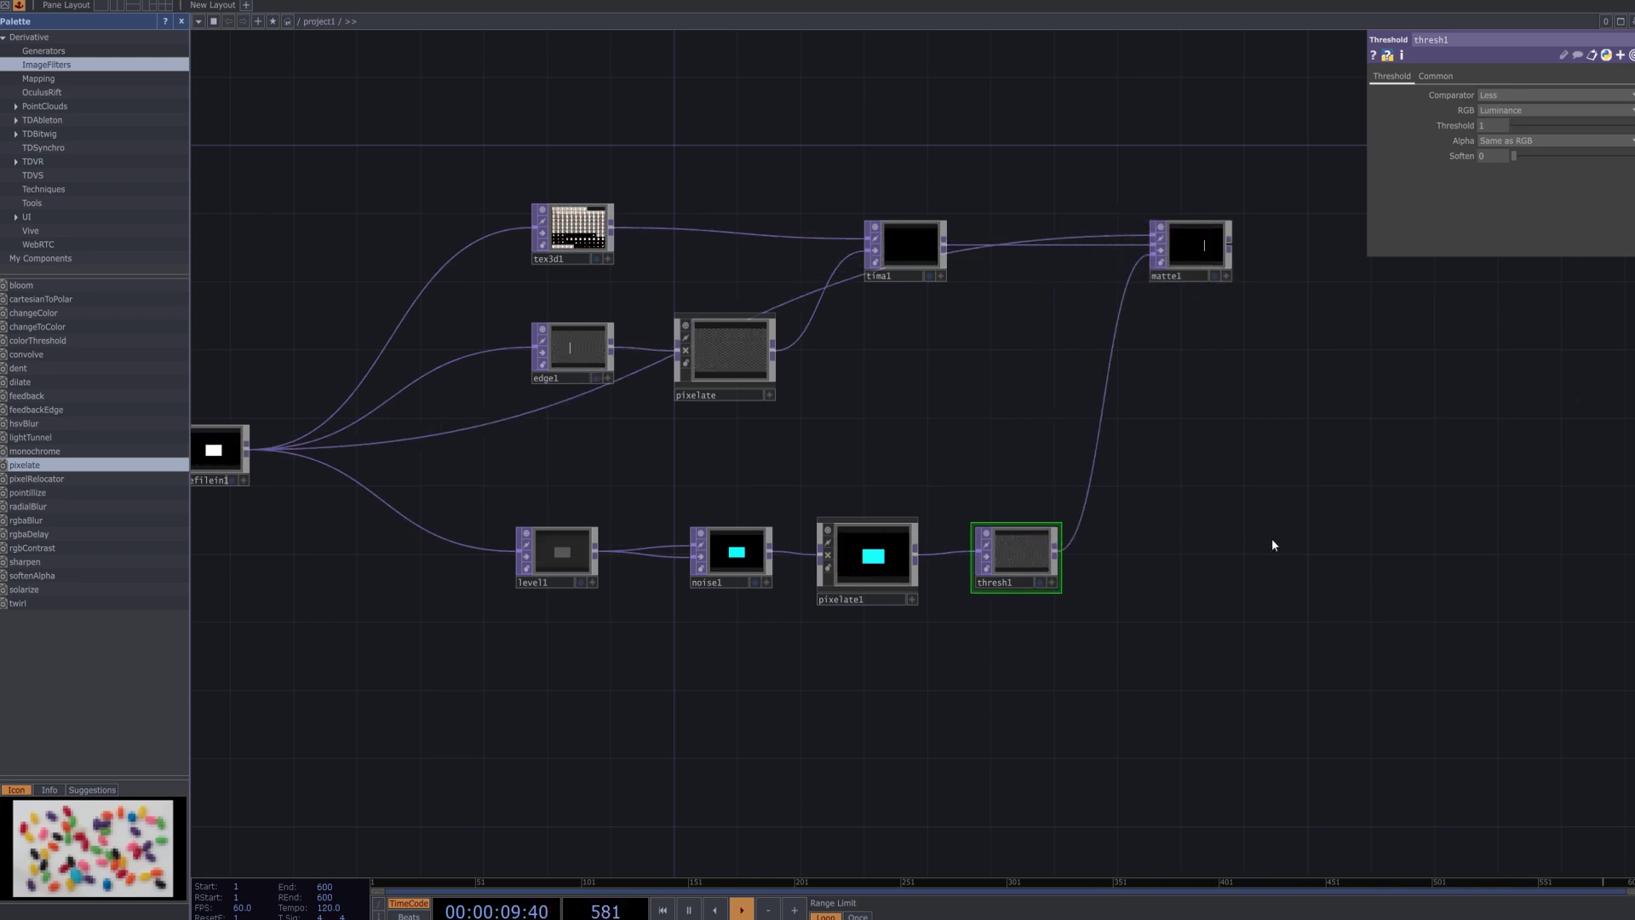
left_click_drag(1195, 495, 1141, 451)
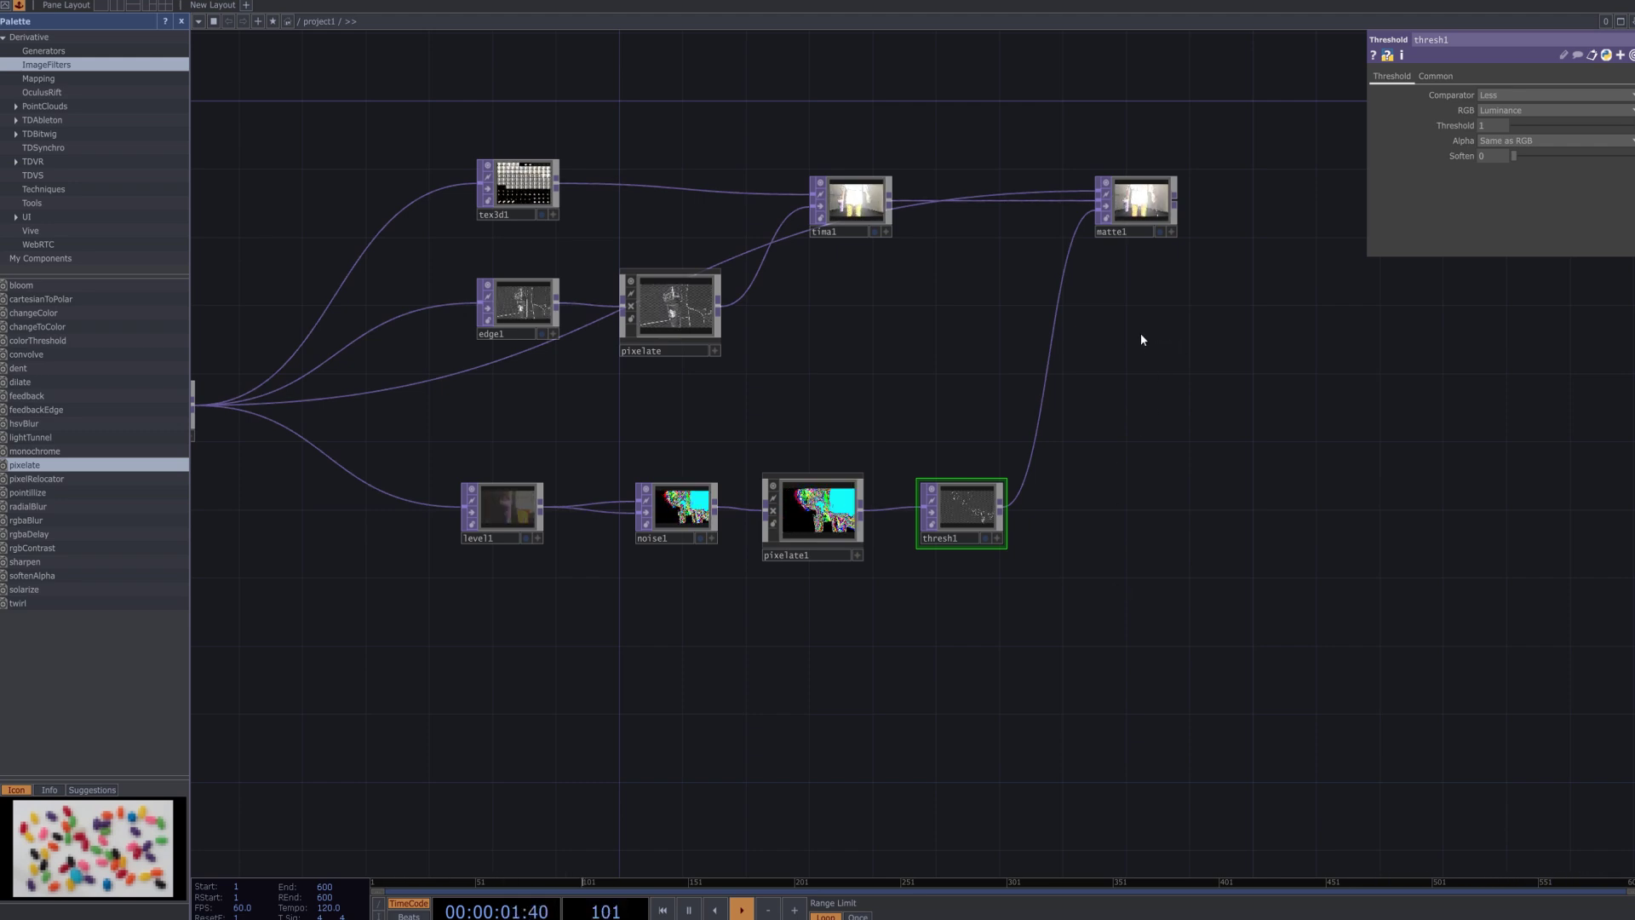
Add a Math TOP below the Matte TOP and wire the edge branch's Pixelate output into it.
key("Tab")
type("m")
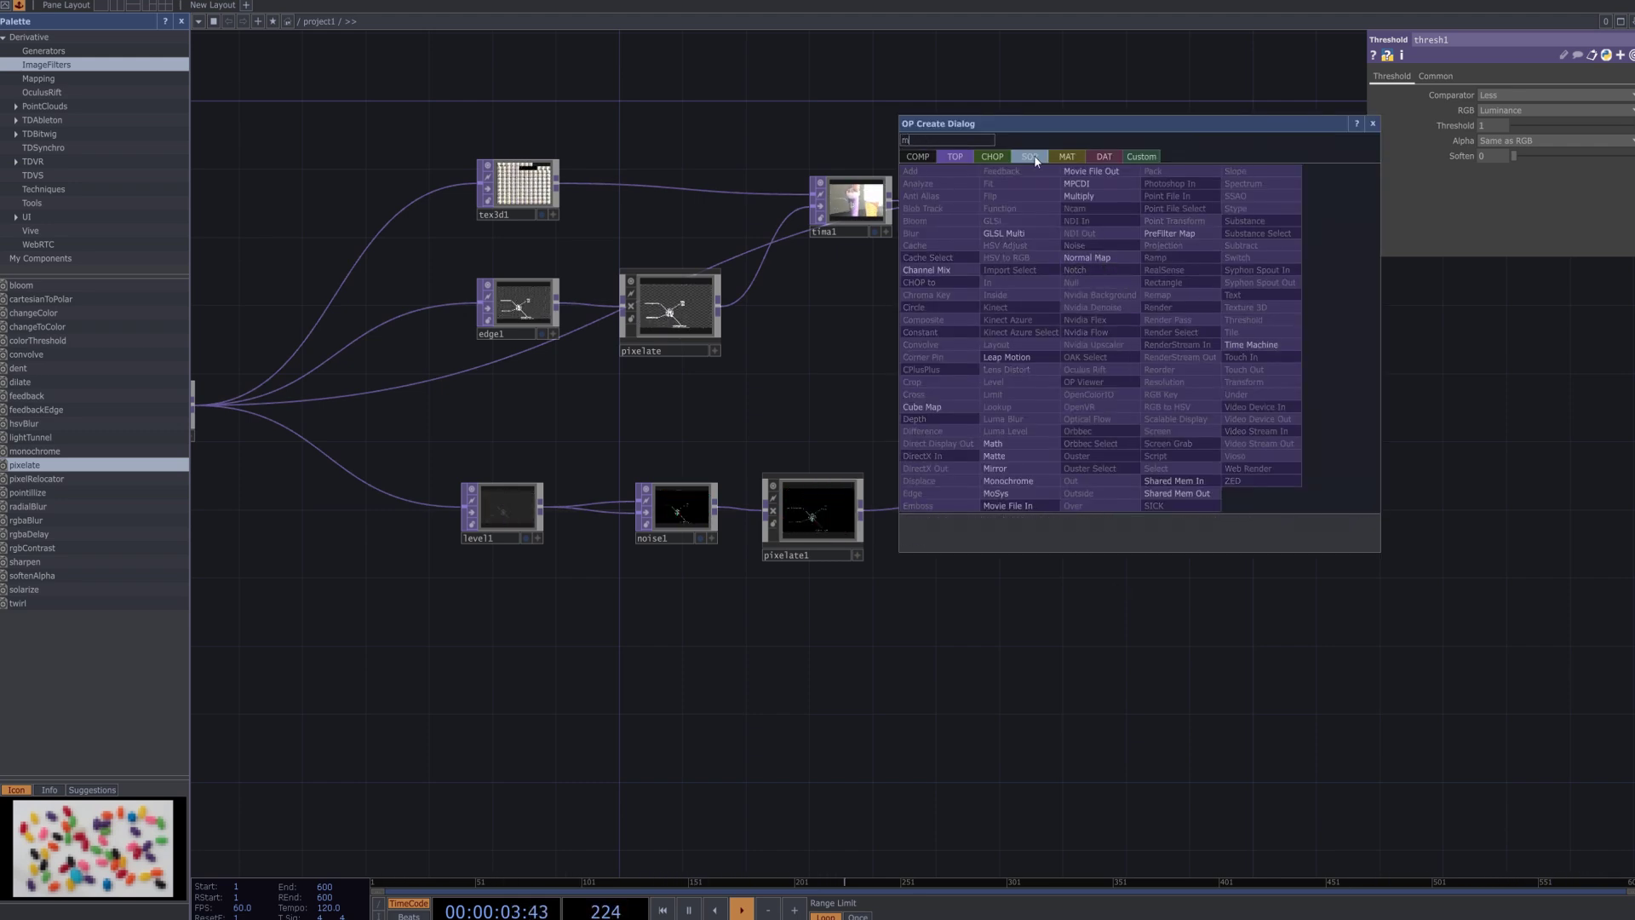
type("ath")
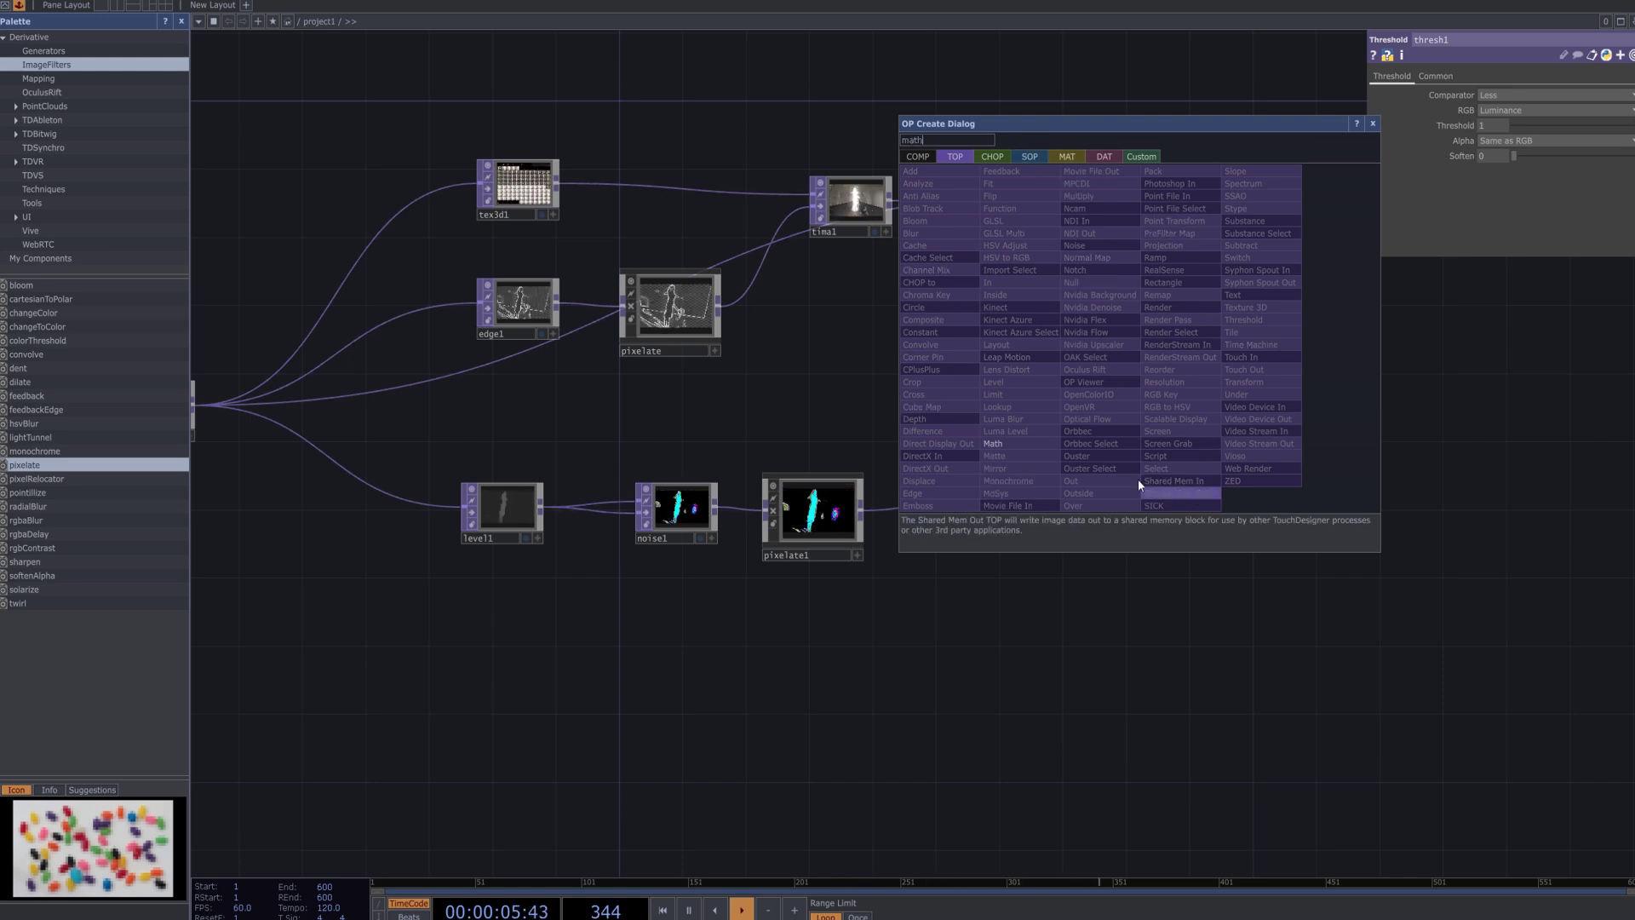
left_click(1000, 442)
left_click(1134, 320)
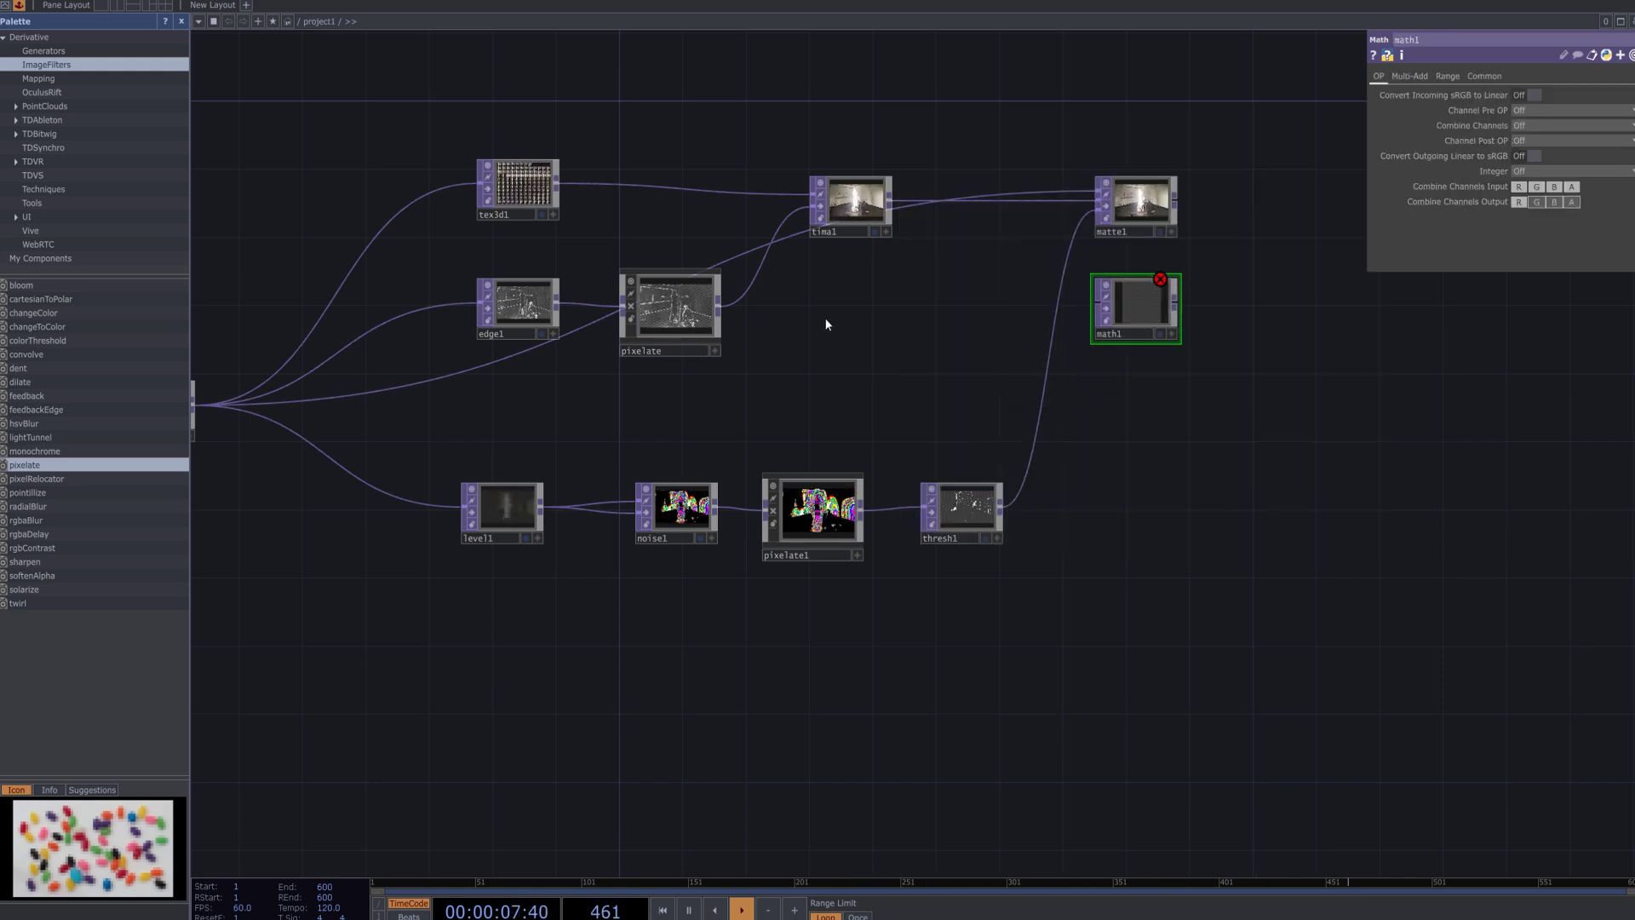
left_click(720, 305)
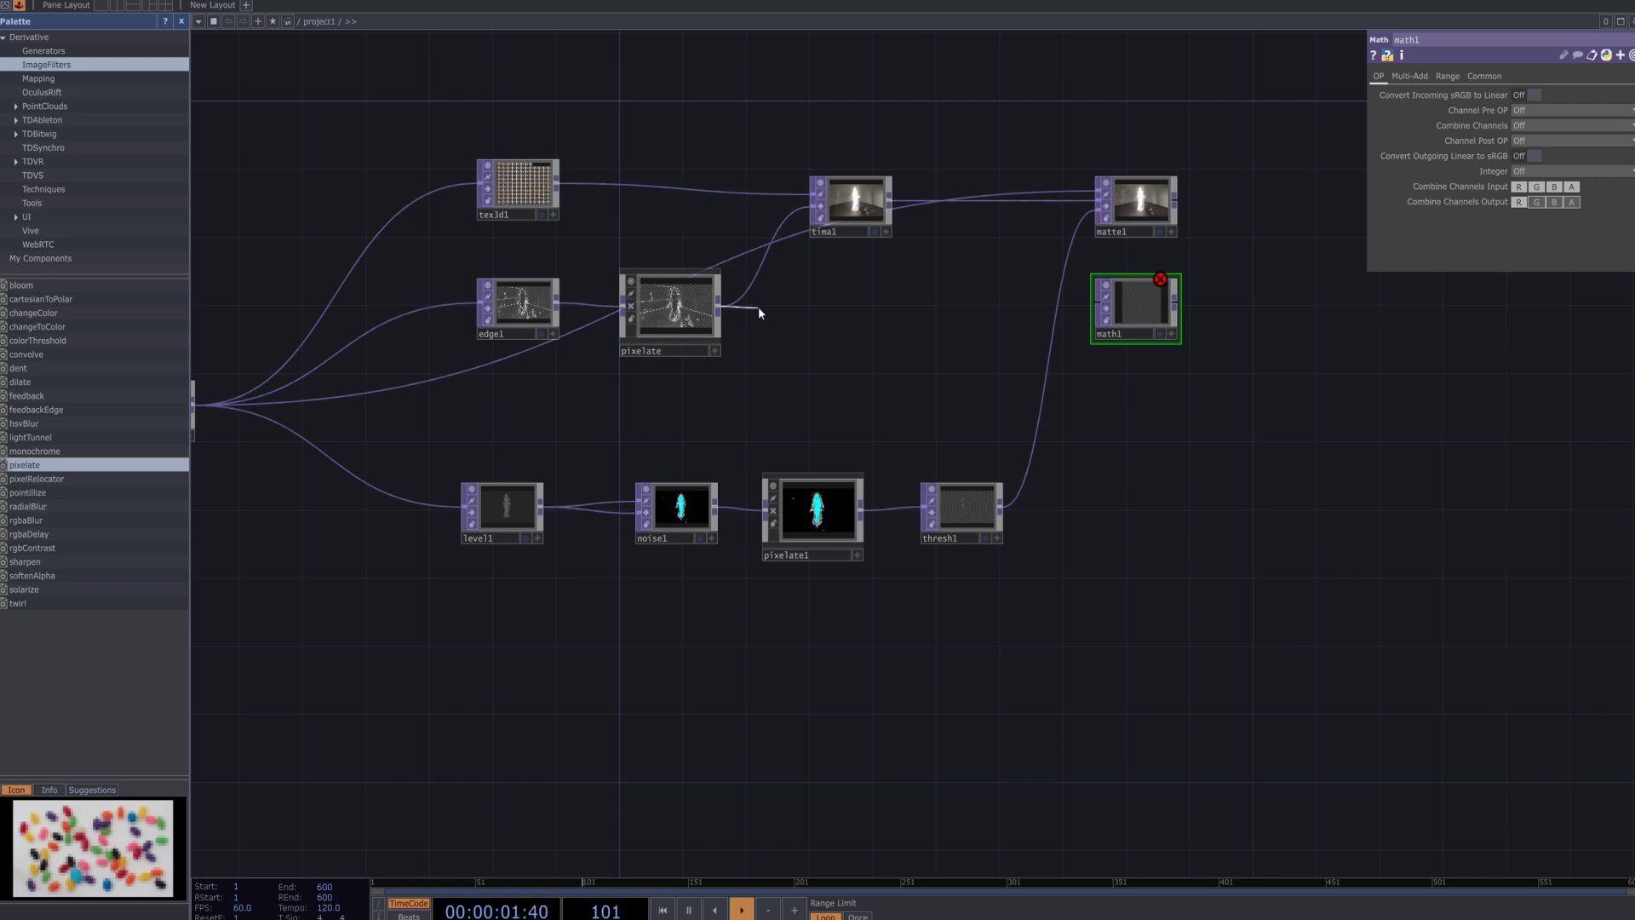
left_click(1102, 307)
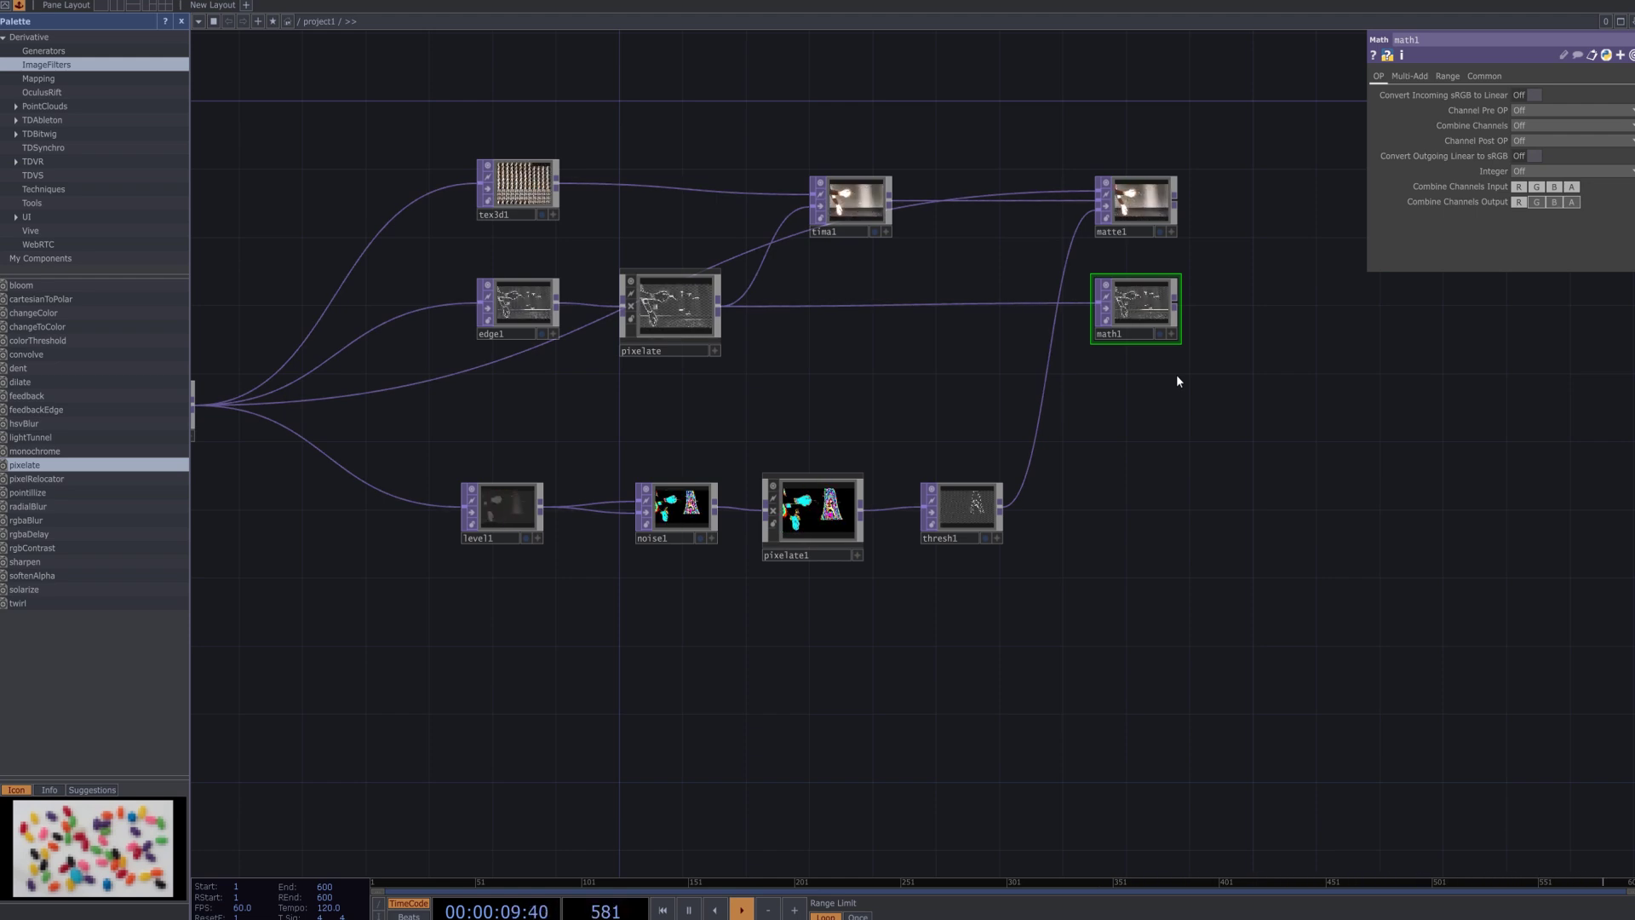
Add a Feedback TOP beyond the Matte TOP with the Matte output wired into it.
left_click_drag(1194, 312, 804, 262)
key("Tab")
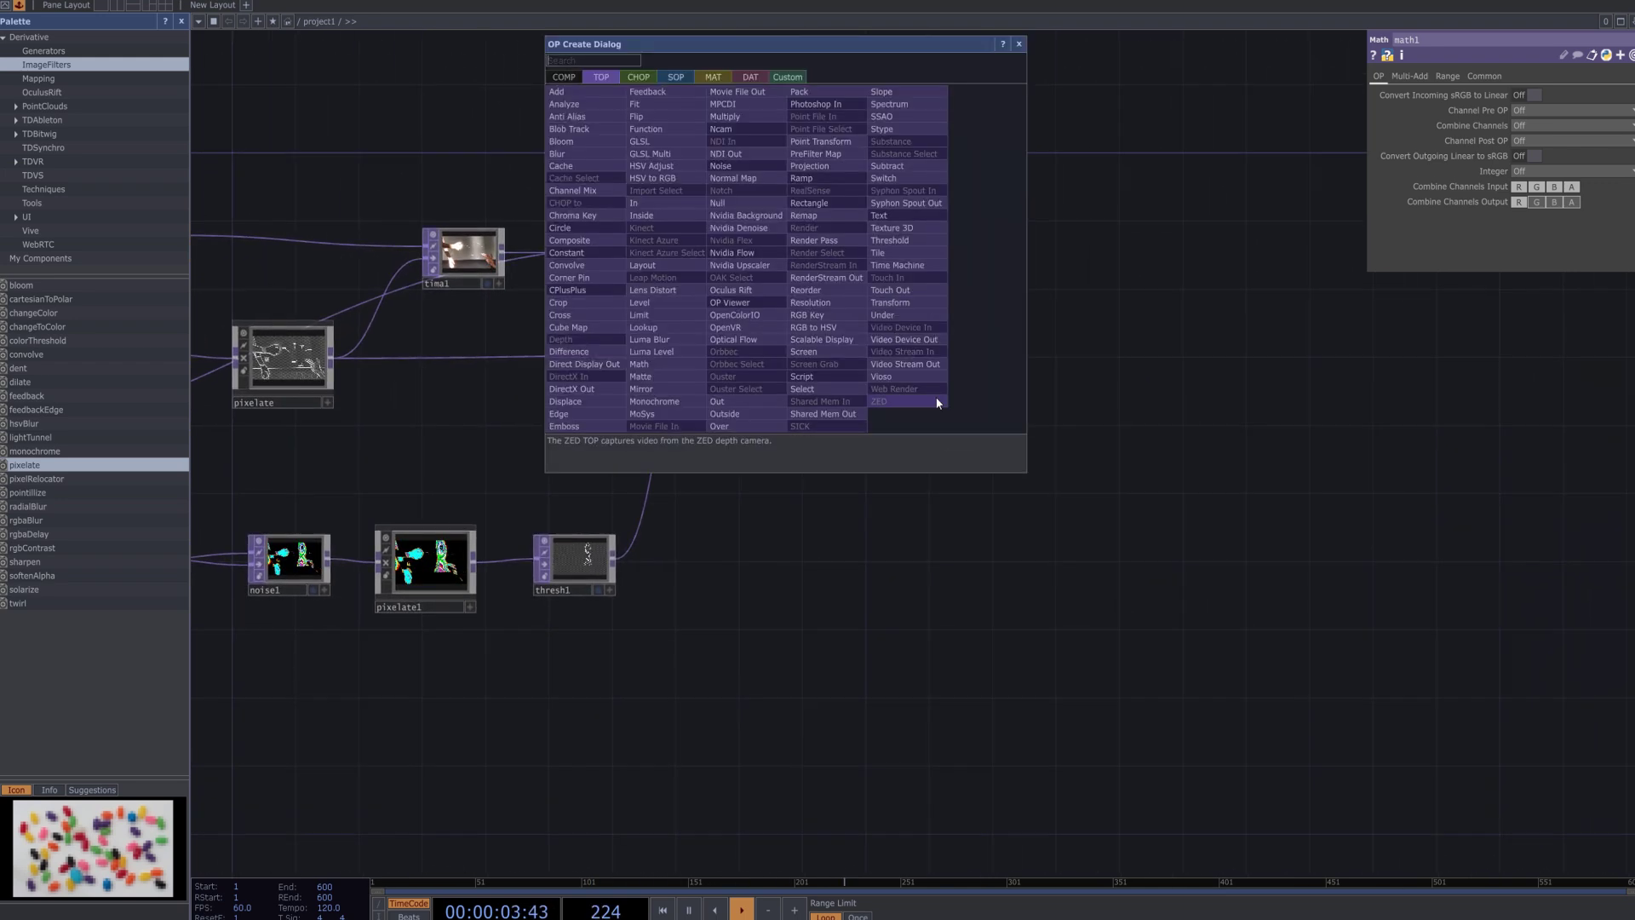
type("feed")
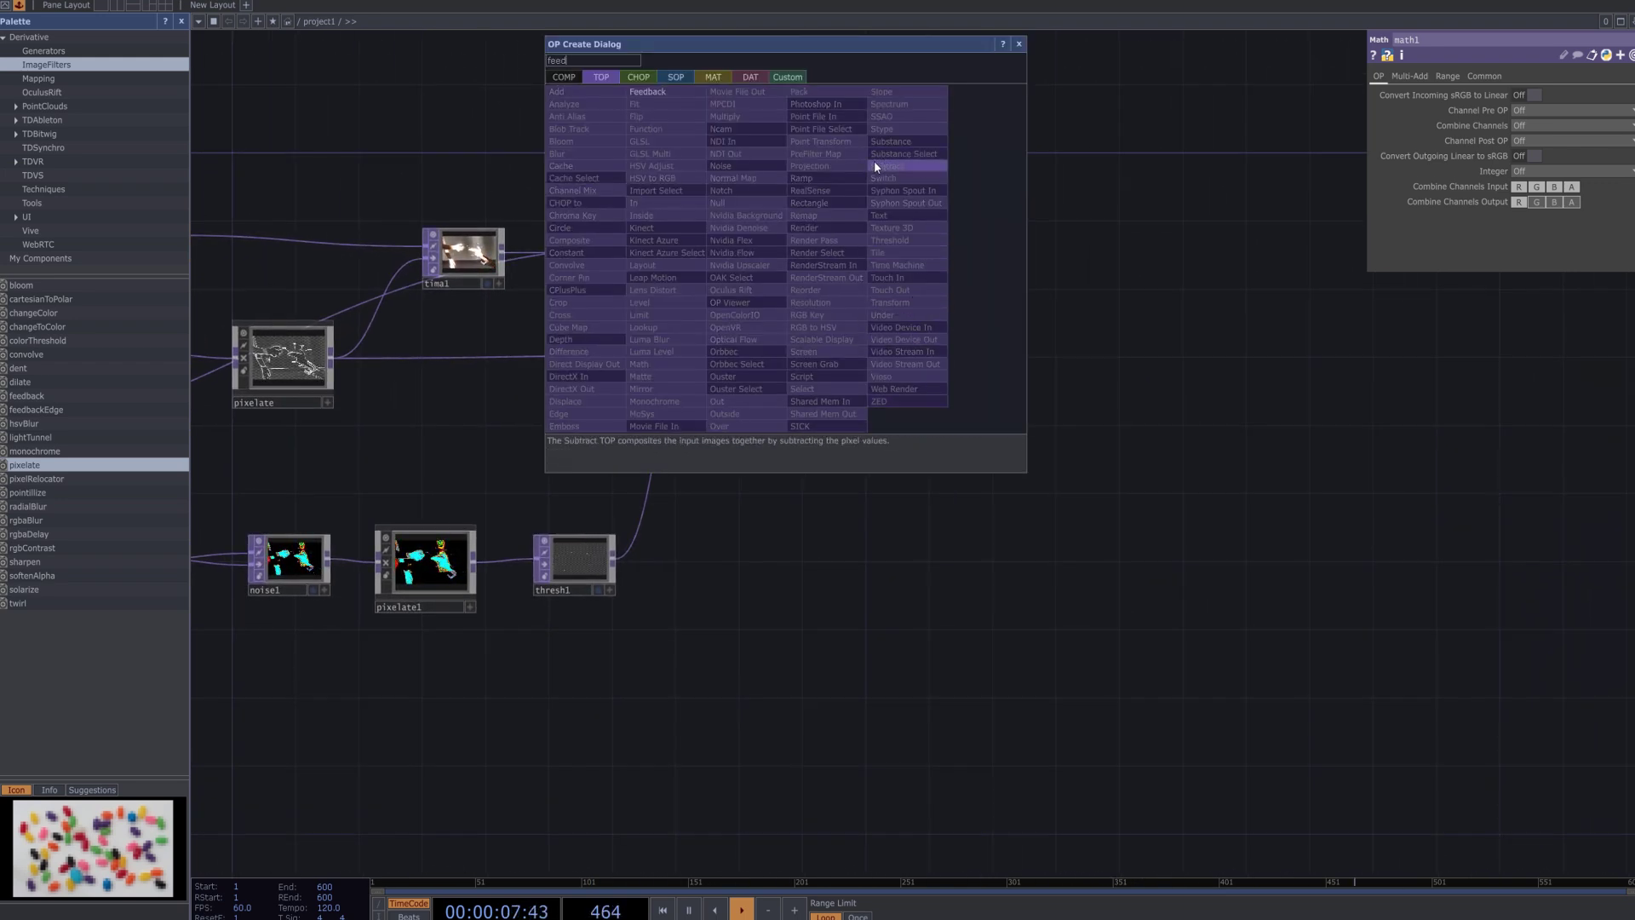
left_click(691, 93)
left_click(895, 262)
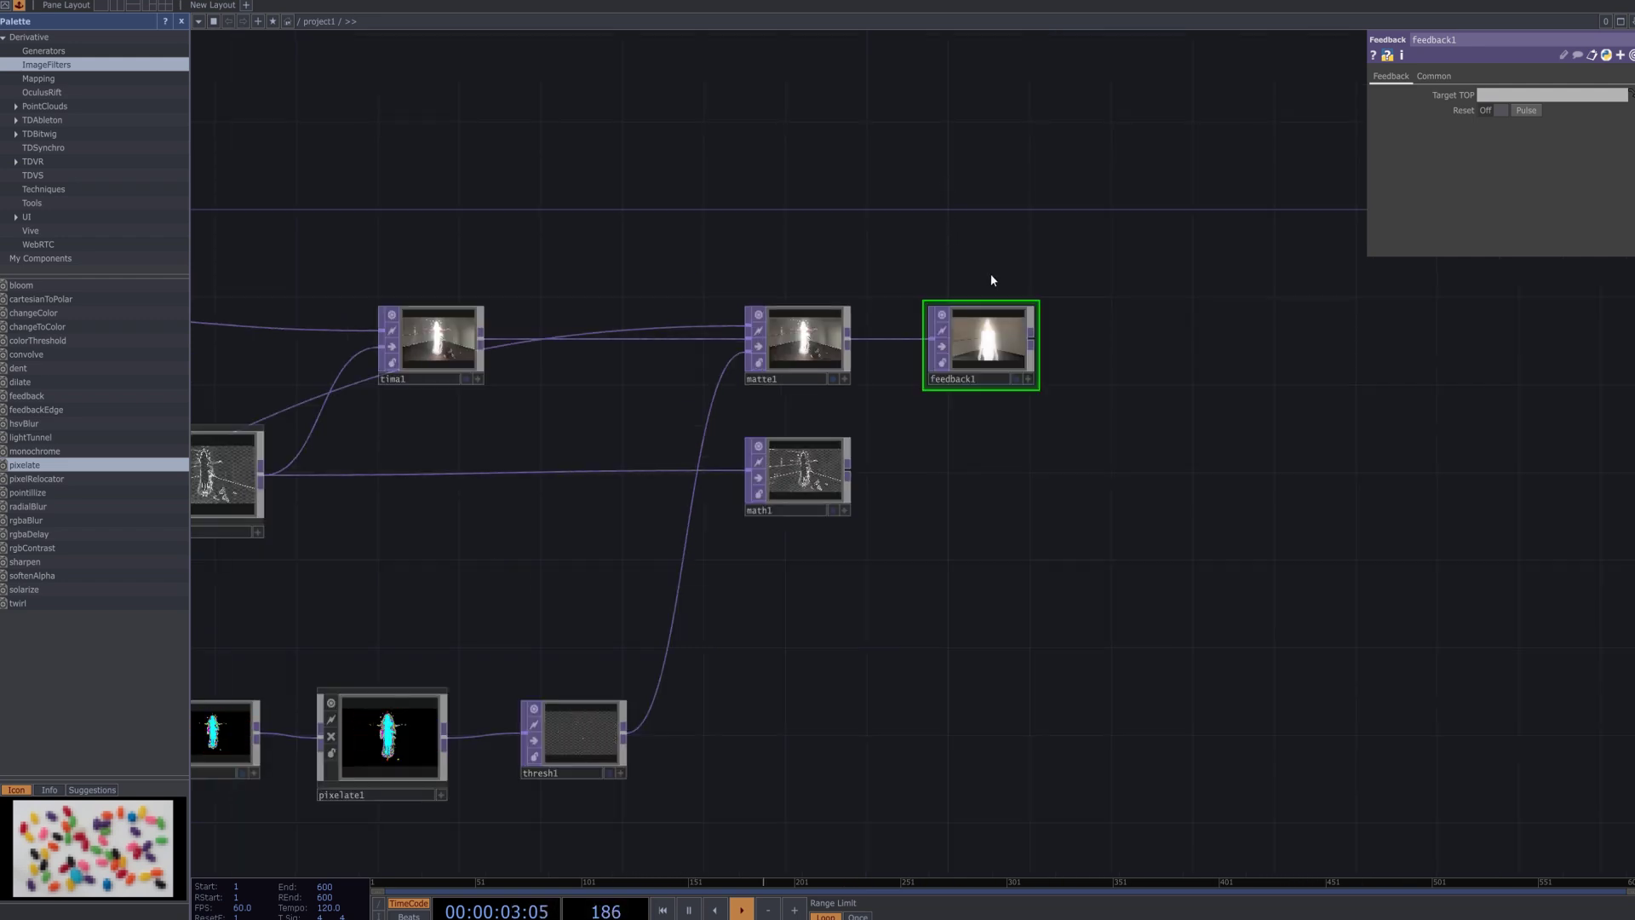
Add a Beat CHOP above the Feedback TOP and set its period to 0.01.
left_click_drag(1161, 416, 1075, 508)
key("Tab")
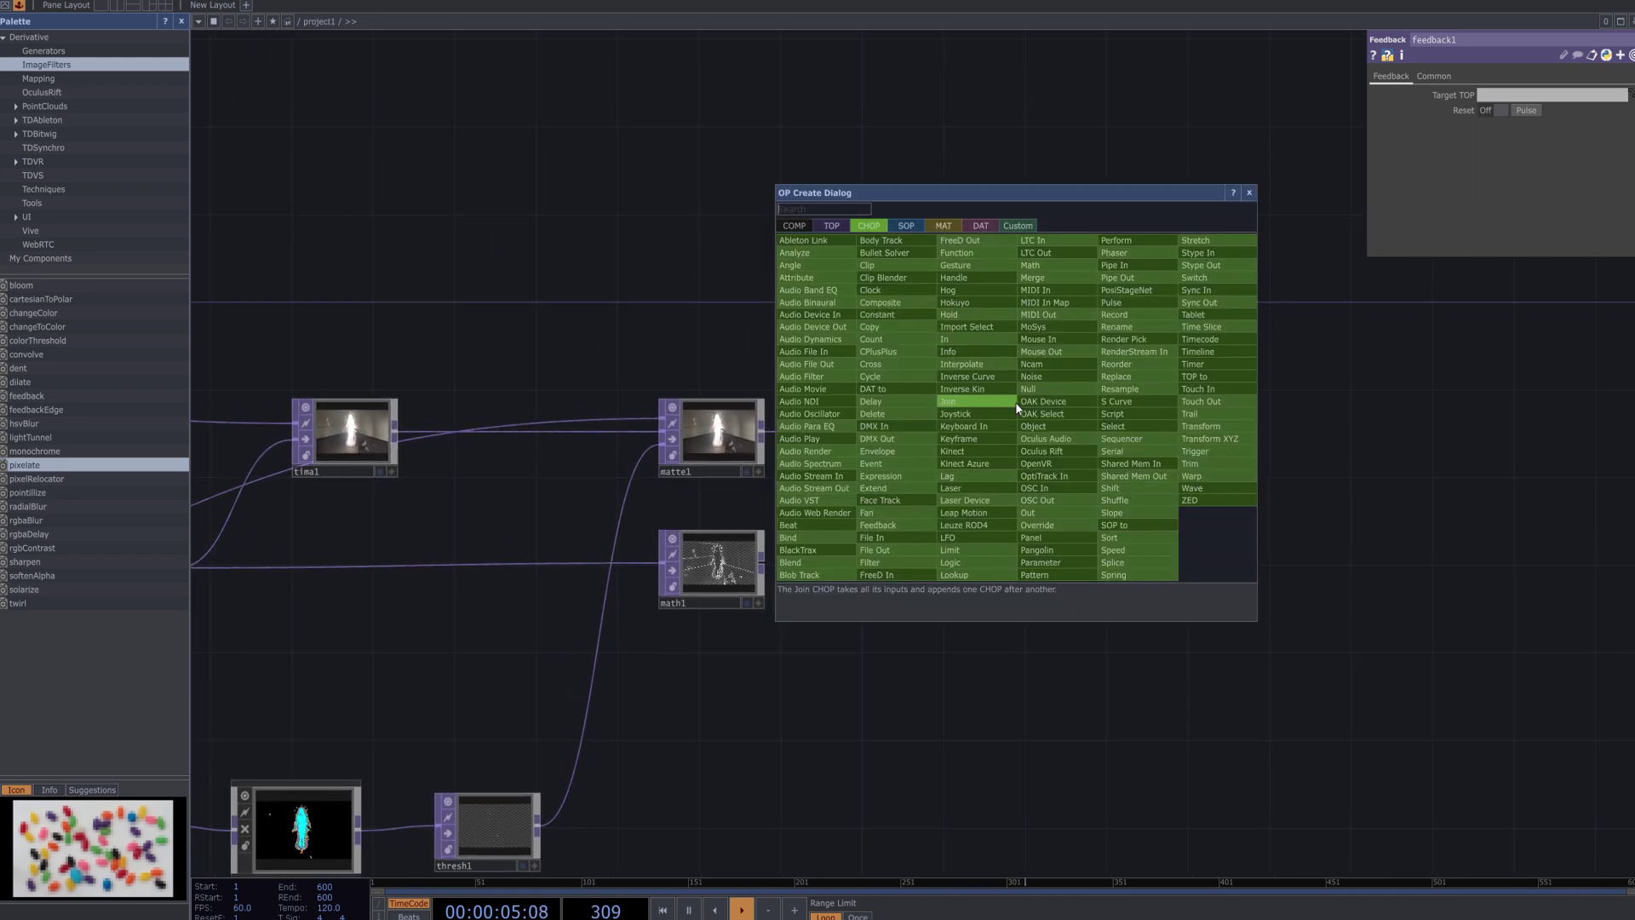
type("b")
left_click(819, 523)
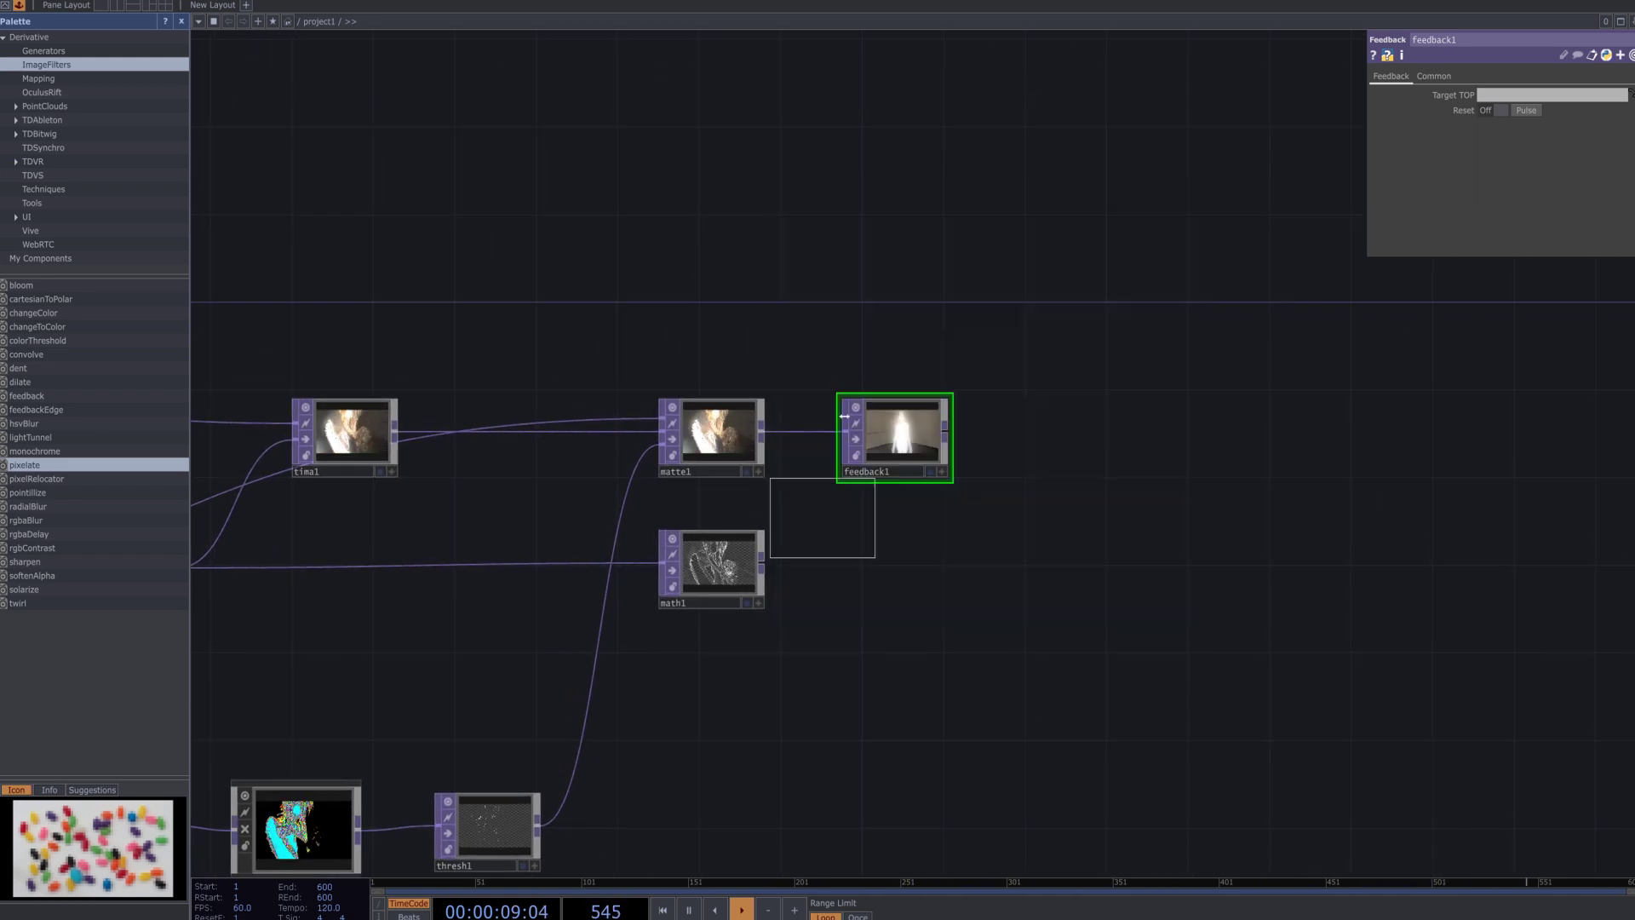
left_click(894, 321)
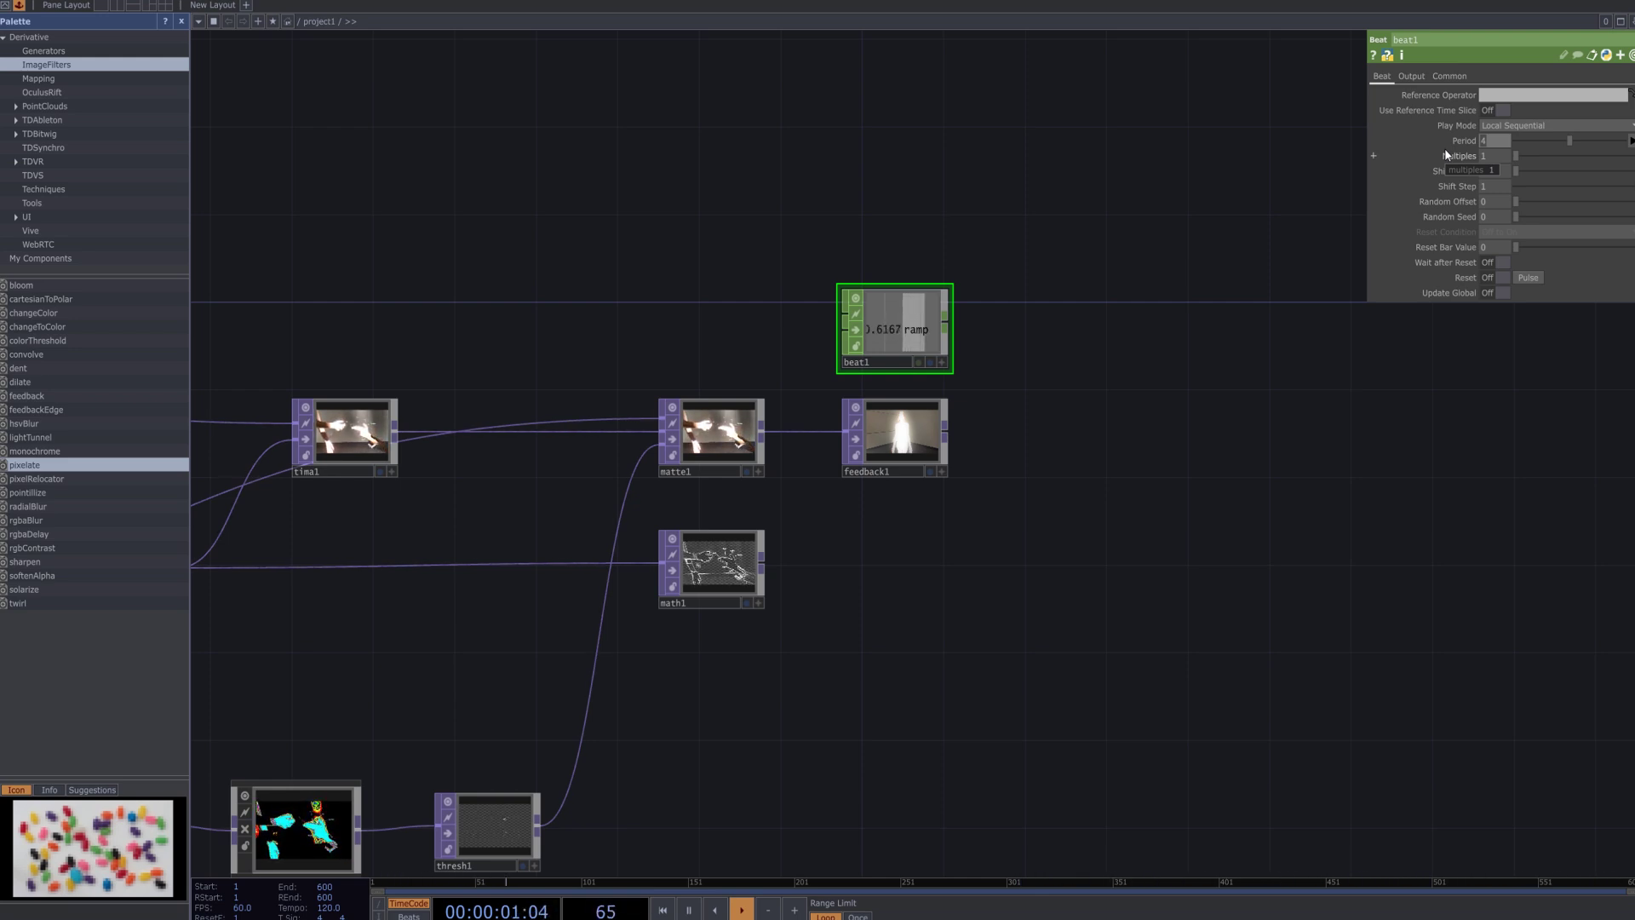
type(".01")
key("Return")
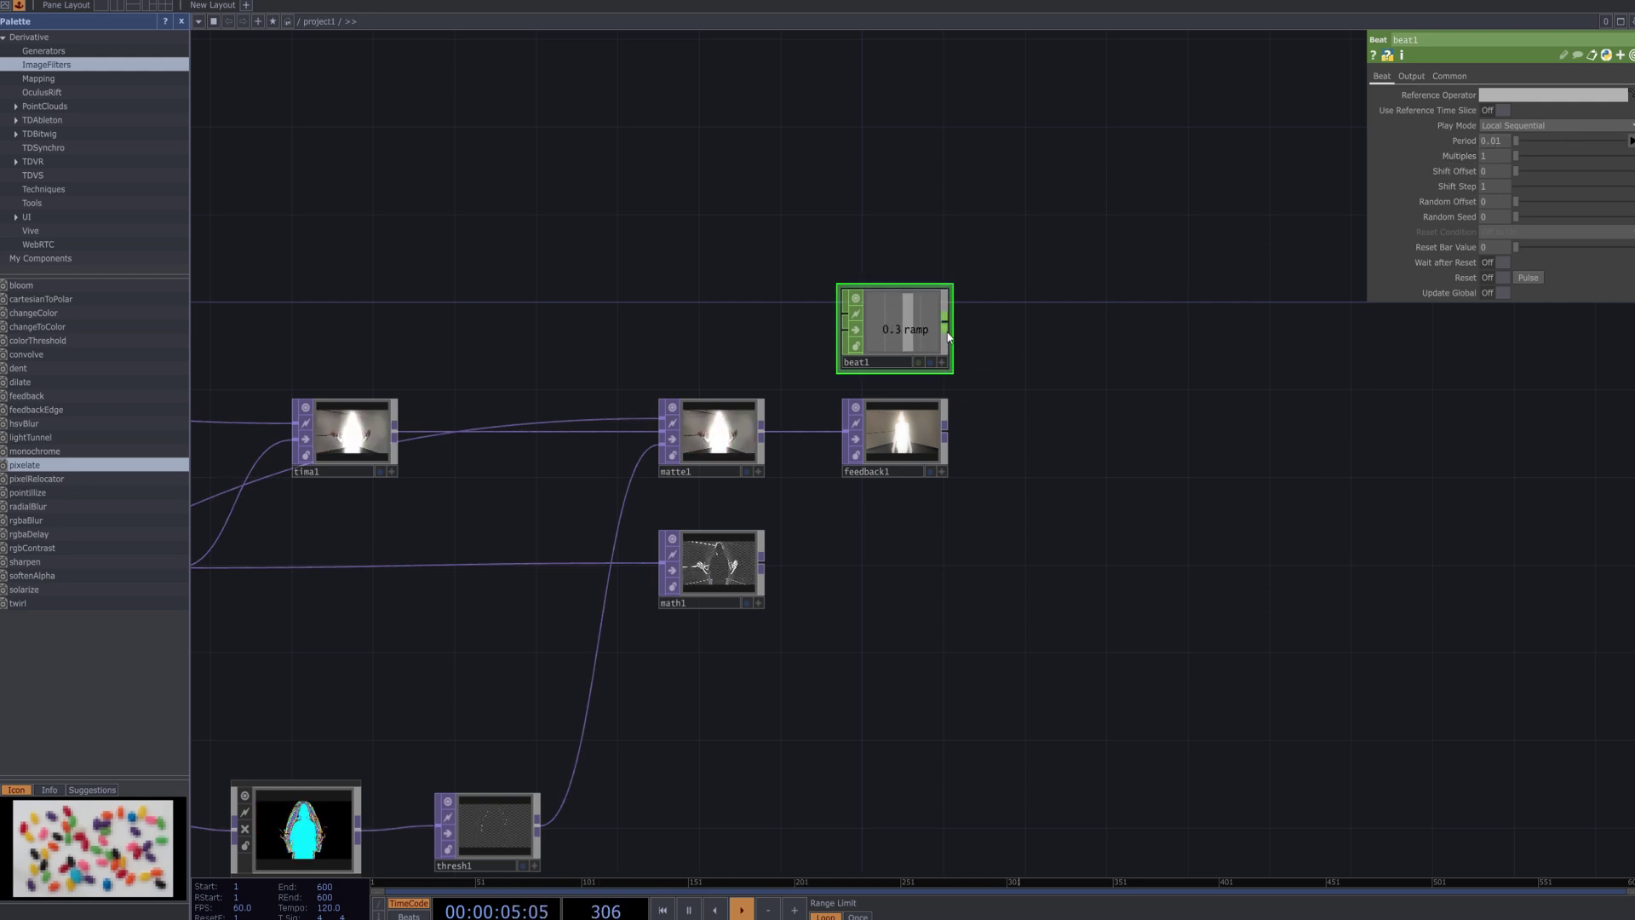
Turn on the Beat CHOP's Use Reference Time Slice and drive the Feedback TOP's Reset with the beat's ramp channel.
left_click(1503, 111)
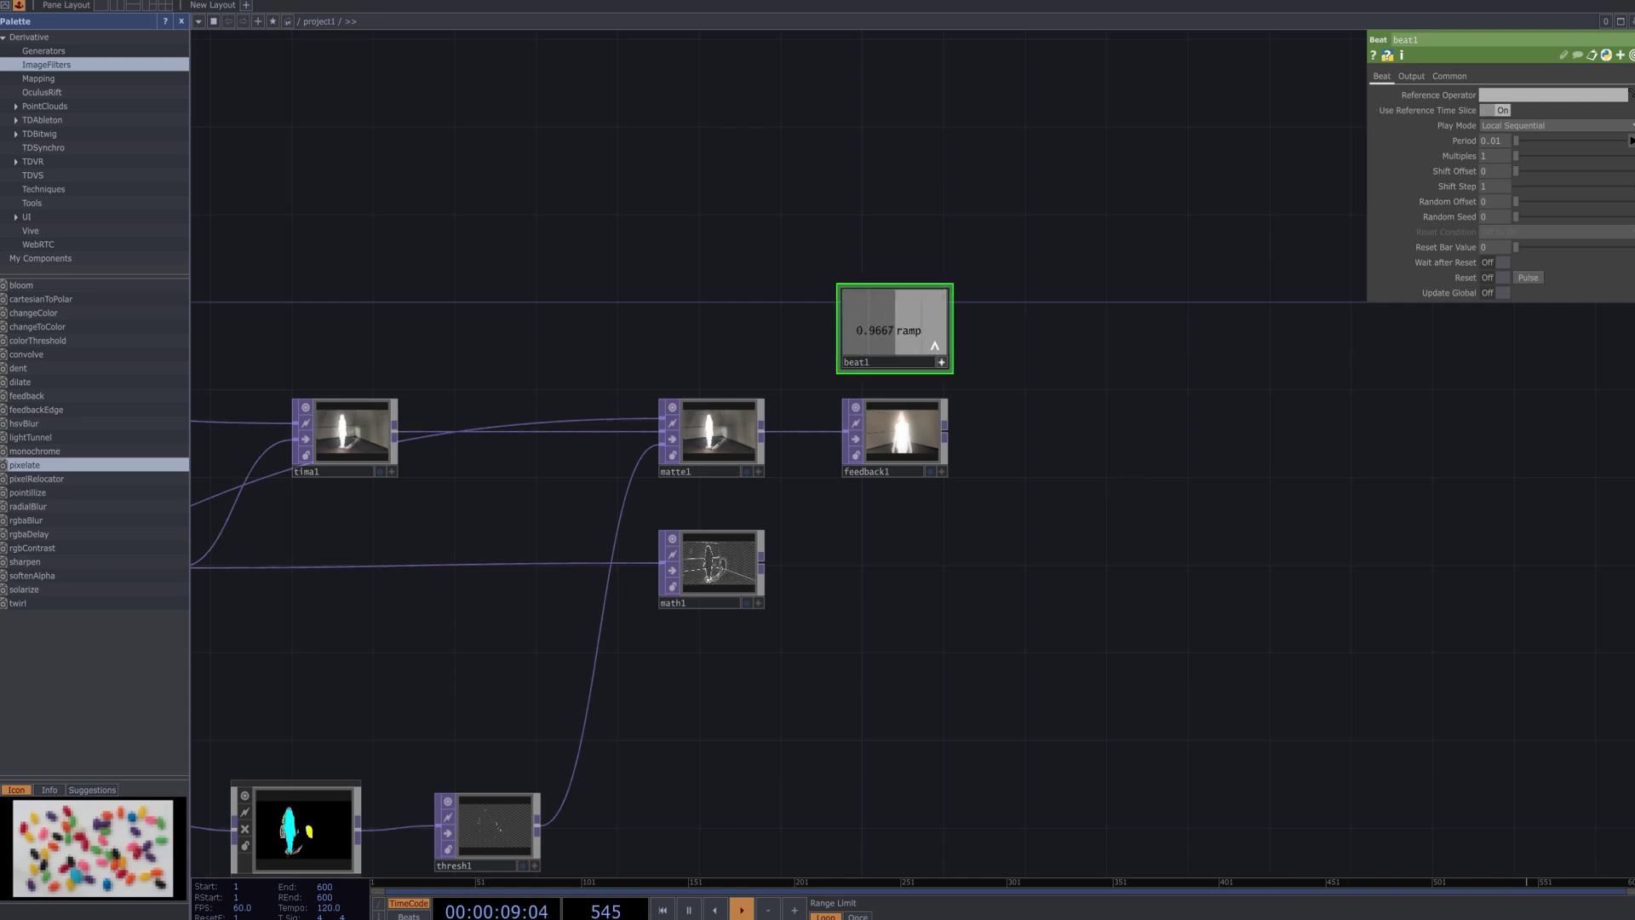
left_click(898, 430)
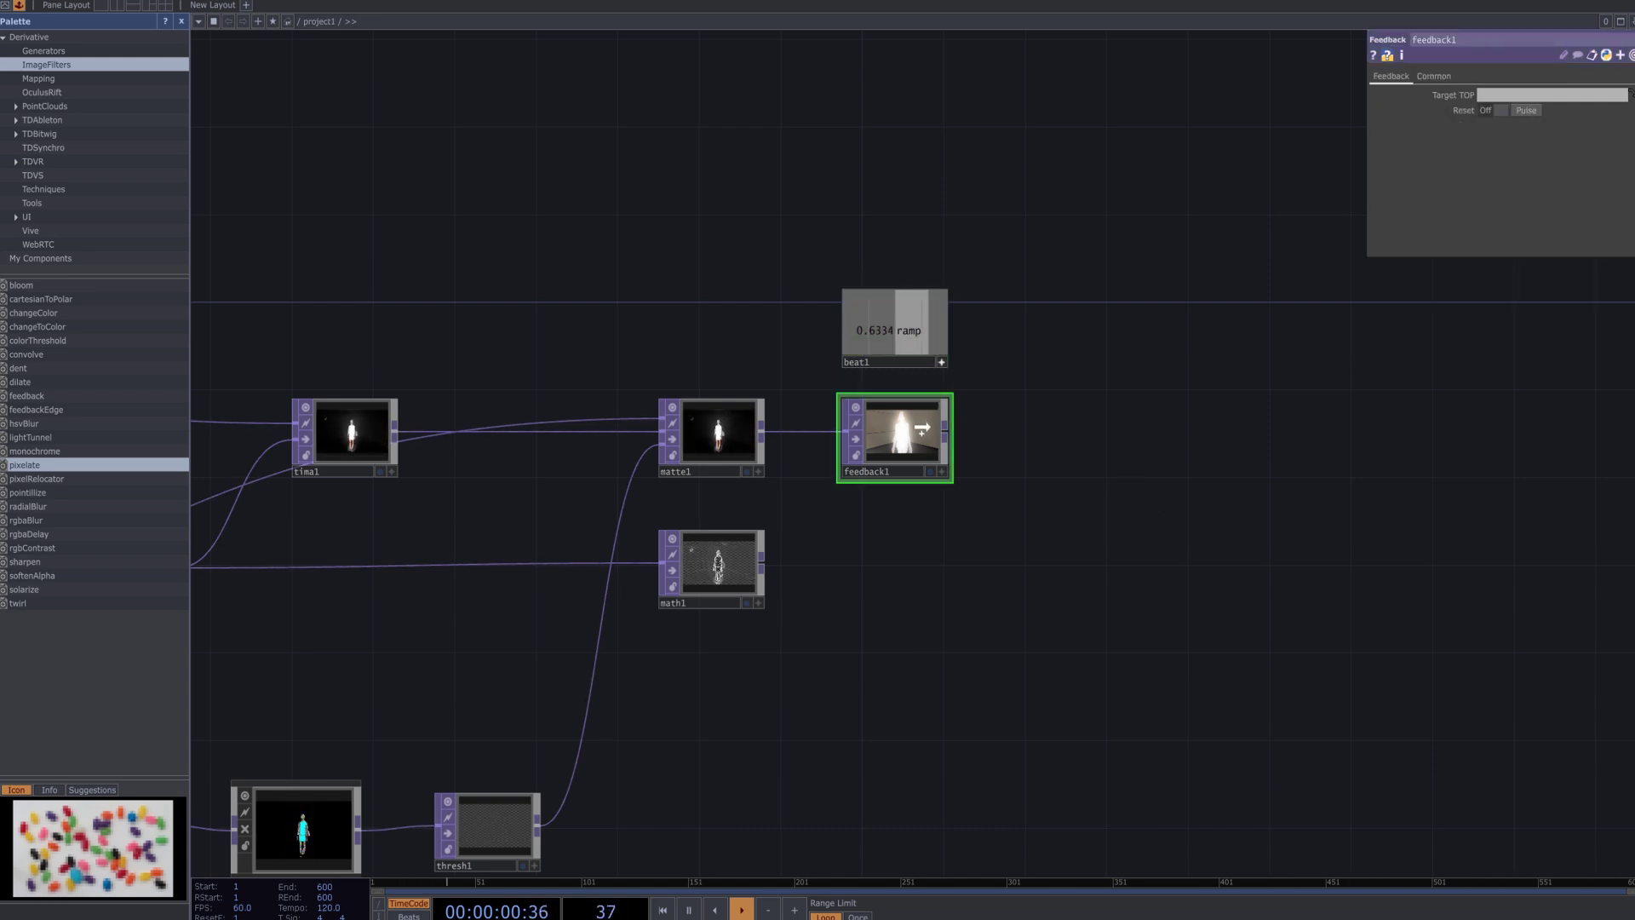
left_click_drag(1479, 110, 1500, 109)
left_click(1503, 109)
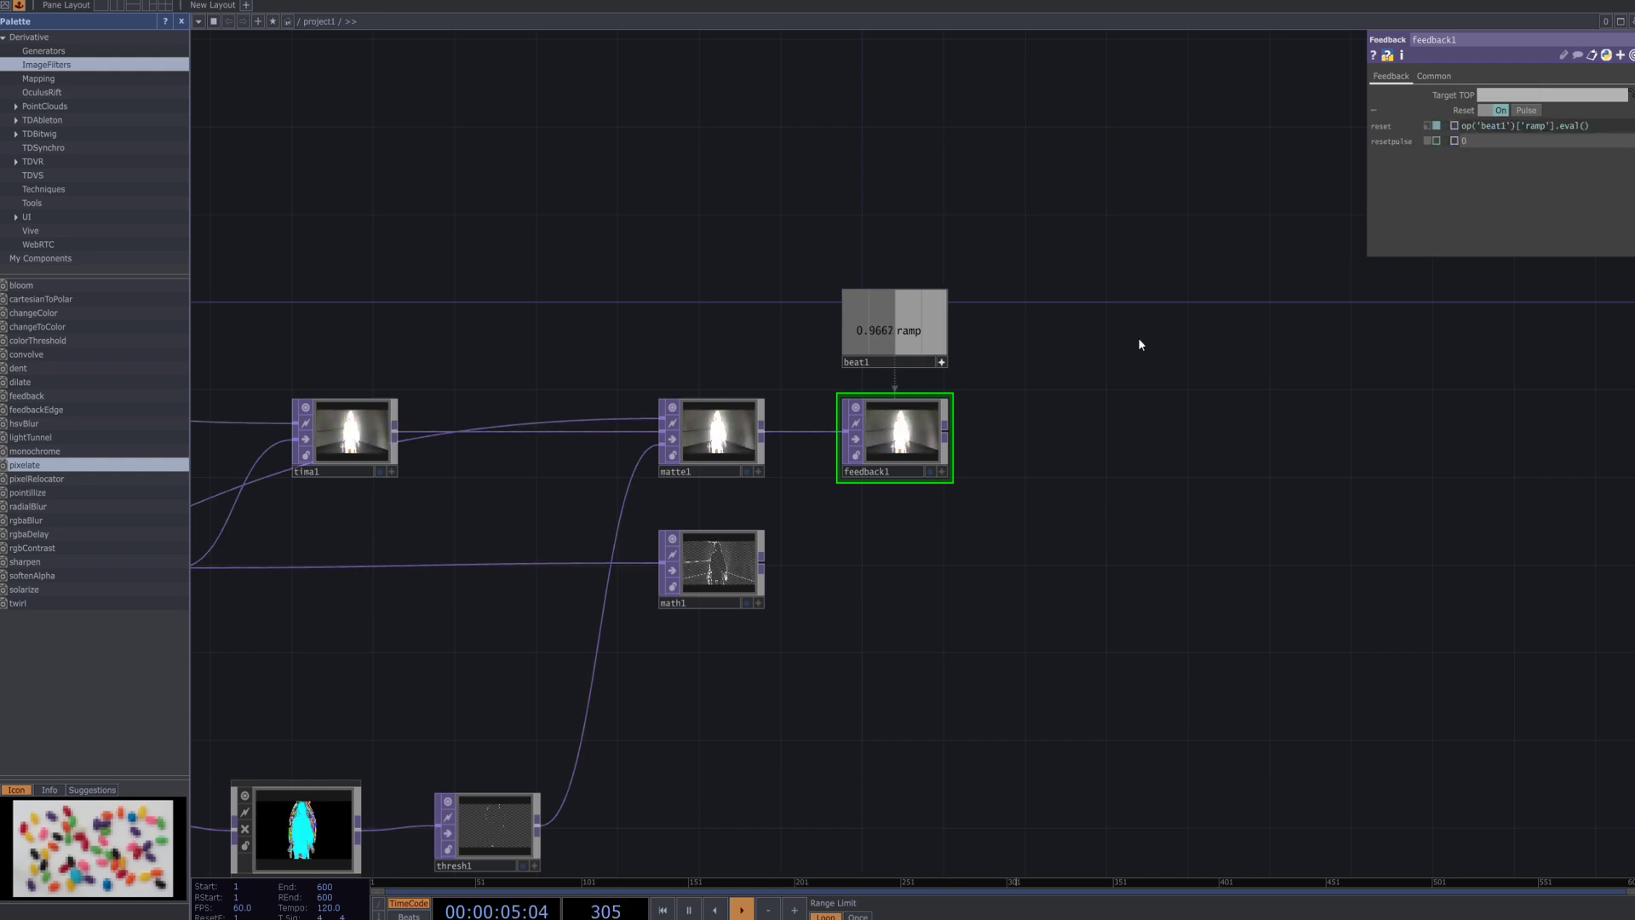
left_click_drag(1091, 506, 1148, 393)
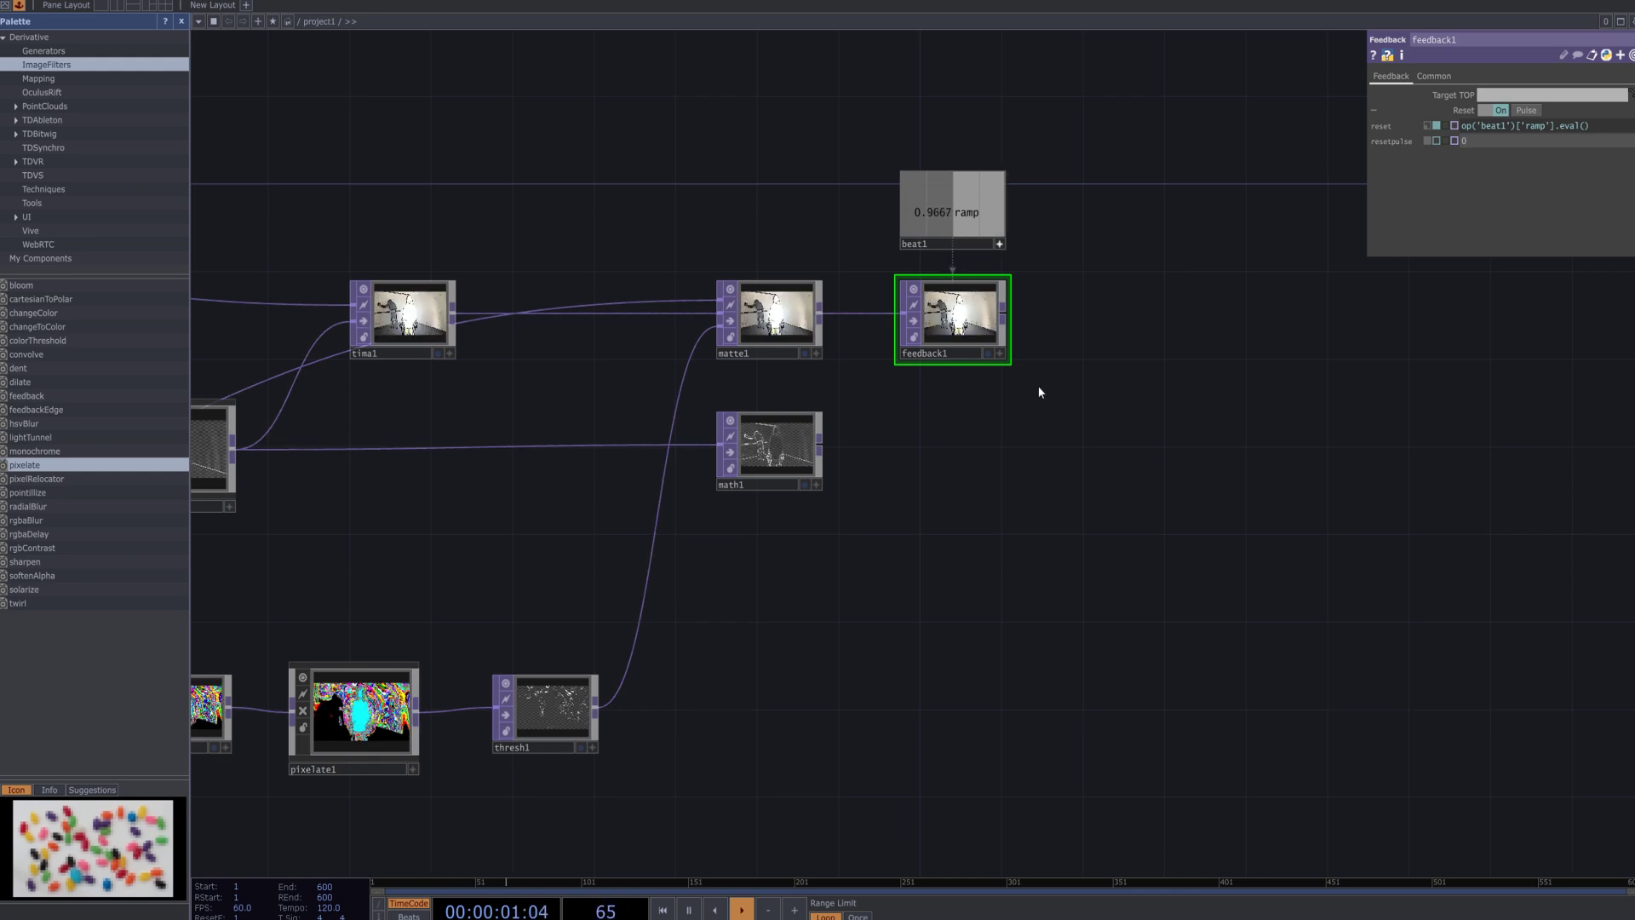
Set the Math TOP's Pre-Add to -0.5, Multiply to 2.9 and Post-Add to -2.3.
left_click(811, 426)
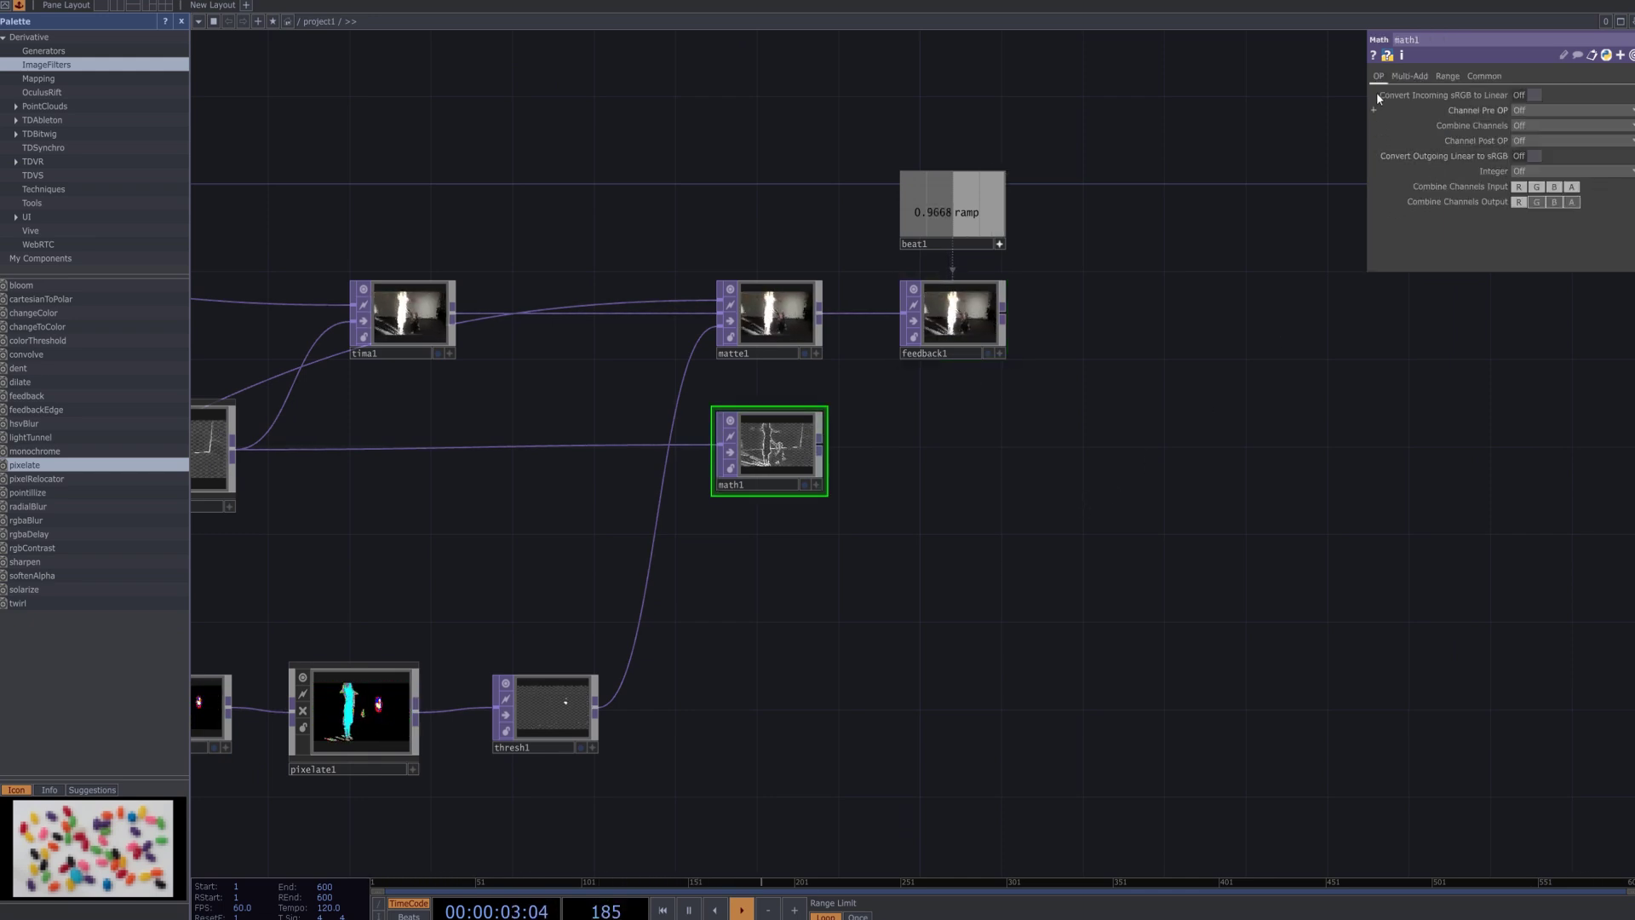
left_click(1430, 87)
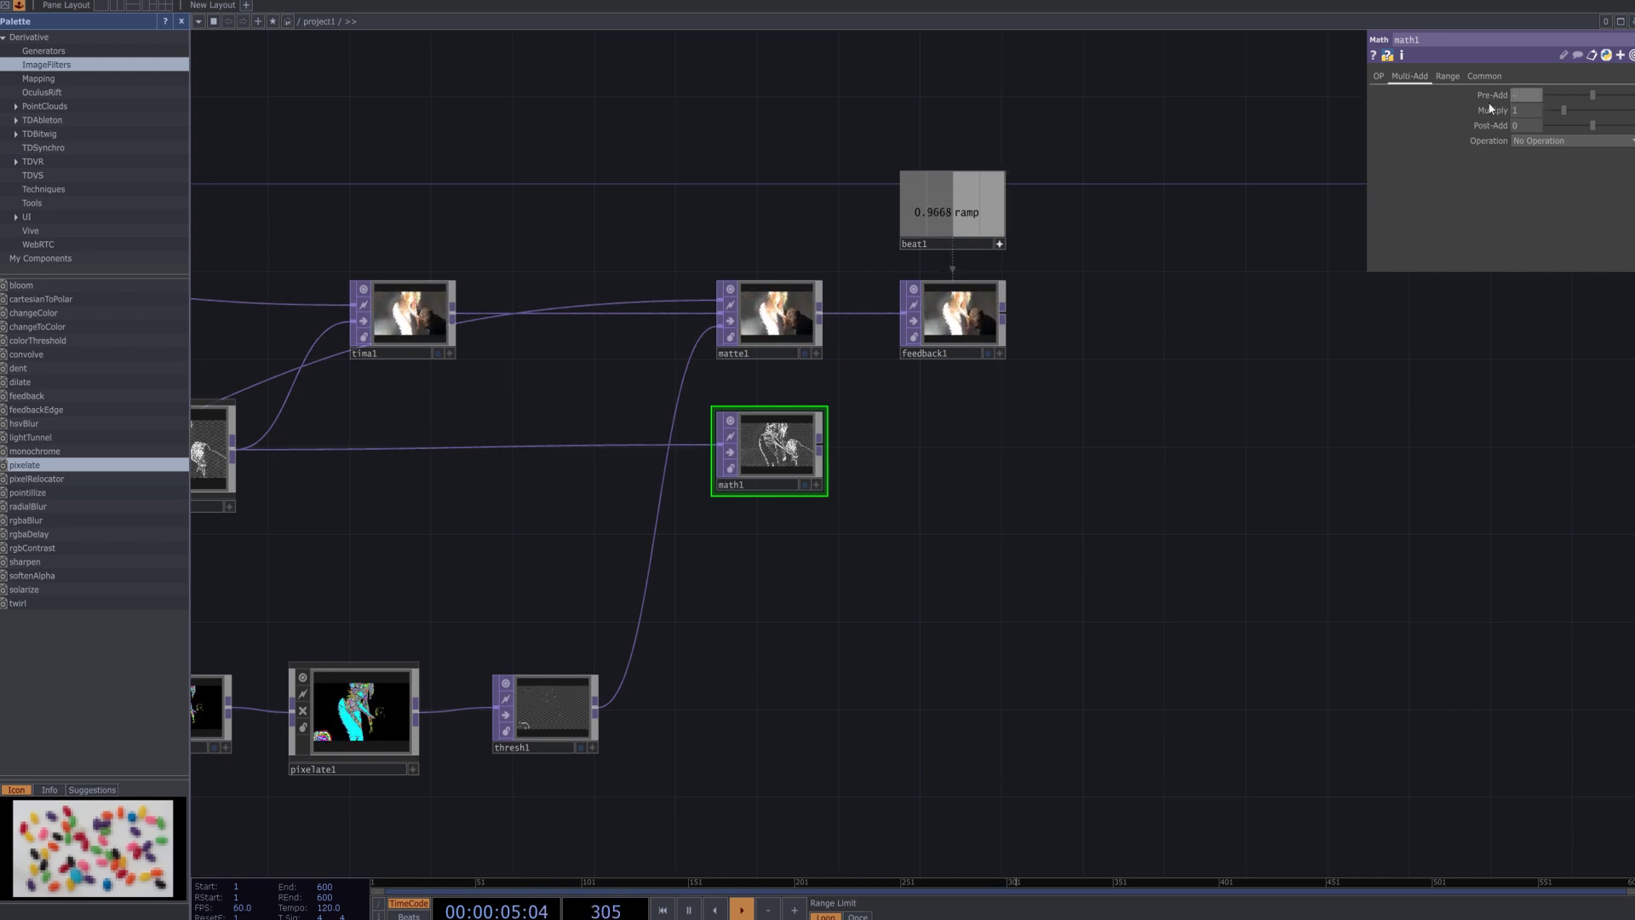
type("0.5")
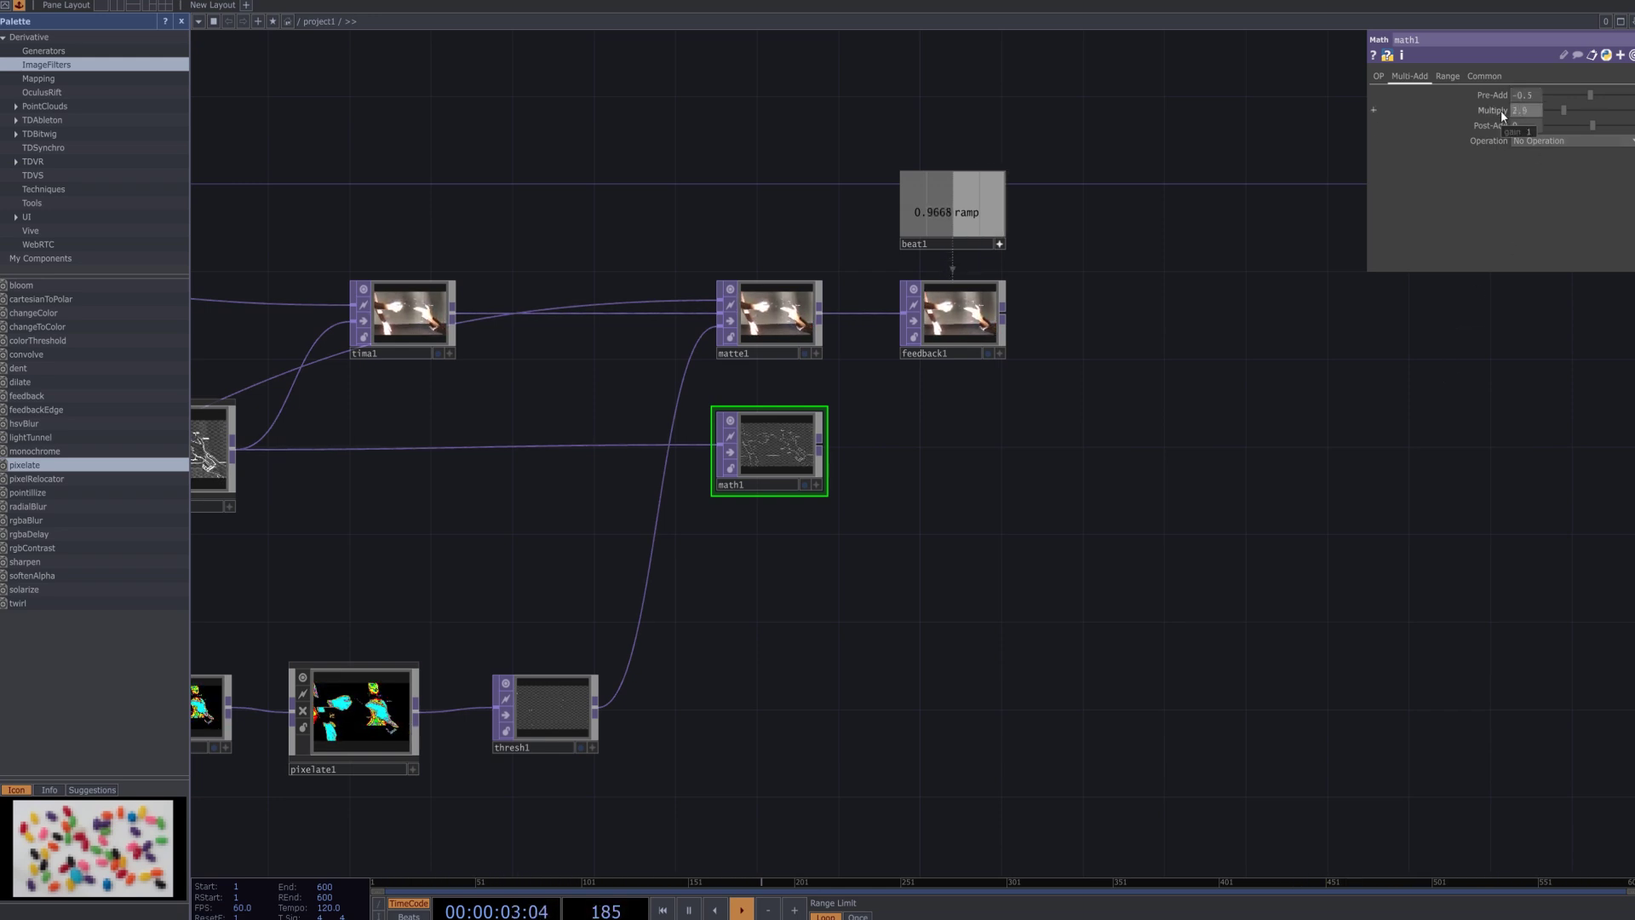
left_click_drag(1574, 565, 1571, 555)
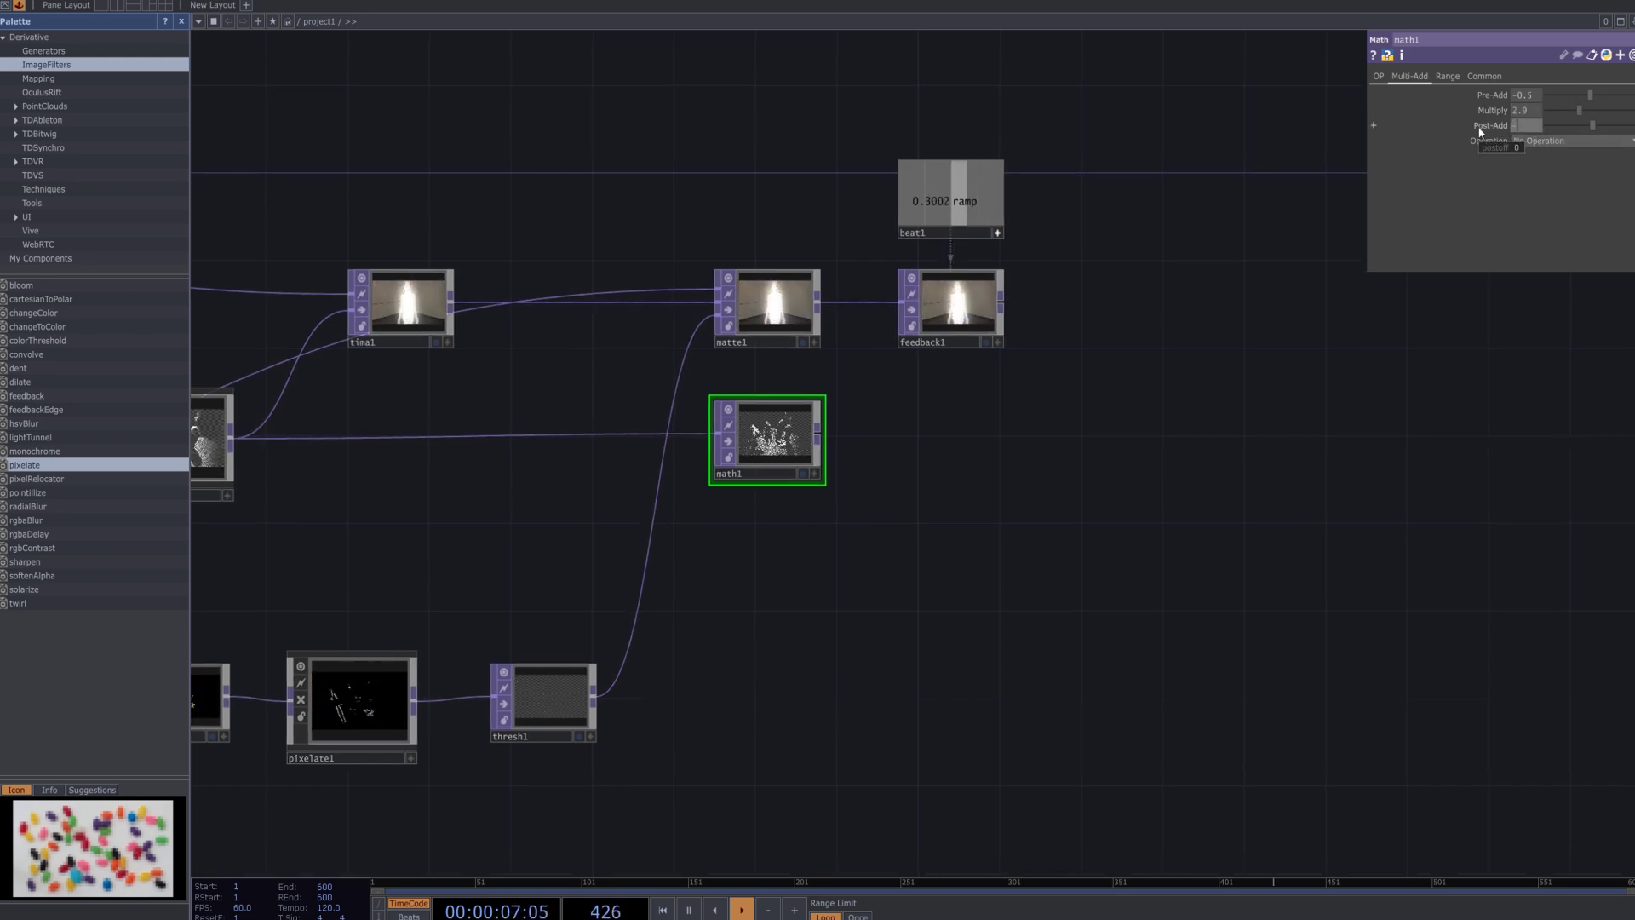
type("-.")
key("Return")
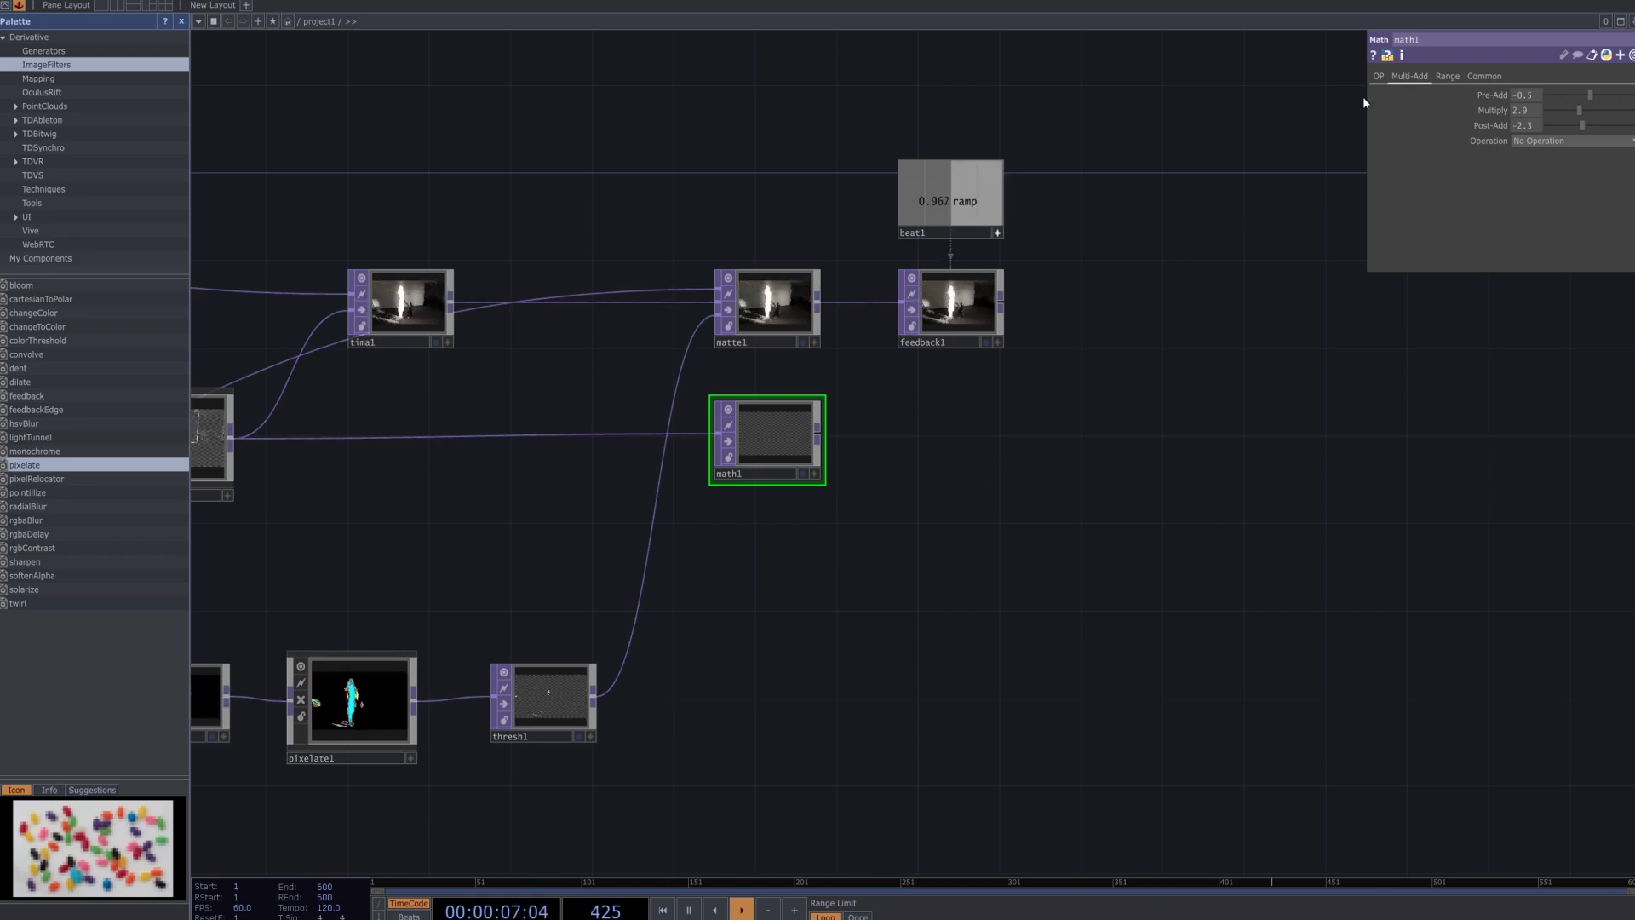
left_click(1380, 79)
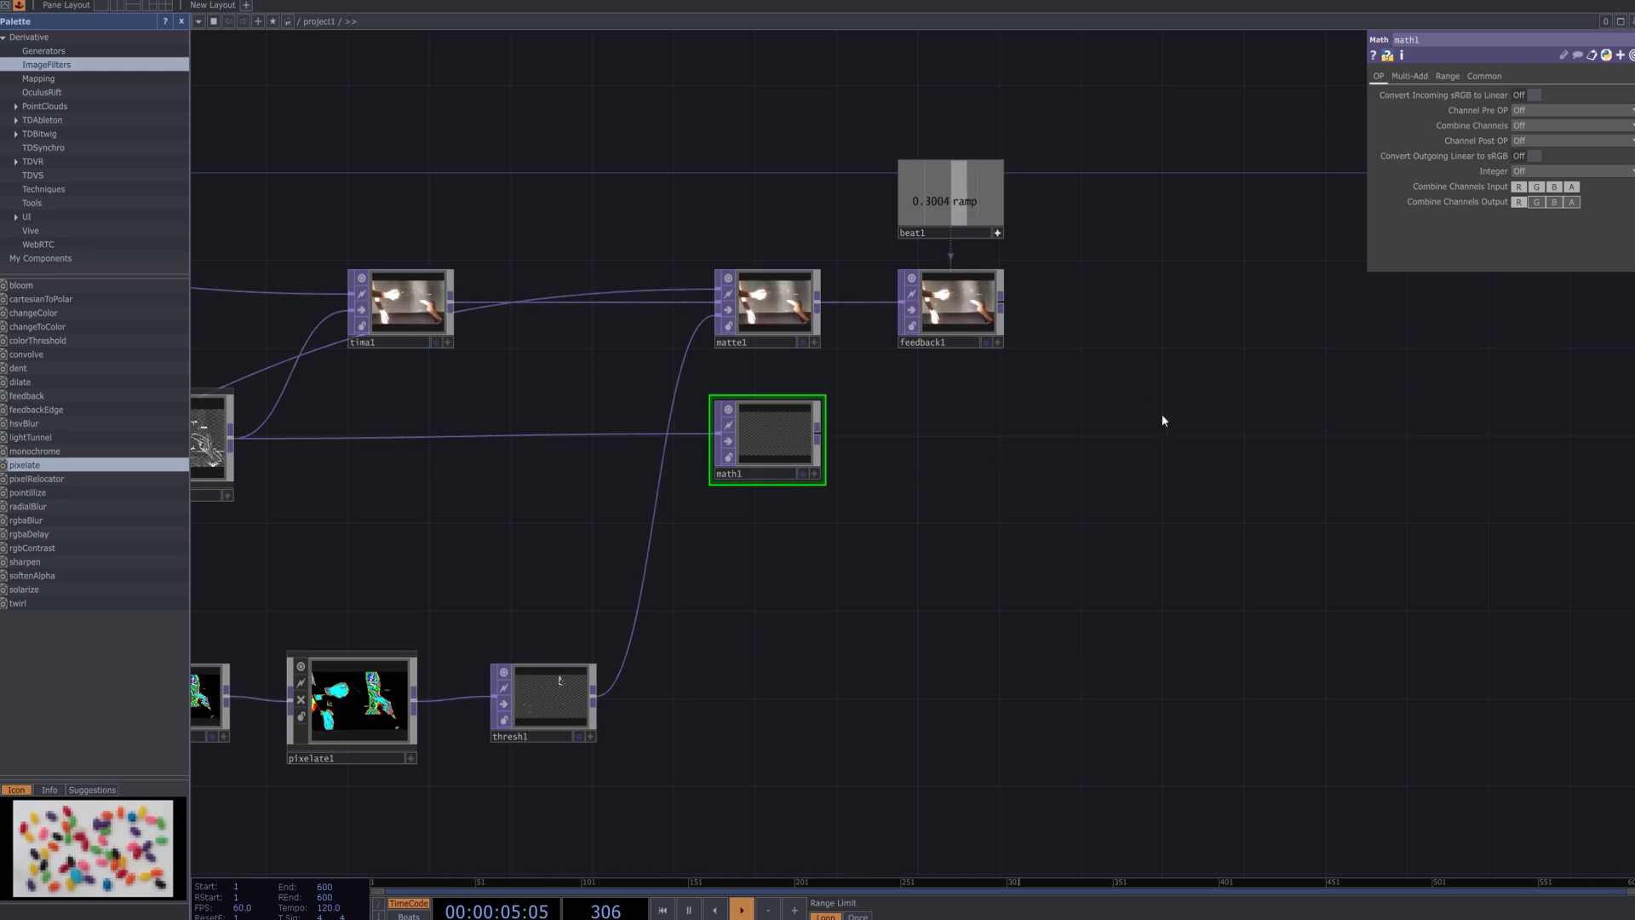
Add a Displace TOP, wiring the Feedback TOP into its first input and the Math TOP into its second.
key("Tab")
left_click(972, 235)
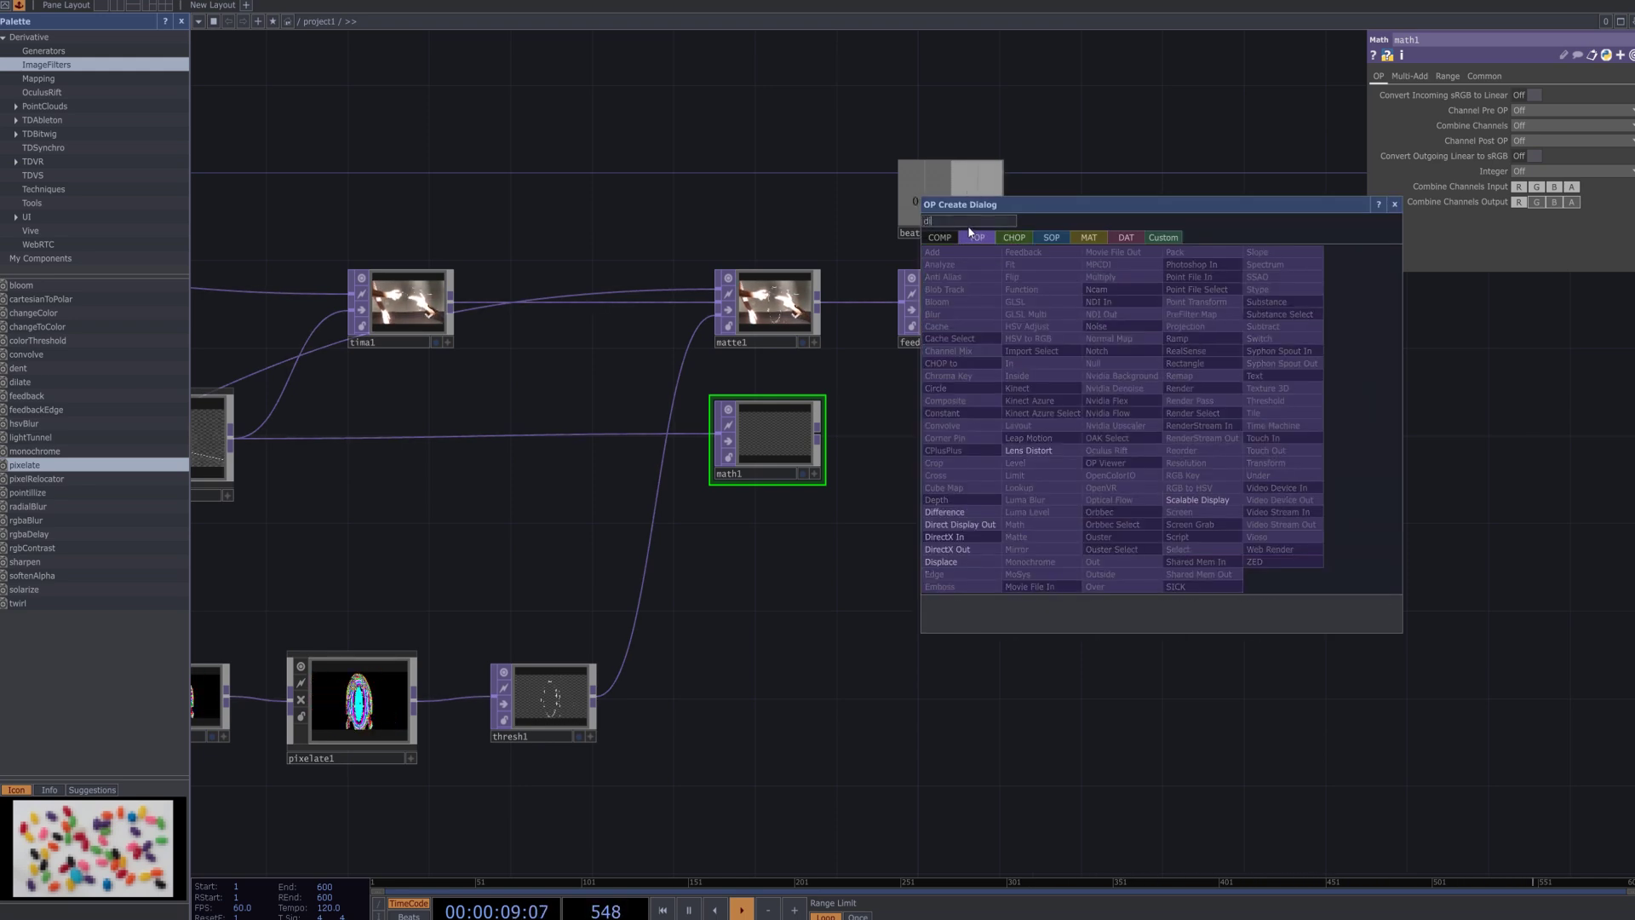
type("dis")
left_click(979, 559)
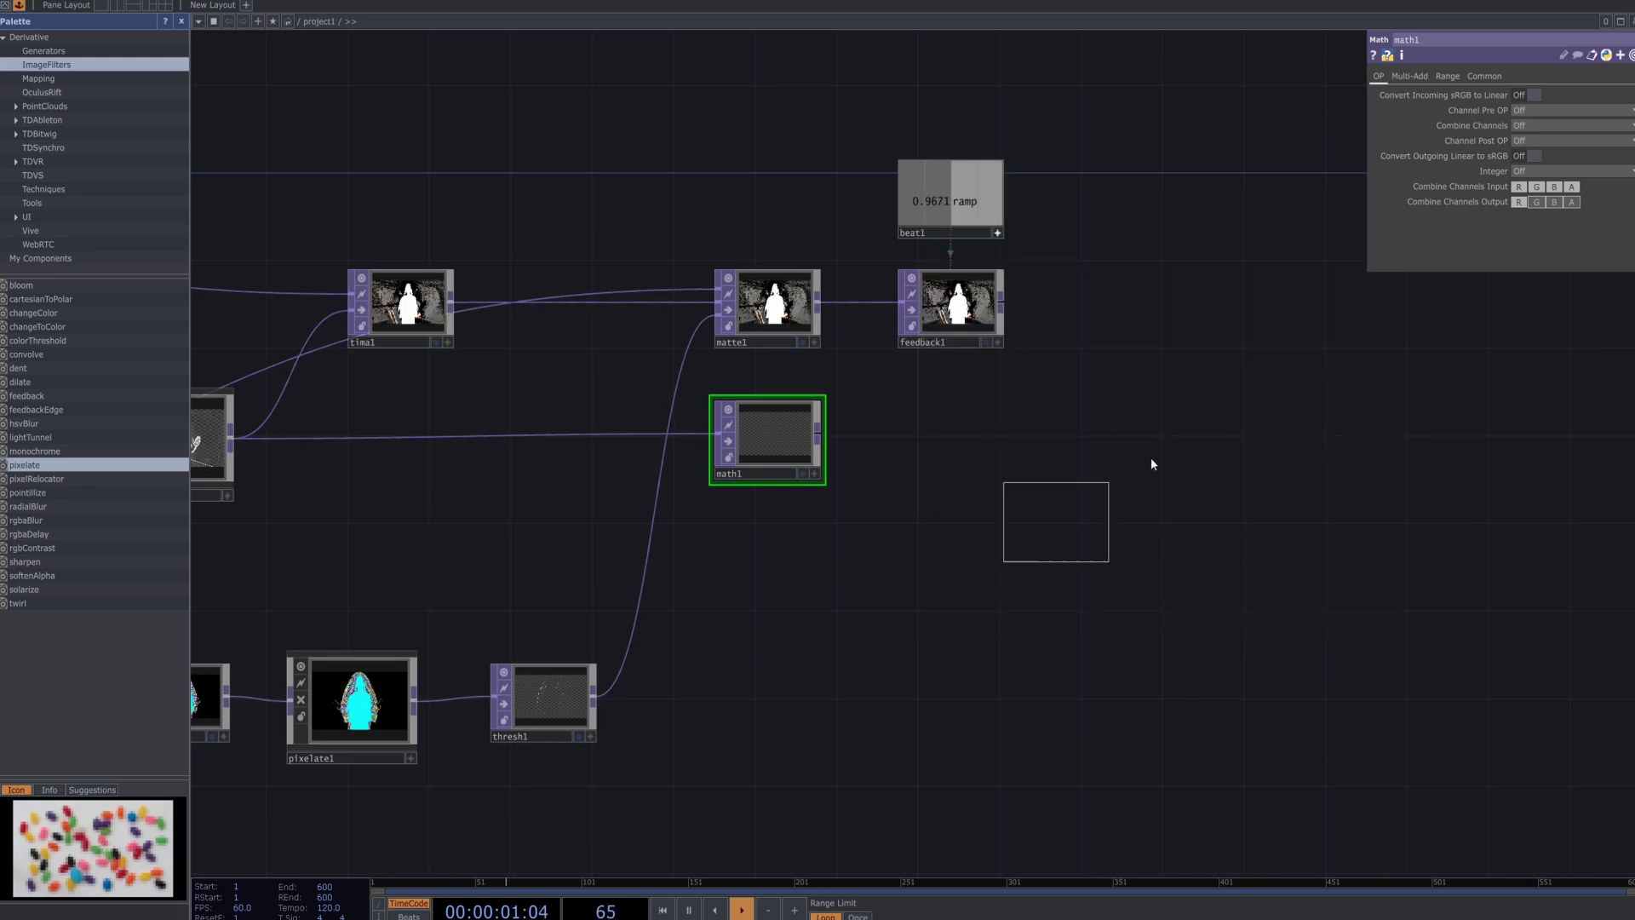
left_click(1161, 427)
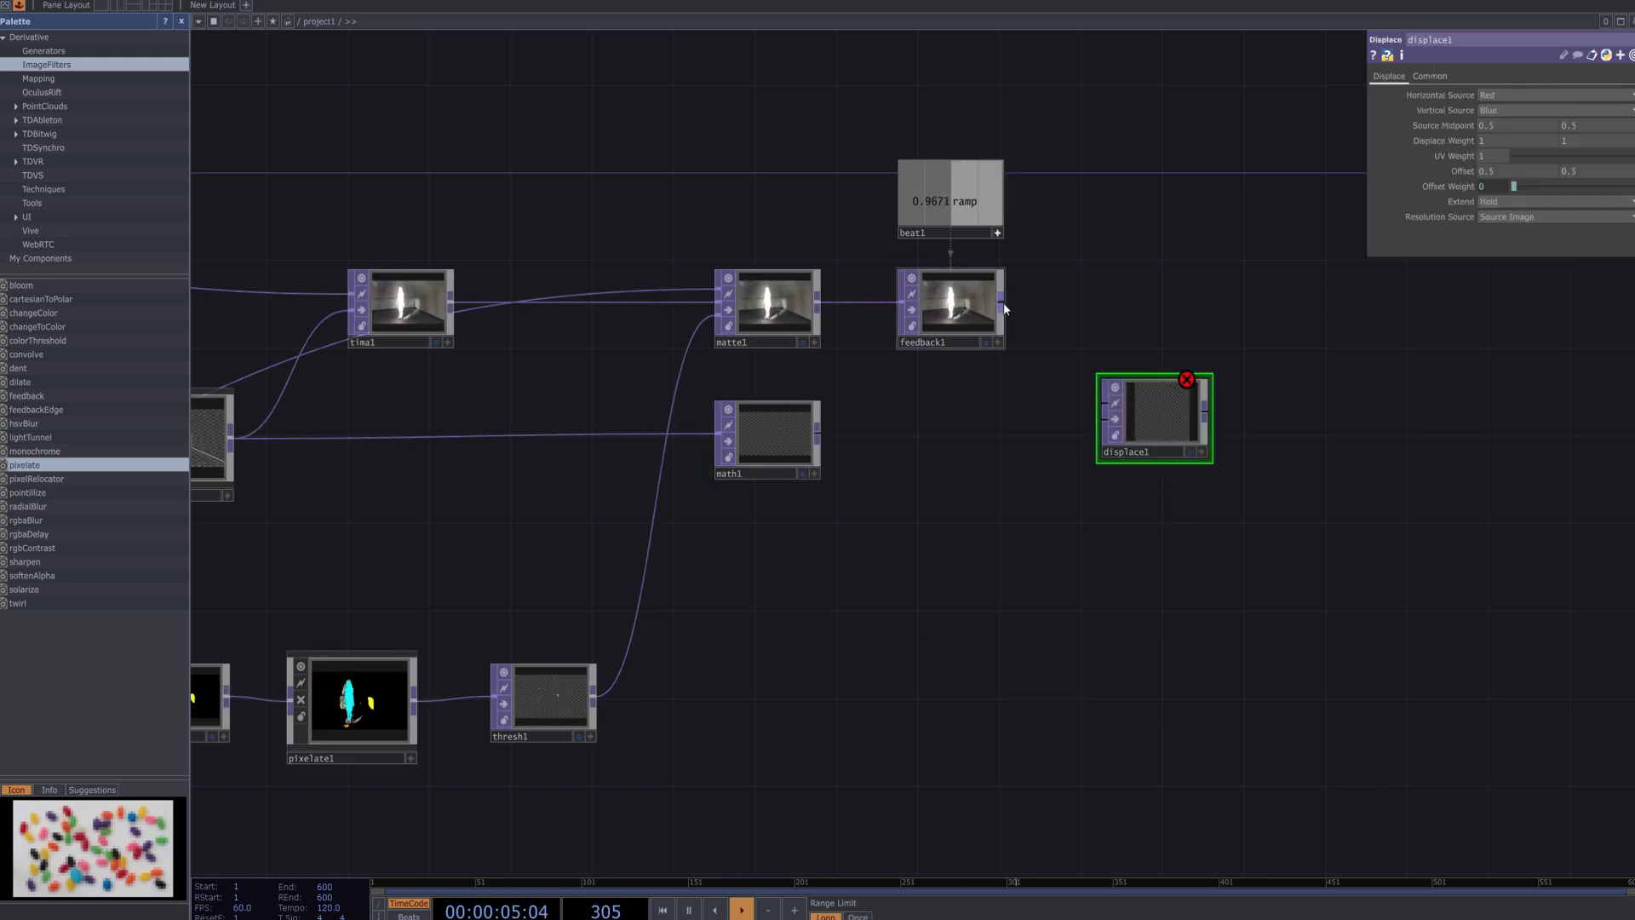
left_click_drag(1002, 307, 1100, 407)
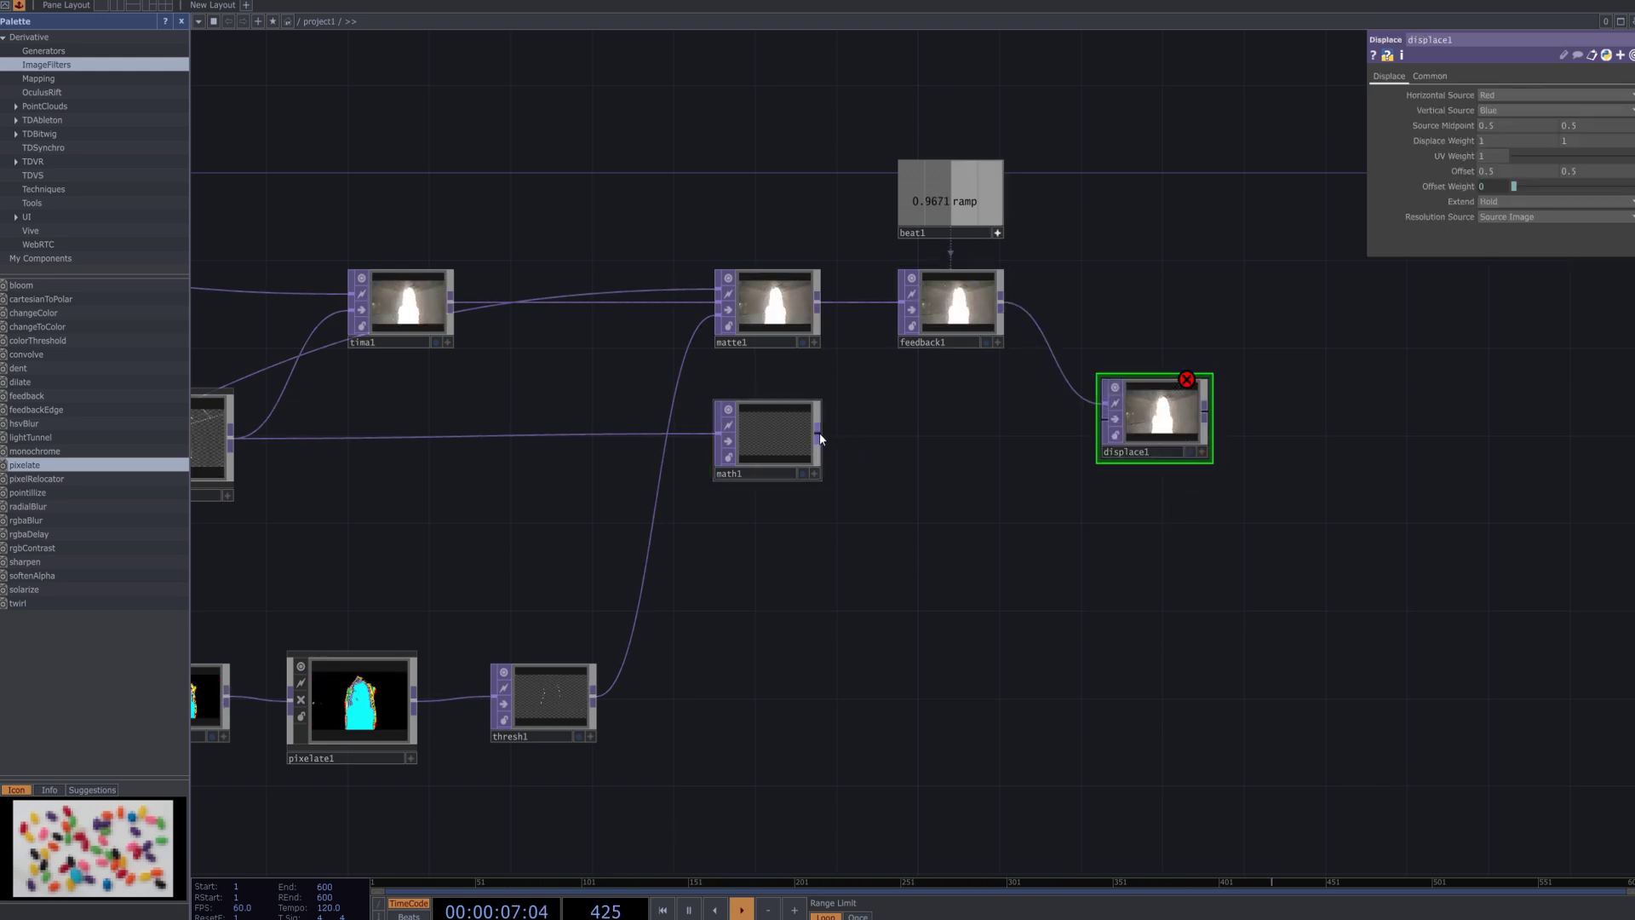
left_click_drag(819, 434, 1081, 430)
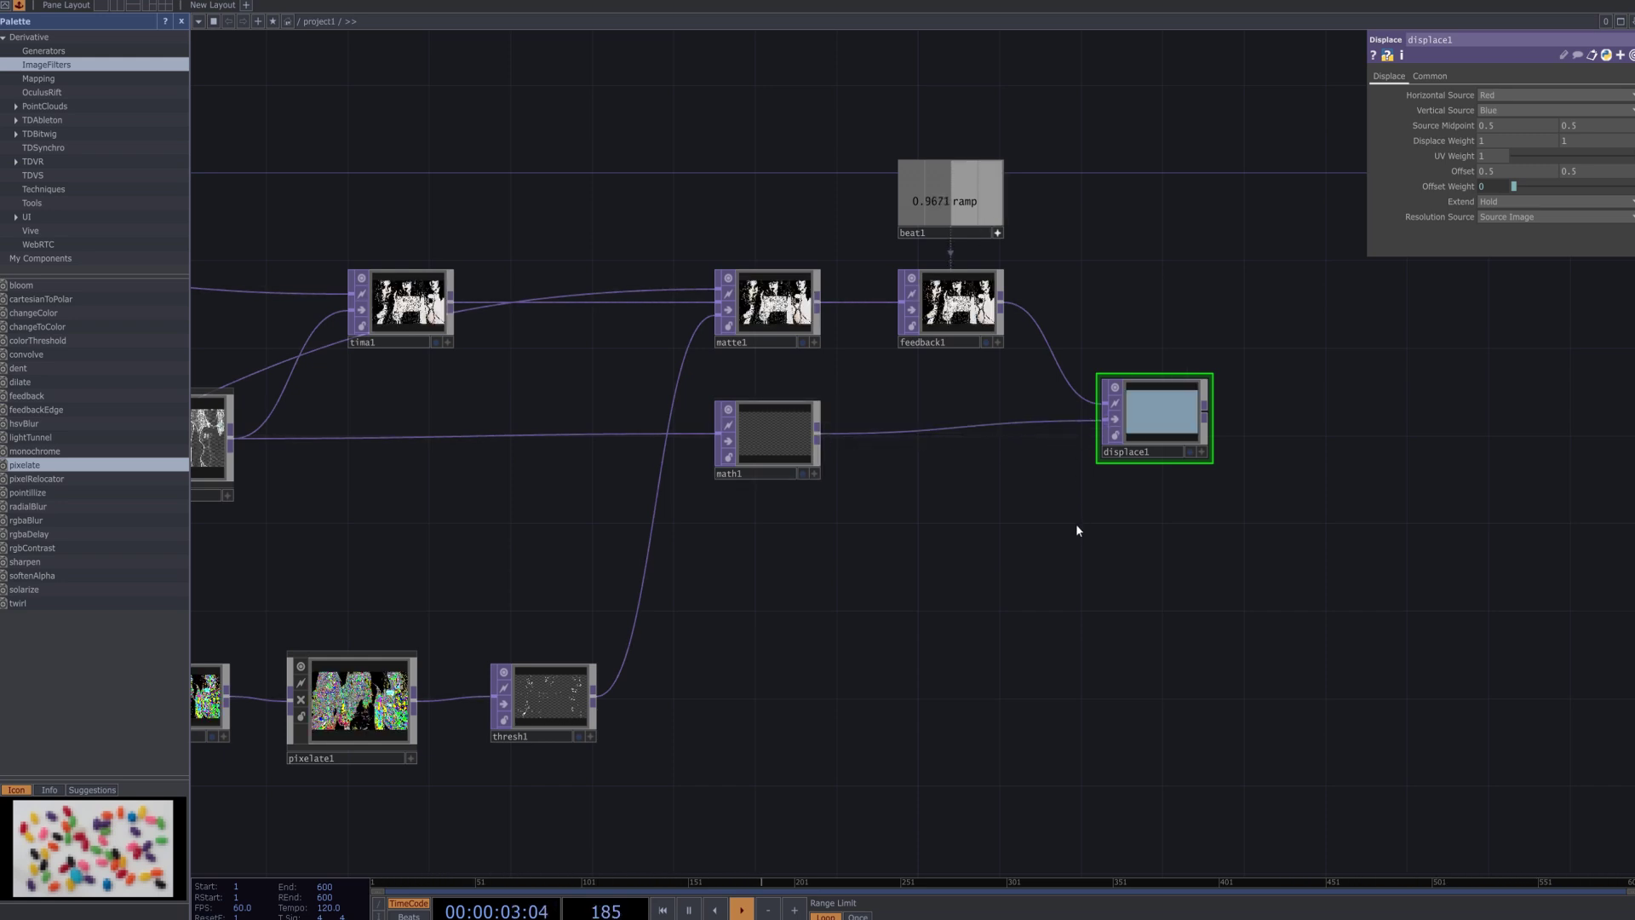
Try higher Post-Add values such as 0.9 and -0.8 on the Math TOP, returning it to -2.3.
left_click(790, 438)
left_click(1407, 78)
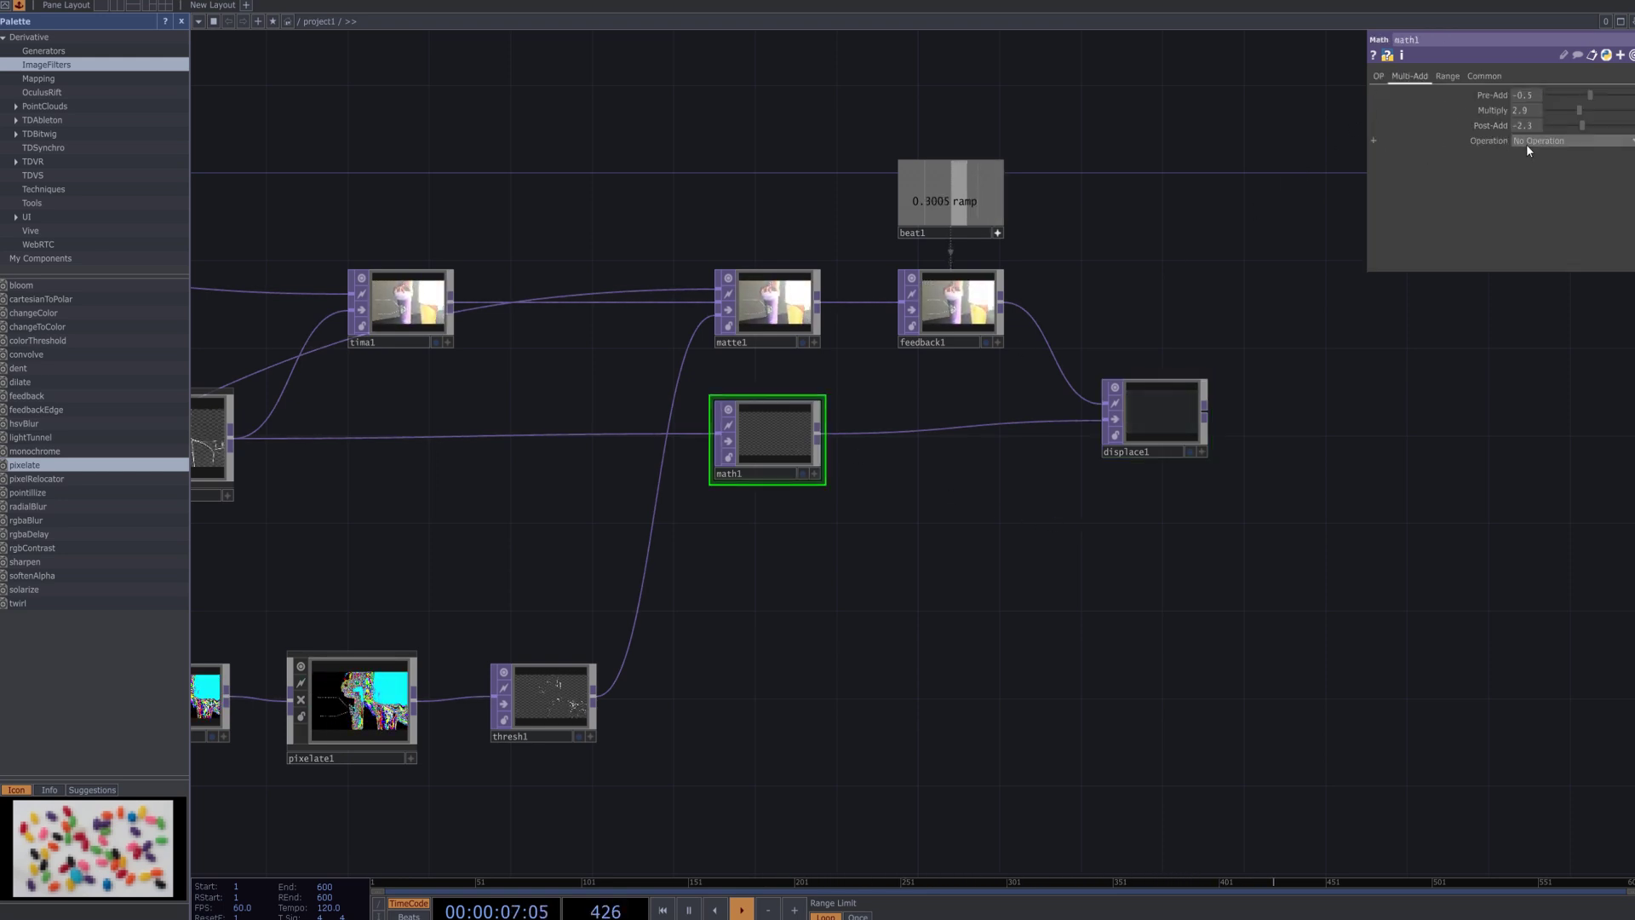
left_click_drag(1526, 128, 1589, 128)
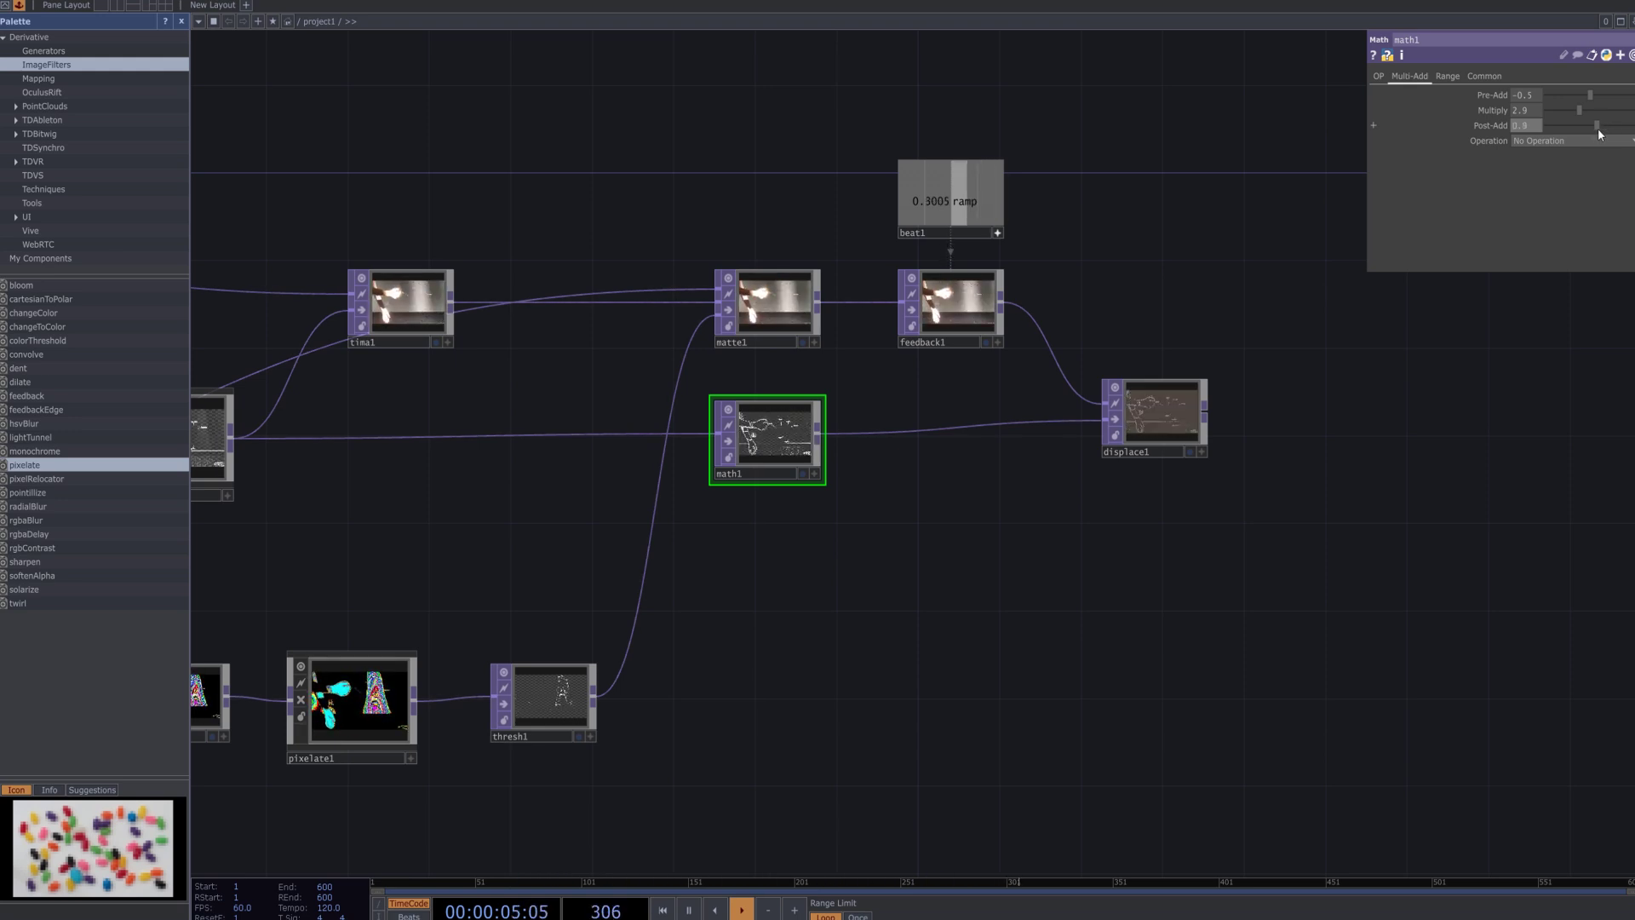
left_click_drag(1580, 131, 1589, 131)
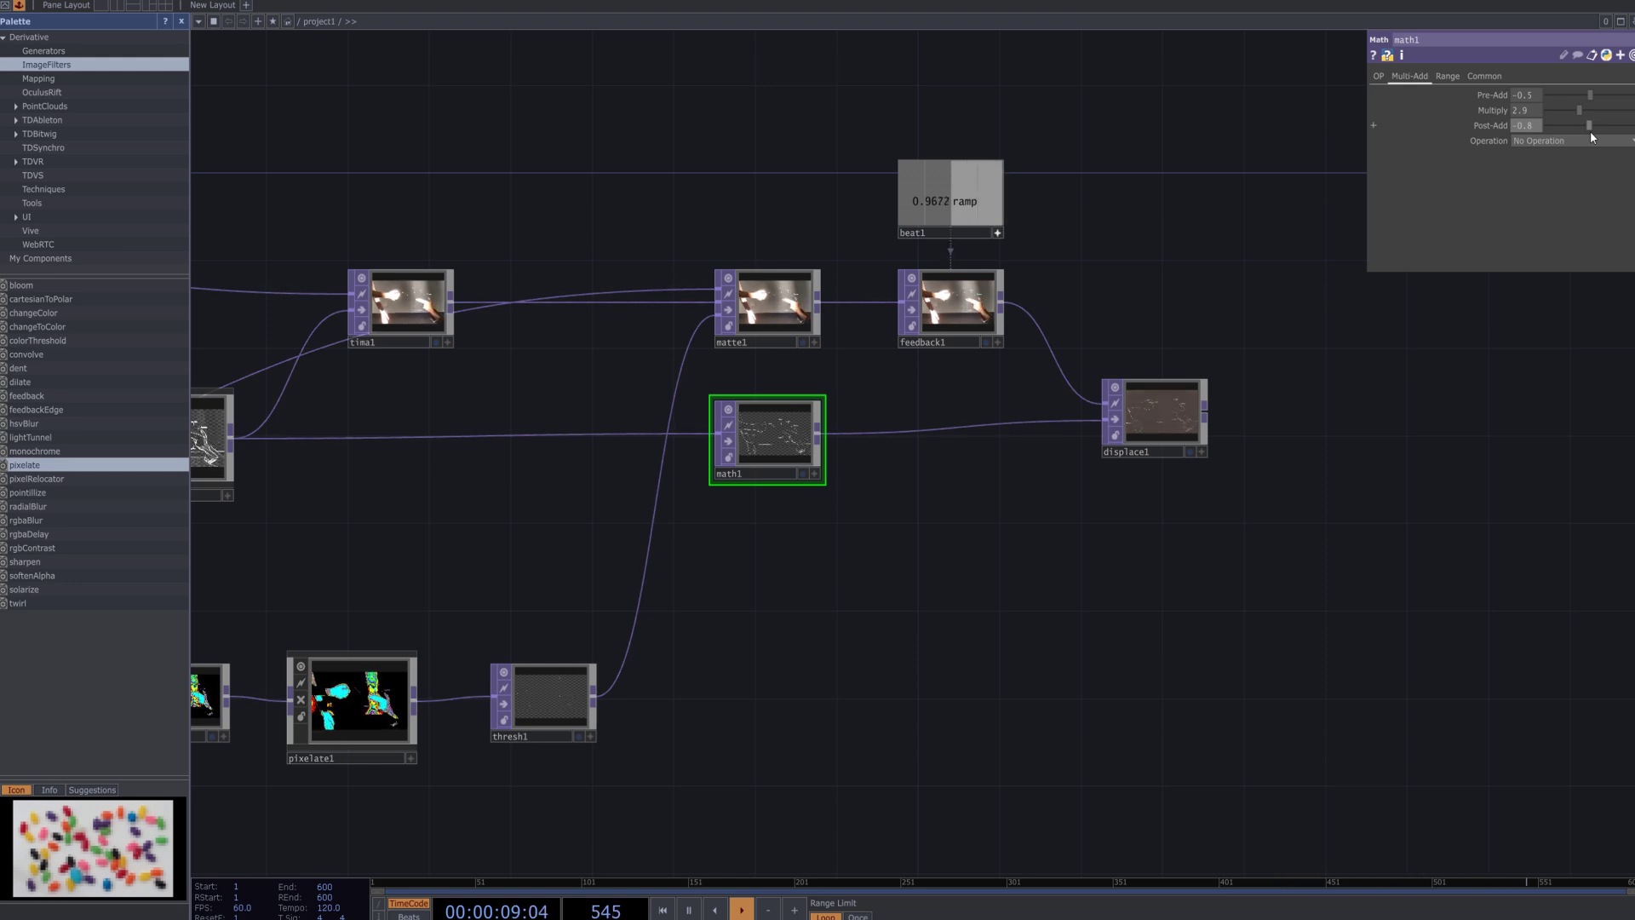
left_click_drag(1591, 131, 1582, 129)
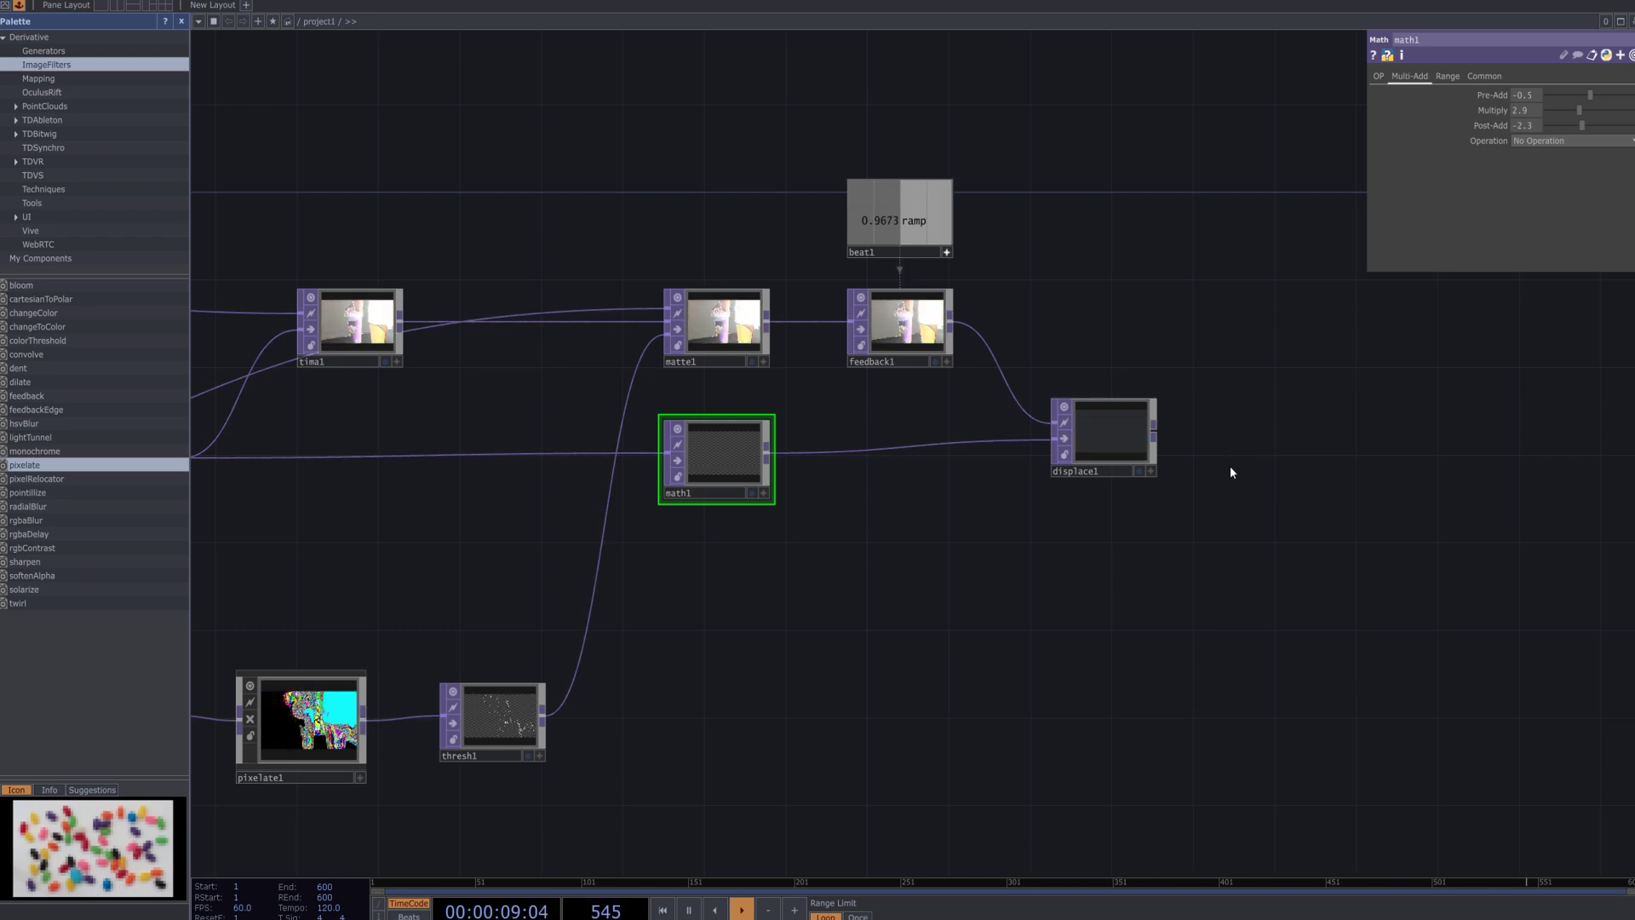
Add a Composite TOP and place it beyond and slightly below the Displace TOP.
left_click_drag(1112, 602, 1046, 579)
scroll(1076, 587, "down", 3)
key("Tab")
type("co")
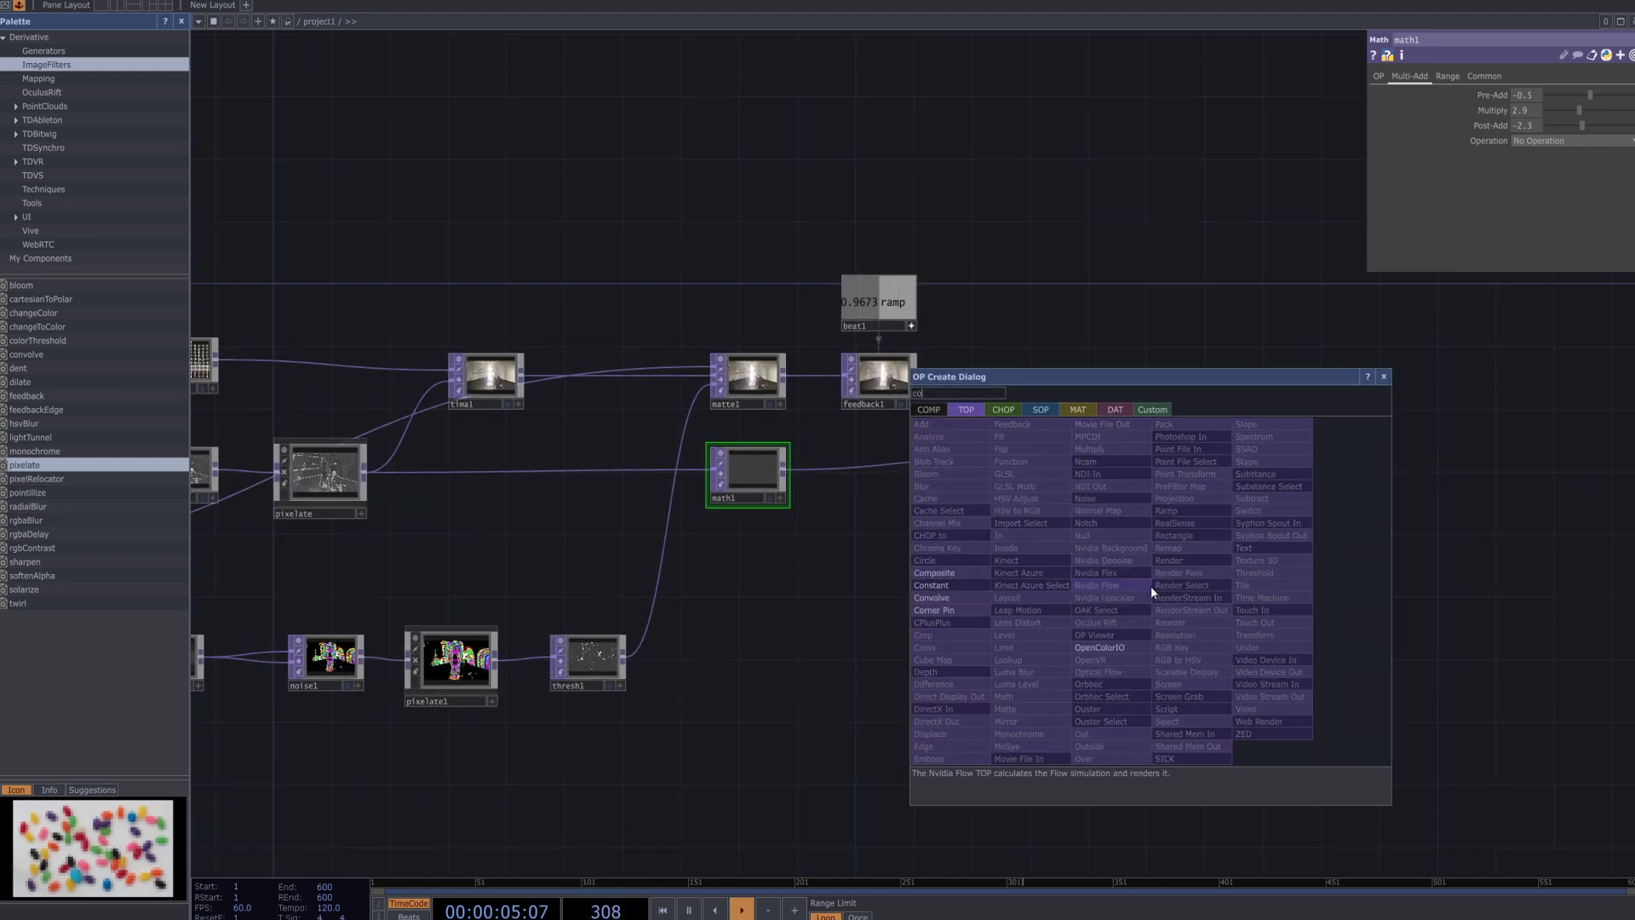
type("mpo")
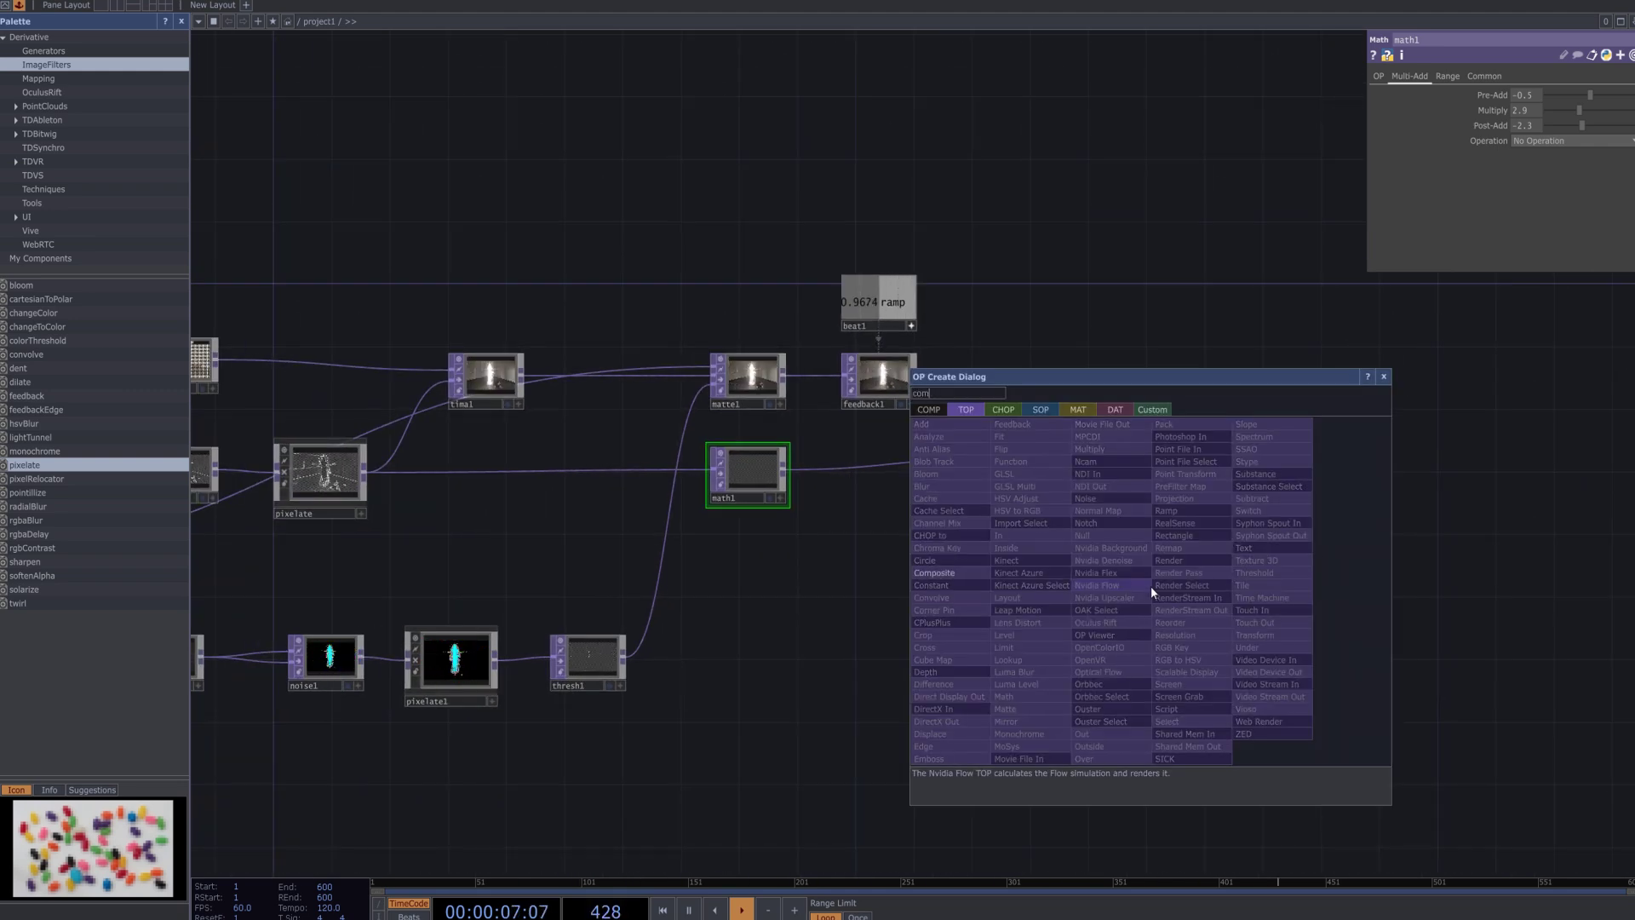
left_click(972, 576)
left_click(1147, 549)
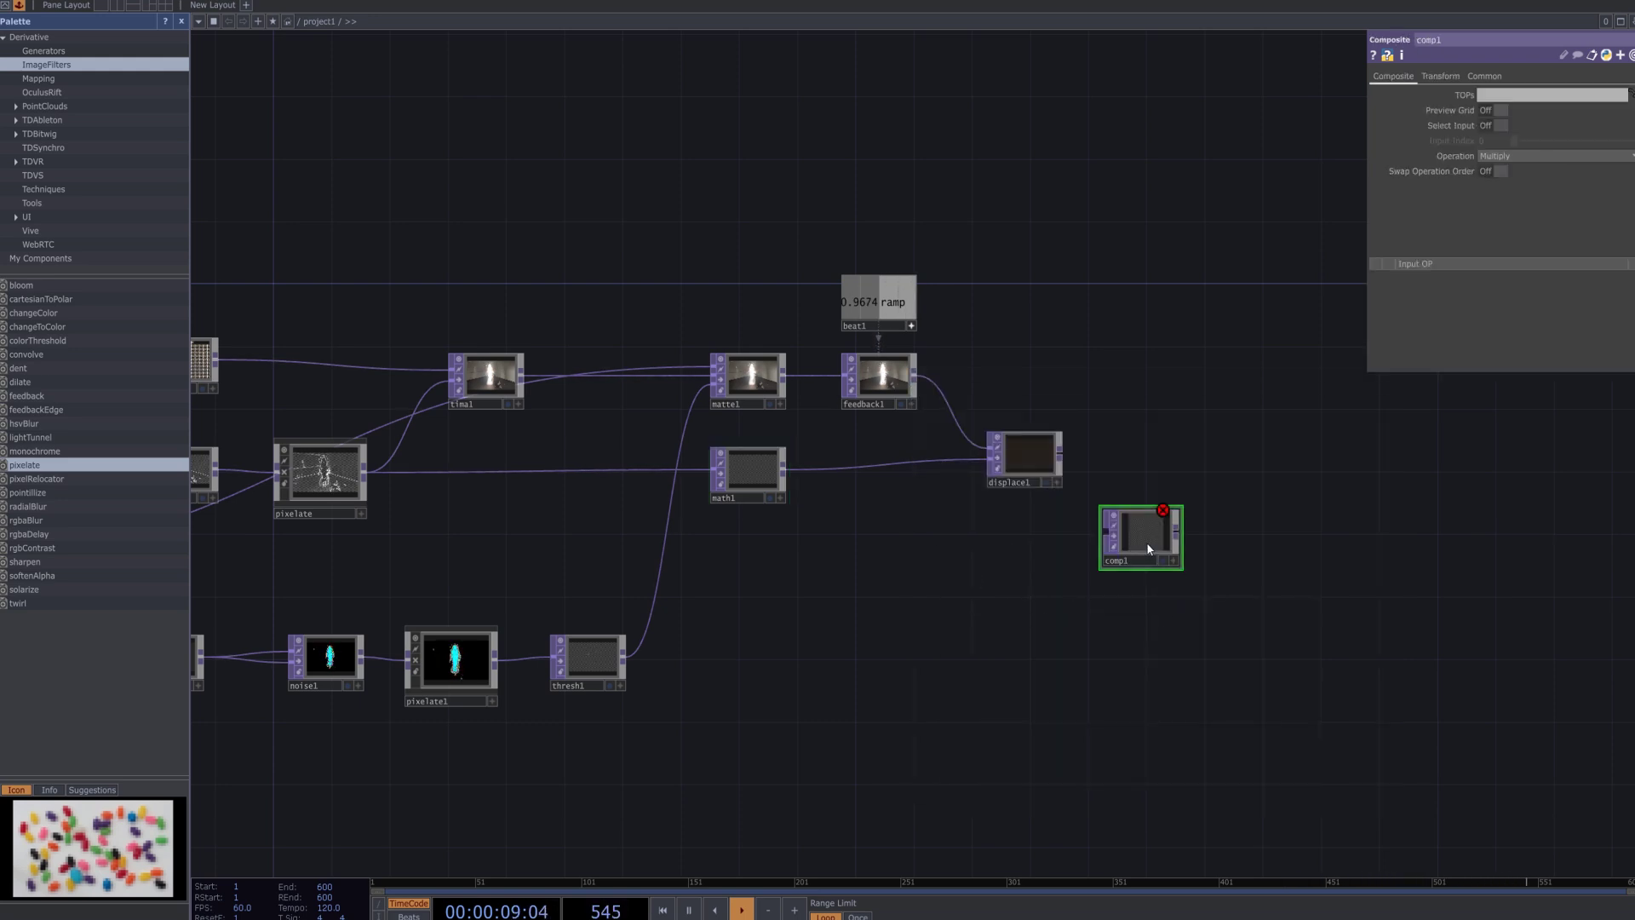
left_click_drag(1146, 542, 1218, 557)
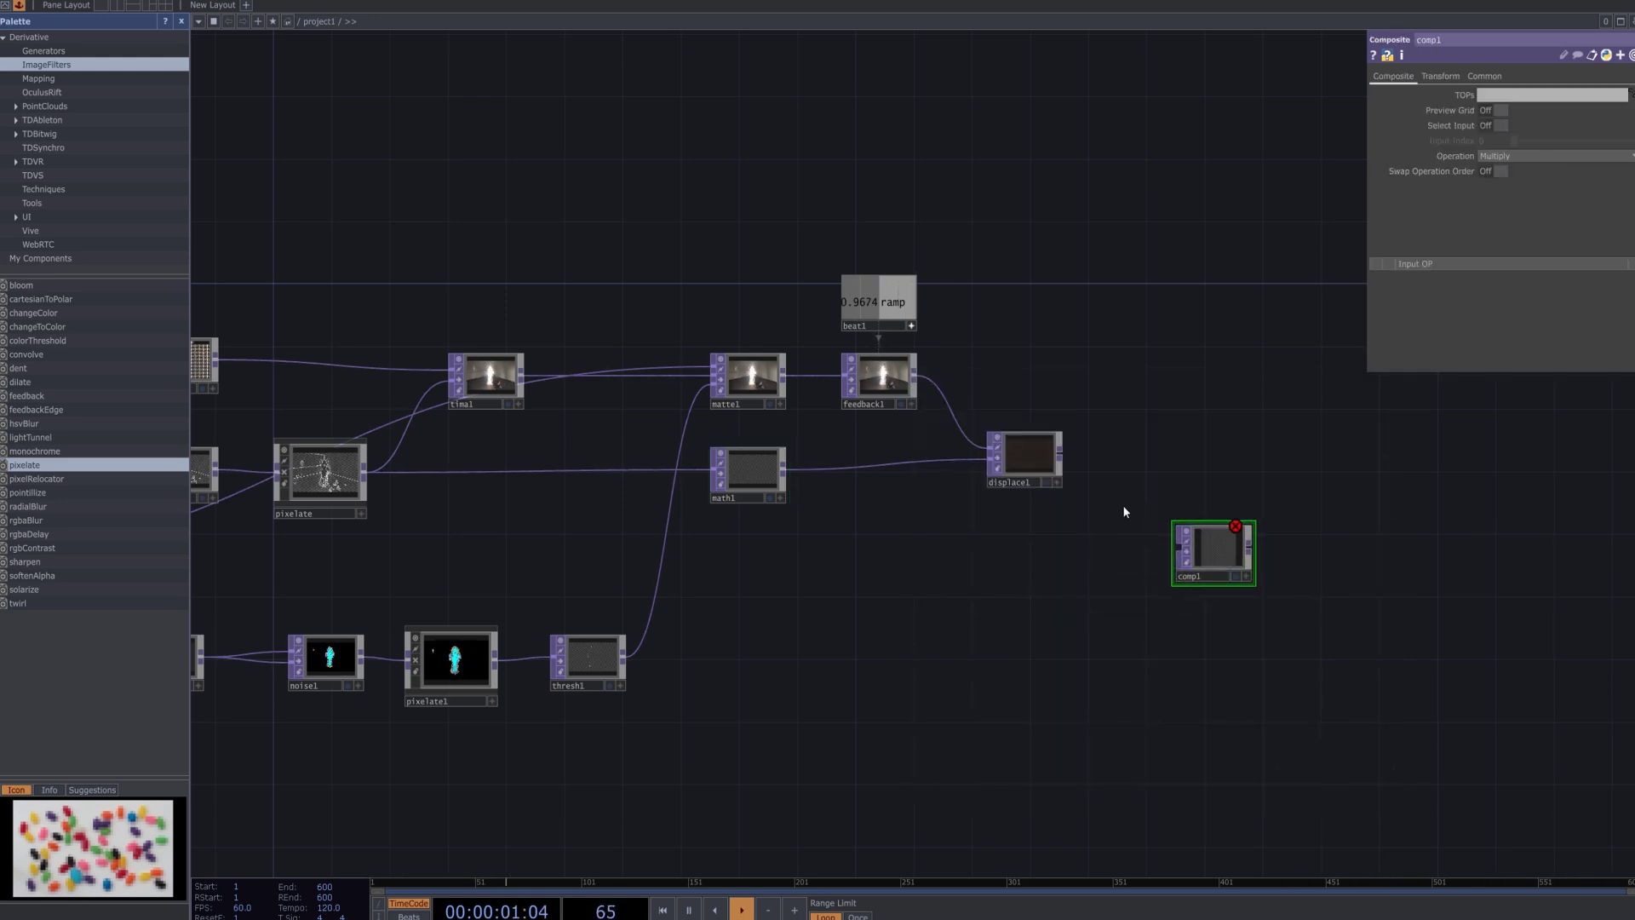
Wire the Displace and Math TOPs into the Composite TOP and reorder its inputs so math1 comes first.
left_click(1059, 457)
left_click(1167, 551)
left_click(784, 469)
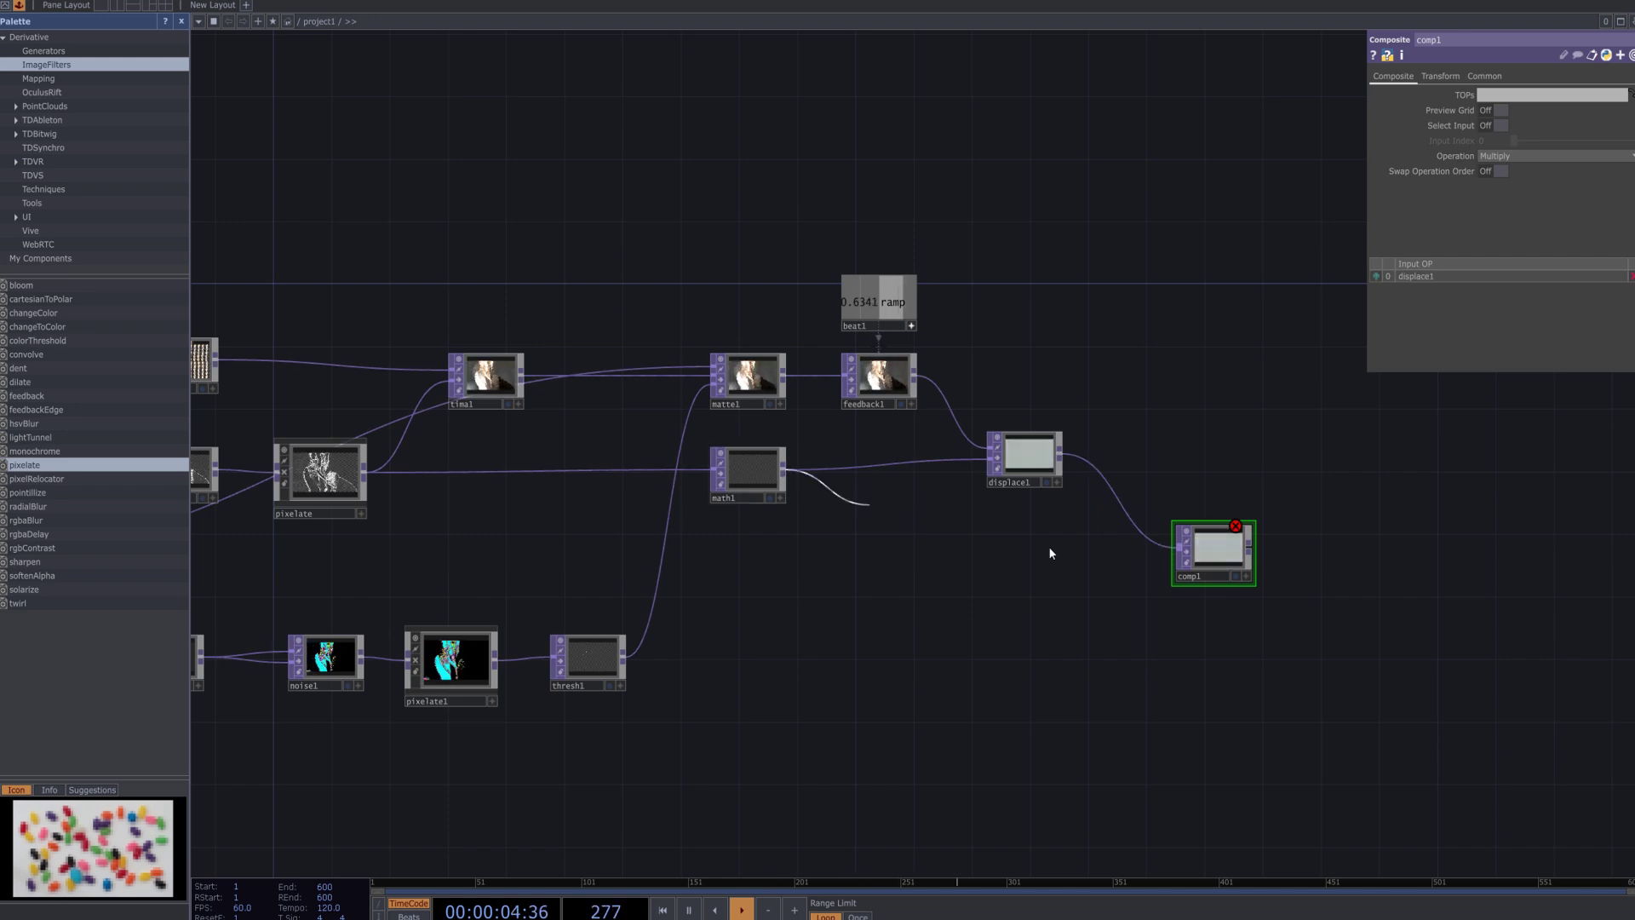
left_click(1171, 552)
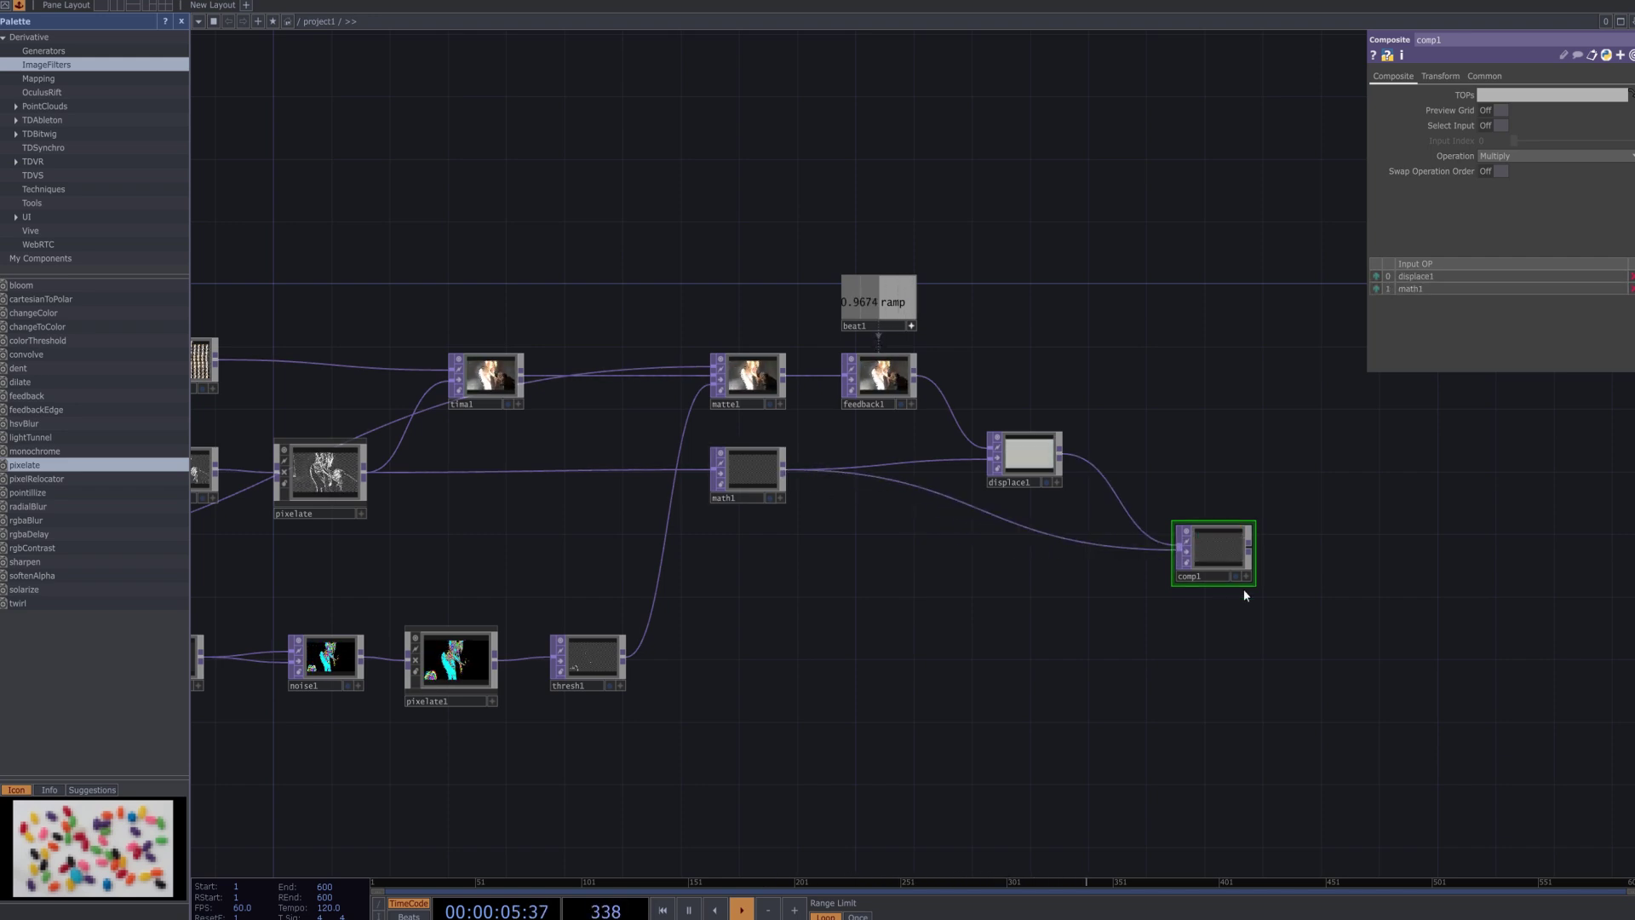
left_click(1376, 288)
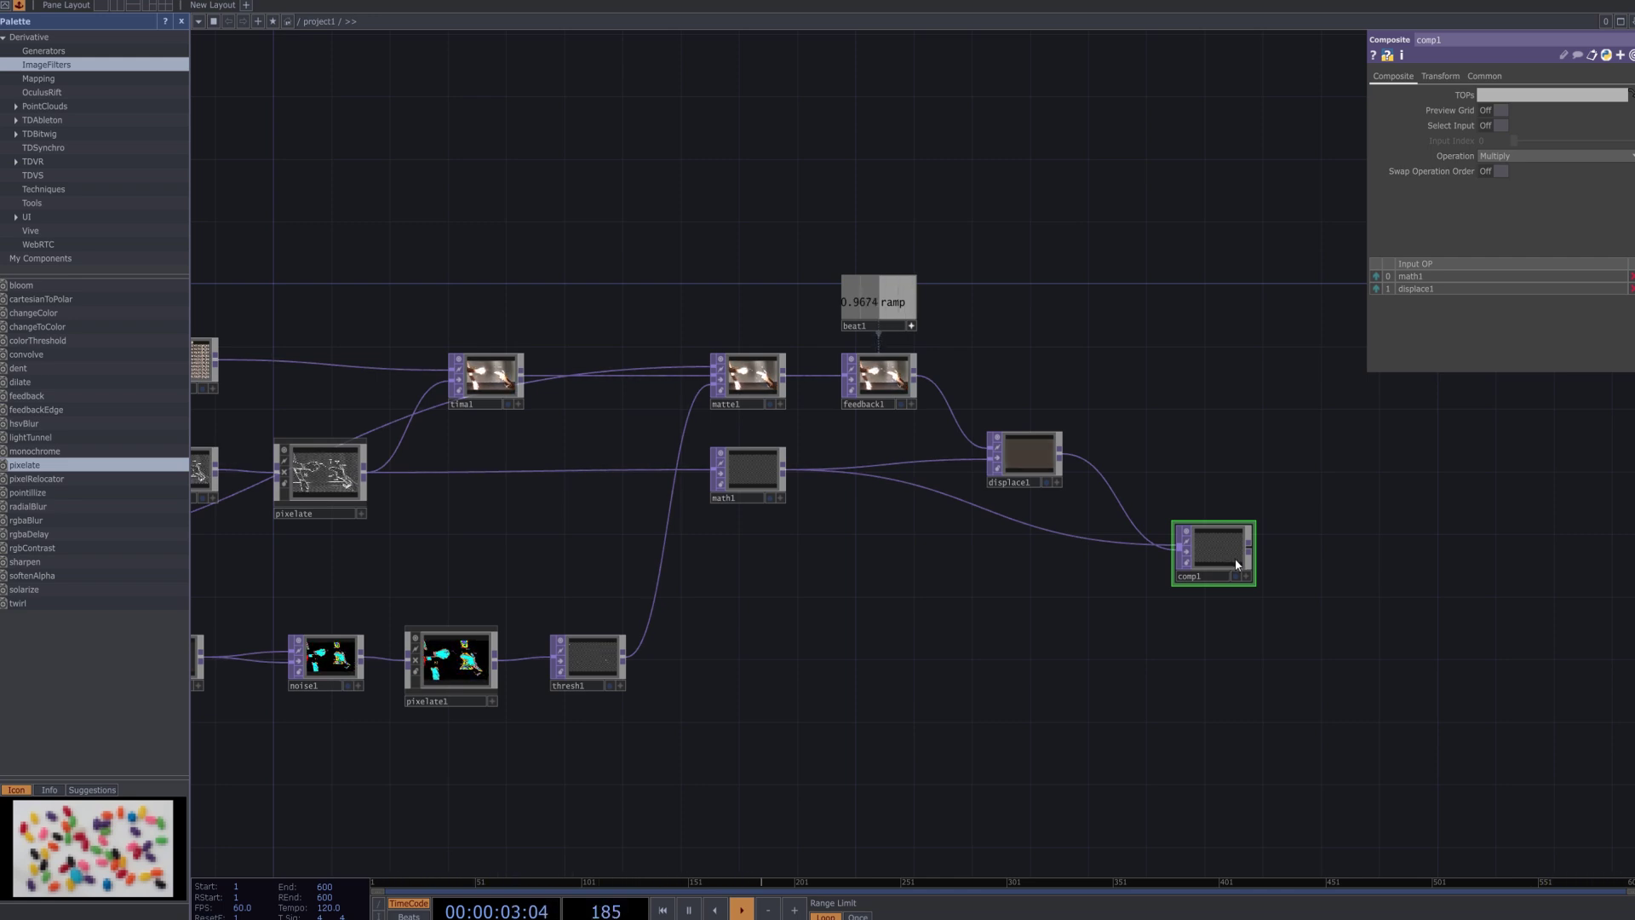
left_click_drag(1393, 545, 1298, 508)
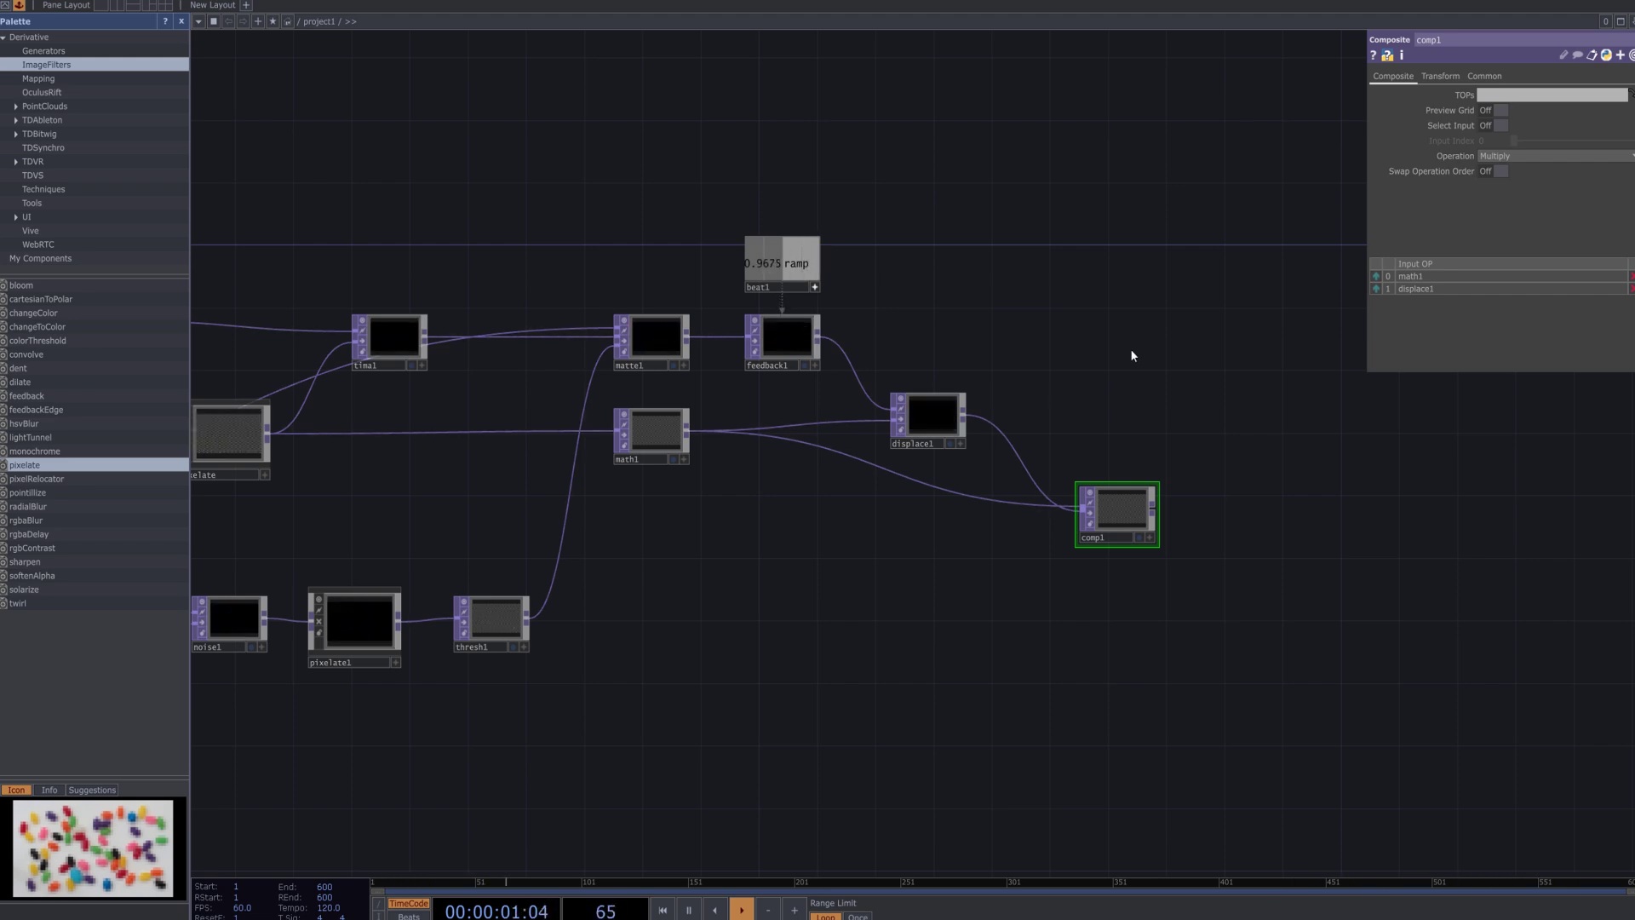
left_click(954, 417)
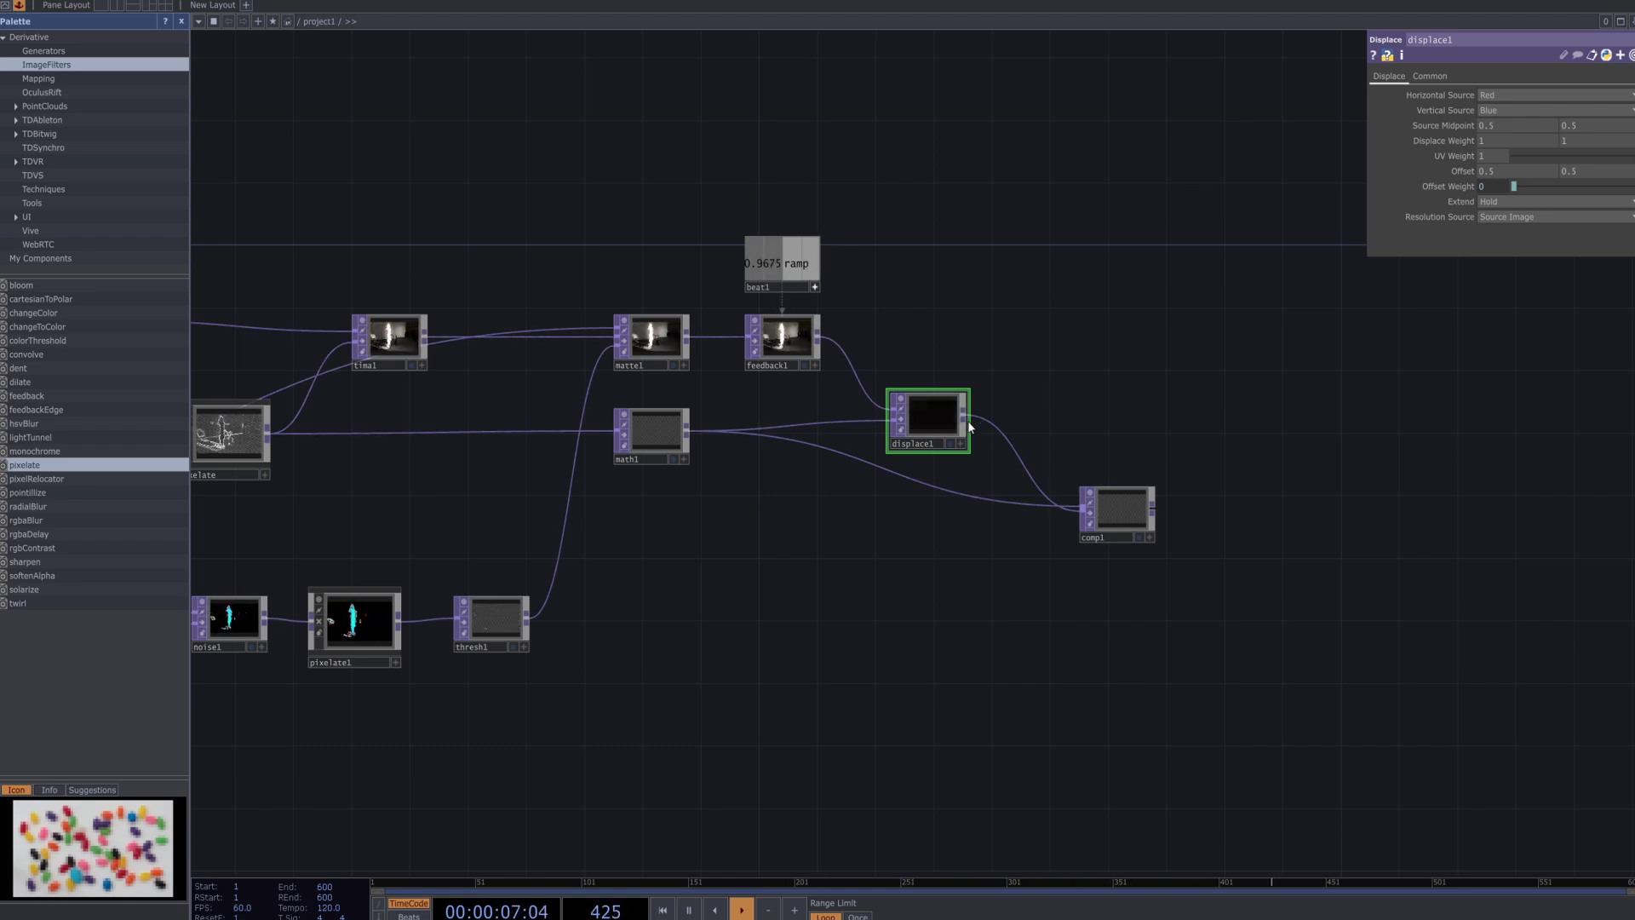
left_click(1136, 518)
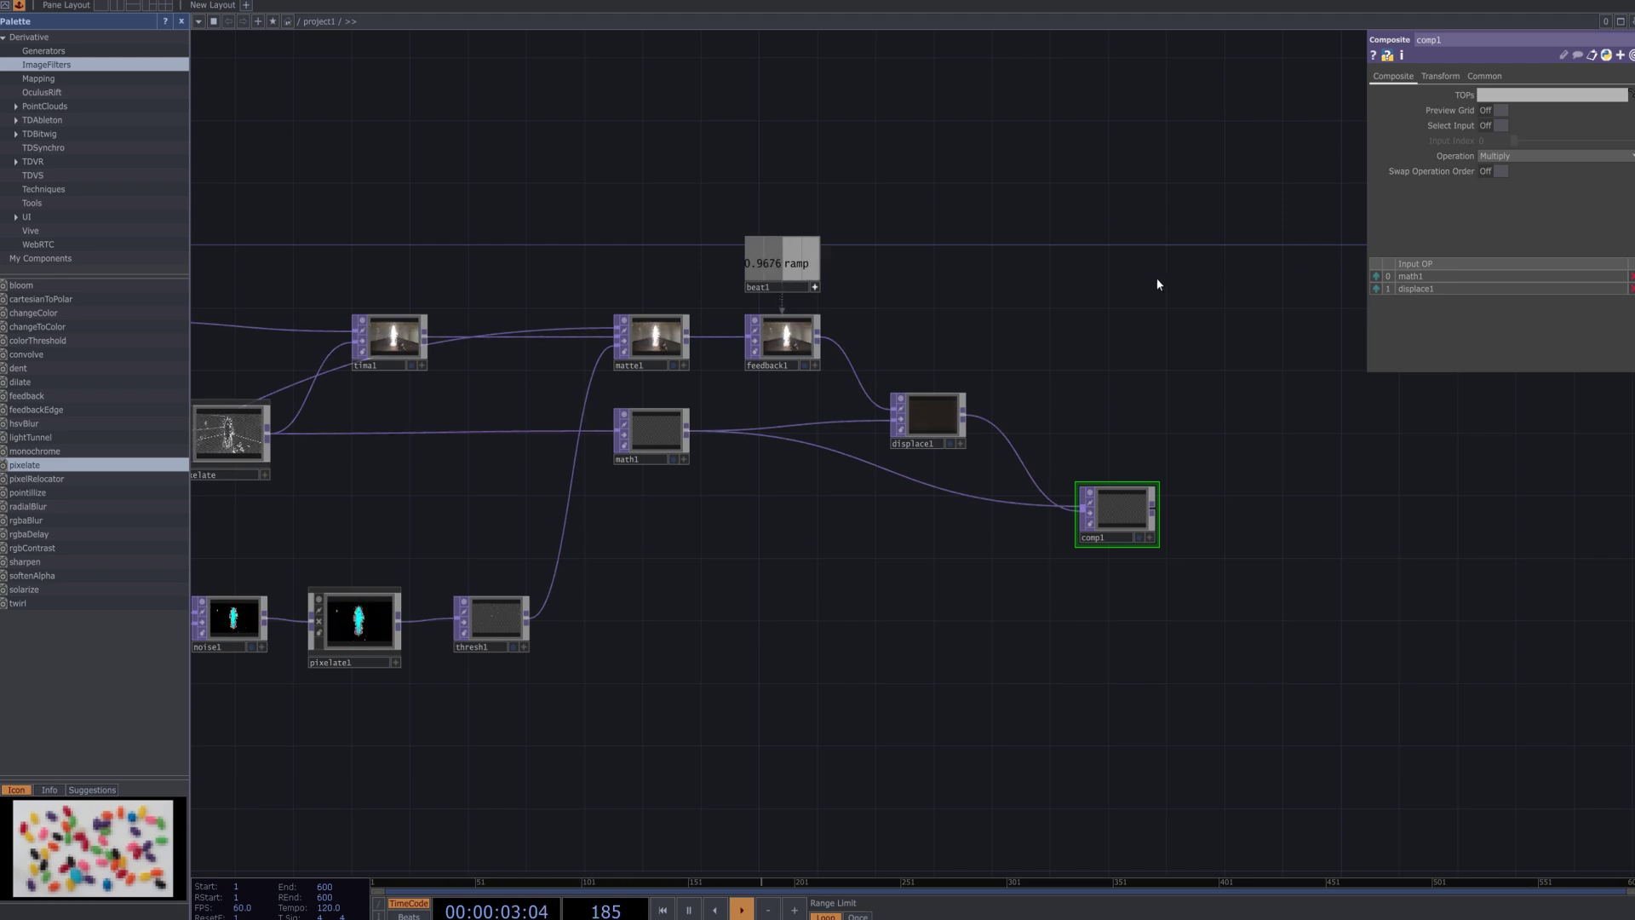
Add an Out TOP fed by the Feedback TOP and wire the Feedback output directly back into the Displace TOP.
right_click(819, 338)
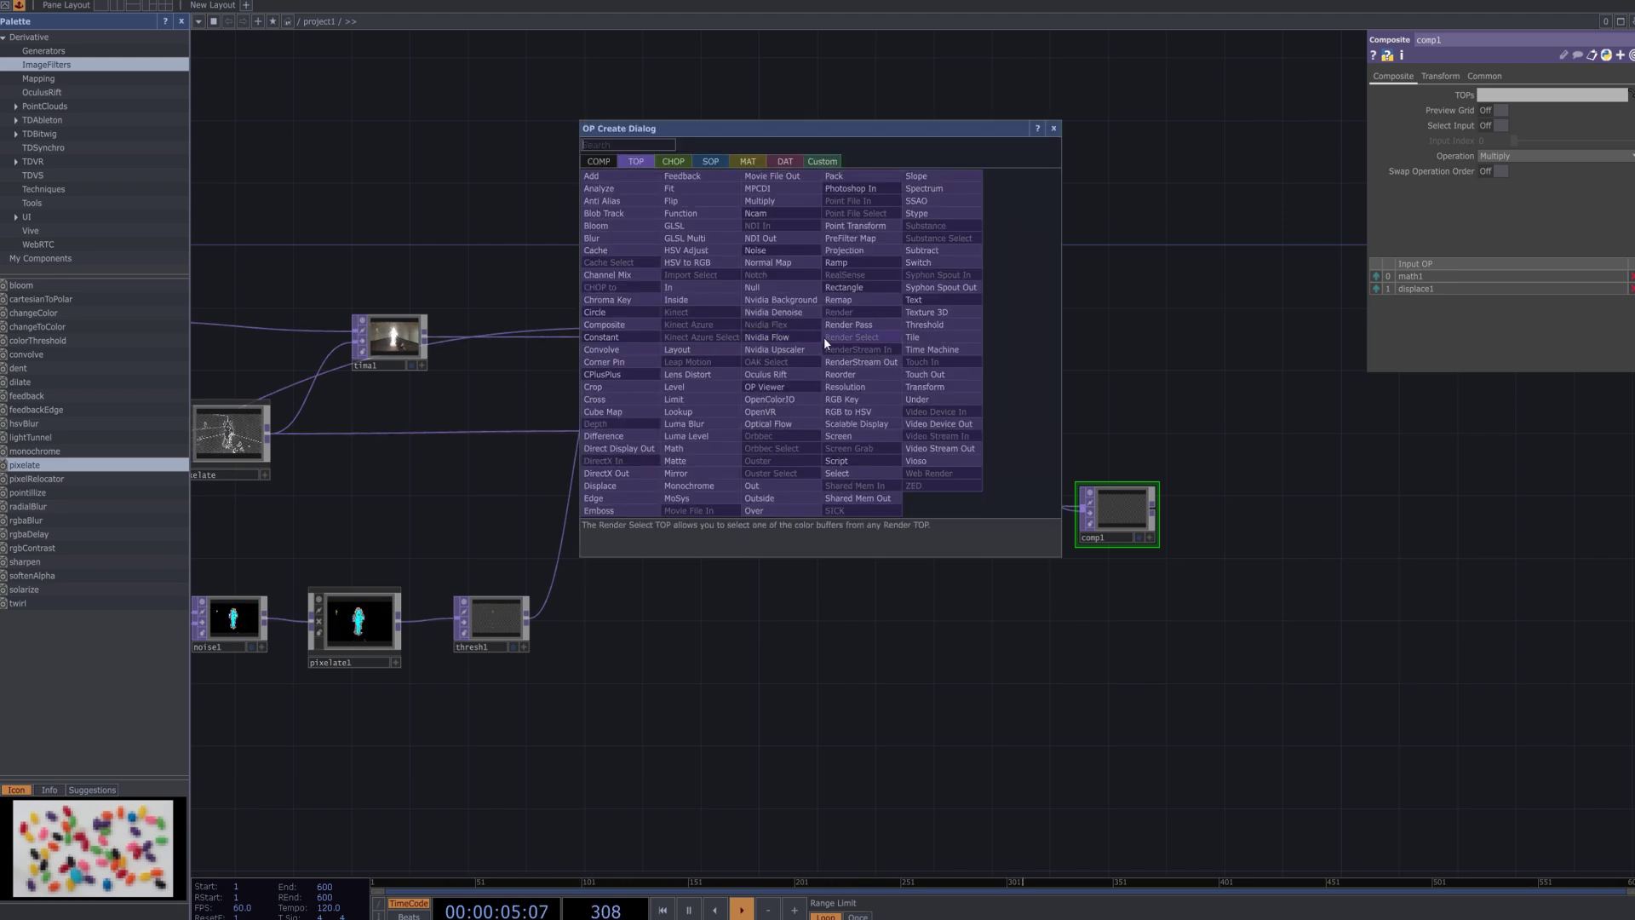
left_click(792, 486)
left_click(1024, 332)
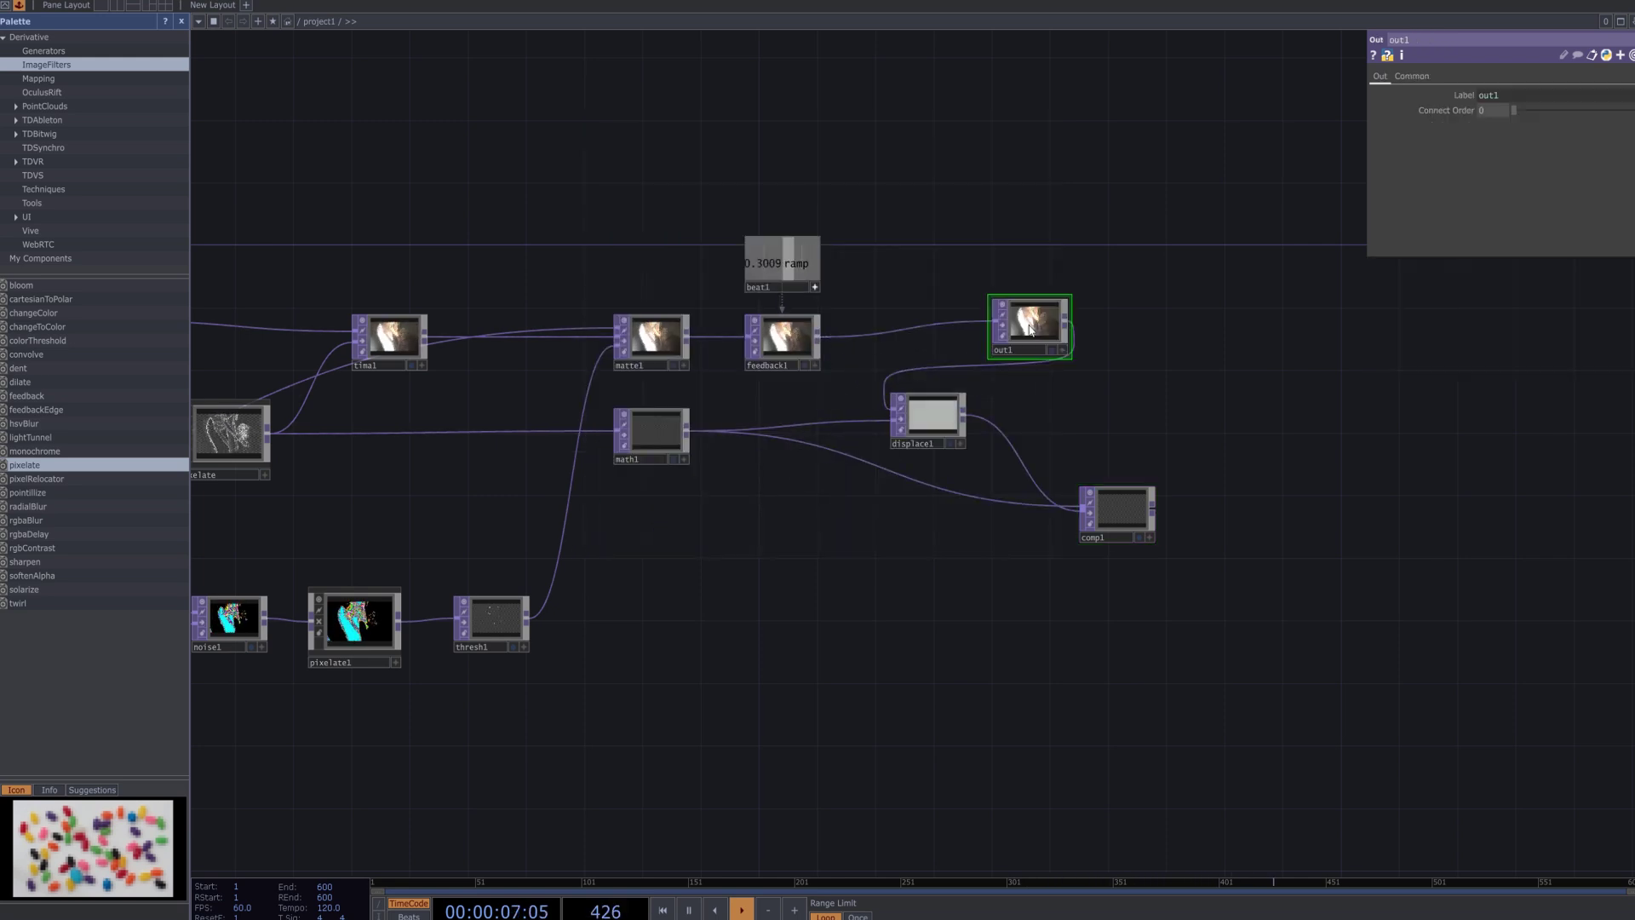
left_click_drag(843, 344, 832, 383)
middle_click_drag(833, 383, 815, 370)
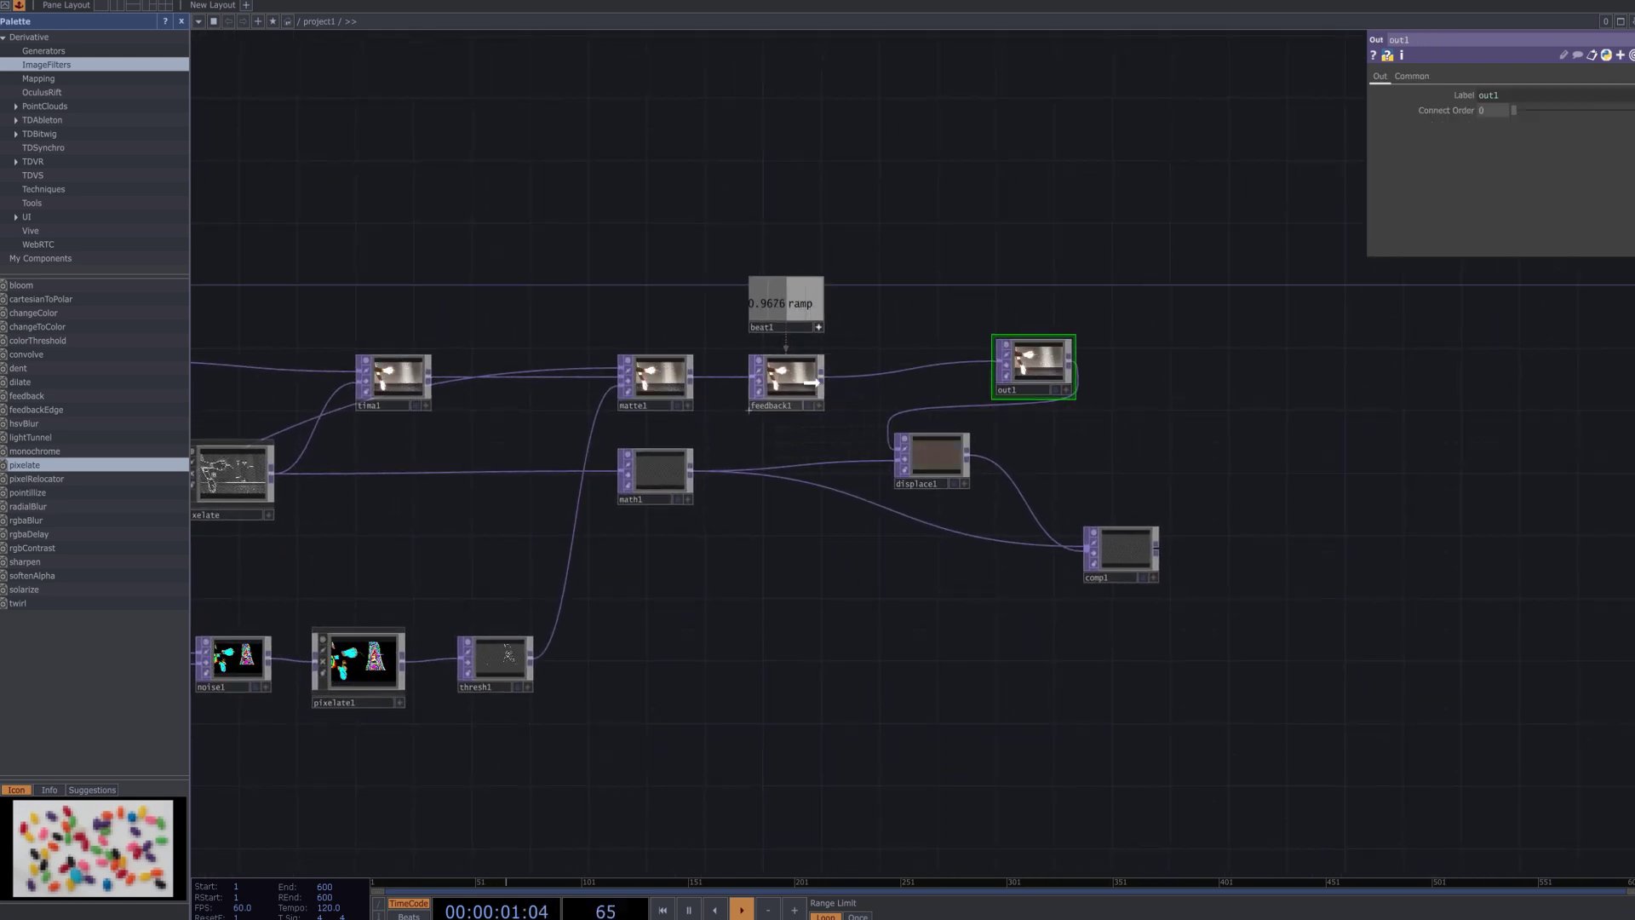
left_click(818, 327)
left_click_drag(823, 379, 900, 450)
Examine the Out TOP's video image up close.
left_click_drag(1130, 339, 1068, 285)
scroll(1024, 339, "up", 5)
scroll(1045, 353, "up", 5)
left_click_drag(1037, 337, 1362, 599)
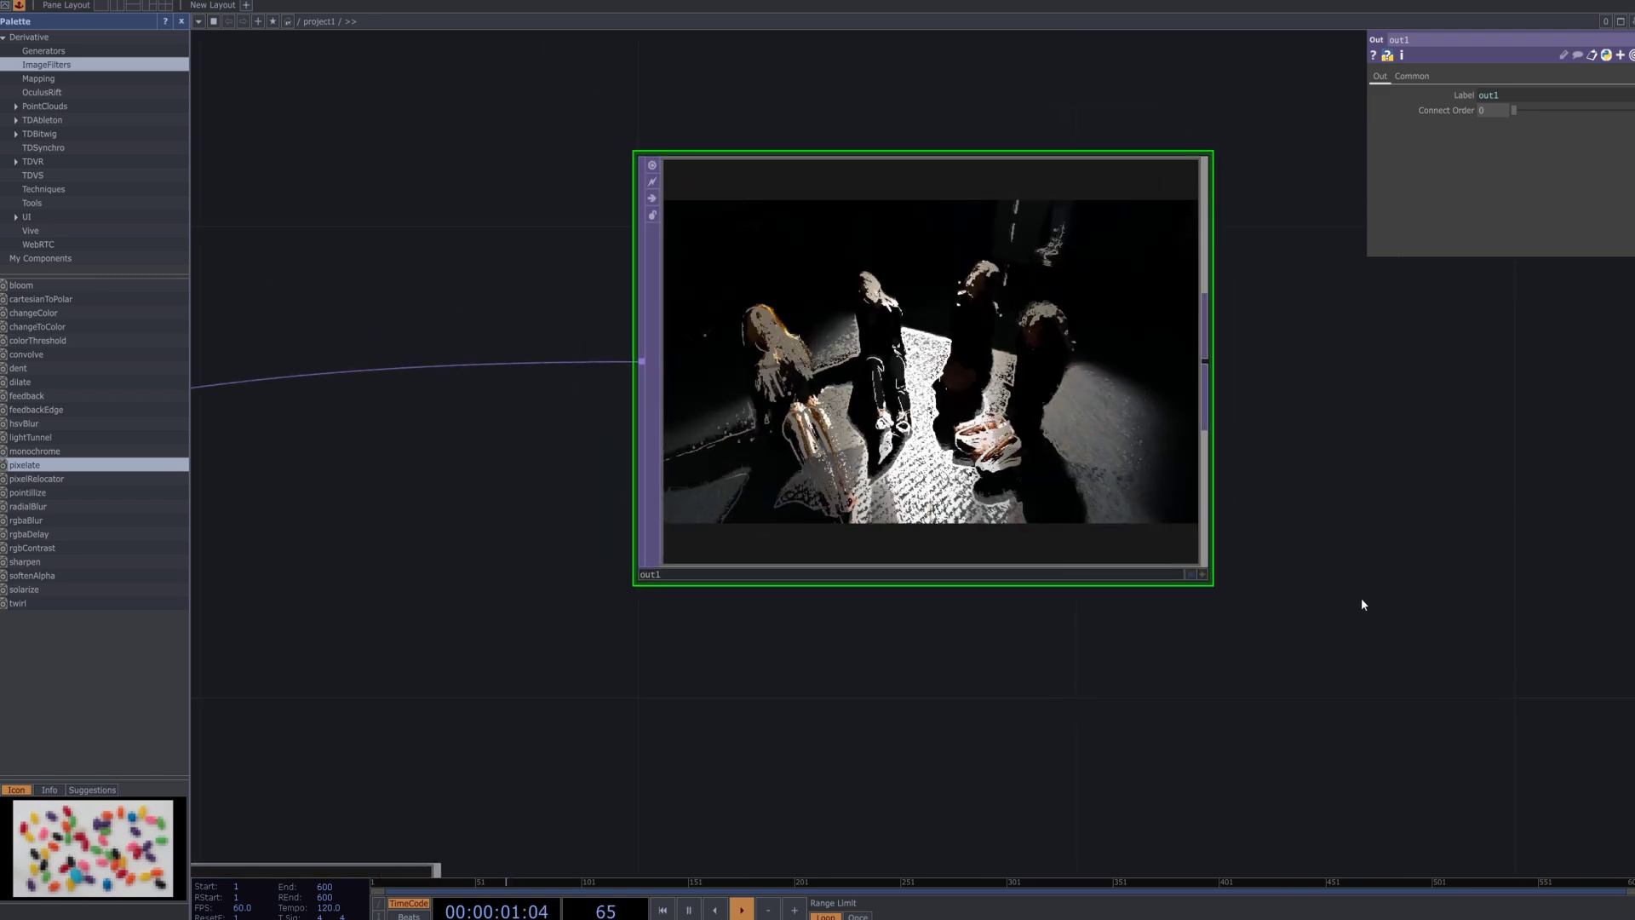
scroll(1361, 598, "down", 5)
left_click_drag(1470, 661, 1117, 562)
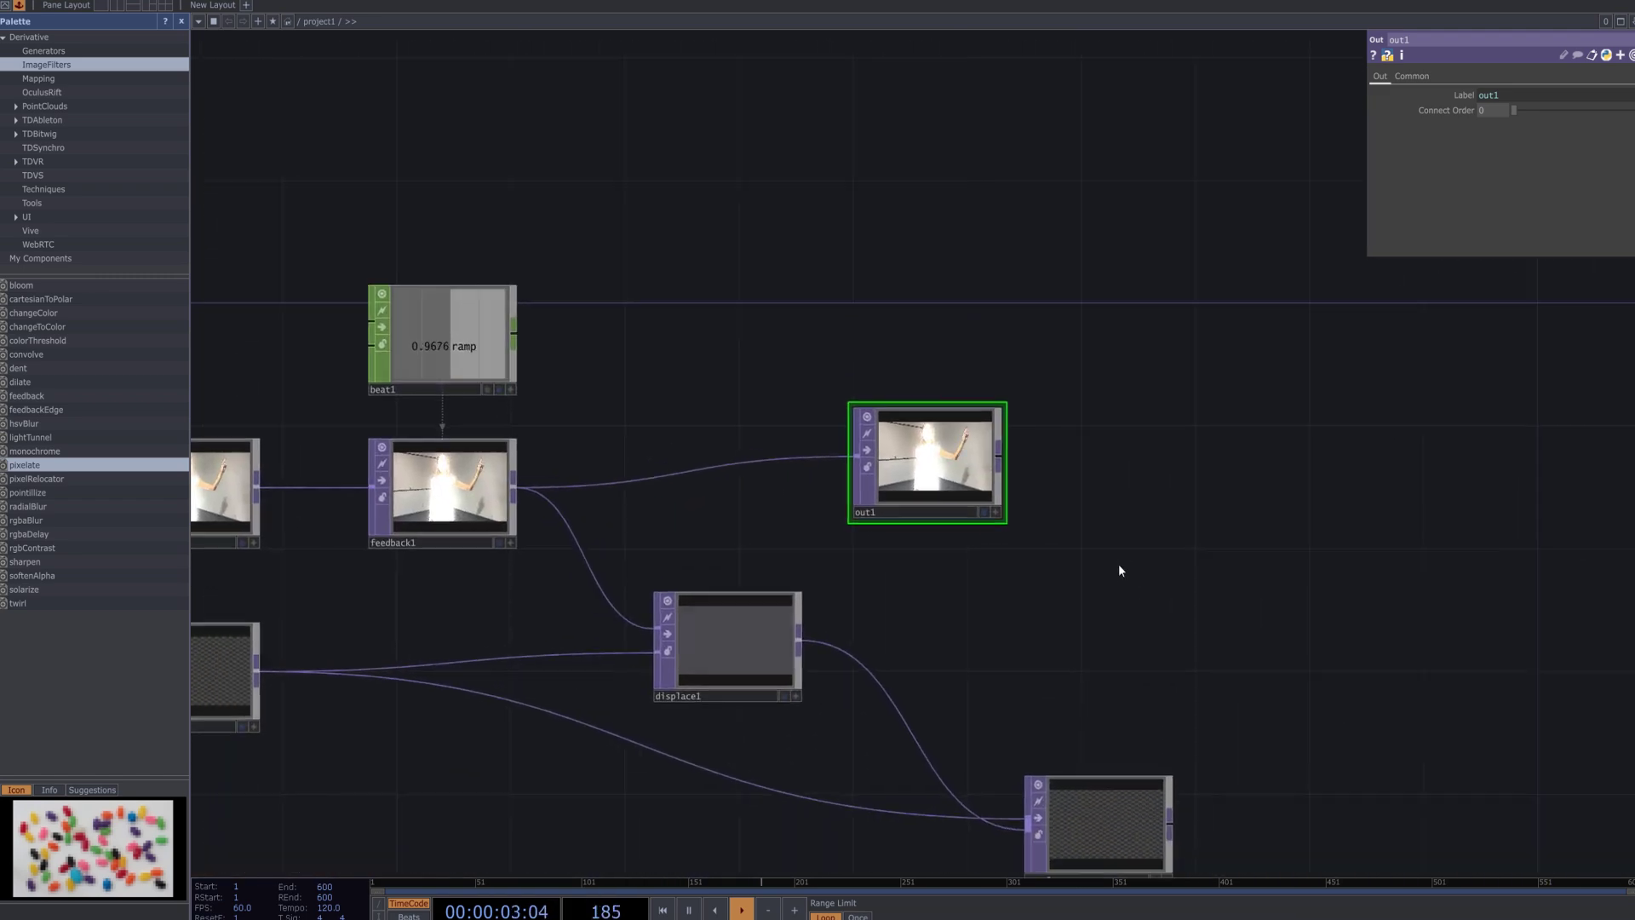
Add a Movie File Out TOP fed by the Out TOP, placed well beyond it on the same row.
scroll(1022, 516, "down", 1)
left_click_drag(1015, 511, 942, 383)
right_click(975, 369)
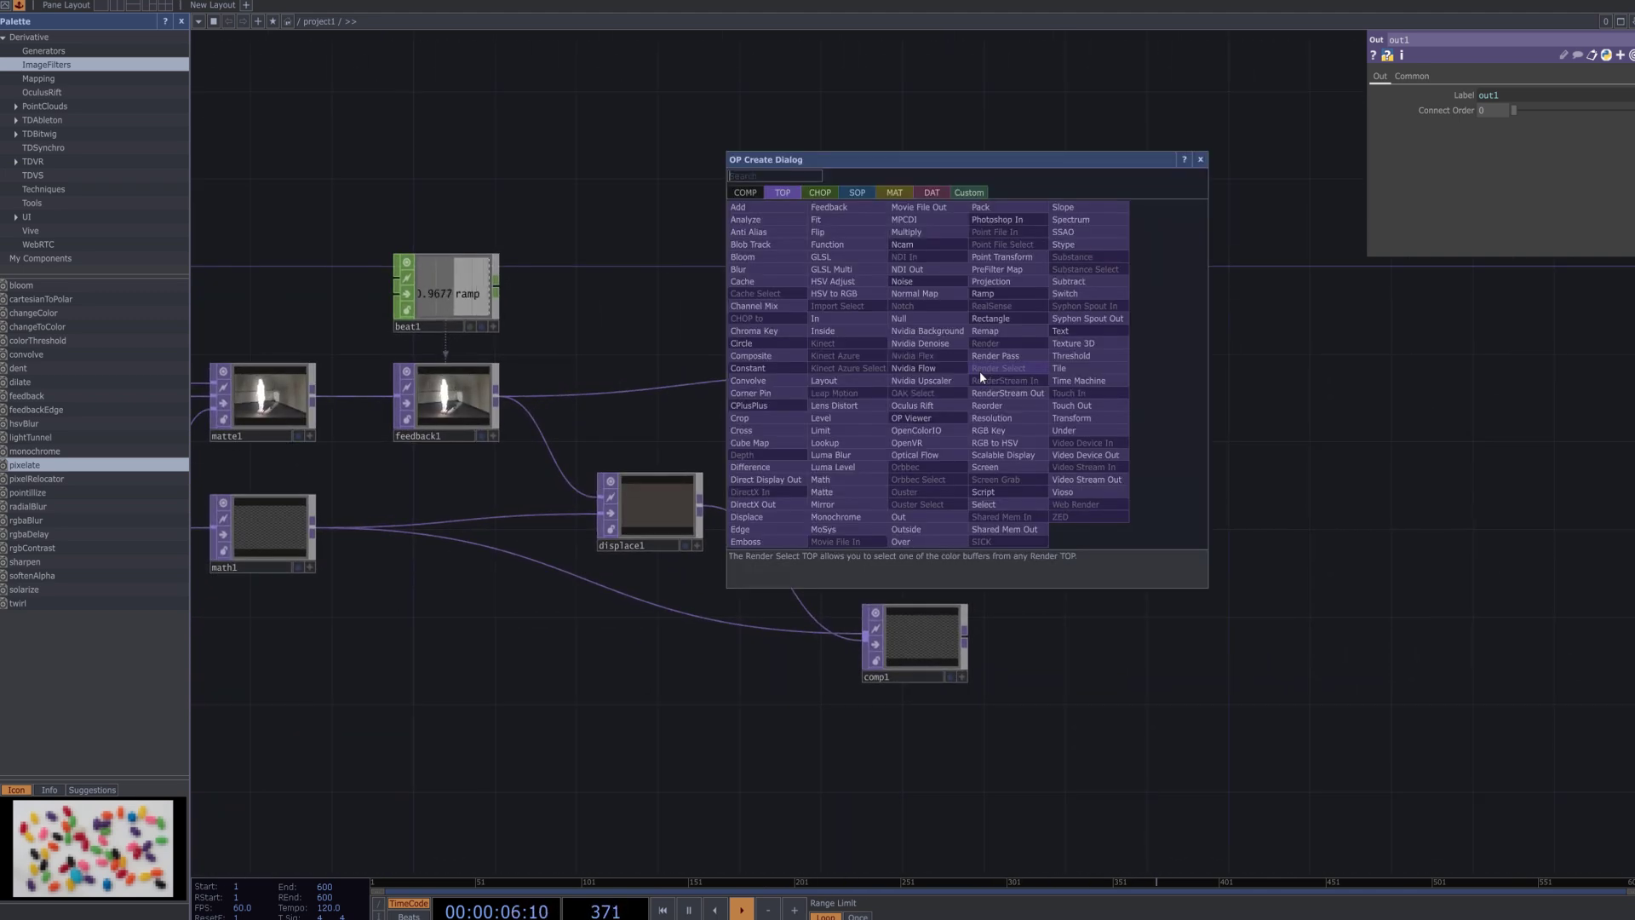
left_click(942, 229)
left_click(1459, 391)
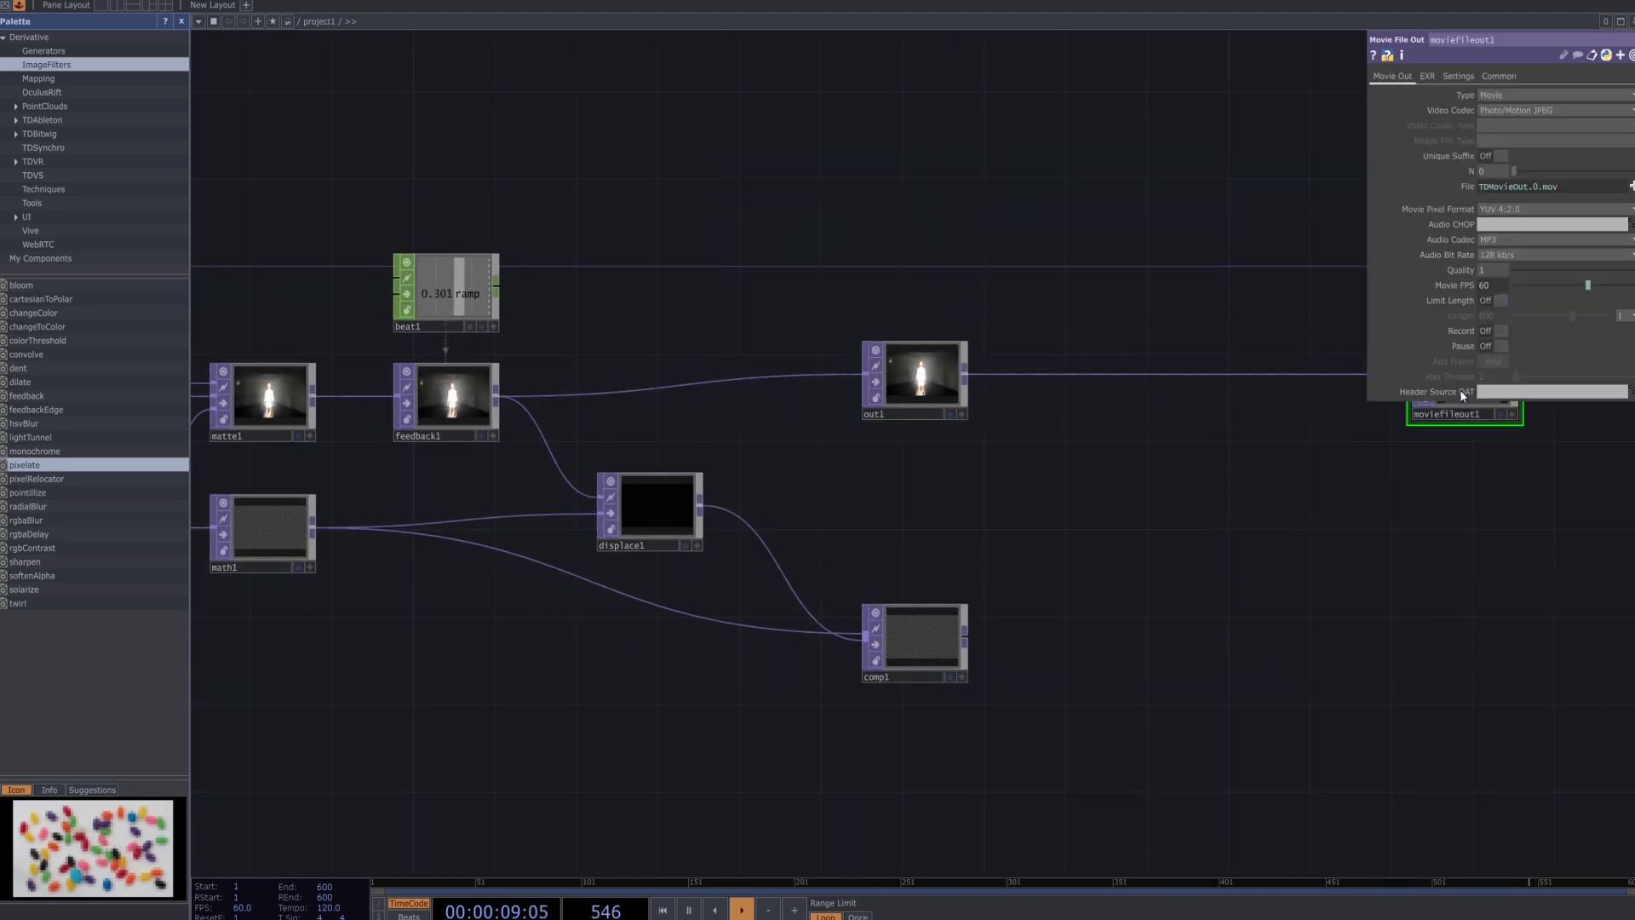
Add a Multiply TOP in the free space beyond the thresh1 node.
left_click_drag(1198, 613, 1098, 382)
scroll(1105, 576, "down", 5)
left_click_drag(1081, 494, 1177, 490)
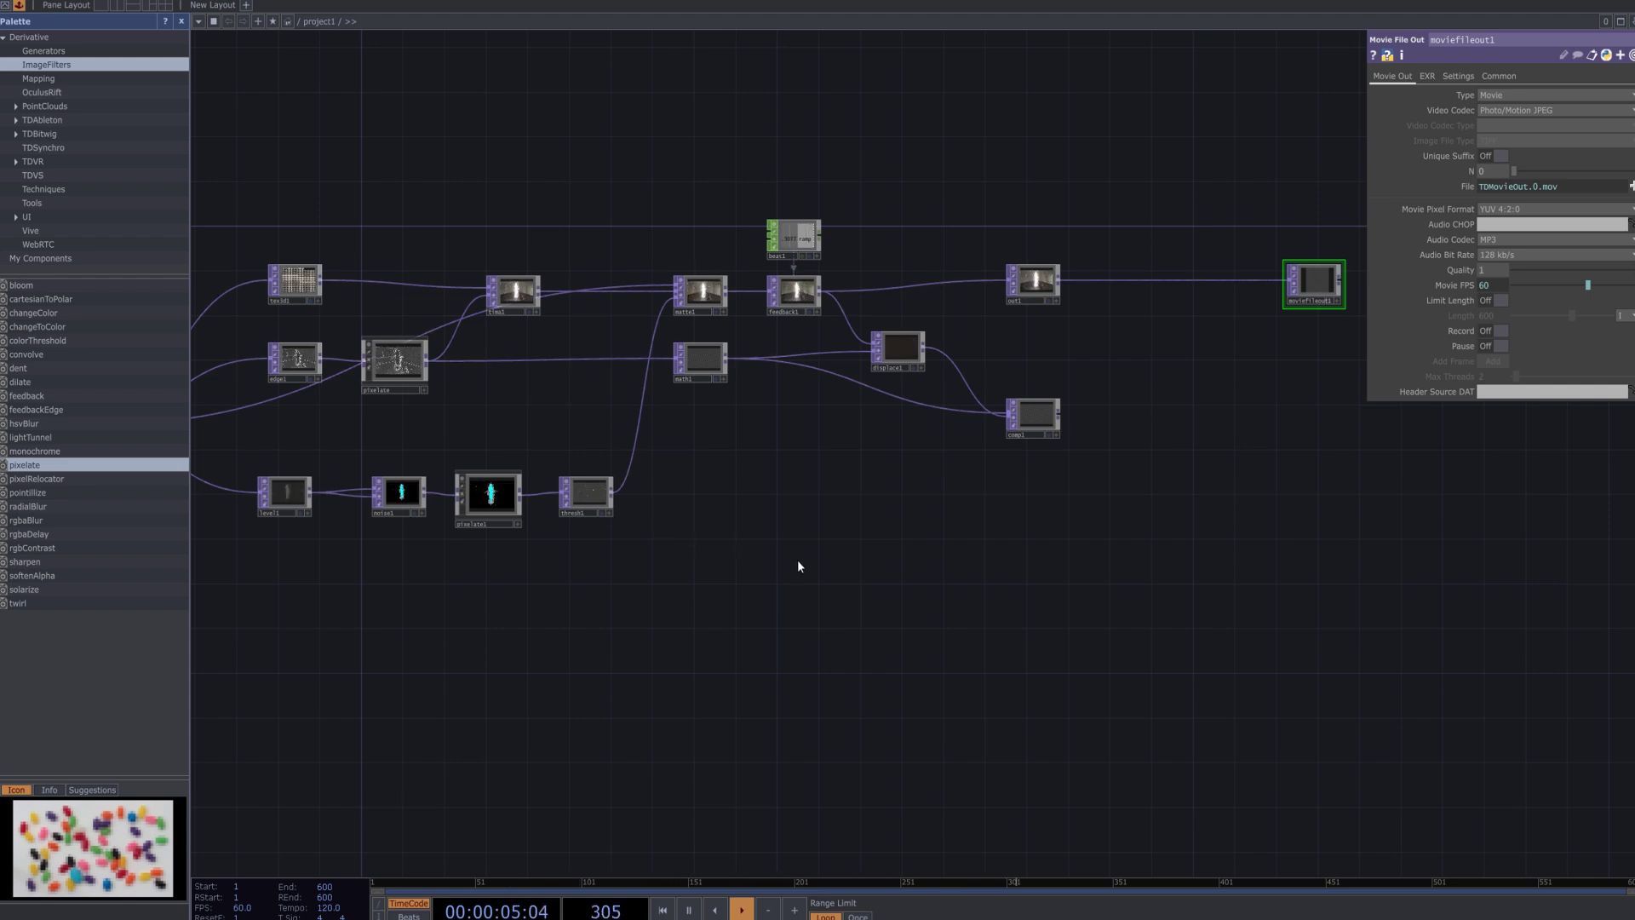
key("Tab")
type("mu")
left_click(720, 422)
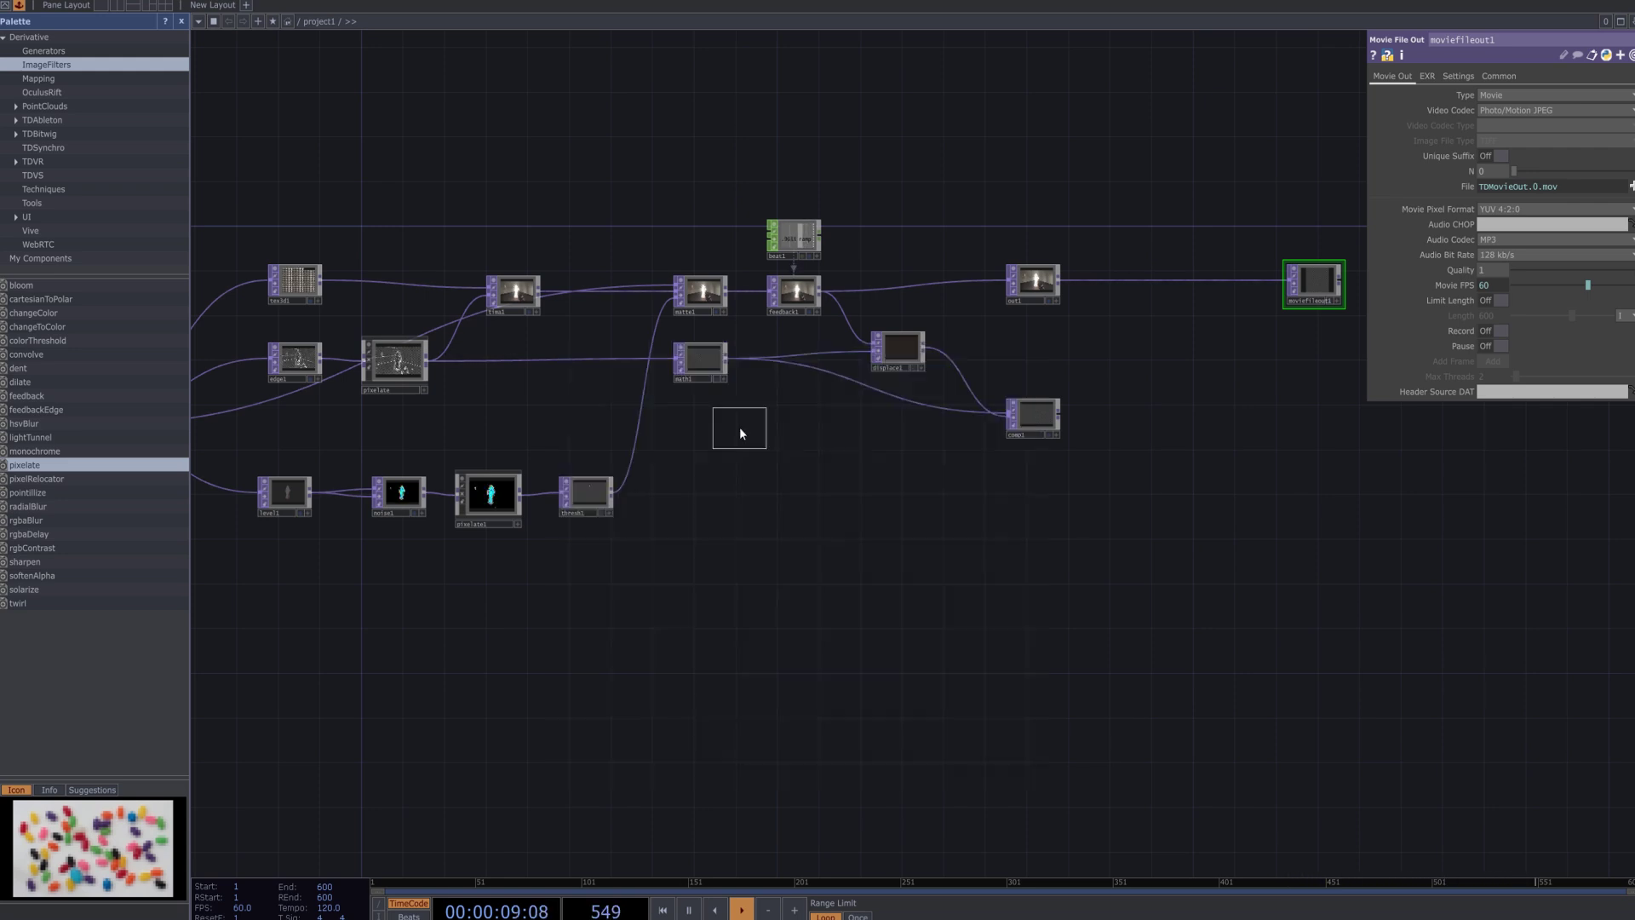
left_click(738, 523)
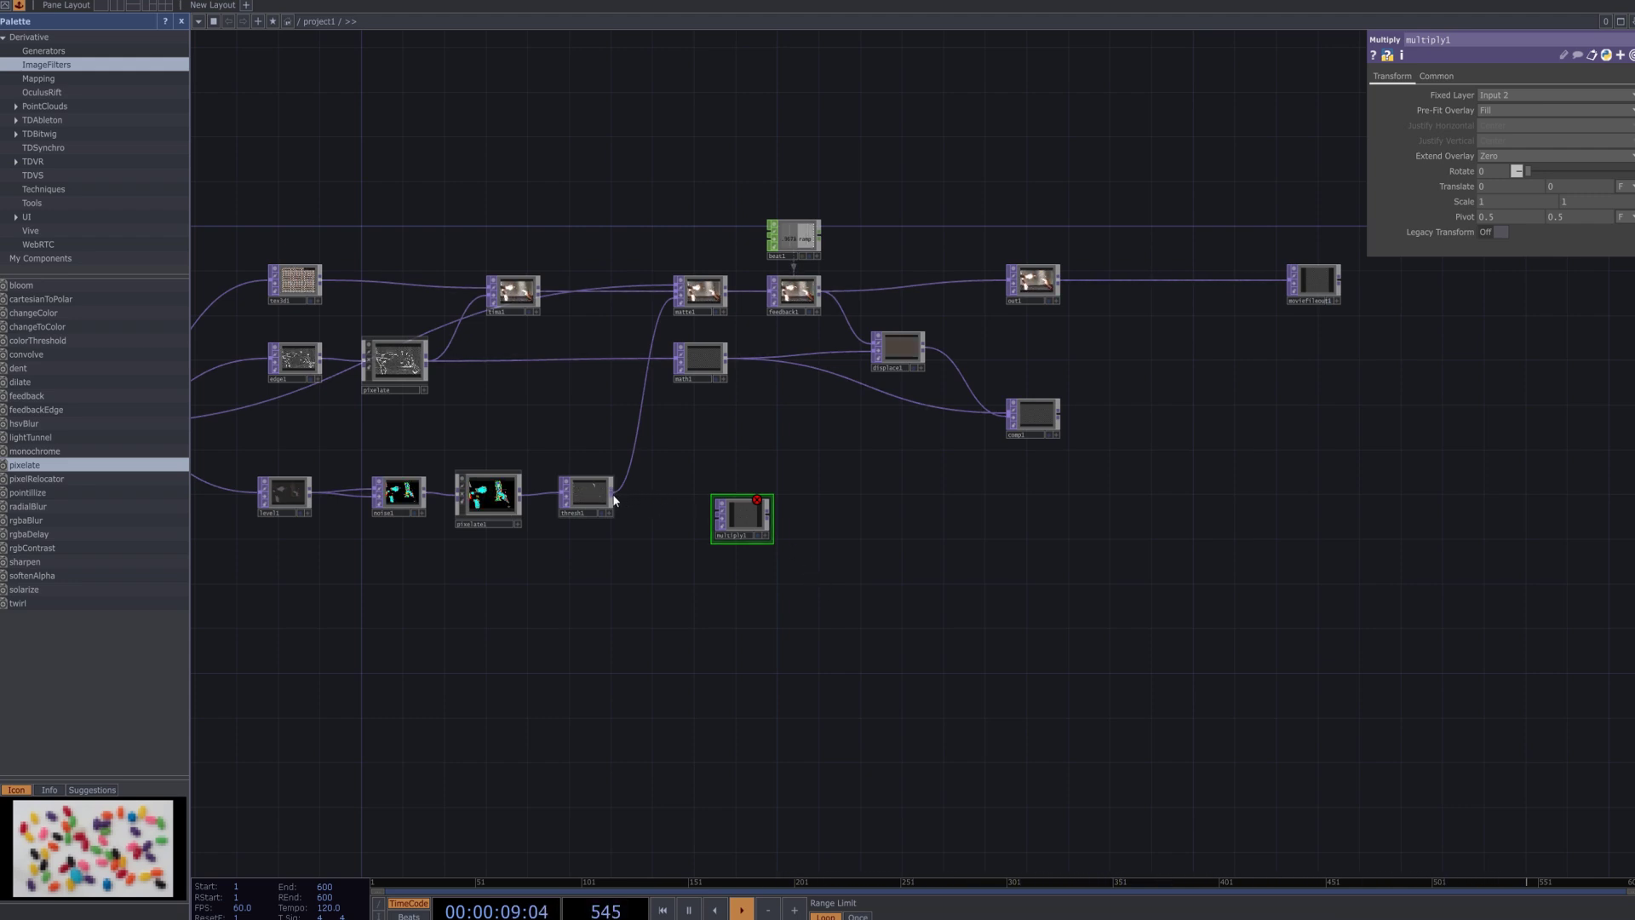
Wire the thresh1 and pixelate1 outputs into the Multiply TOP.
left_click(717, 512)
left_click_drag(525, 499, 786, 551)
left_click_drag(916, 599, 892, 532)
middle_click_drag(892, 530, 891, 528)
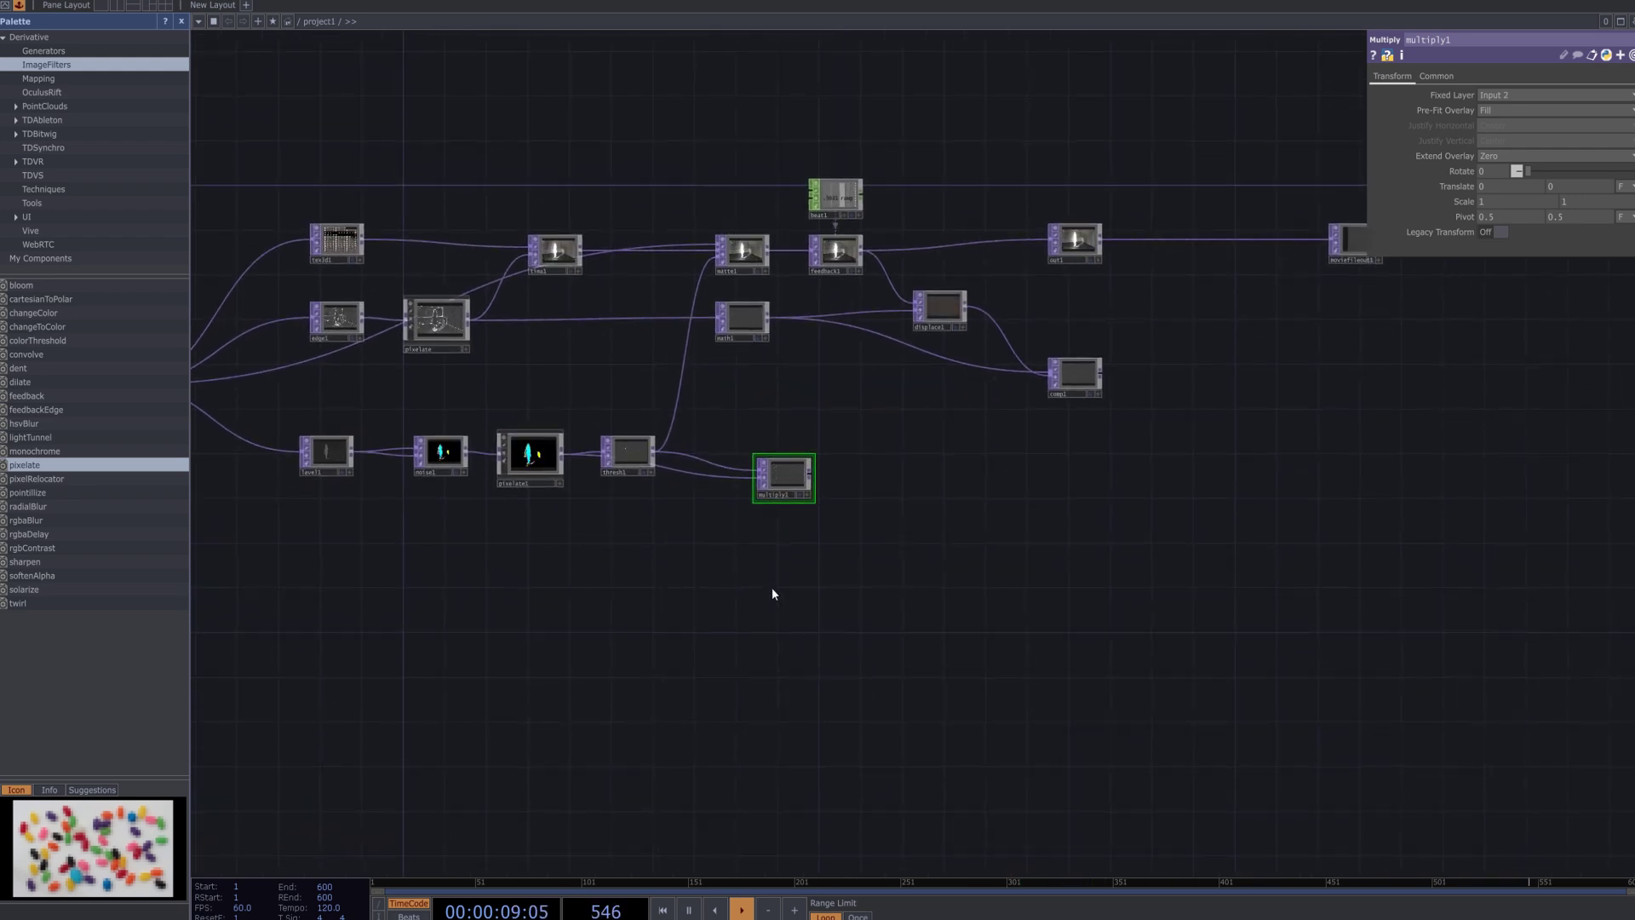
Add a second Threshold TOP just below the Multiply TOP and feed it from pixelate1.
key("Tab")
type("th")
left_click(890, 569)
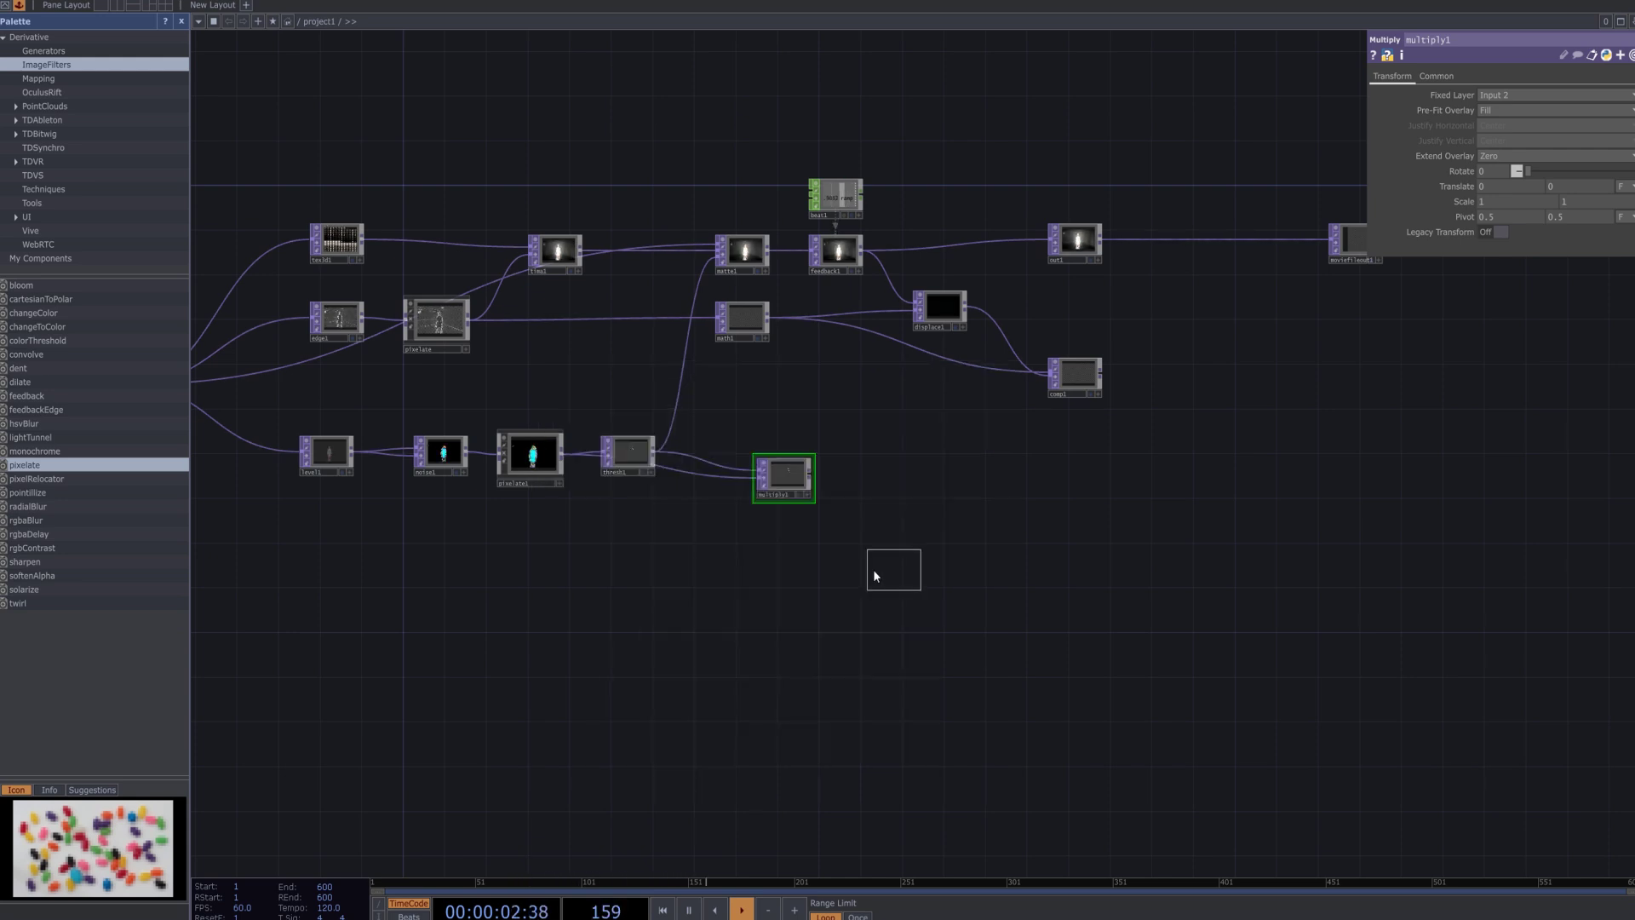
left_click(781, 557)
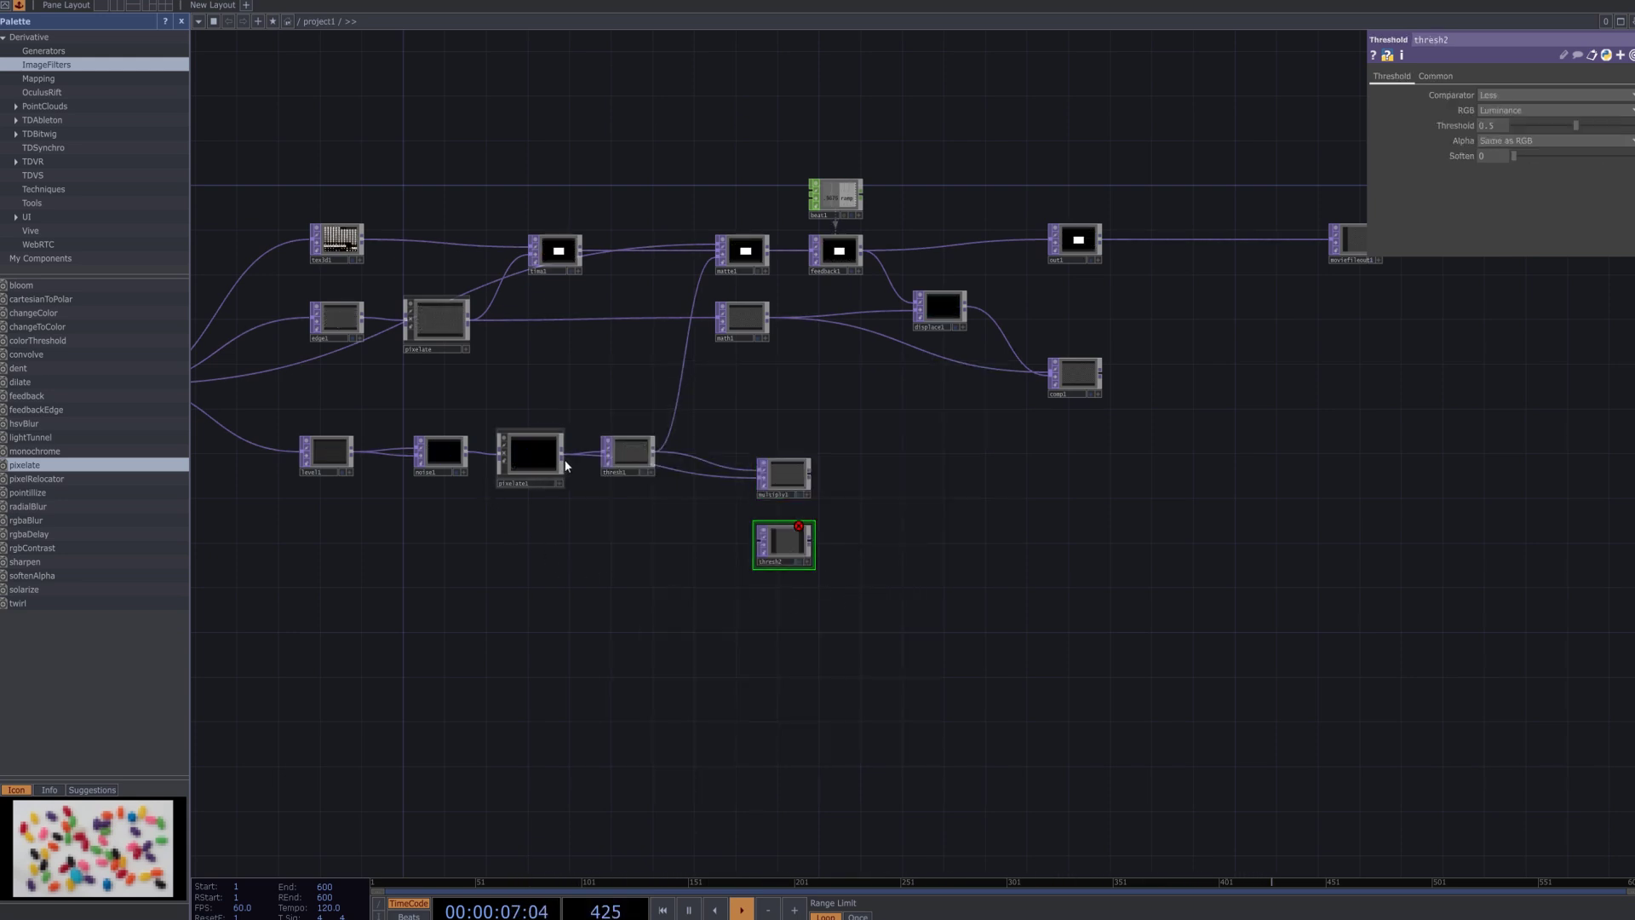
left_click_drag(563, 462, 947, 570)
scroll(846, 549, "up", 3)
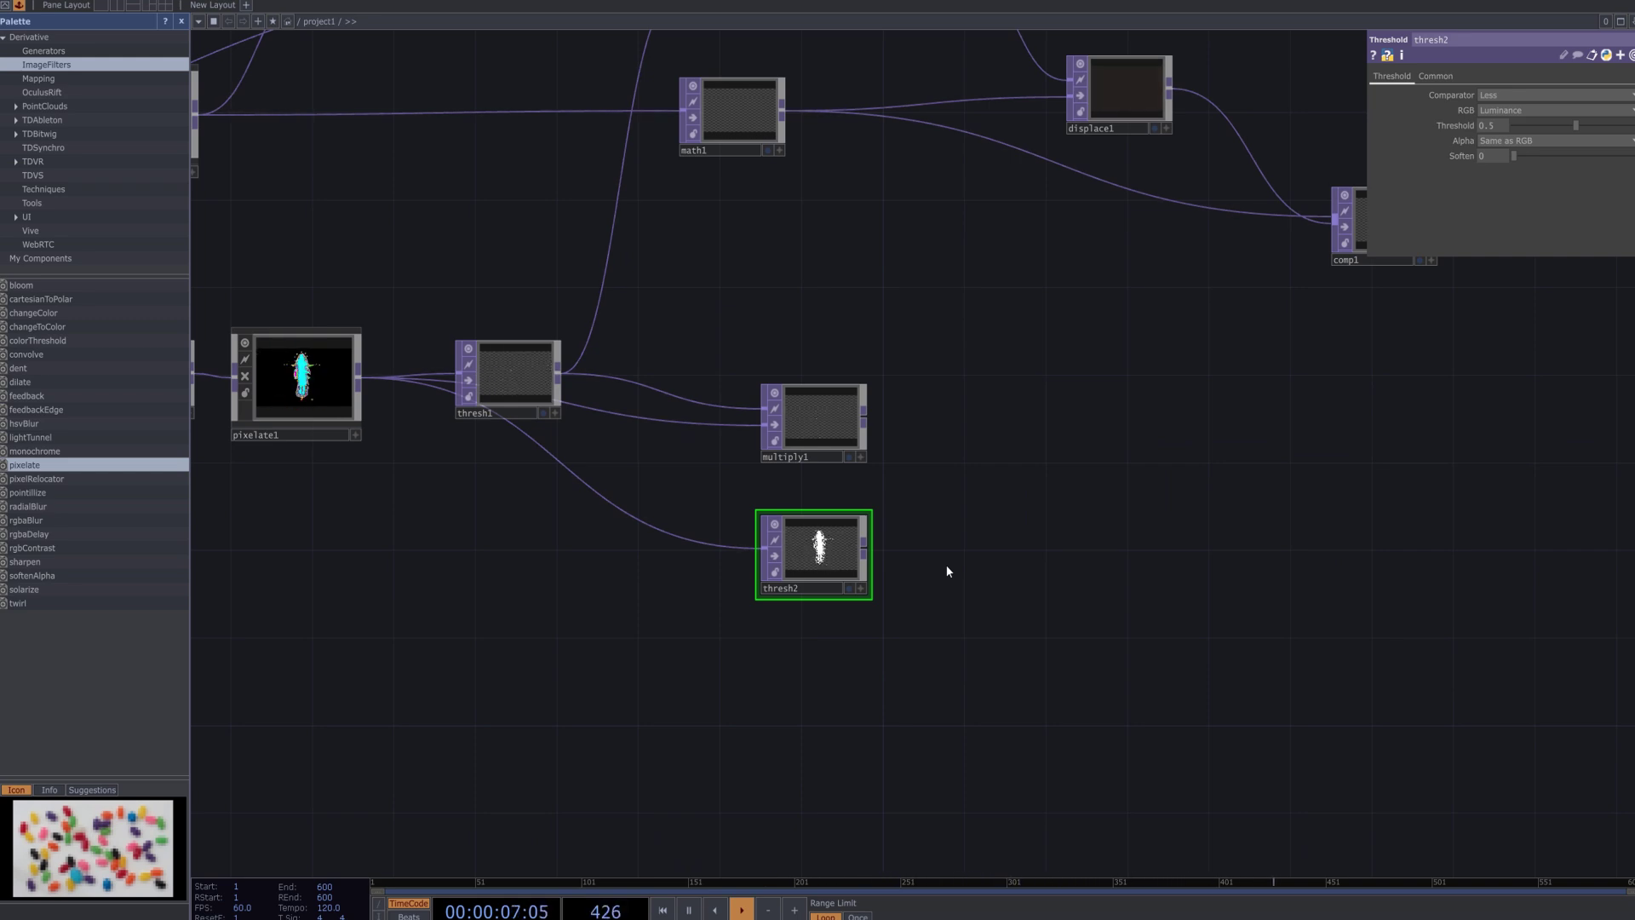
Move comp1 farther out to make room and add a second Composite TOP beyond the Multiply TOP.
scroll(960, 576, "down", 4)
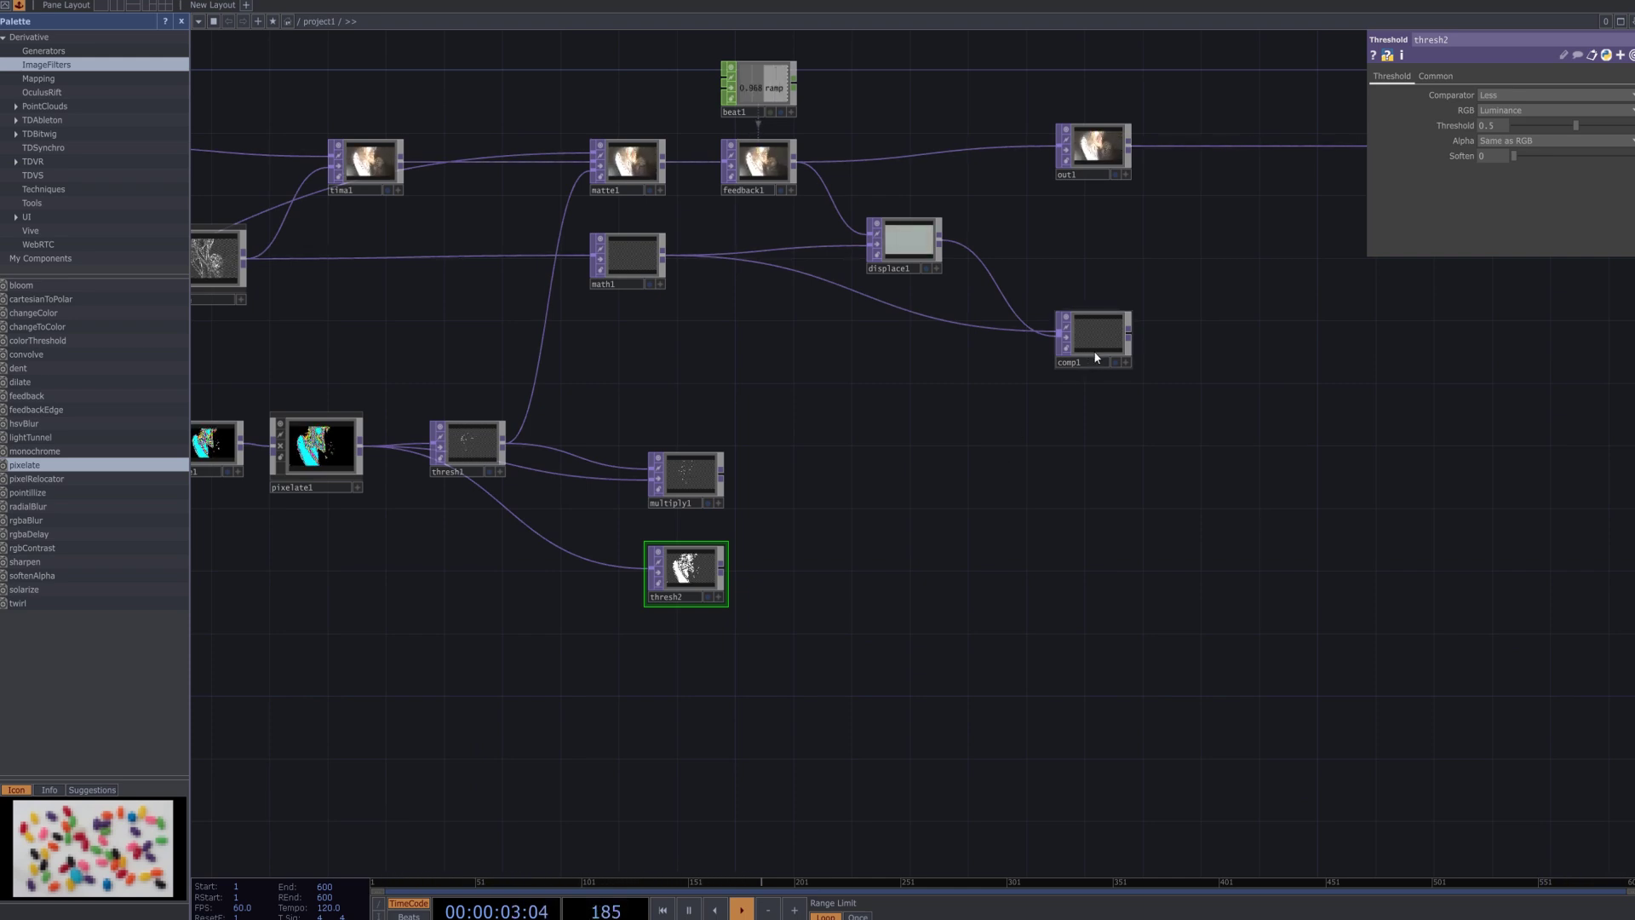
left_click_drag(1096, 348, 1200, 425)
left_click_drag(979, 463, 1010, 425)
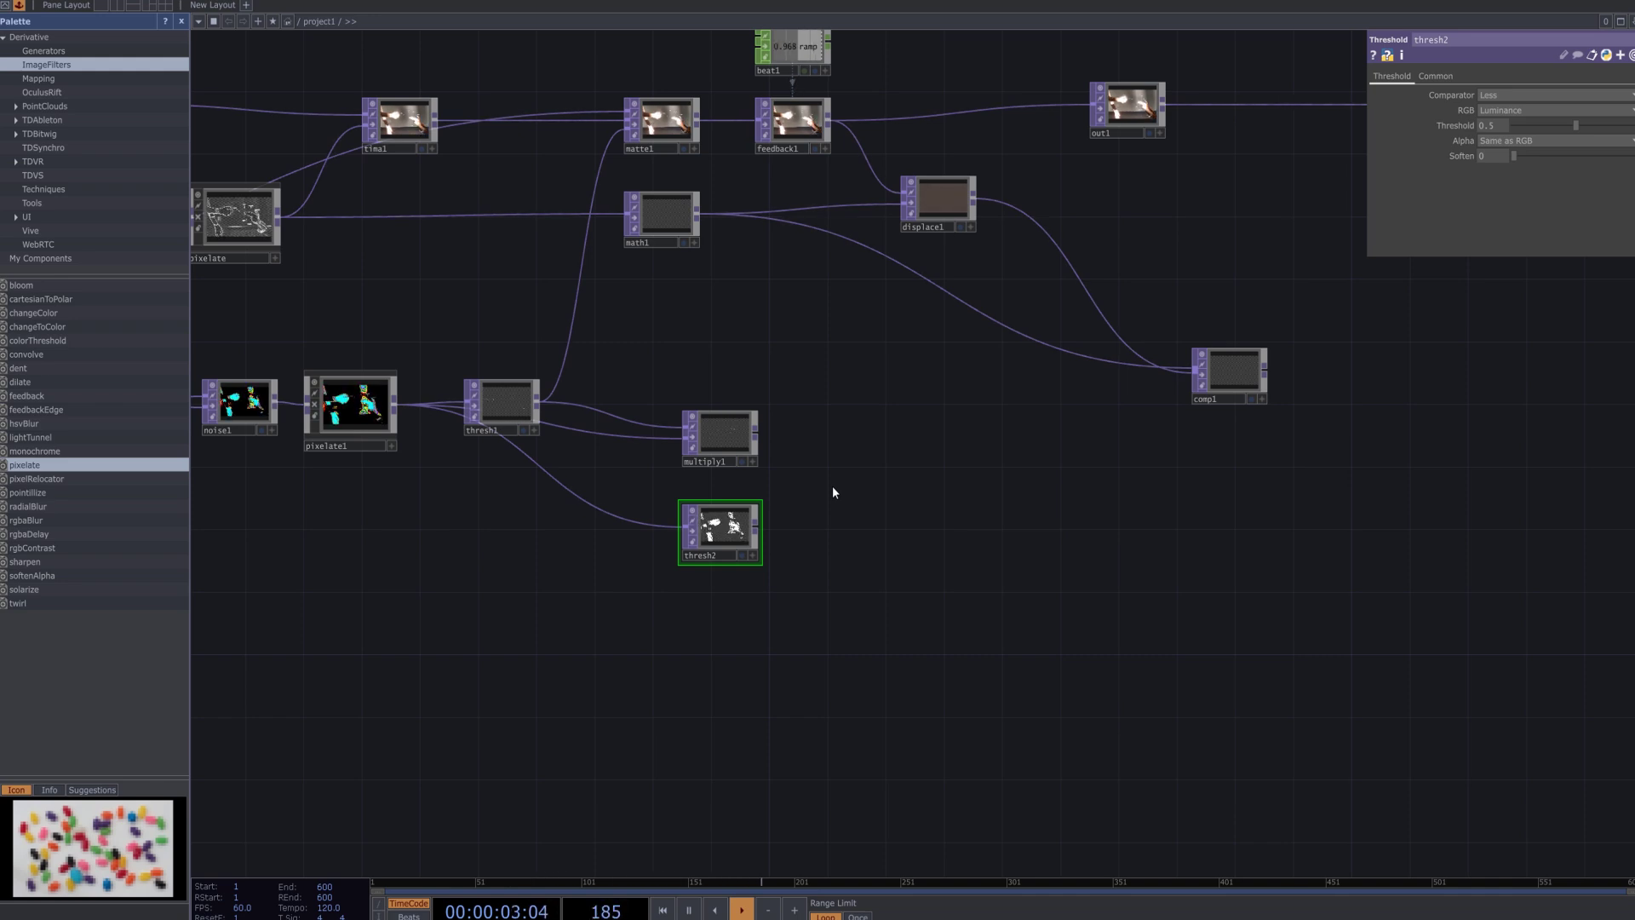
left_click(736, 435)
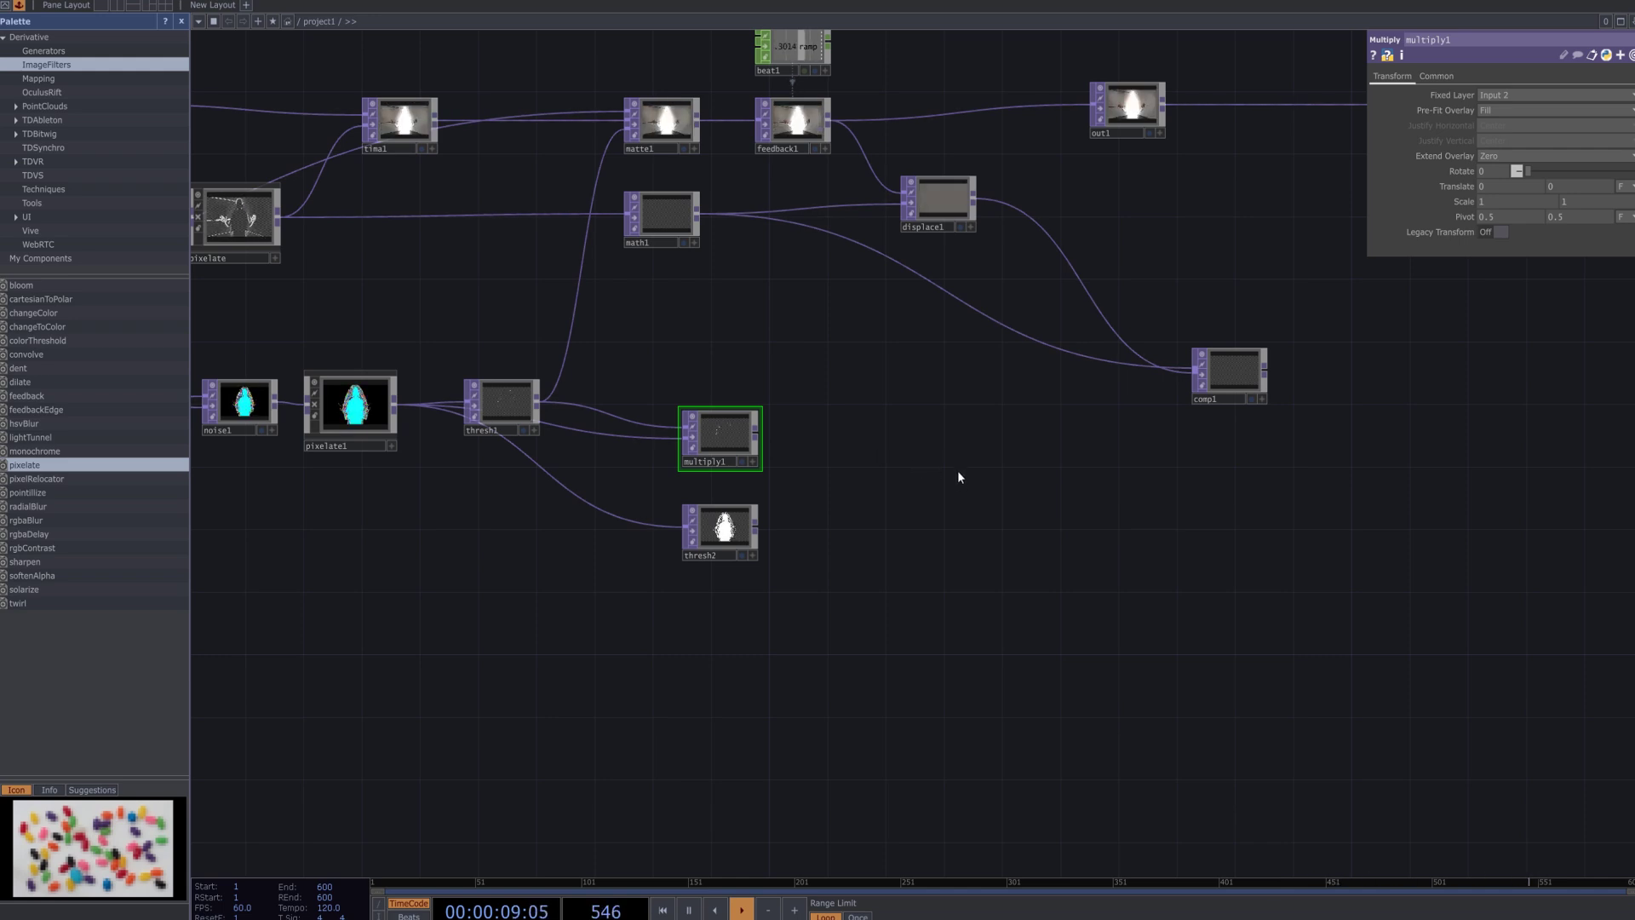
key("Tab")
type("c")
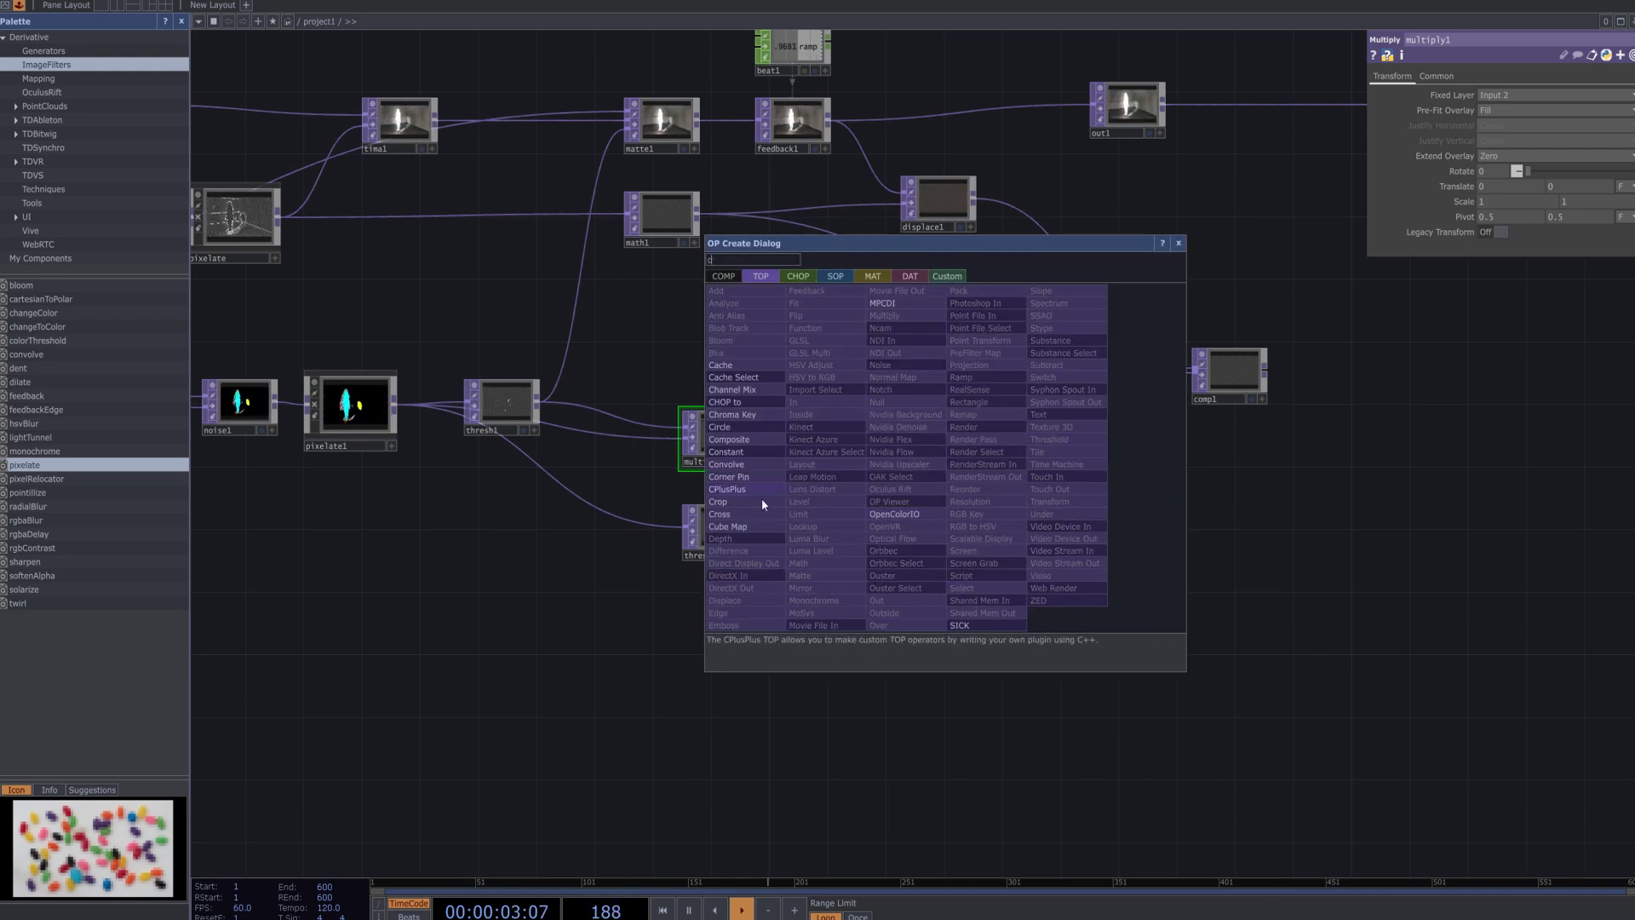
left_click(759, 442)
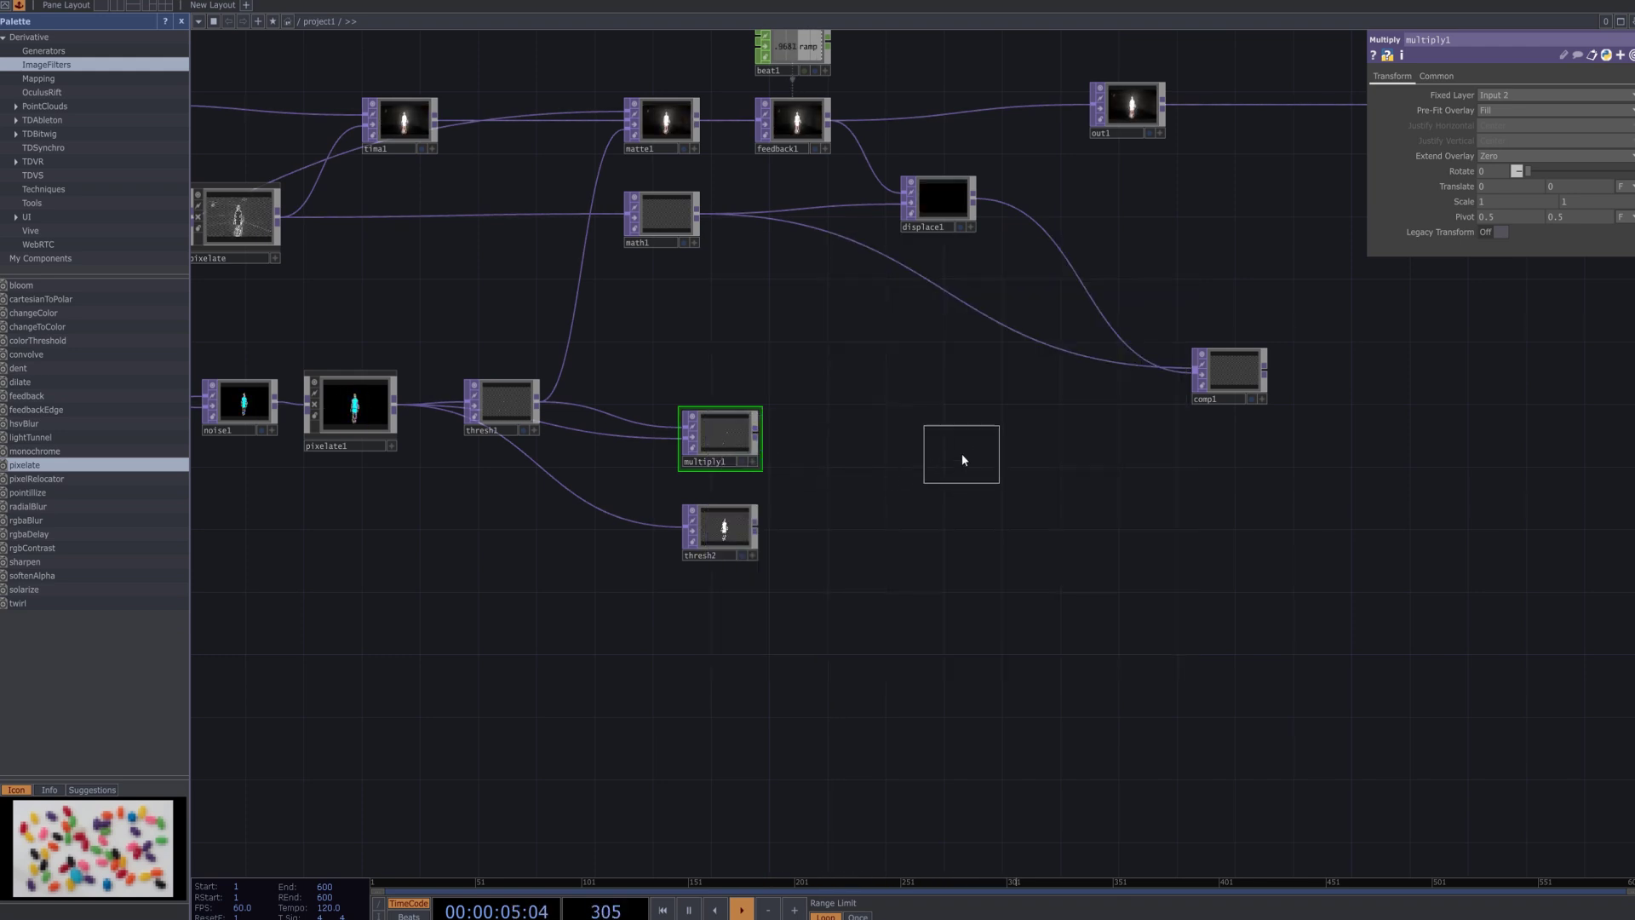
left_click(970, 455)
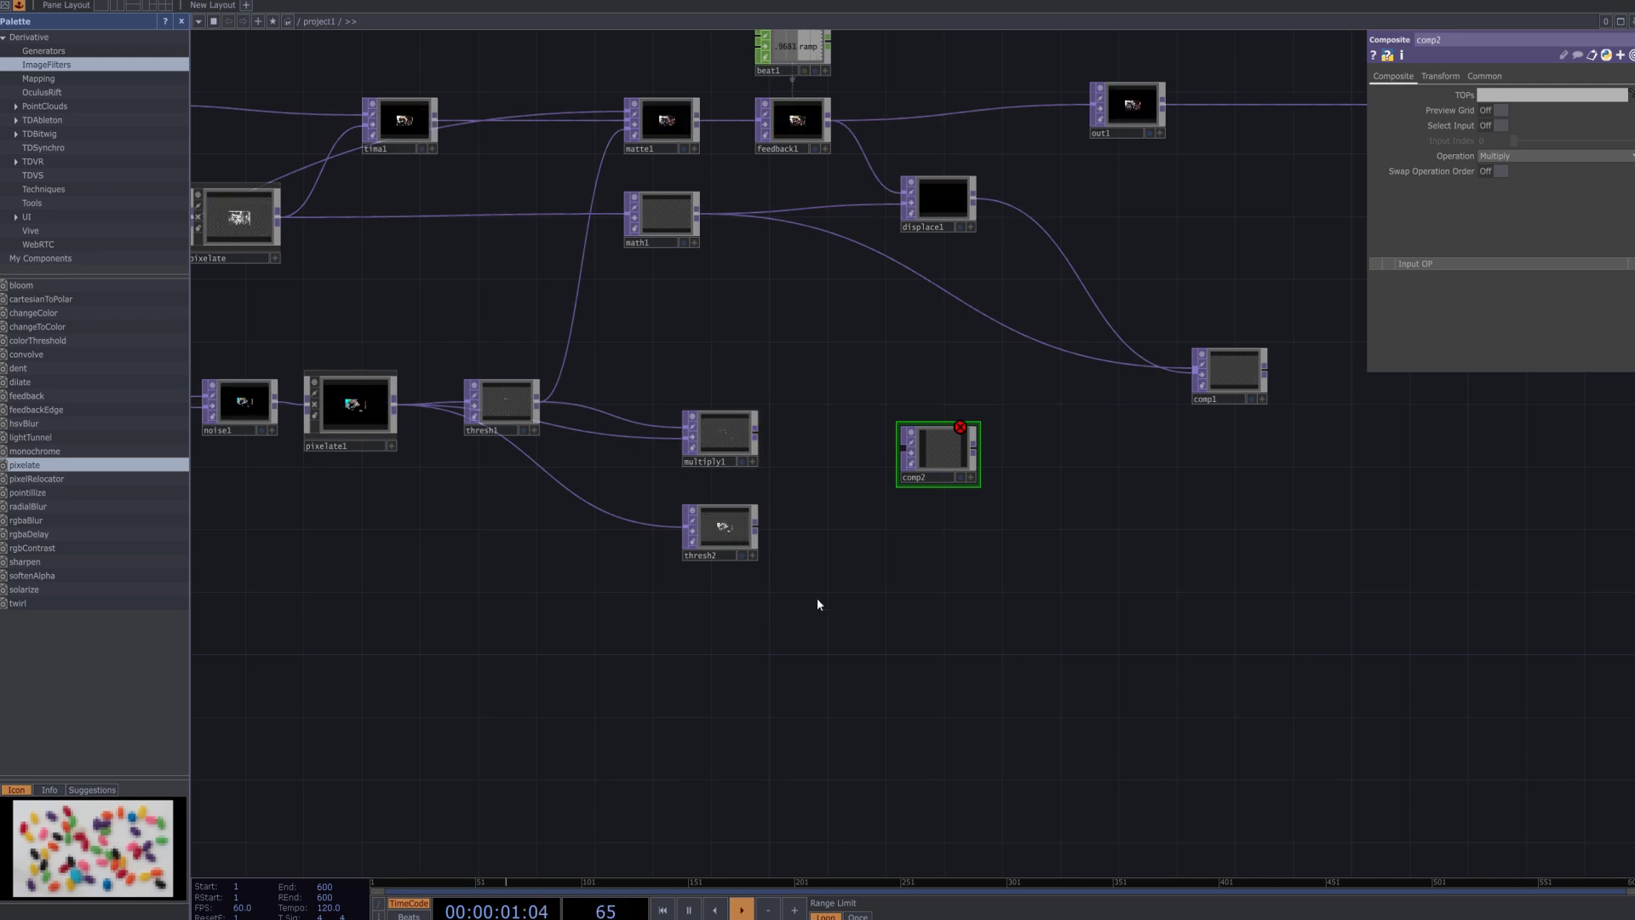
Wire the source Movie File In TOP and then the Multiply TOP into comp2, raising the Multiply node clear of the wire.
scroll(815, 598, "down", 6)
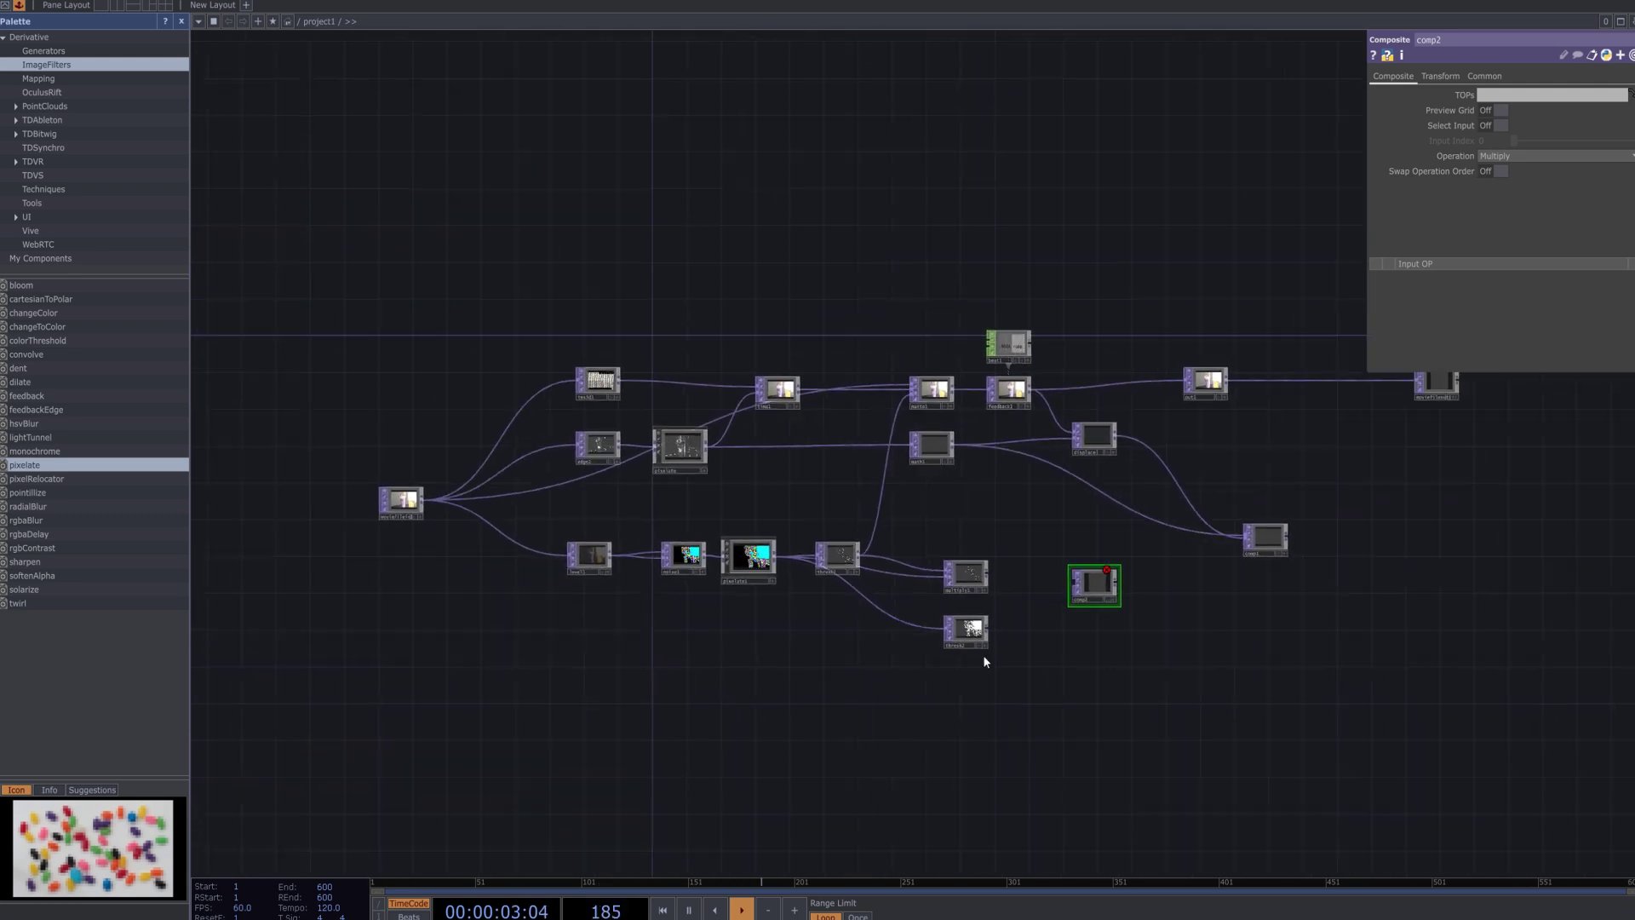
scroll(898, 637, "down", 1)
left_click_drag(505, 523, 1066, 596)
scroll(1137, 649, "up", 5)
scroll(1136, 651, "up", 5)
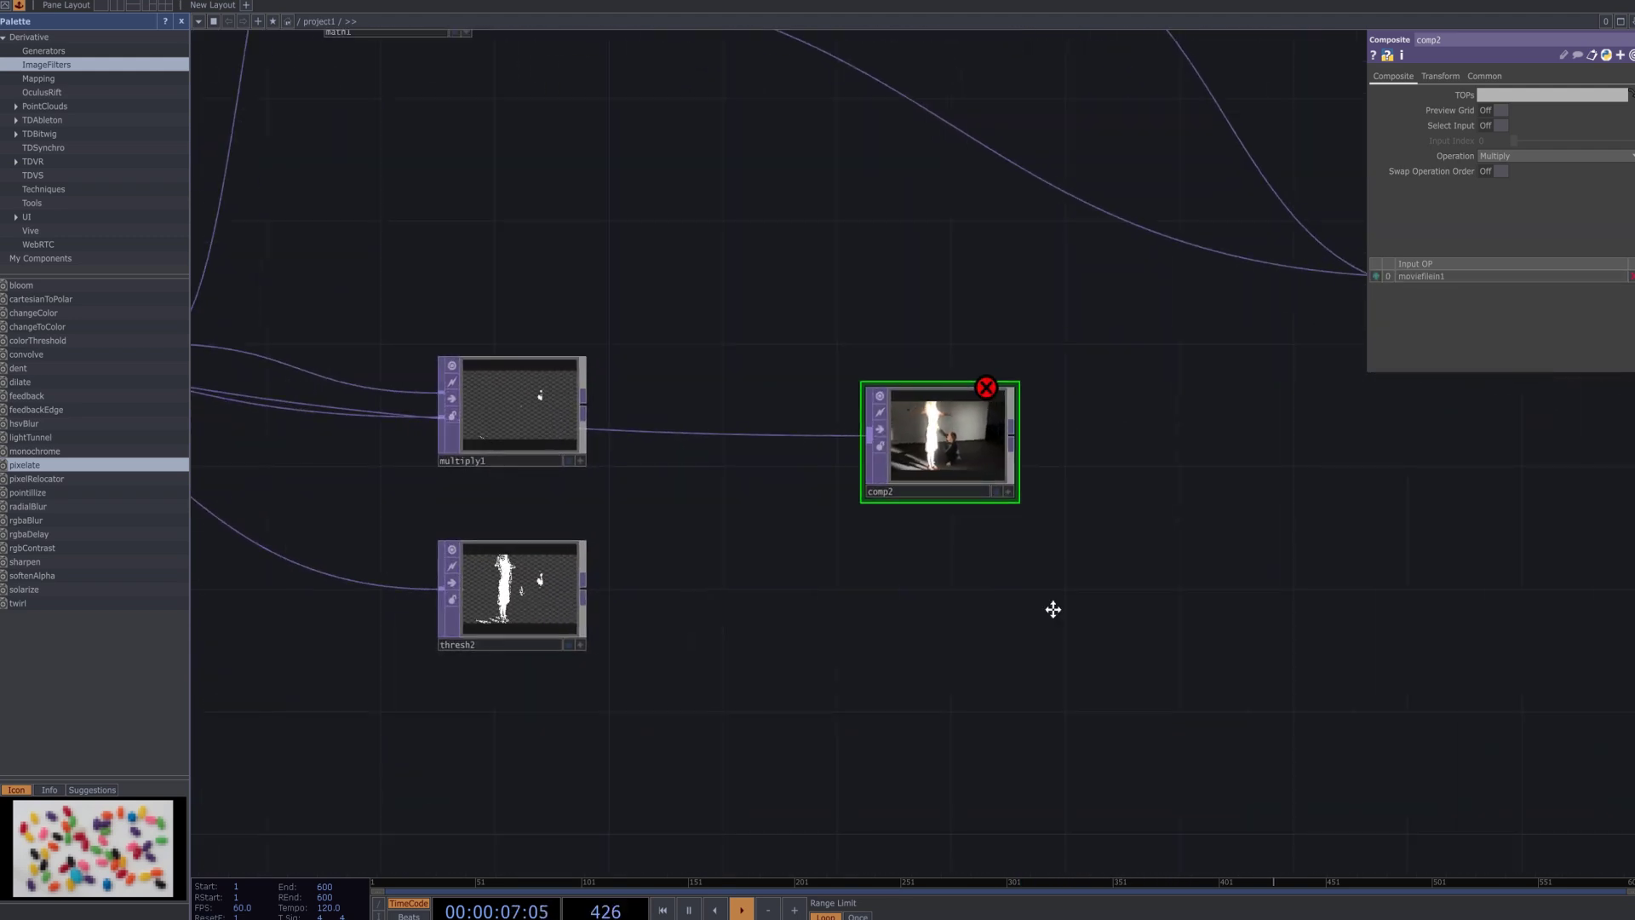
left_click_drag(555, 399, 554, 337)
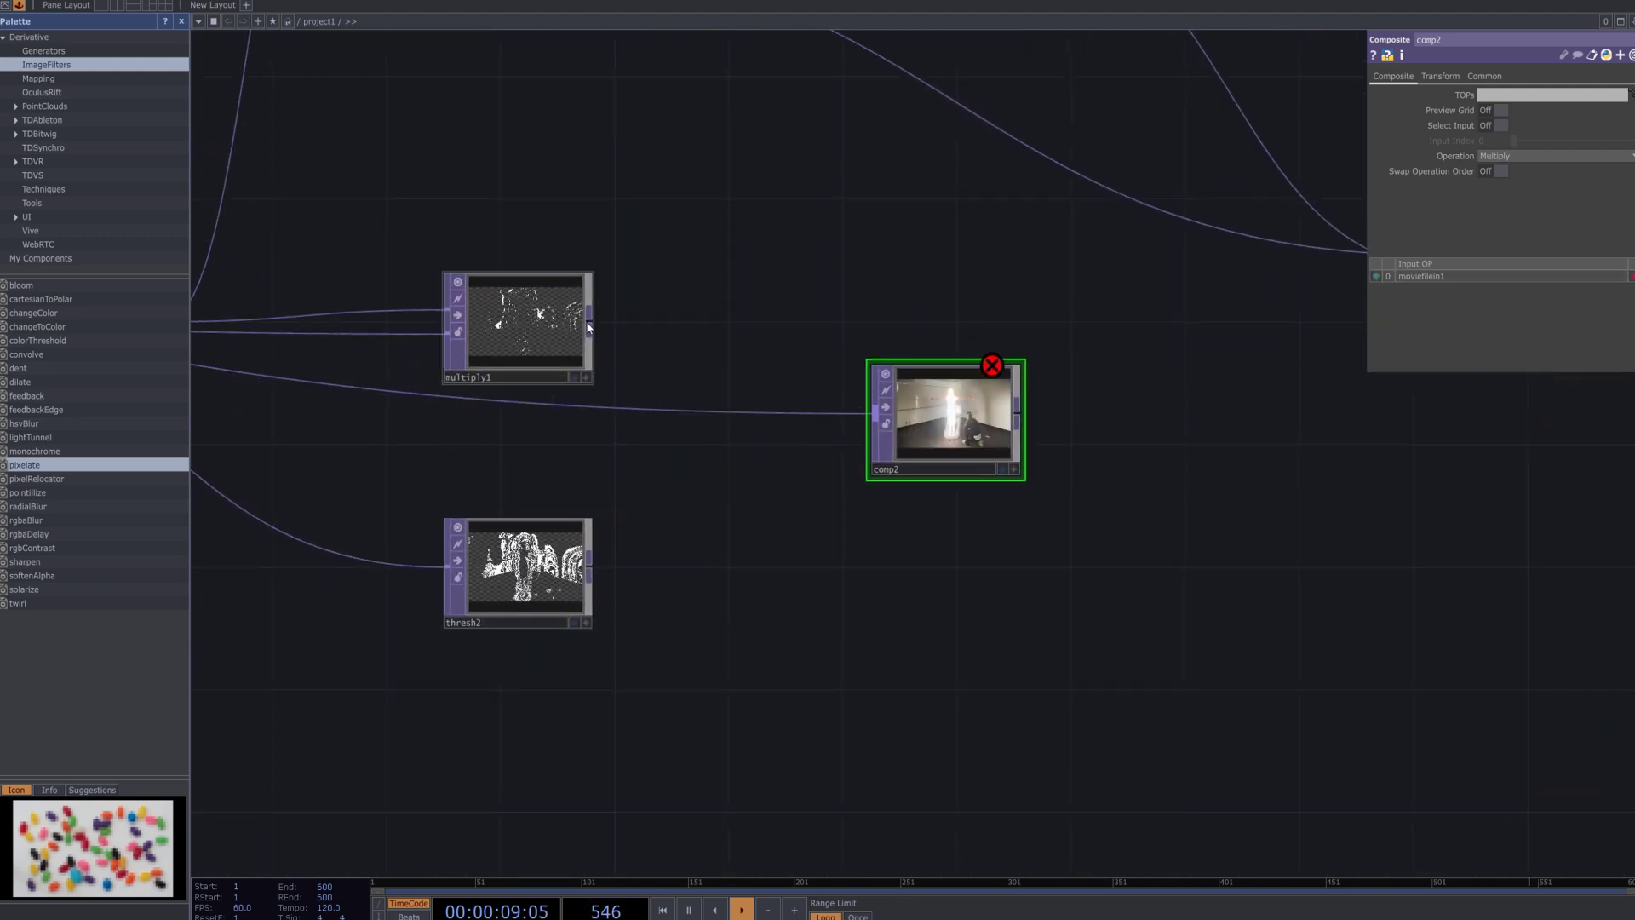
left_click(589, 321)
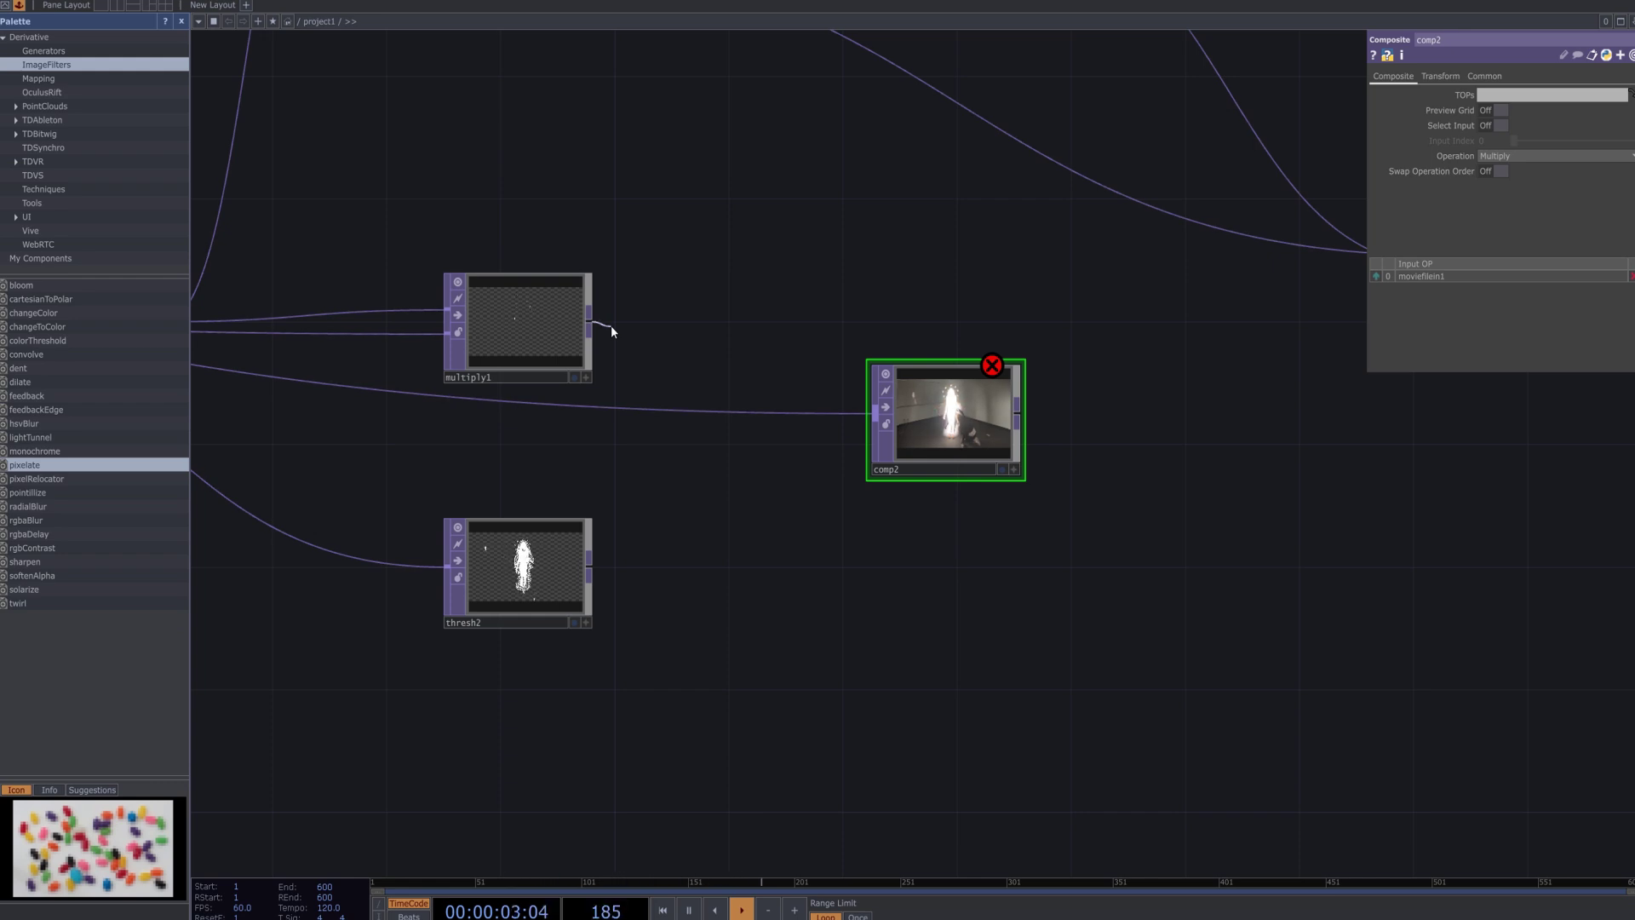
left_click(861, 446)
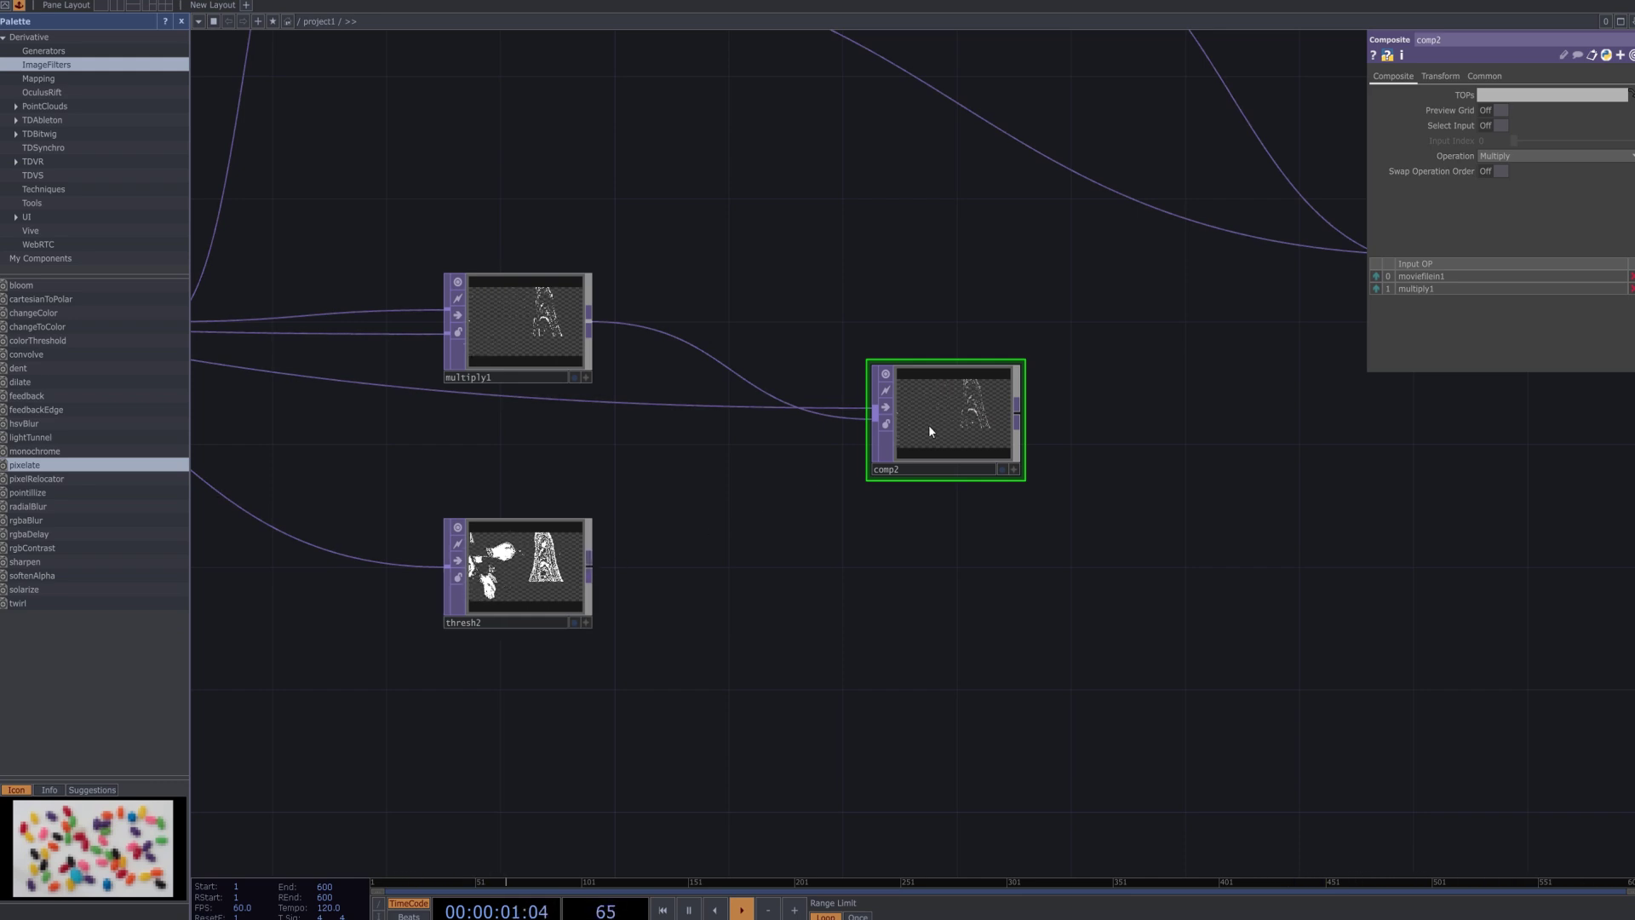
Set comp2's operation to Subtract.
left_click(1599, 159)
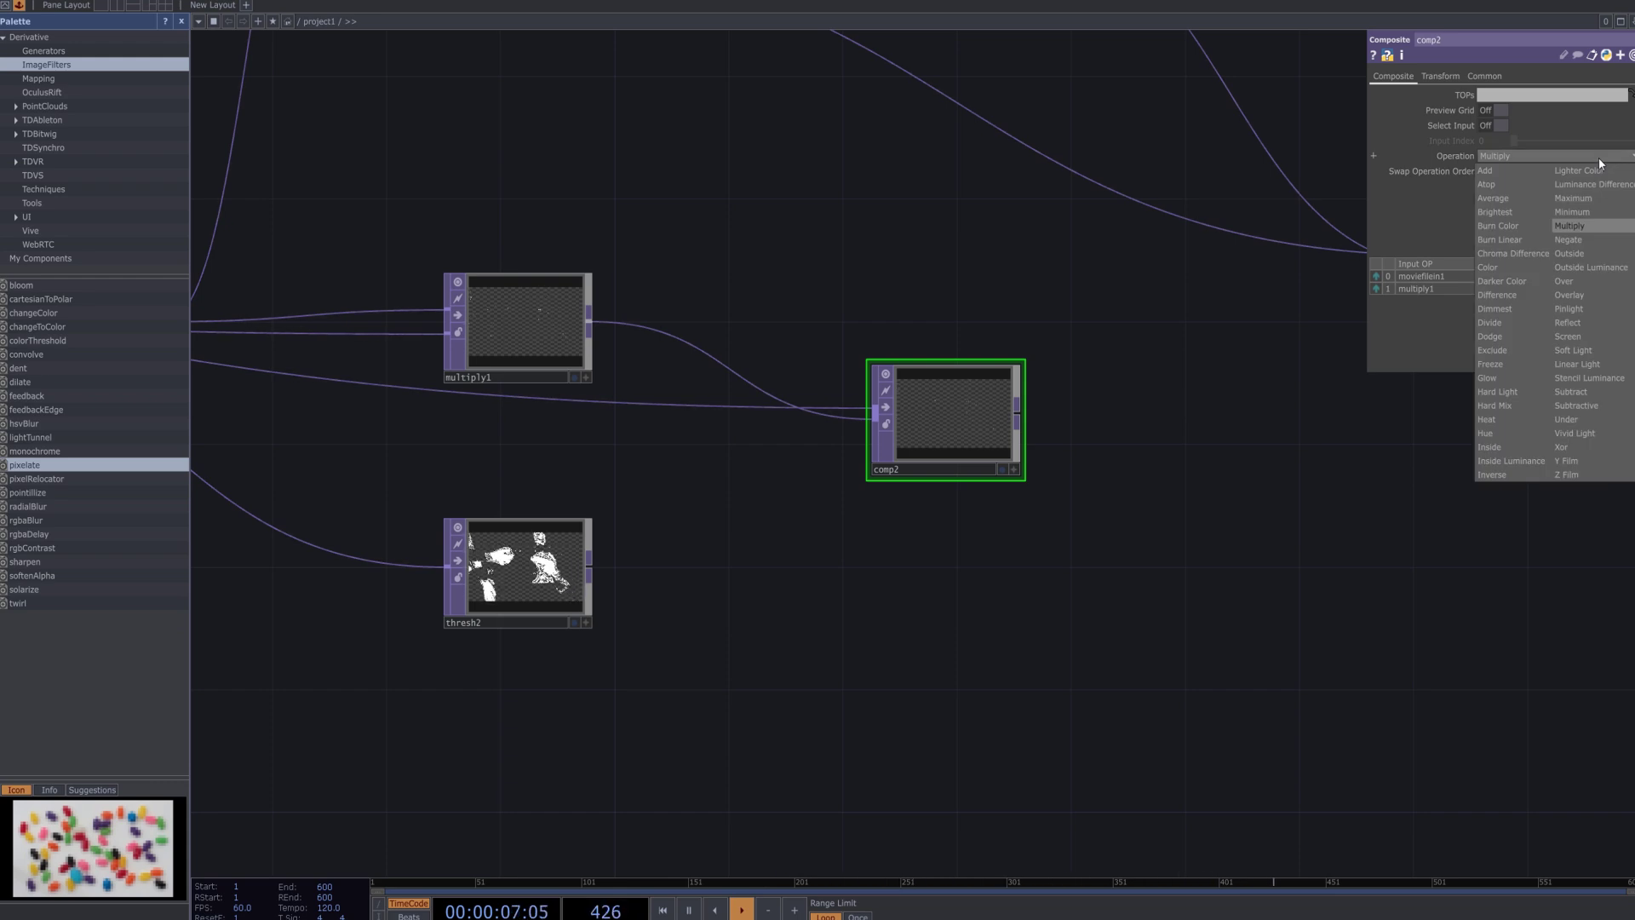
left_click(1571, 392)
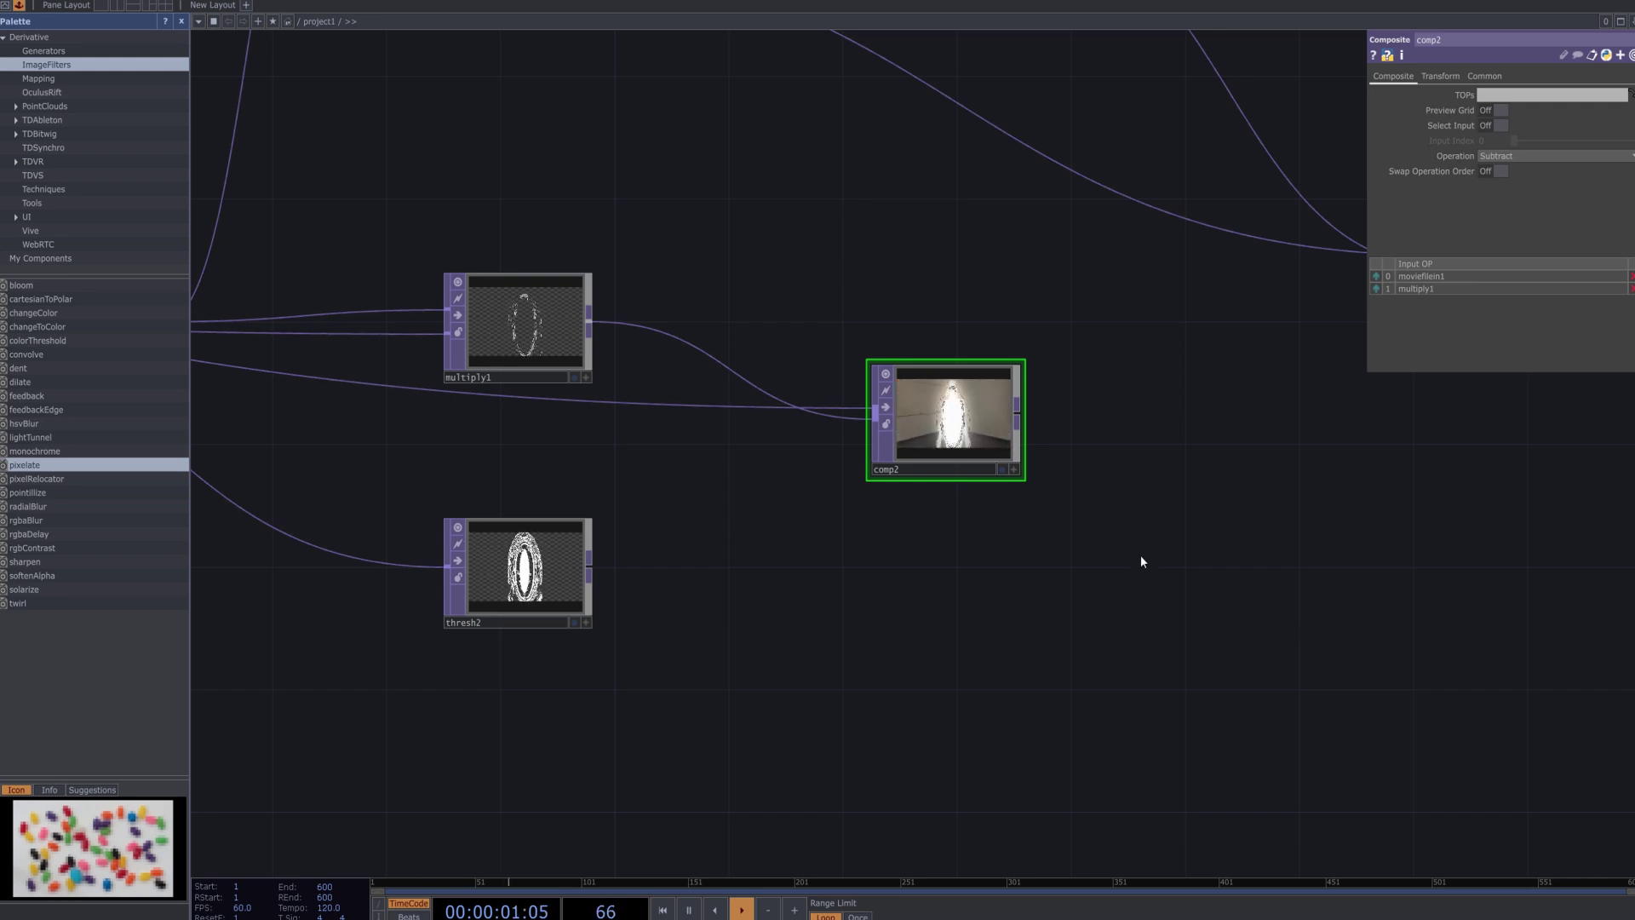
scroll(1141, 555, "down", 3)
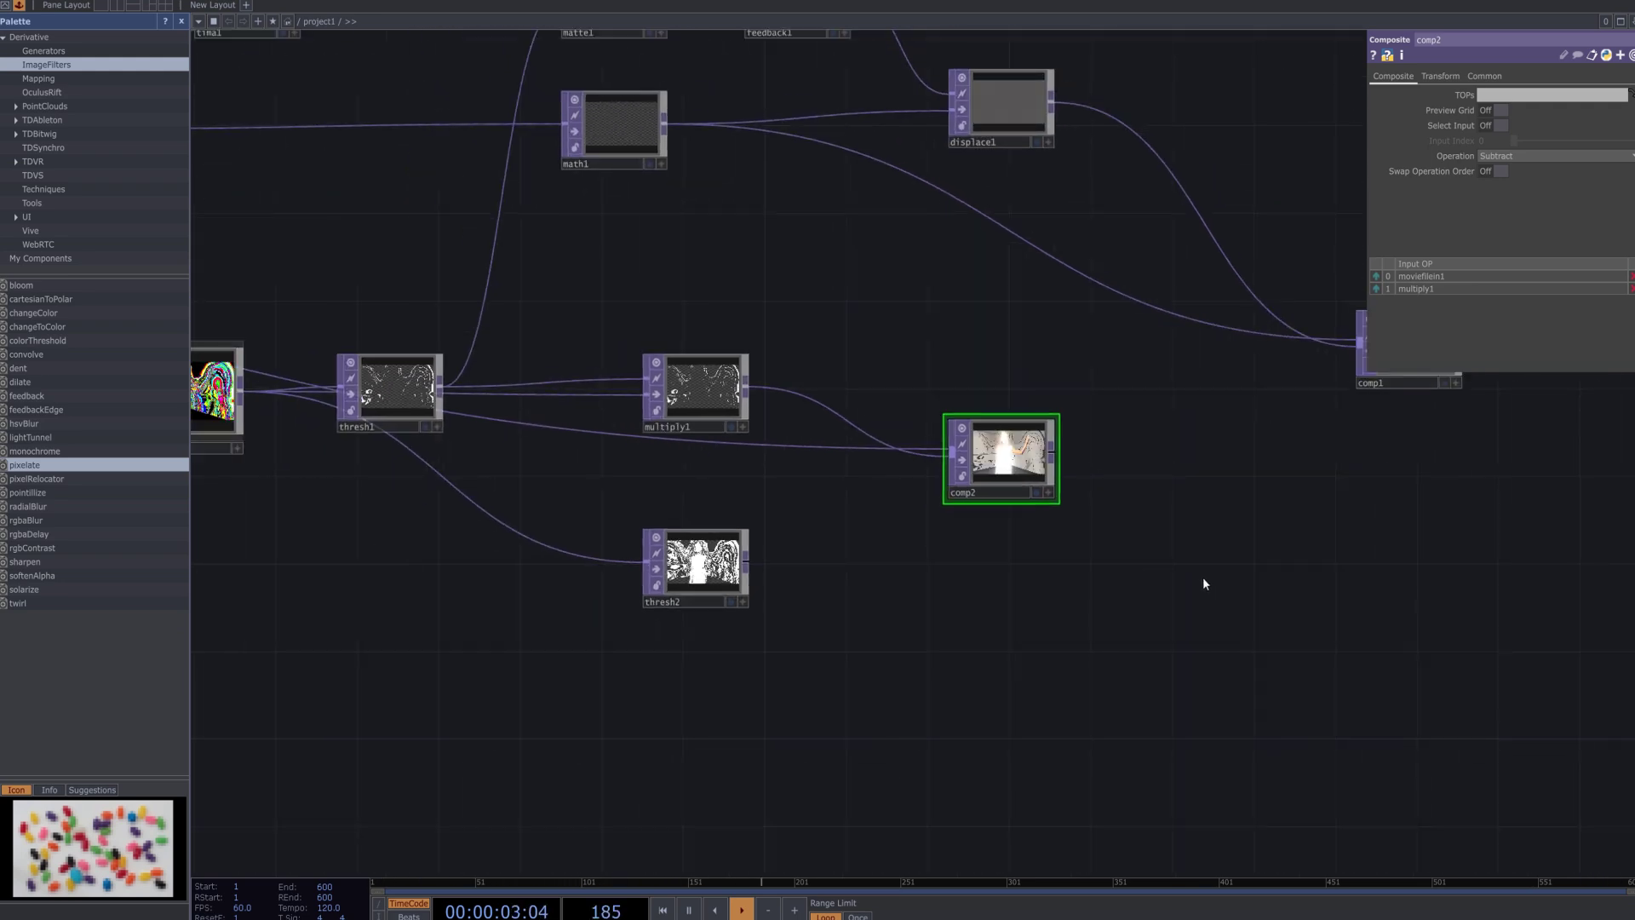
scroll(1204, 579, "up", 3)
scroll(1202, 576, "down", 2)
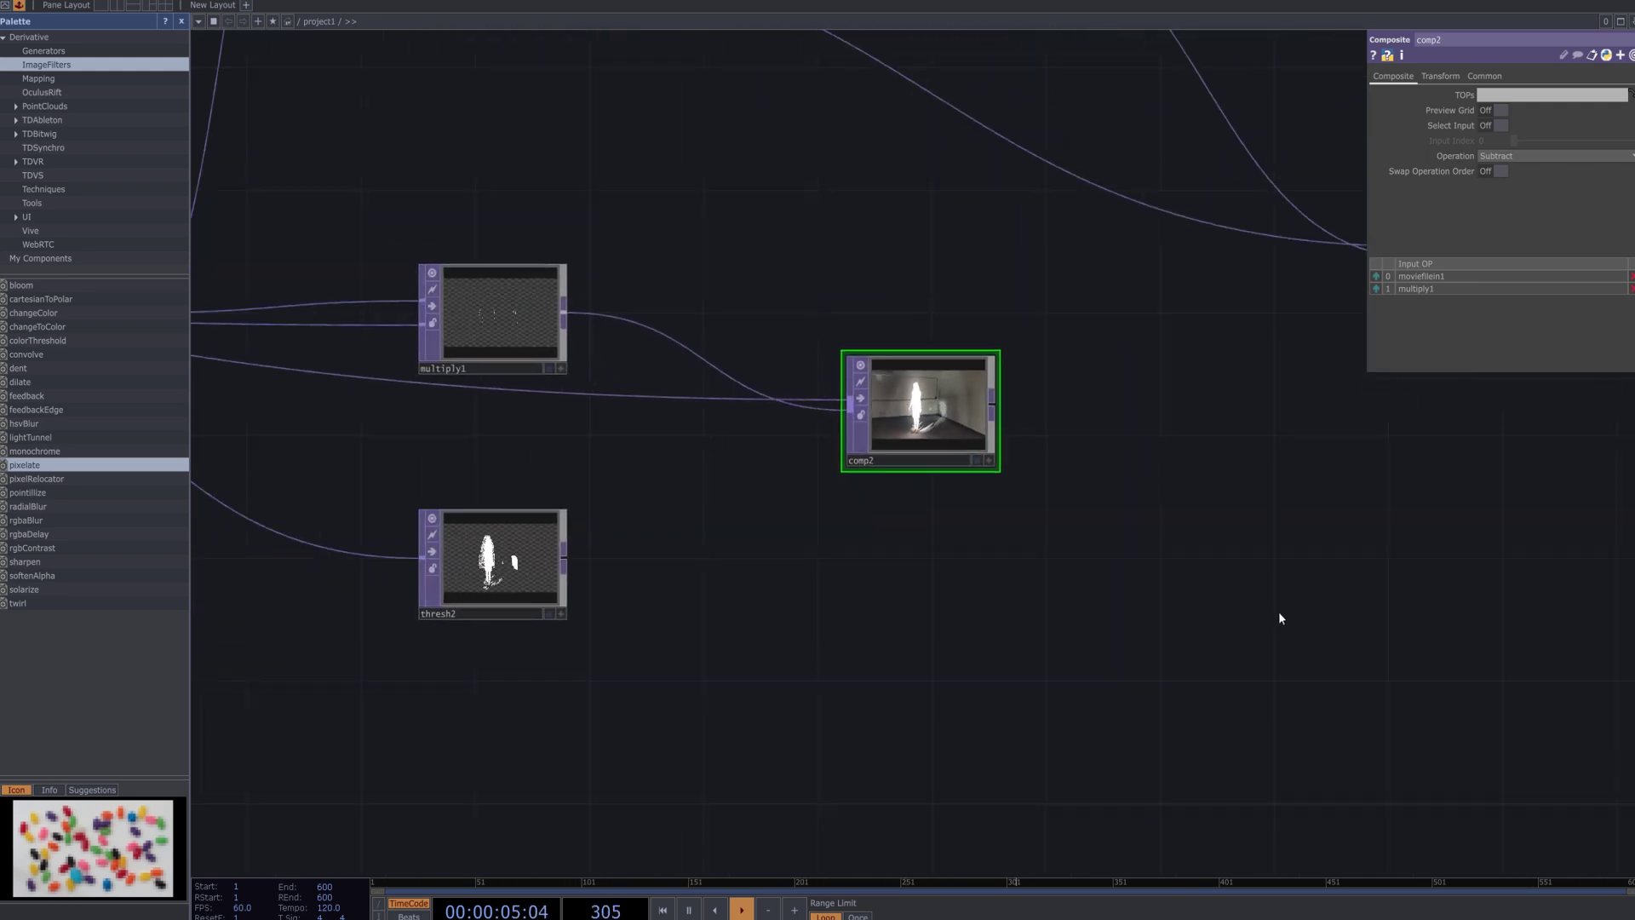
Move comp2 up level with the Multiply TOP and shift comp1 higher, closer to the Displace TOP's row.
left_click_drag(1279, 611, 1149, 612)
left_click_drag(856, 455, 883, 392)
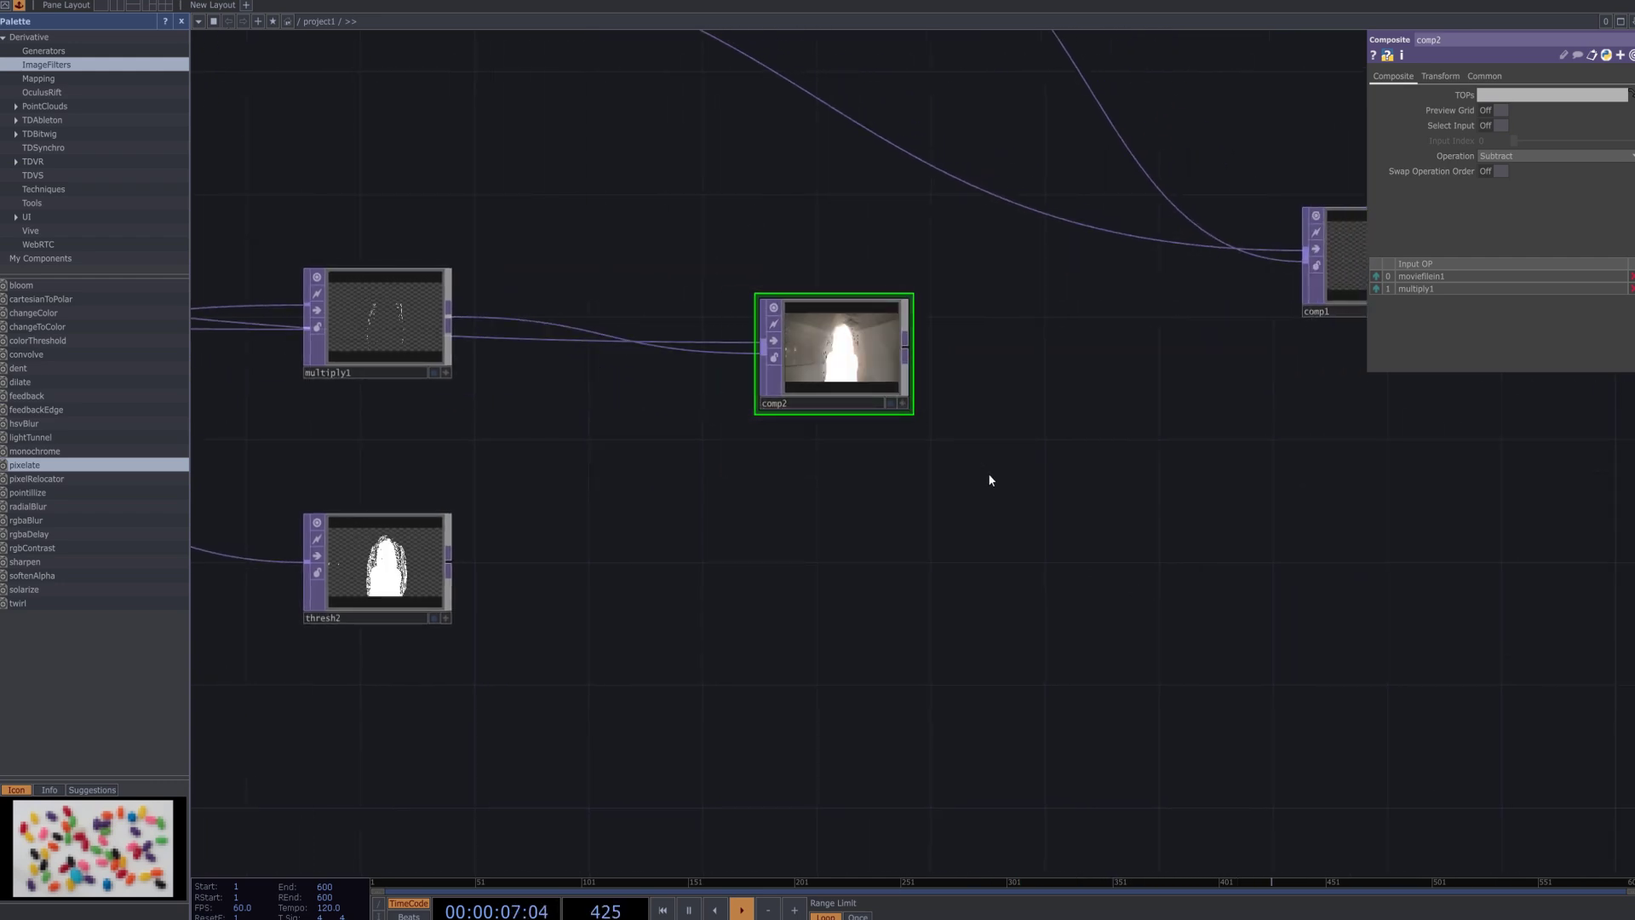
scroll(988, 474, "down", 2)
left_click_drag(1102, 577, 1034, 538)
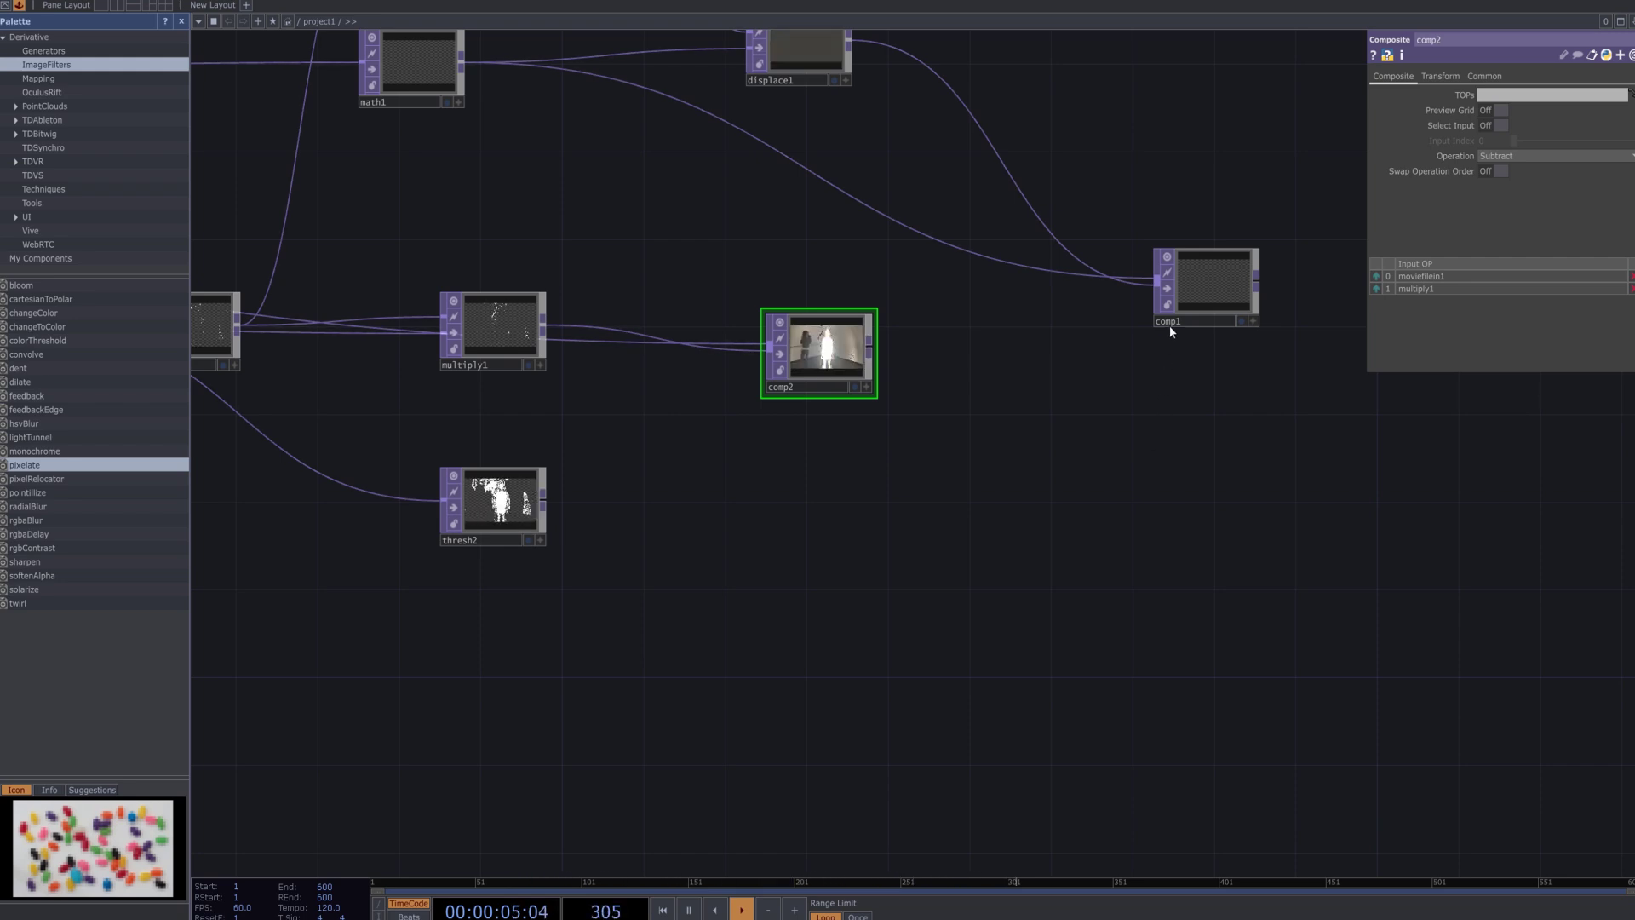
left_click_drag(1204, 294, 1184, 185)
Add a second Matte TOP beyond and slightly below comp1.
left_click_drag(1163, 426, 1039, 483)
scroll(1039, 484, "down", 5)
left_click_drag(1136, 499, 1032, 540)
key("Tab")
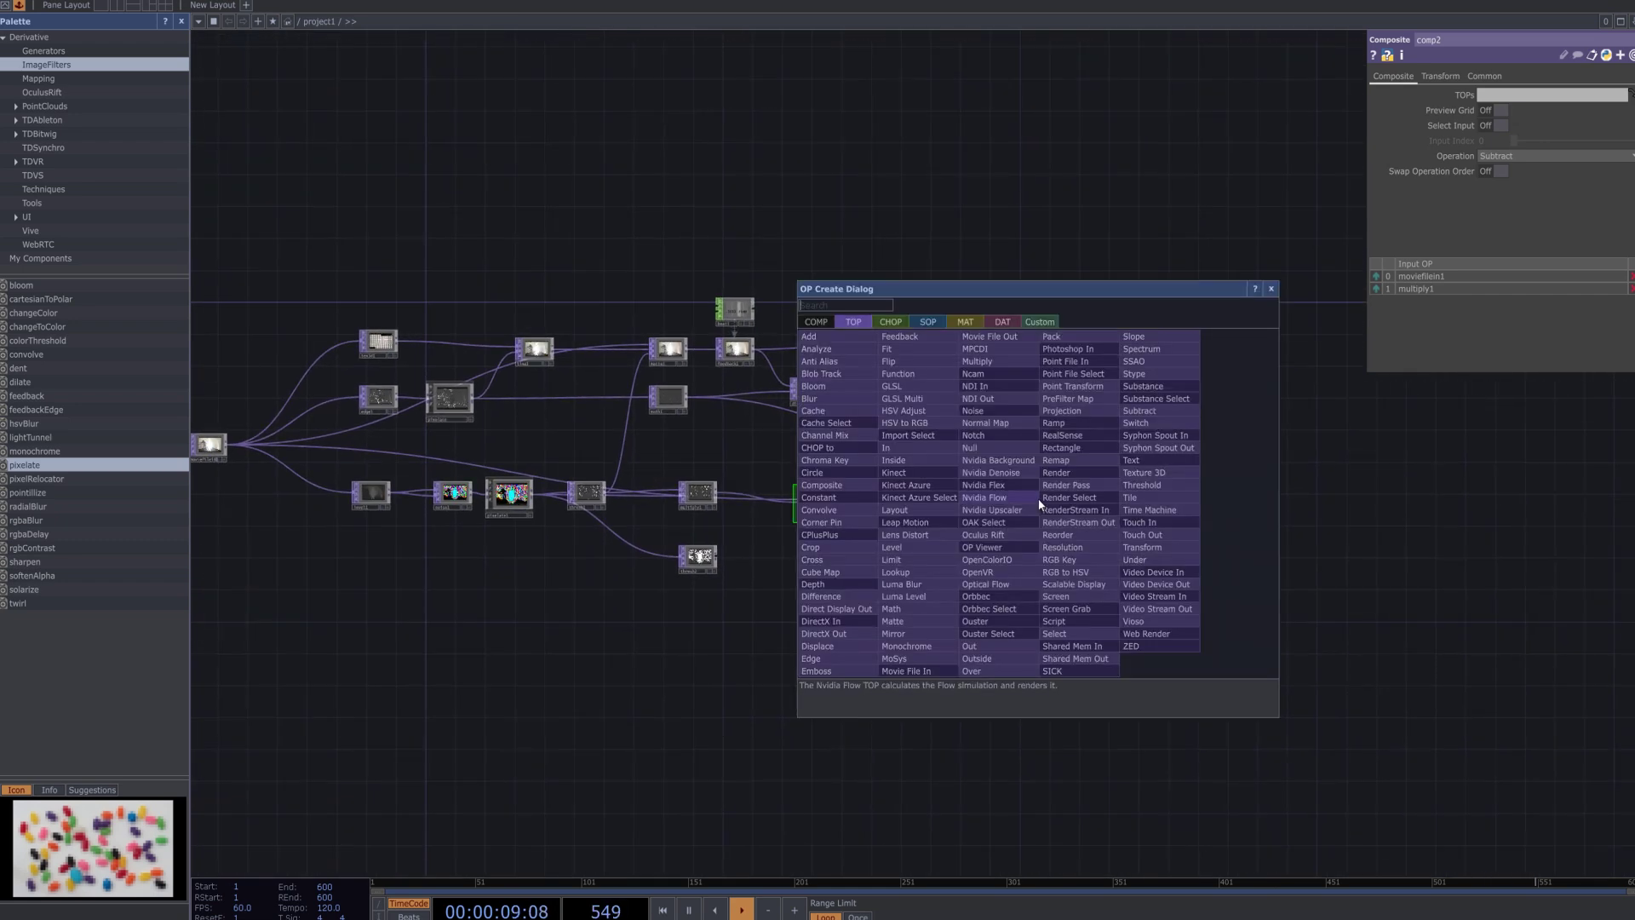
type("matt")
key("Return")
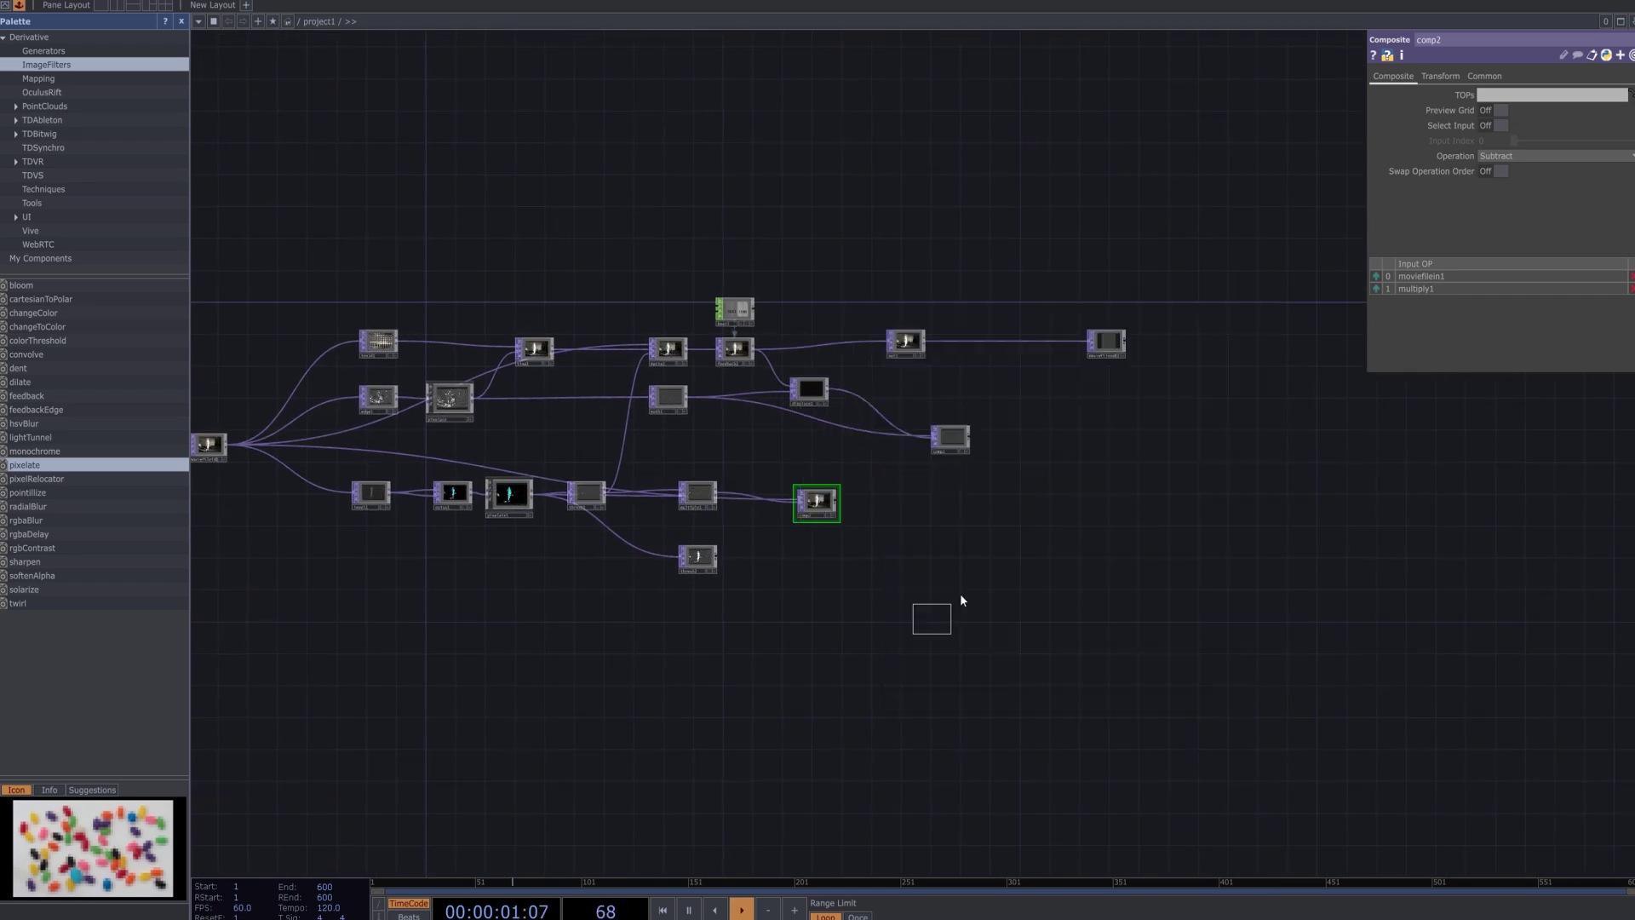
left_click(1039, 481)
Wire comp1, comp2 and thresh2, in that order, into the three inputs of matte2.
scroll(1026, 511, "up", 4)
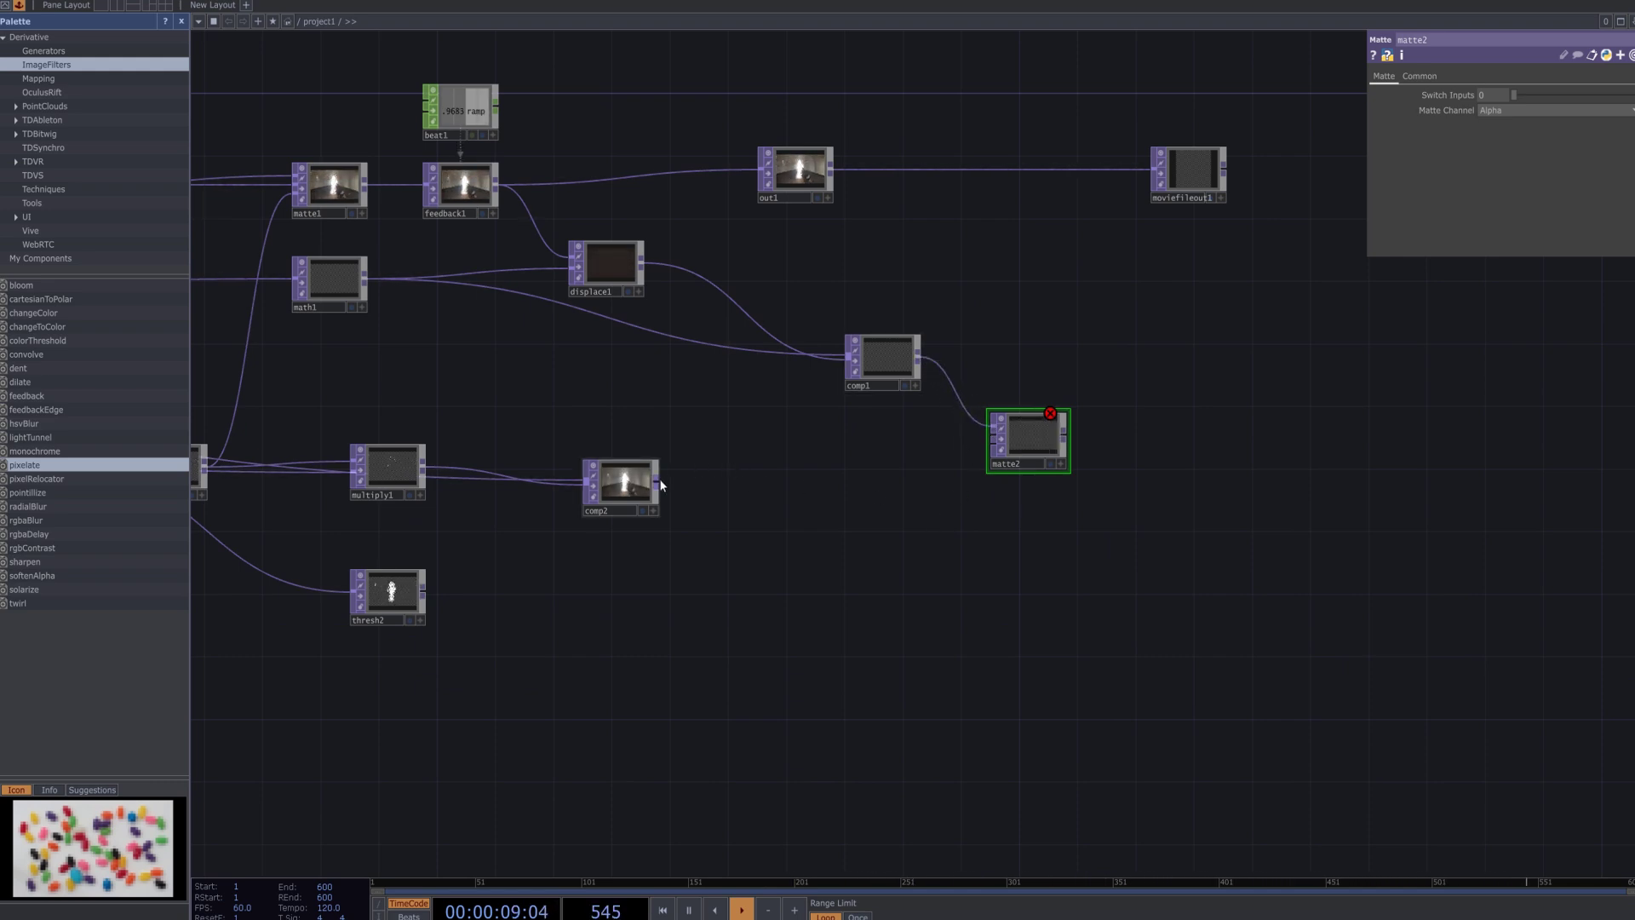
left_click_drag(661, 483, 990, 436)
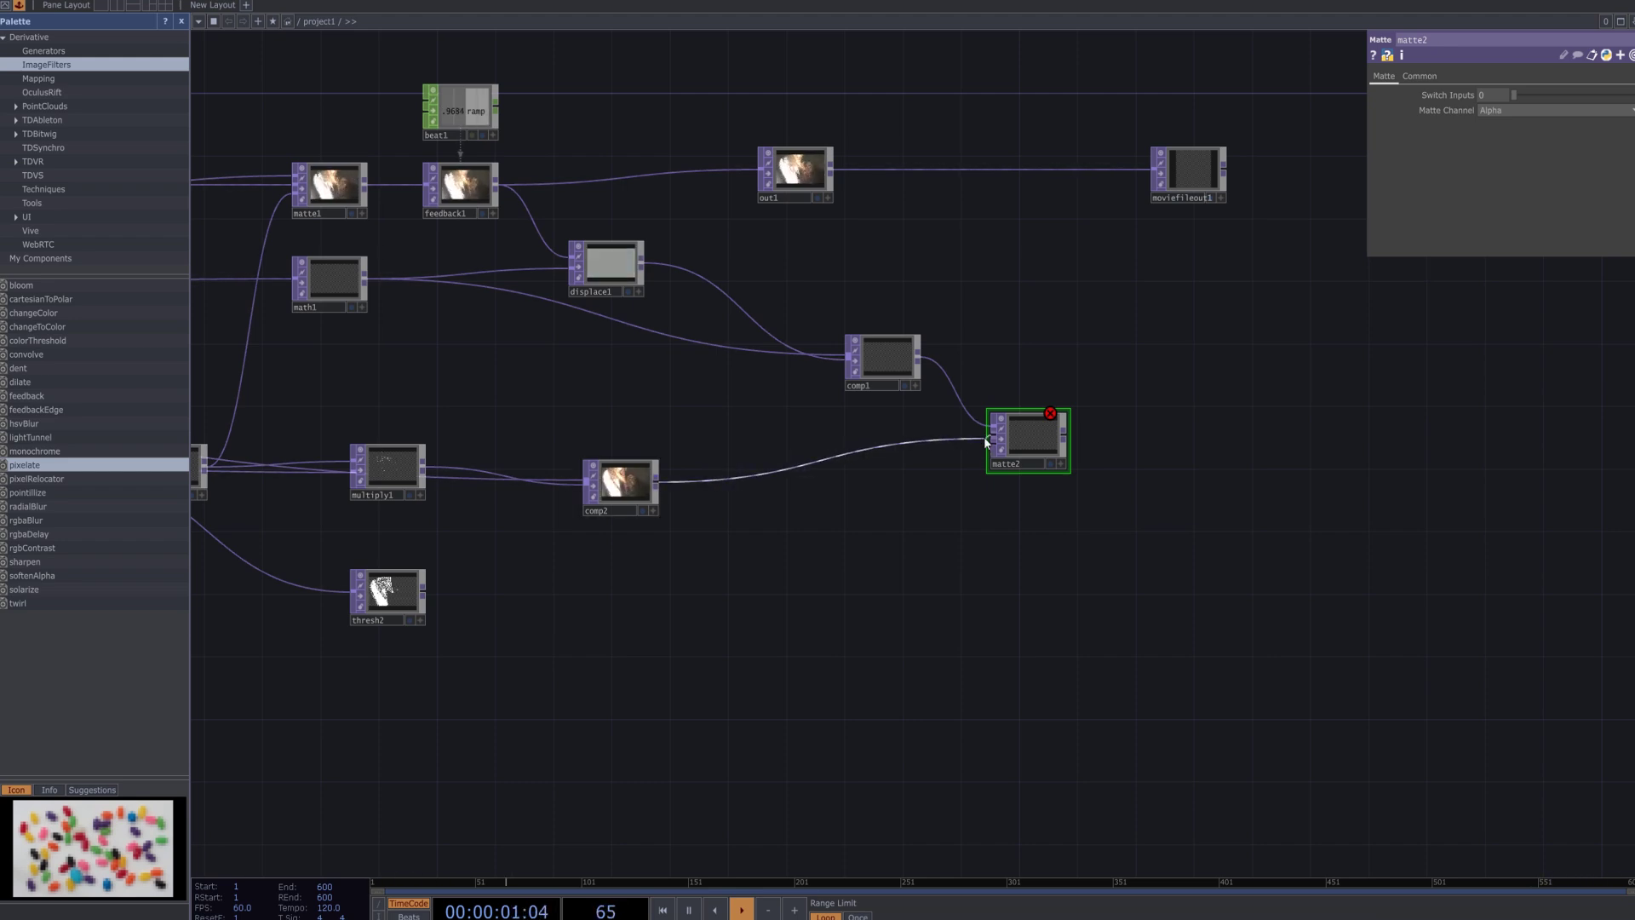
left_click_drag(424, 591, 972, 466)
scroll(1076, 494, "up", 5)
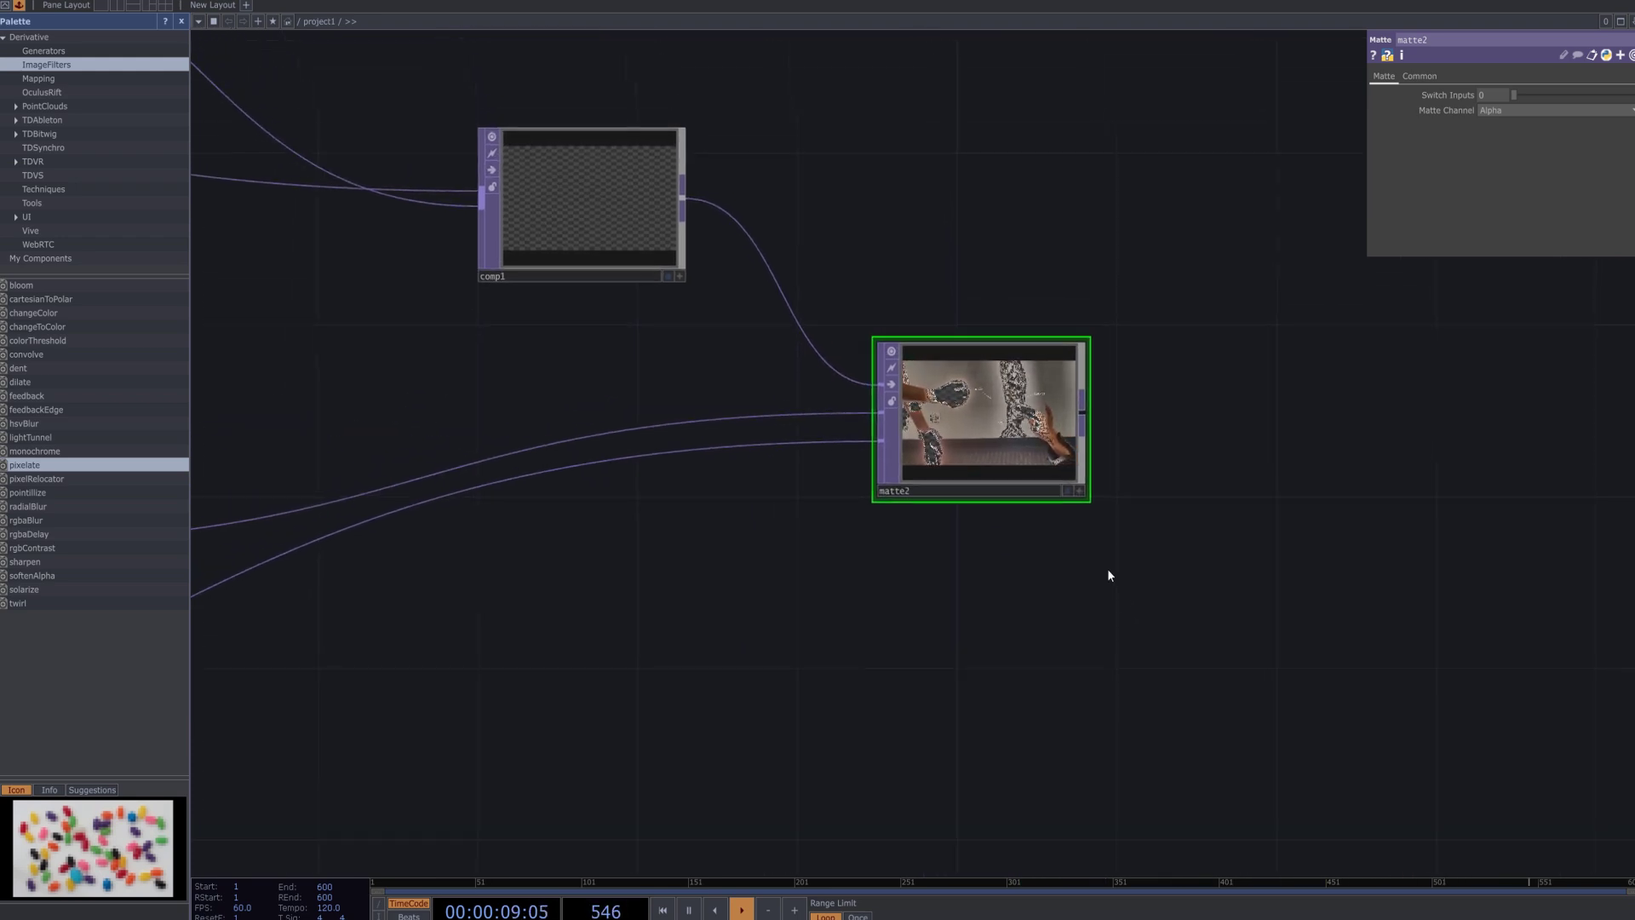
left_click(1556, 110)
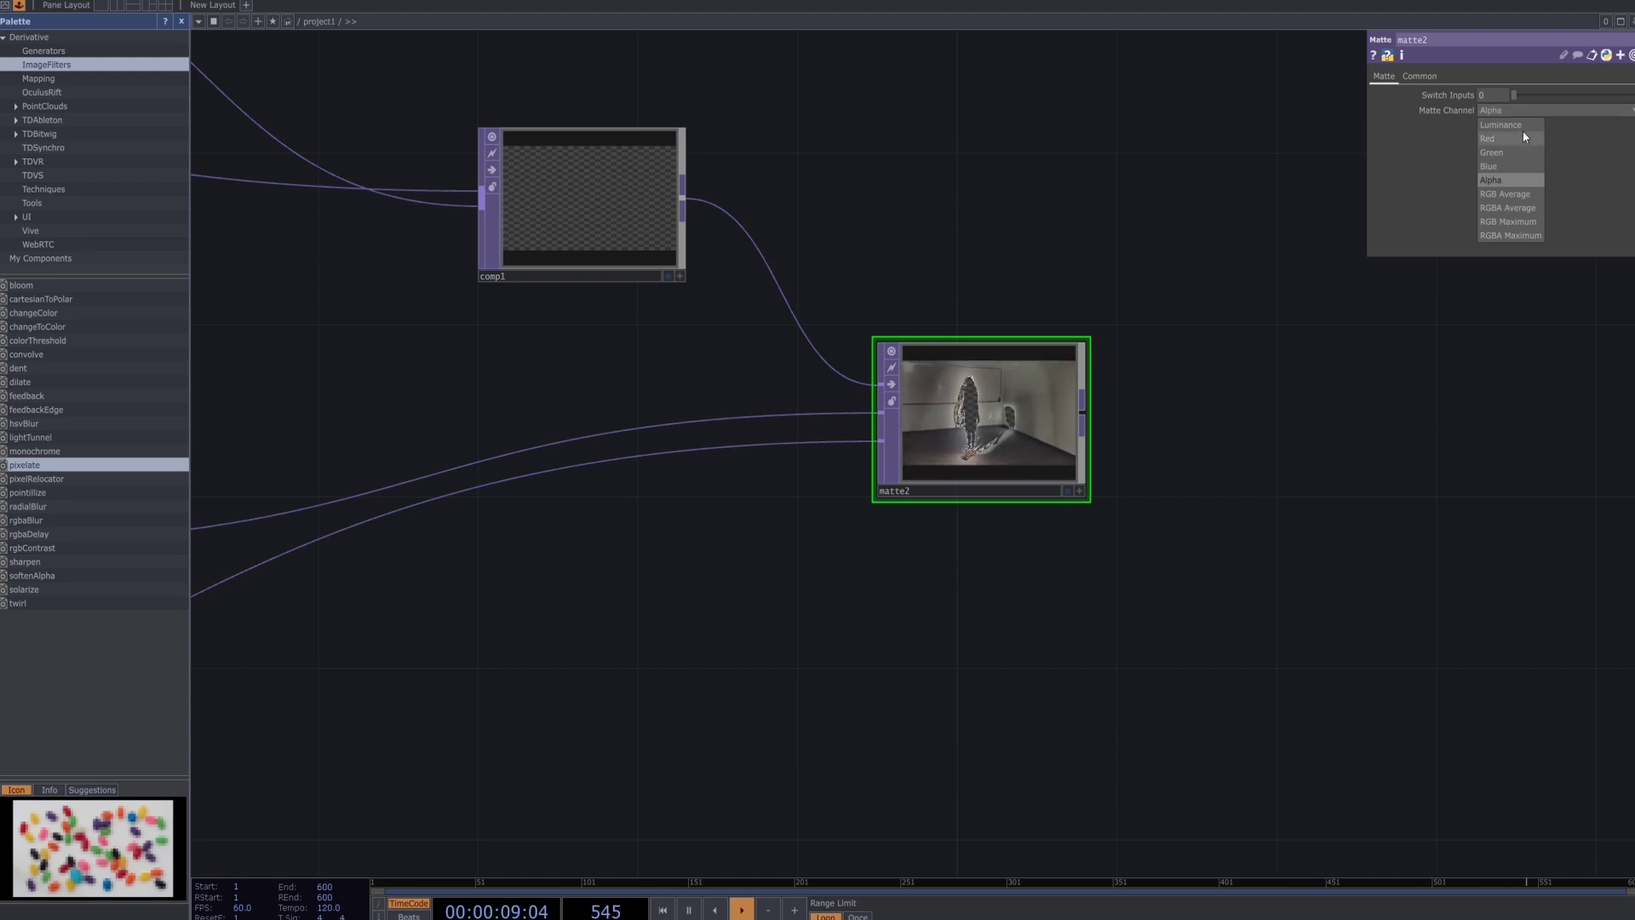
left_click(1200, 463)
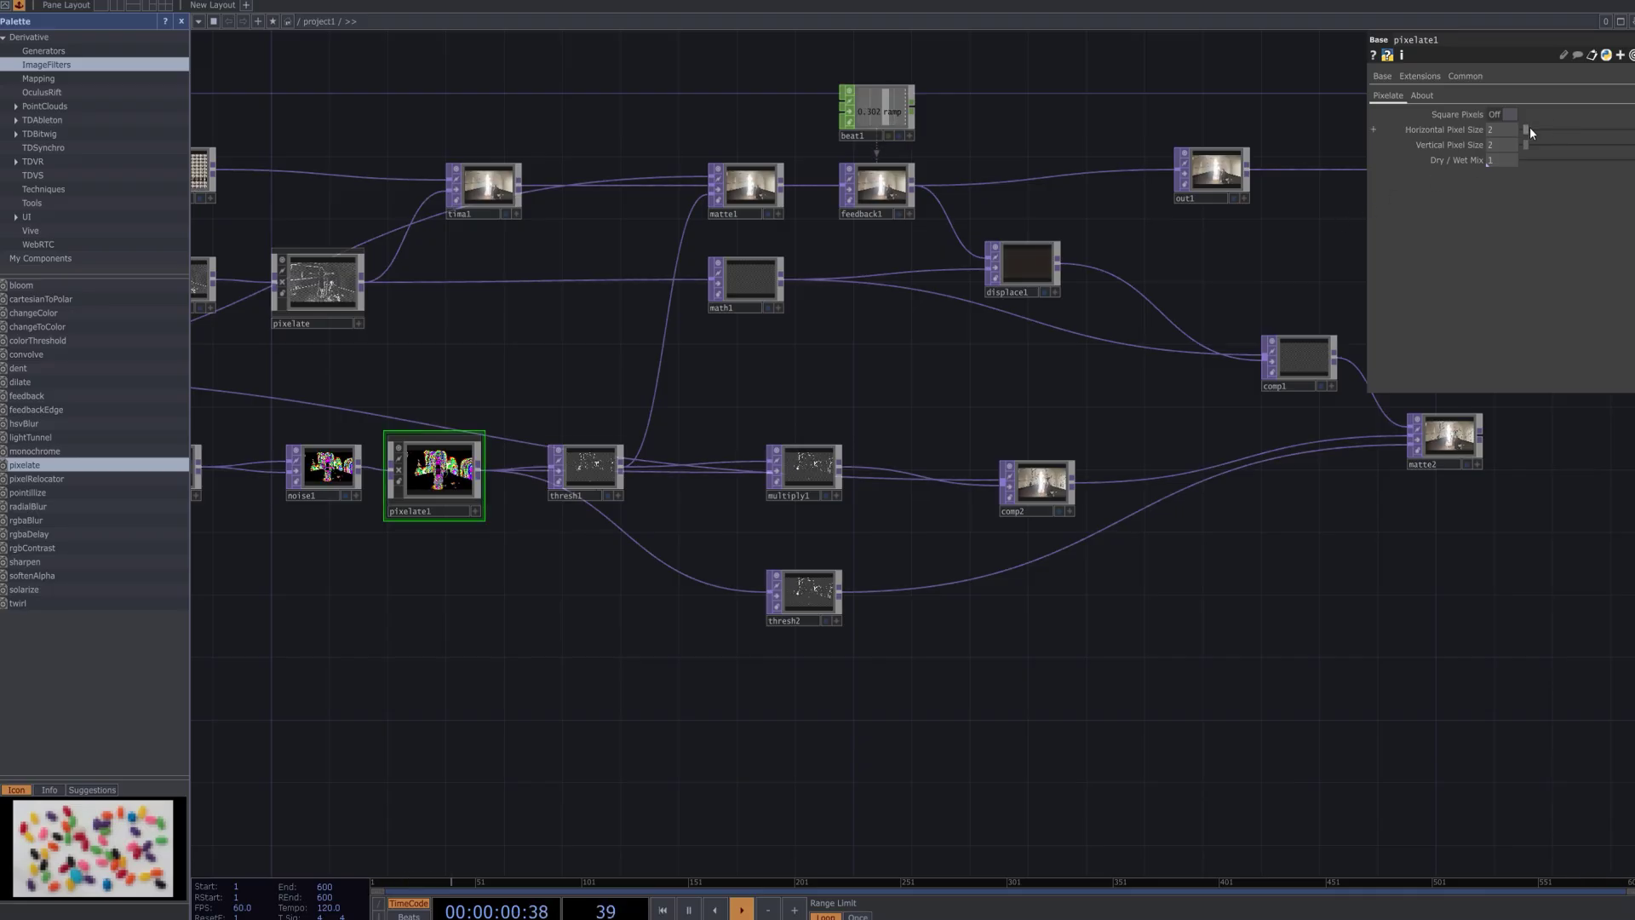
Set pixelate1's horizontal and vertical pixel size to 1 and inspect matte2's image up close.
left_click_drag(1530, 128, 1518, 147)
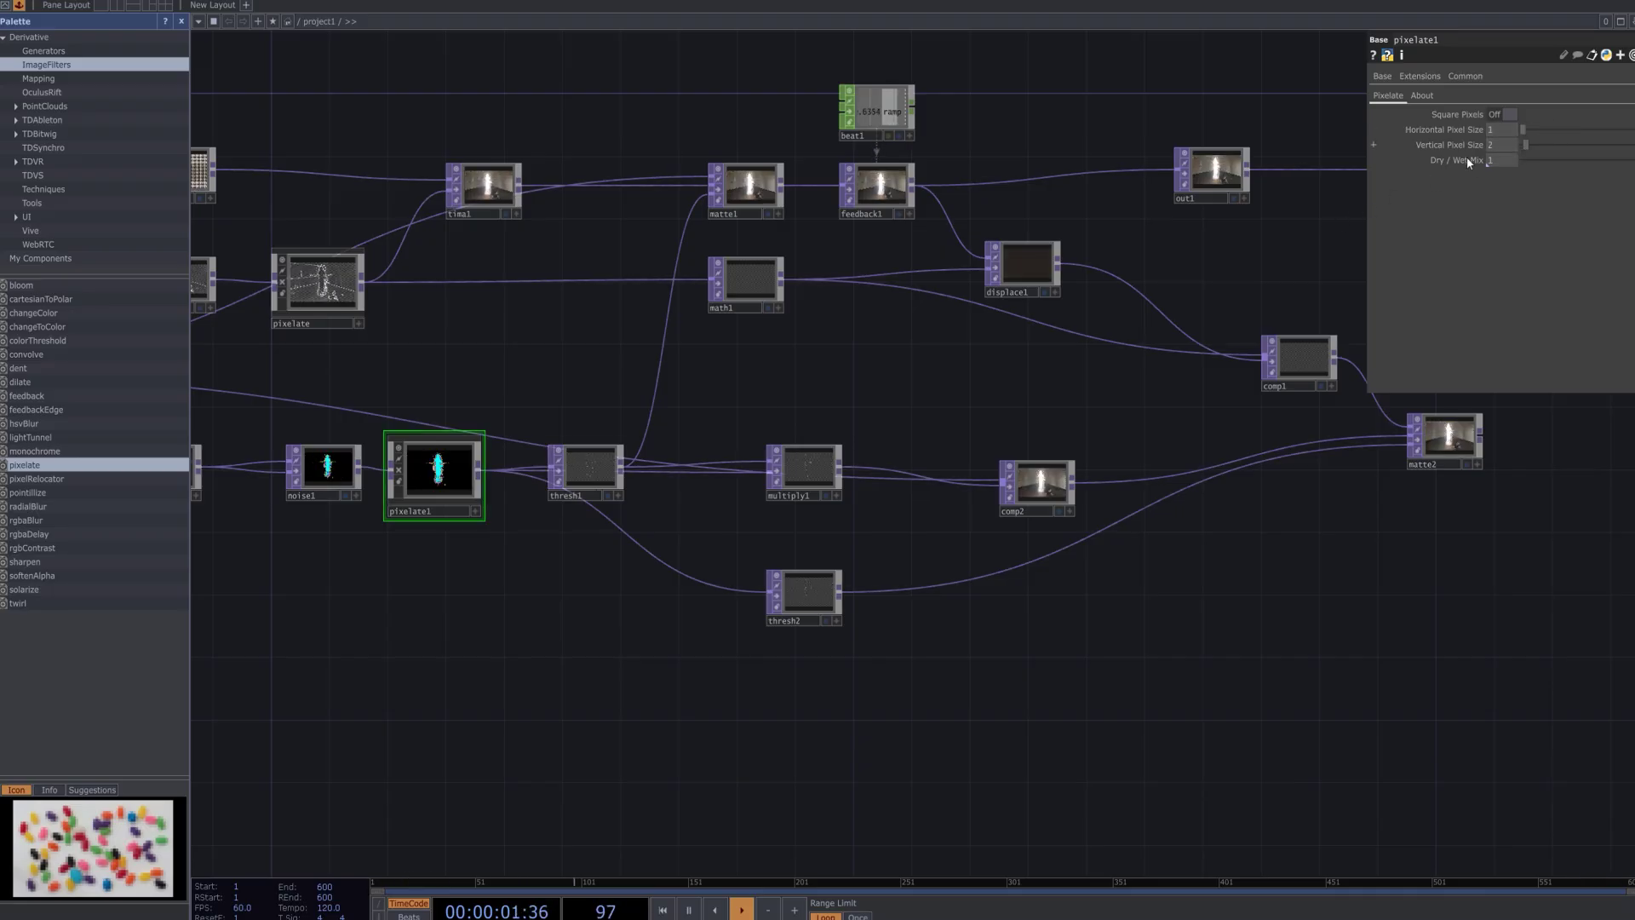
scroll(1326, 652, "up", 5)
left_click_drag(1276, 306, 906, 616)
left_click_drag(955, 465, 630, 771)
scroll(1230, 653, "up", 5)
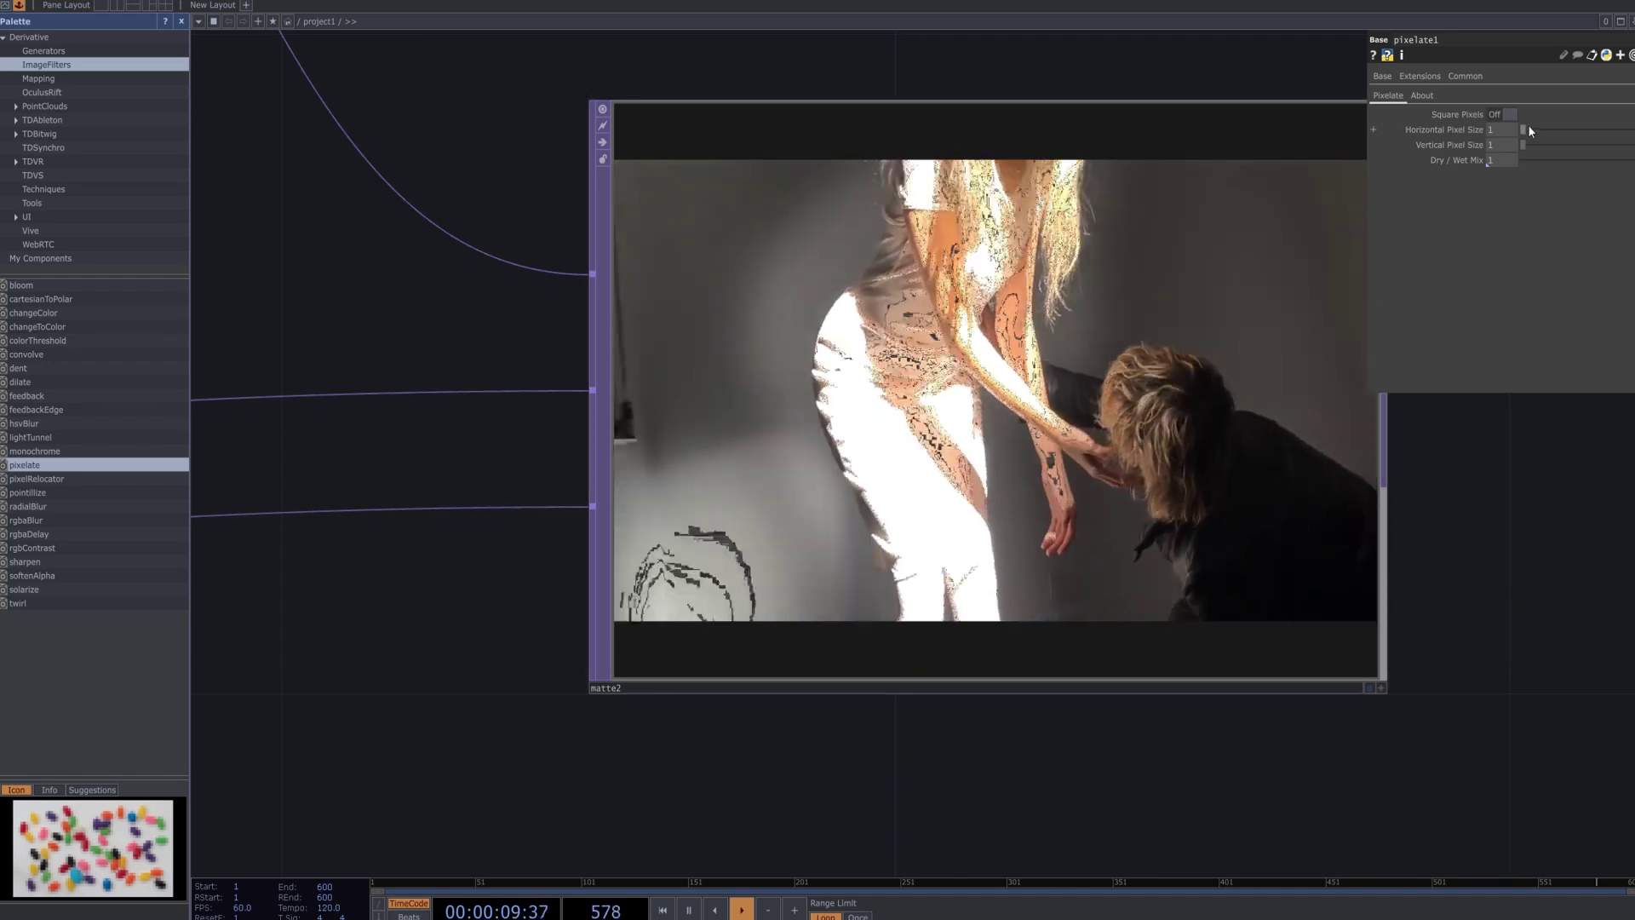
Try a horizontal pixel size of 20 on pixelate1, then return both pixel sizes and the dry/wet mix to 1.
left_click_drag(1531, 126, 1581, 130)
left_click(1492, 145)
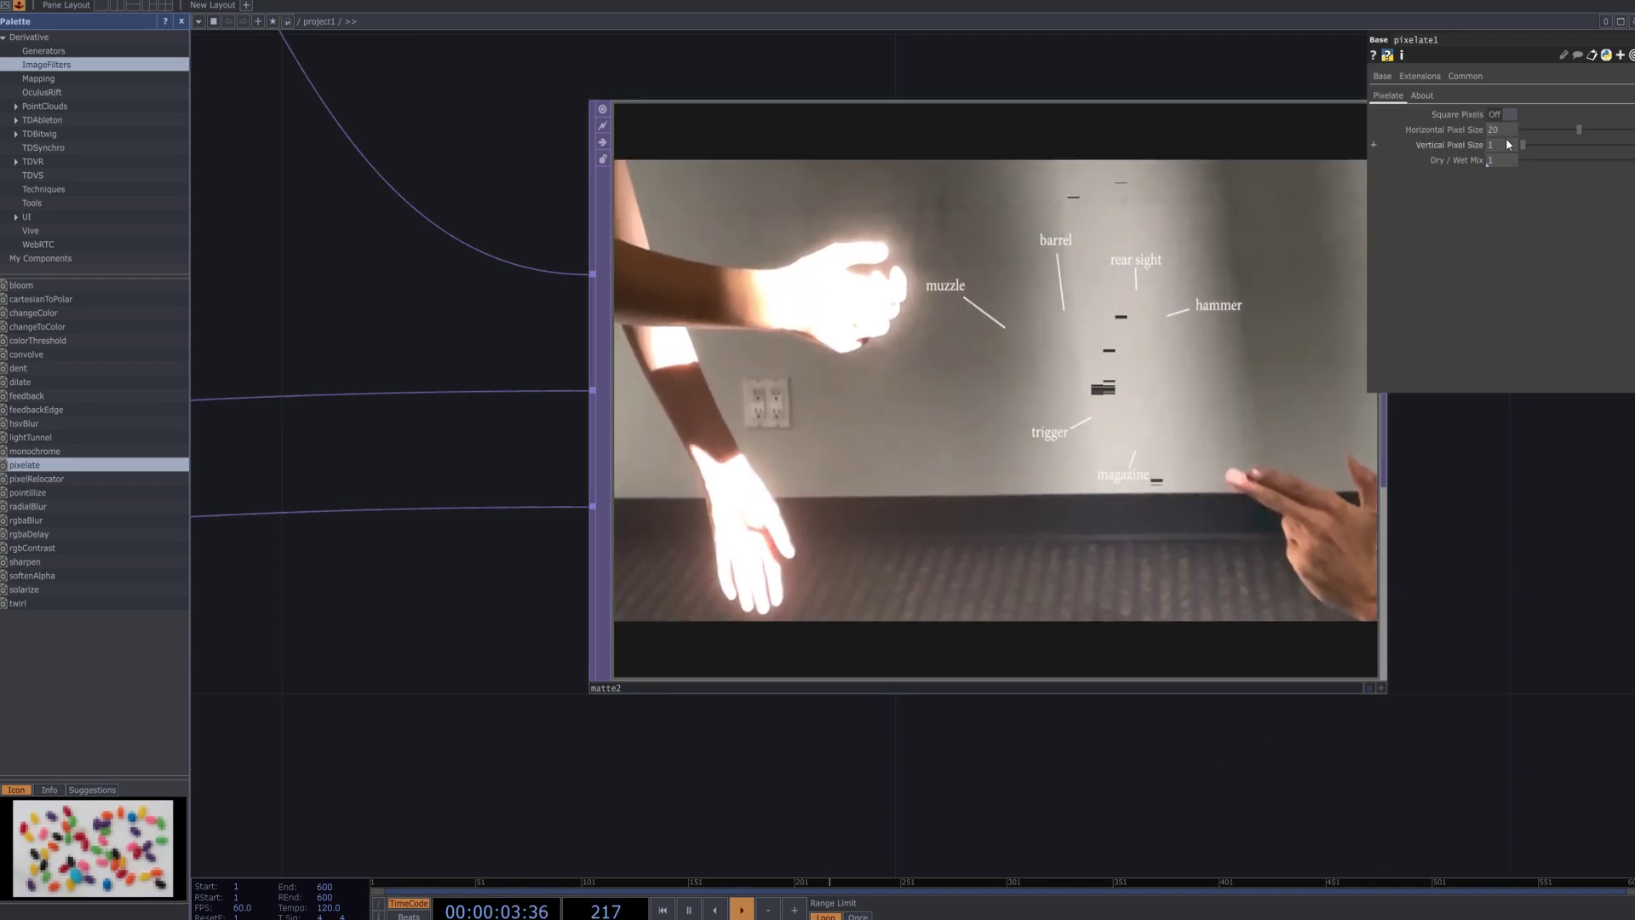
left_click_drag(1579, 129, 1573, 166)
left_click(1492, 161)
type("1")
key("Return")
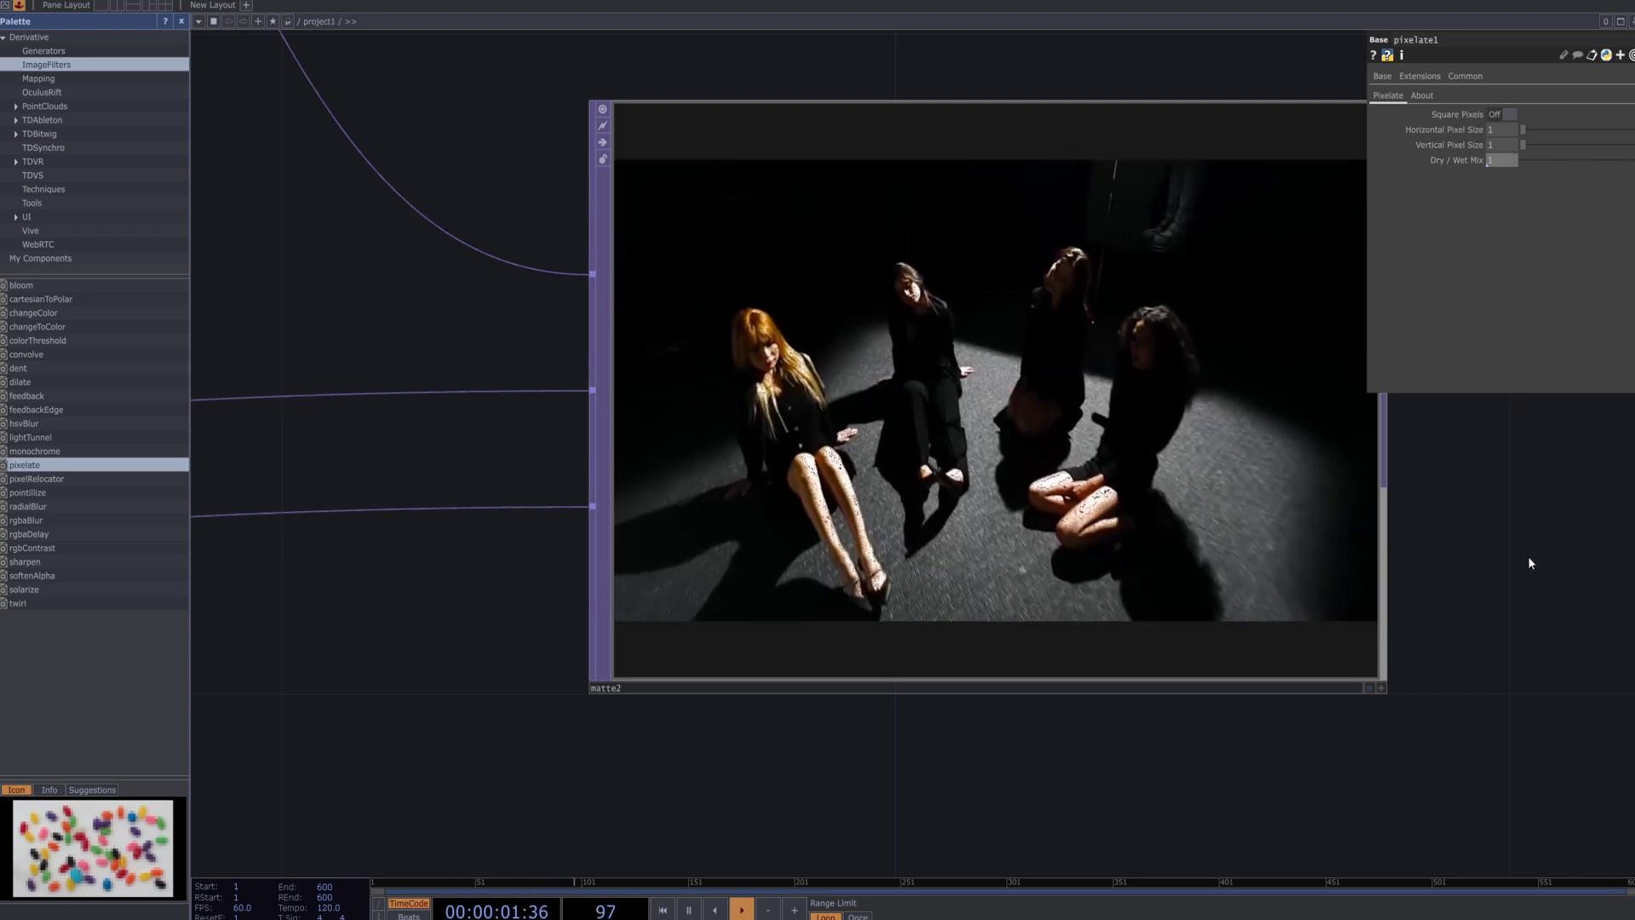
Display matte2's output as the background of the network editor.
scroll(1528, 555, "down", 5)
scroll(1132, 682, "down", 5)
key("h")
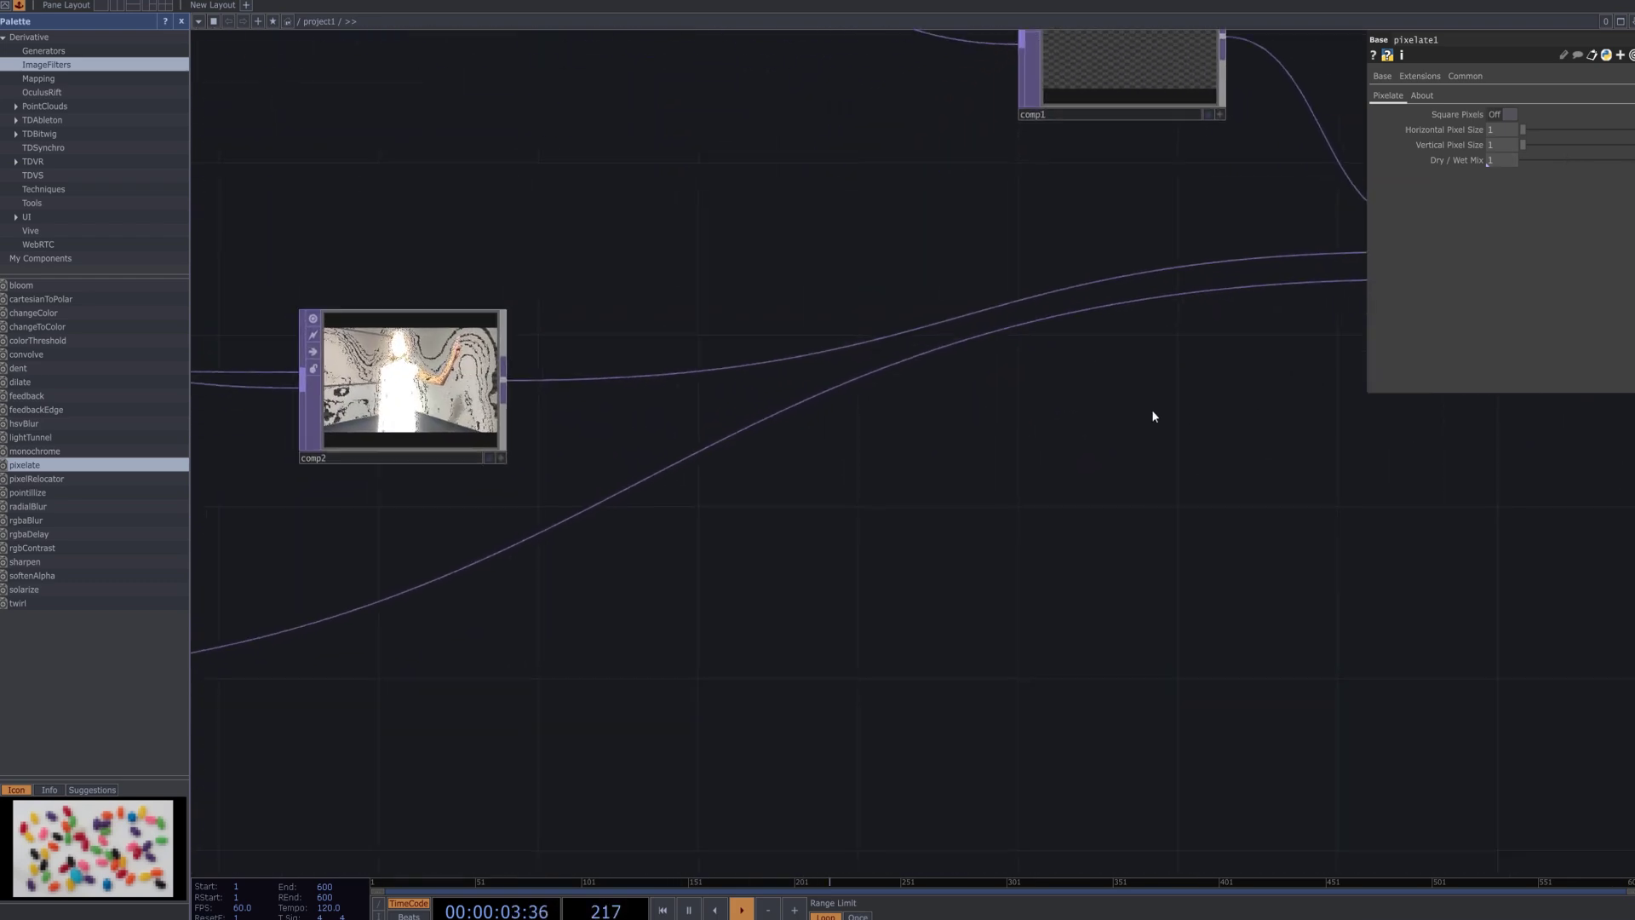
left_click_drag(1207, 508, 1384, 591)
left_click(625, 628)
left_click(1552, 448)
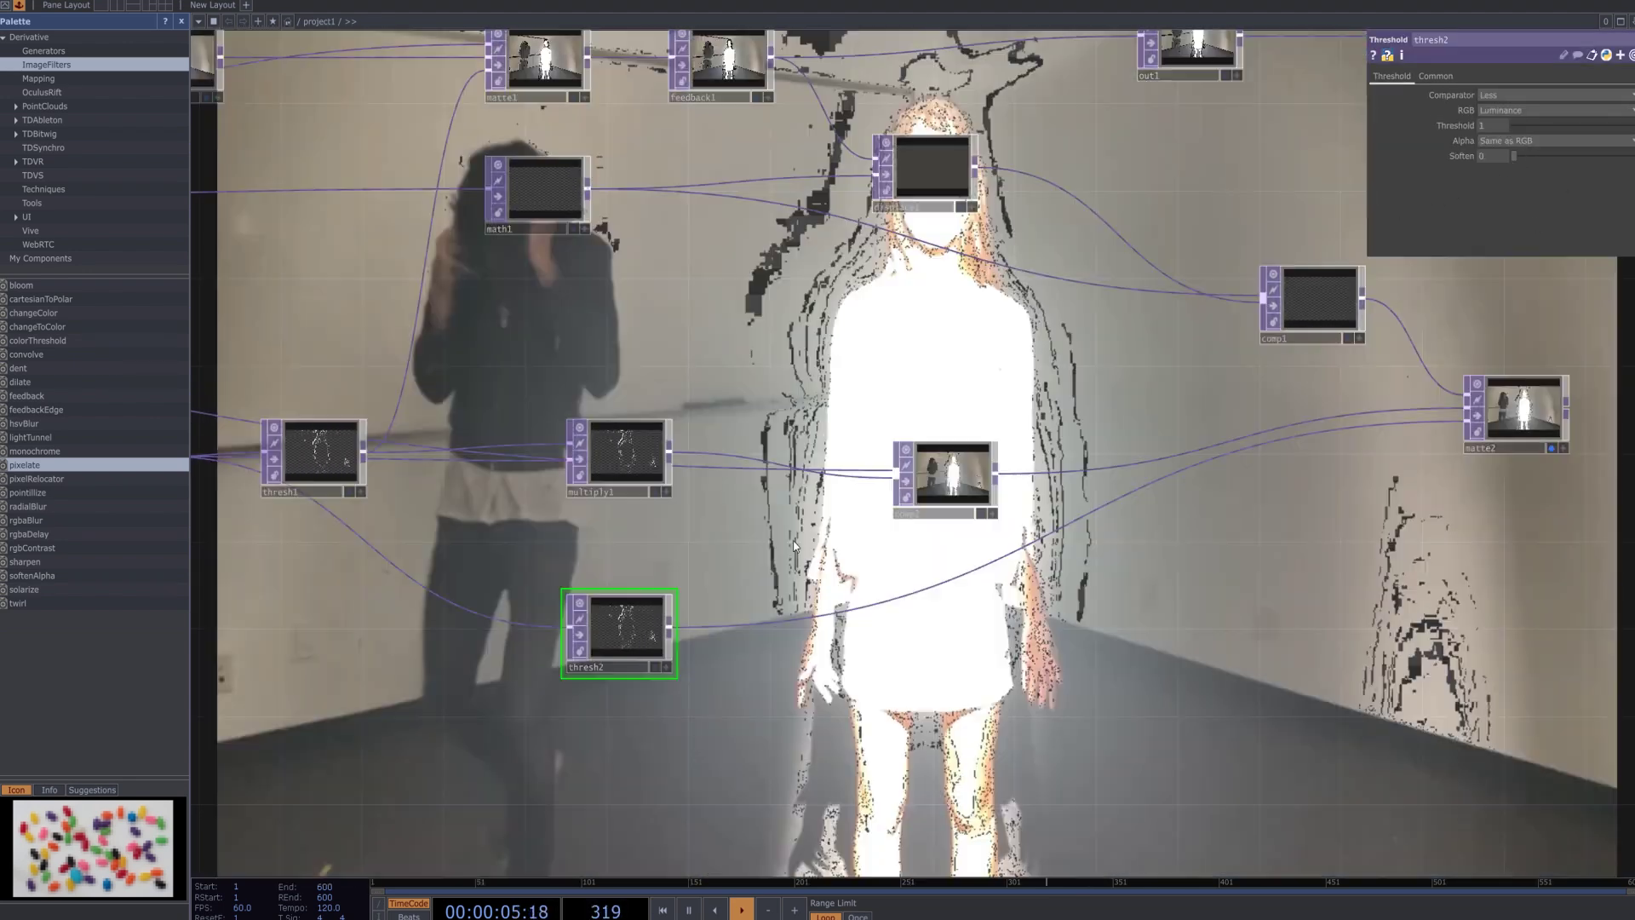
Set noise1's seed to 2746 and its period to 0.65.
left_click_drag(1060, 468, 1263, 493)
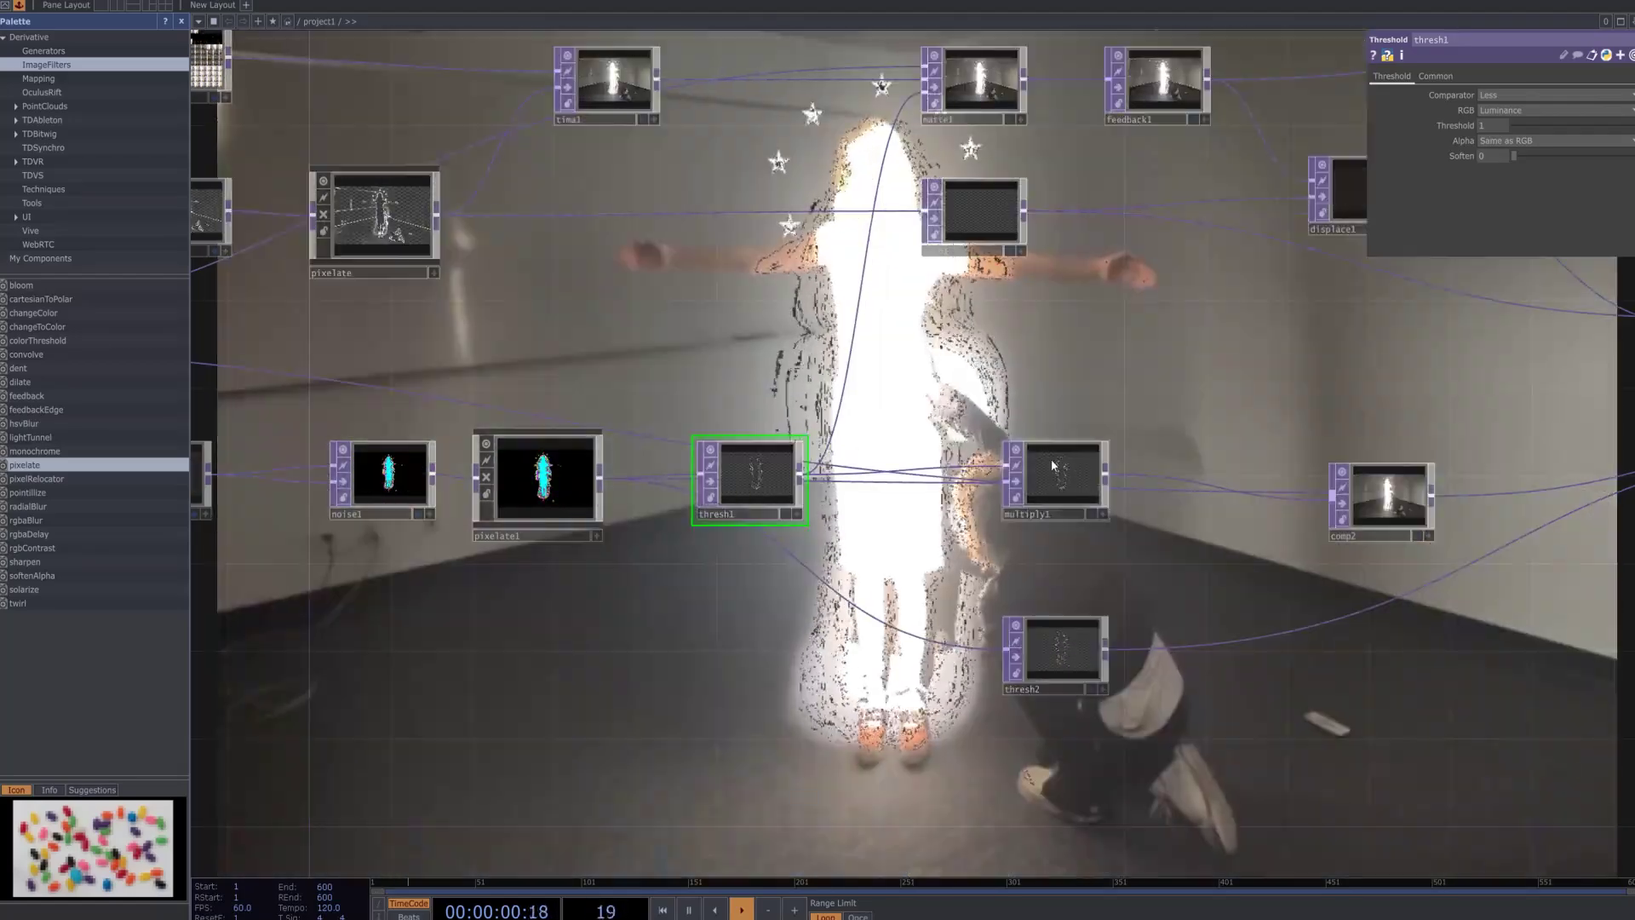
left_click(1053, 466)
left_click(537, 477)
left_click(383, 476)
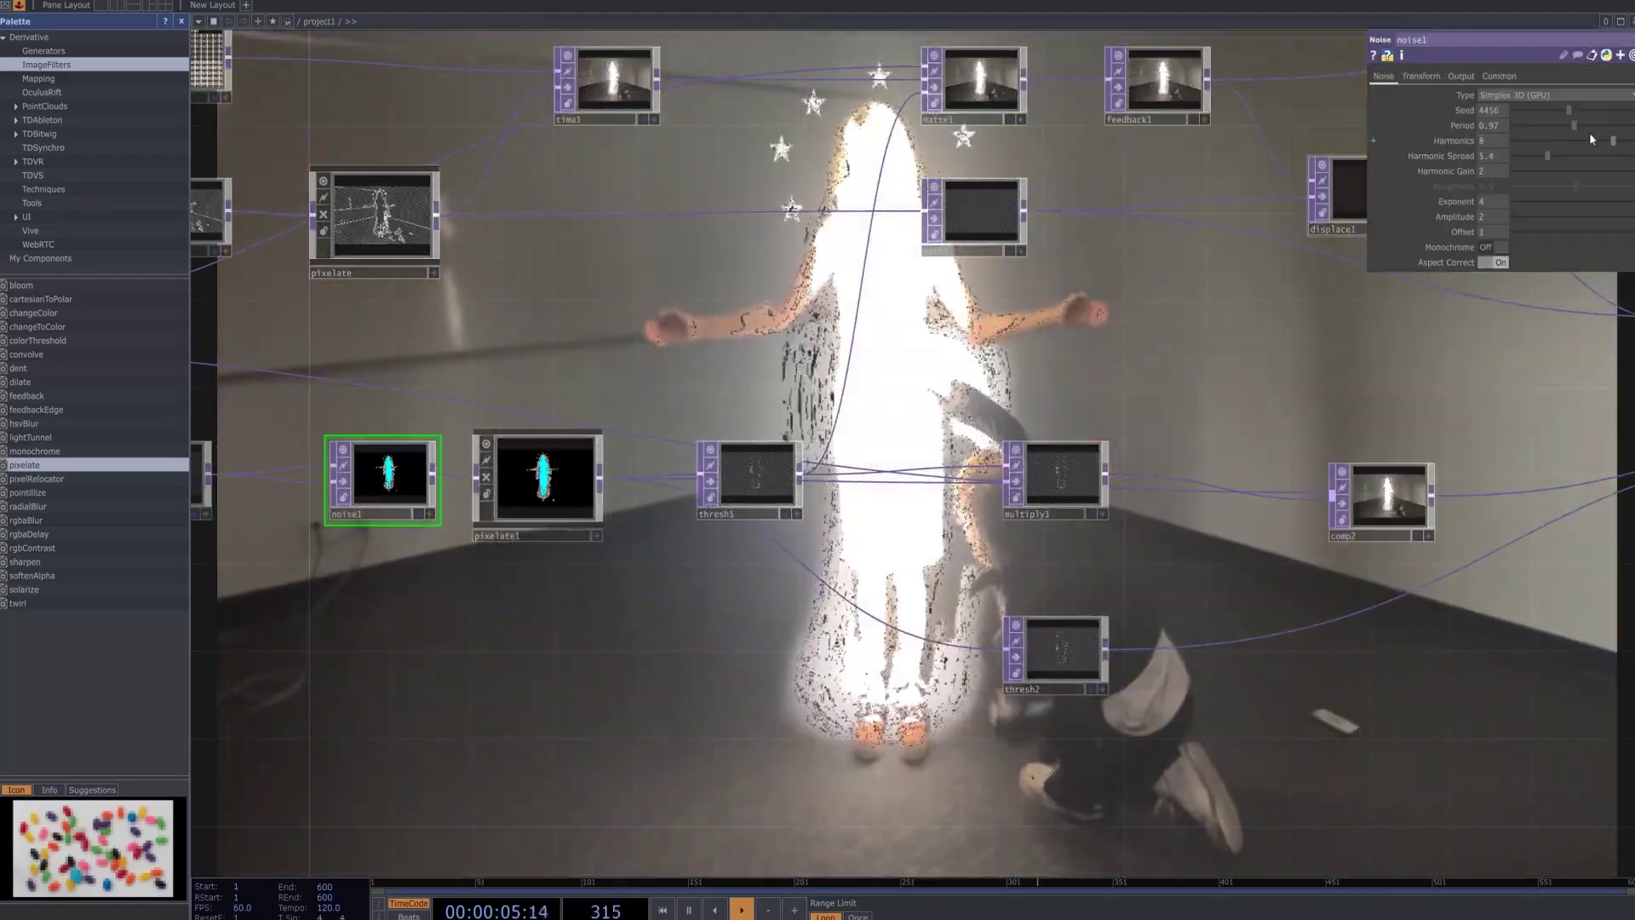
mouse_move(1571, 110)
left_mouse_down()
mouse_move(1546, 111)
mouse_move(1551, 125)
left_mouse_up()
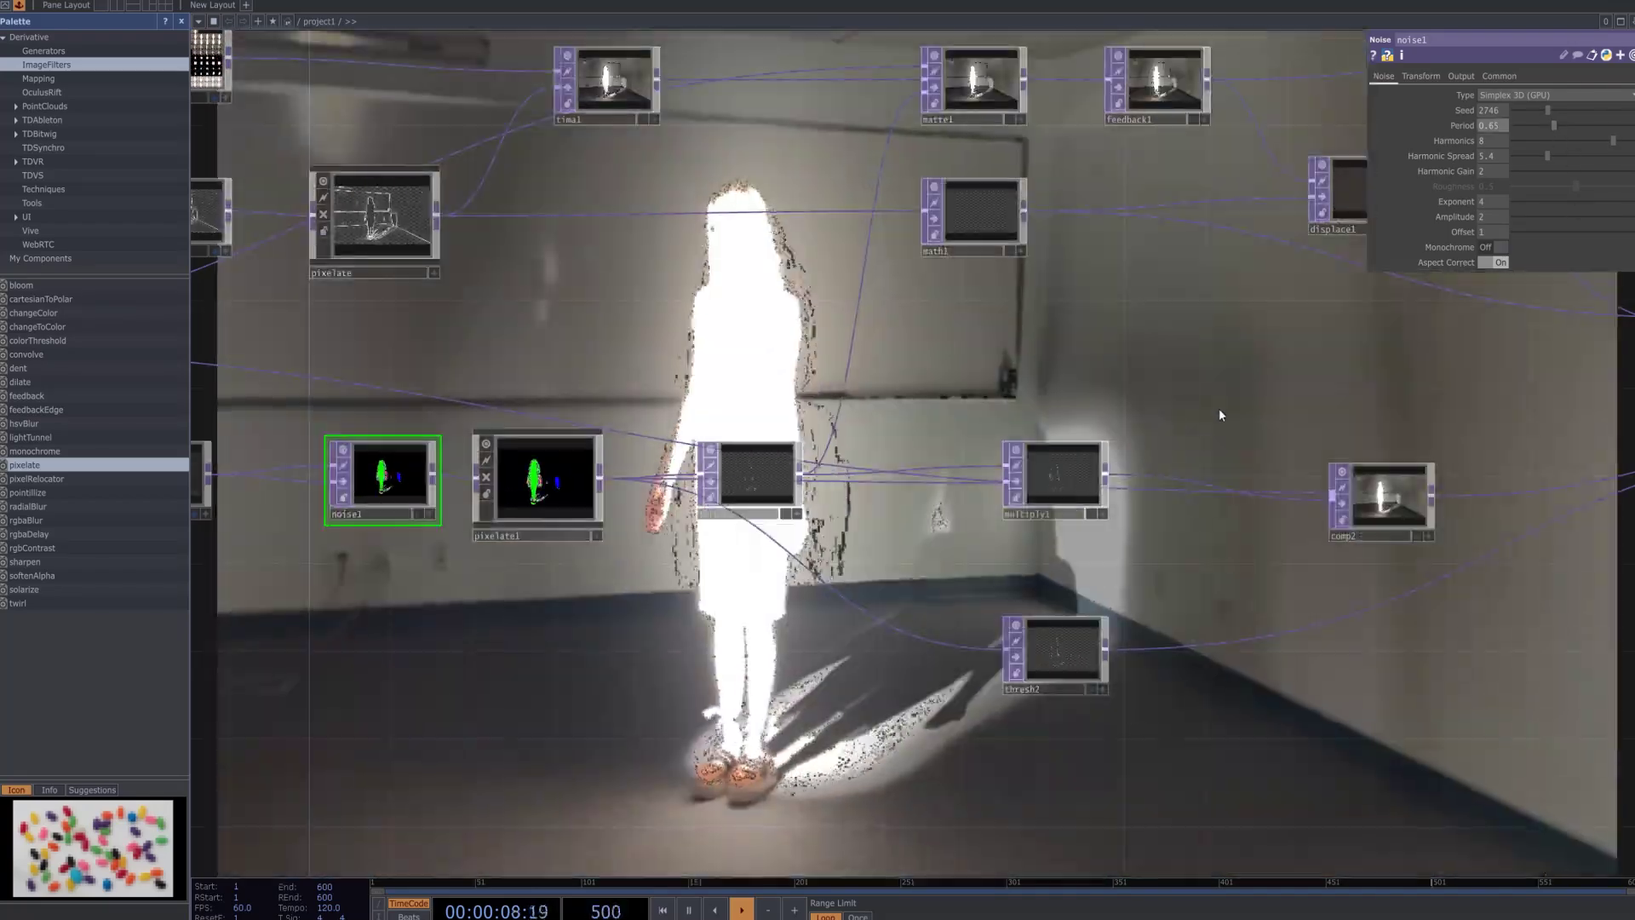
Turn off matte2's display in the network background.
scroll(1220, 376, "down", 5)
scroll(1315, 387, "down", 4)
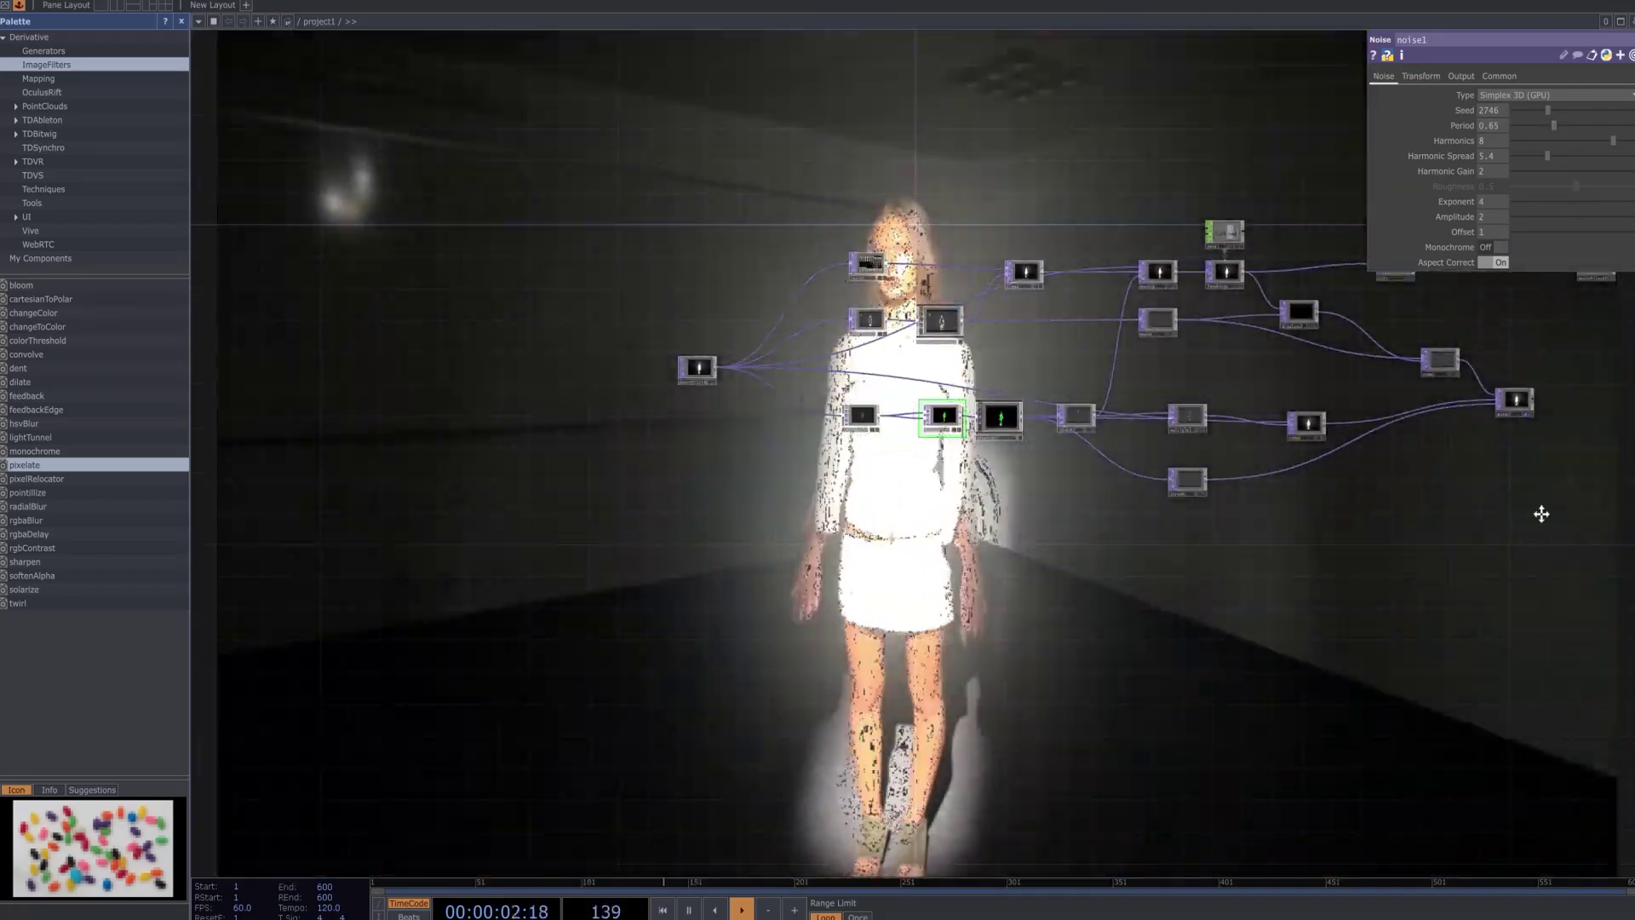
left_click_drag(1541, 514, 1184, 547)
scroll(1153, 472, "up", 7)
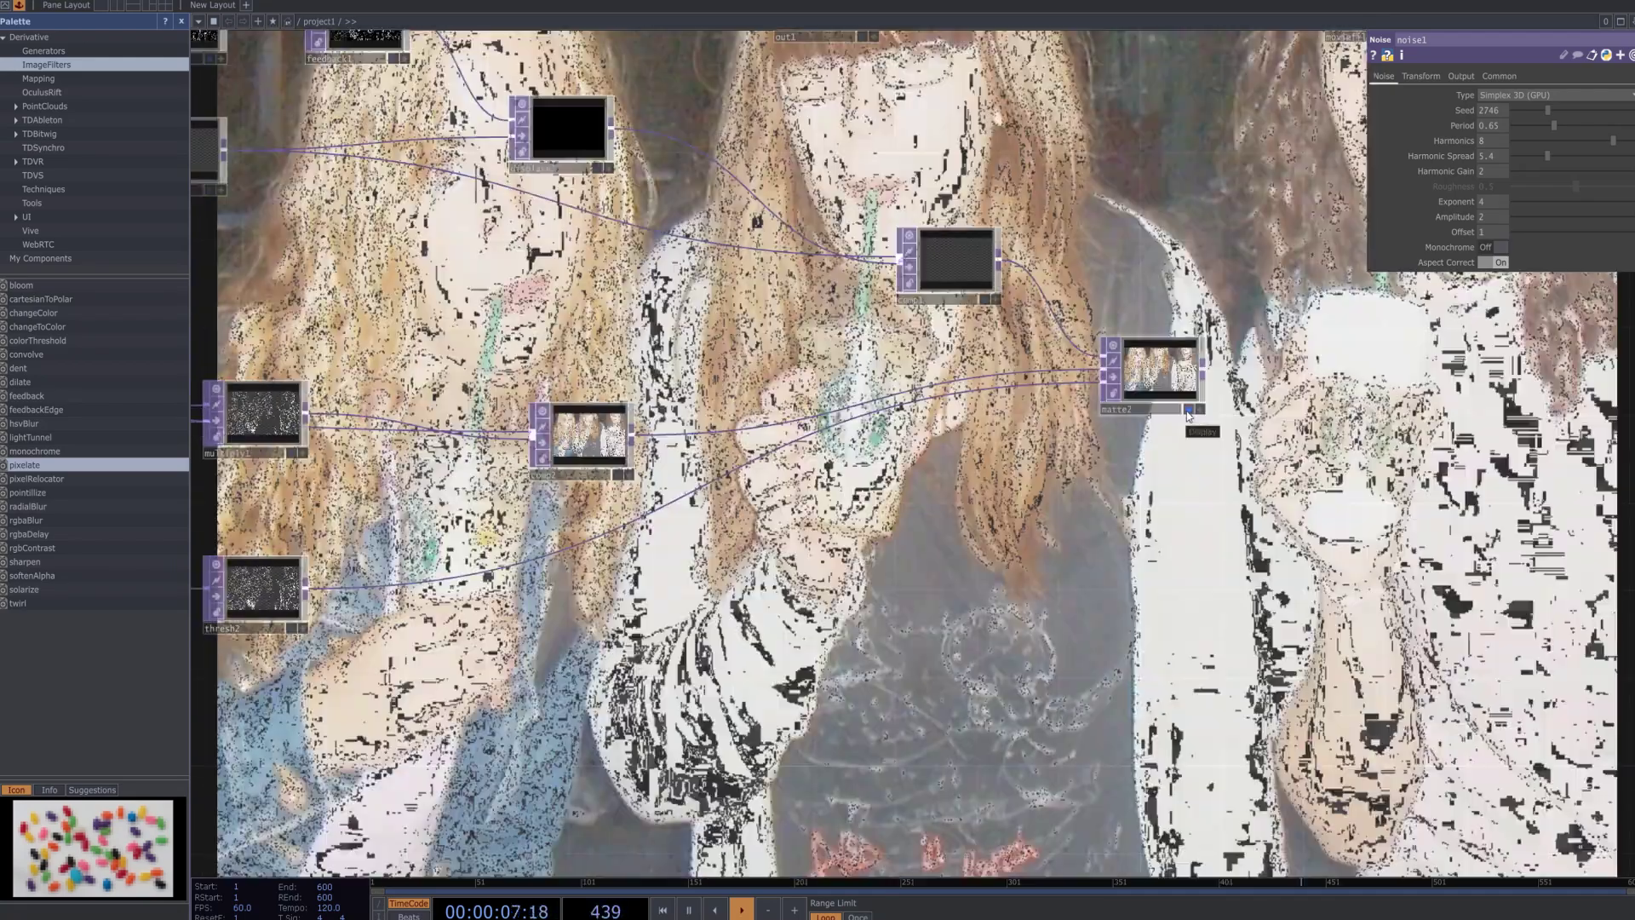
left_click(1187, 411)
Append a Null TOP directly after matte2.
scroll(1354, 406, "down", 7)
left_click_drag(1431, 409, 1098, 493)
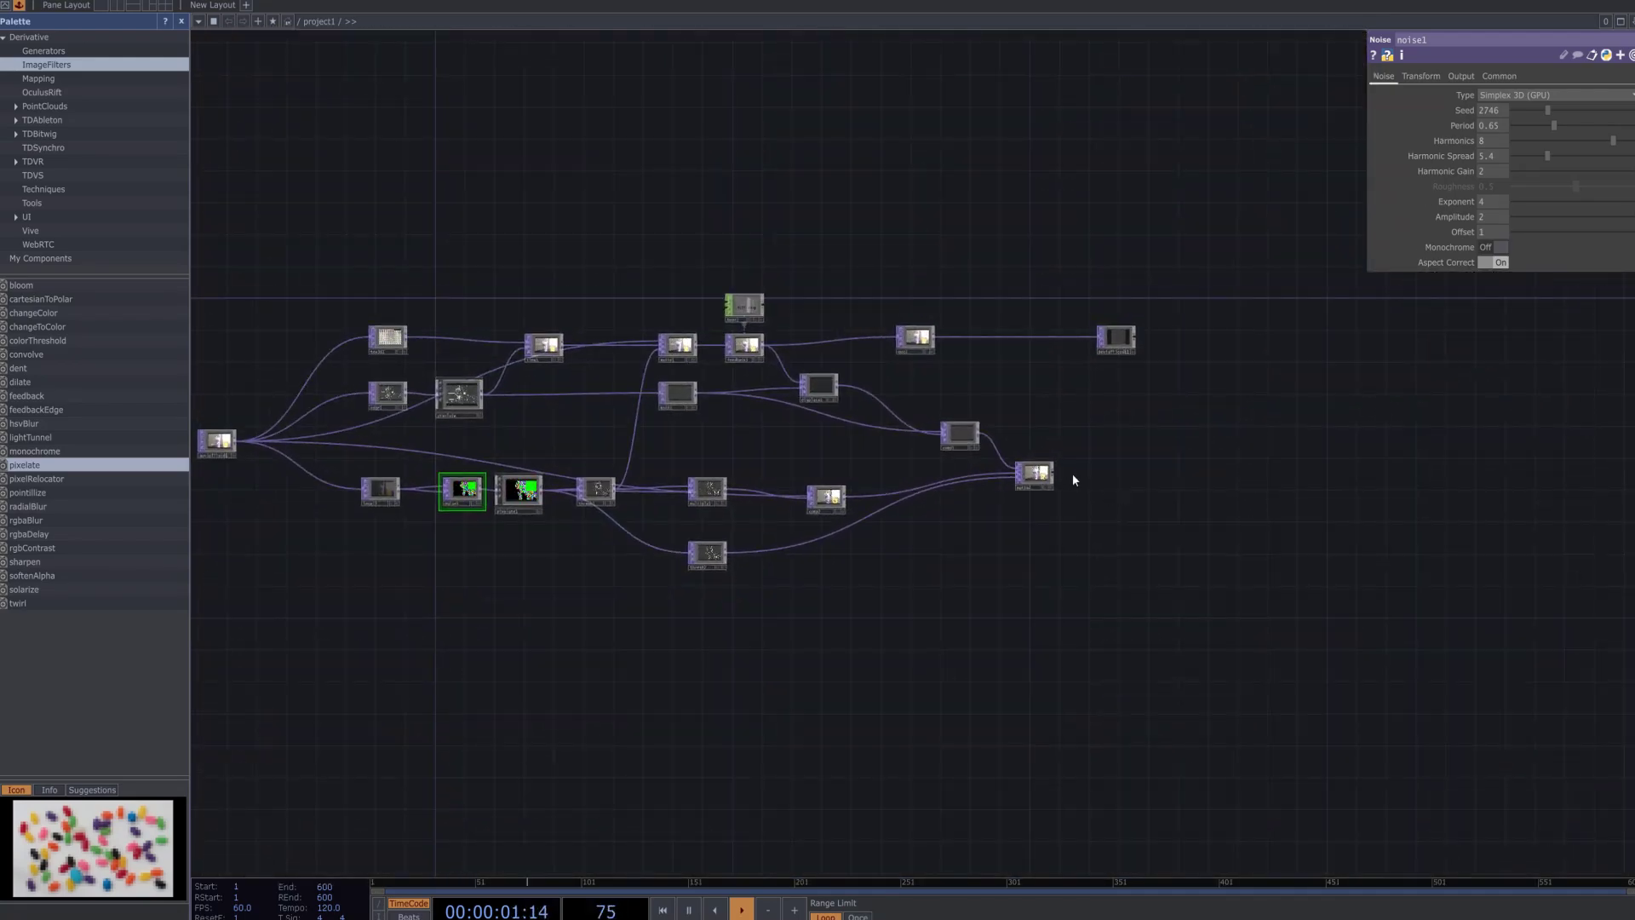
key("Tab")
type("null")
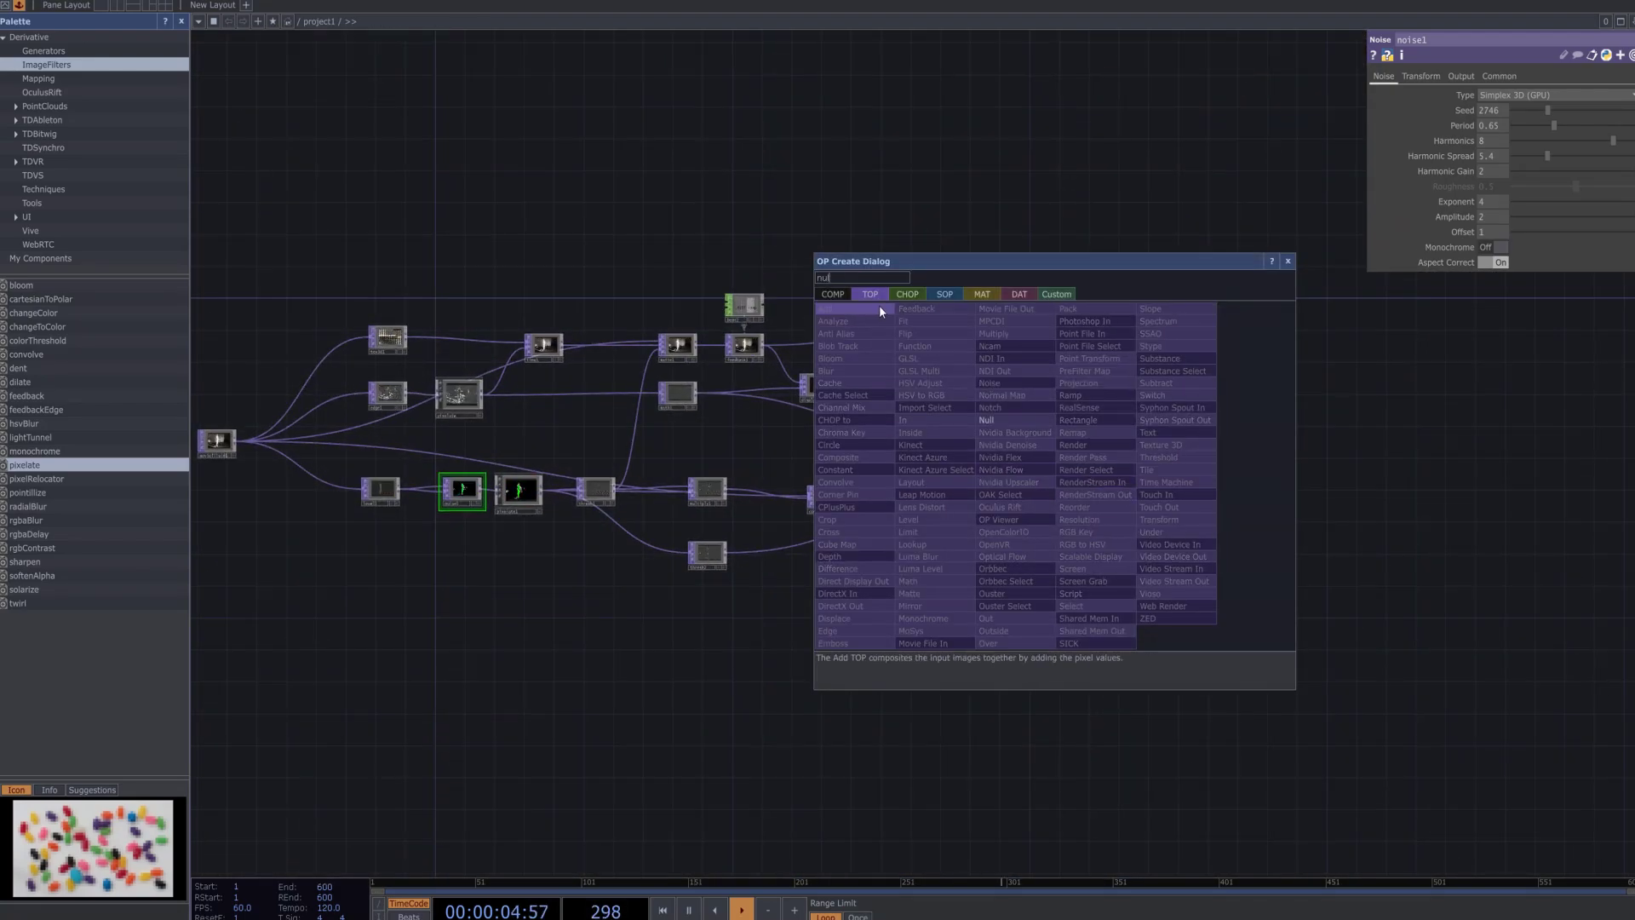
left_click(1029, 417)
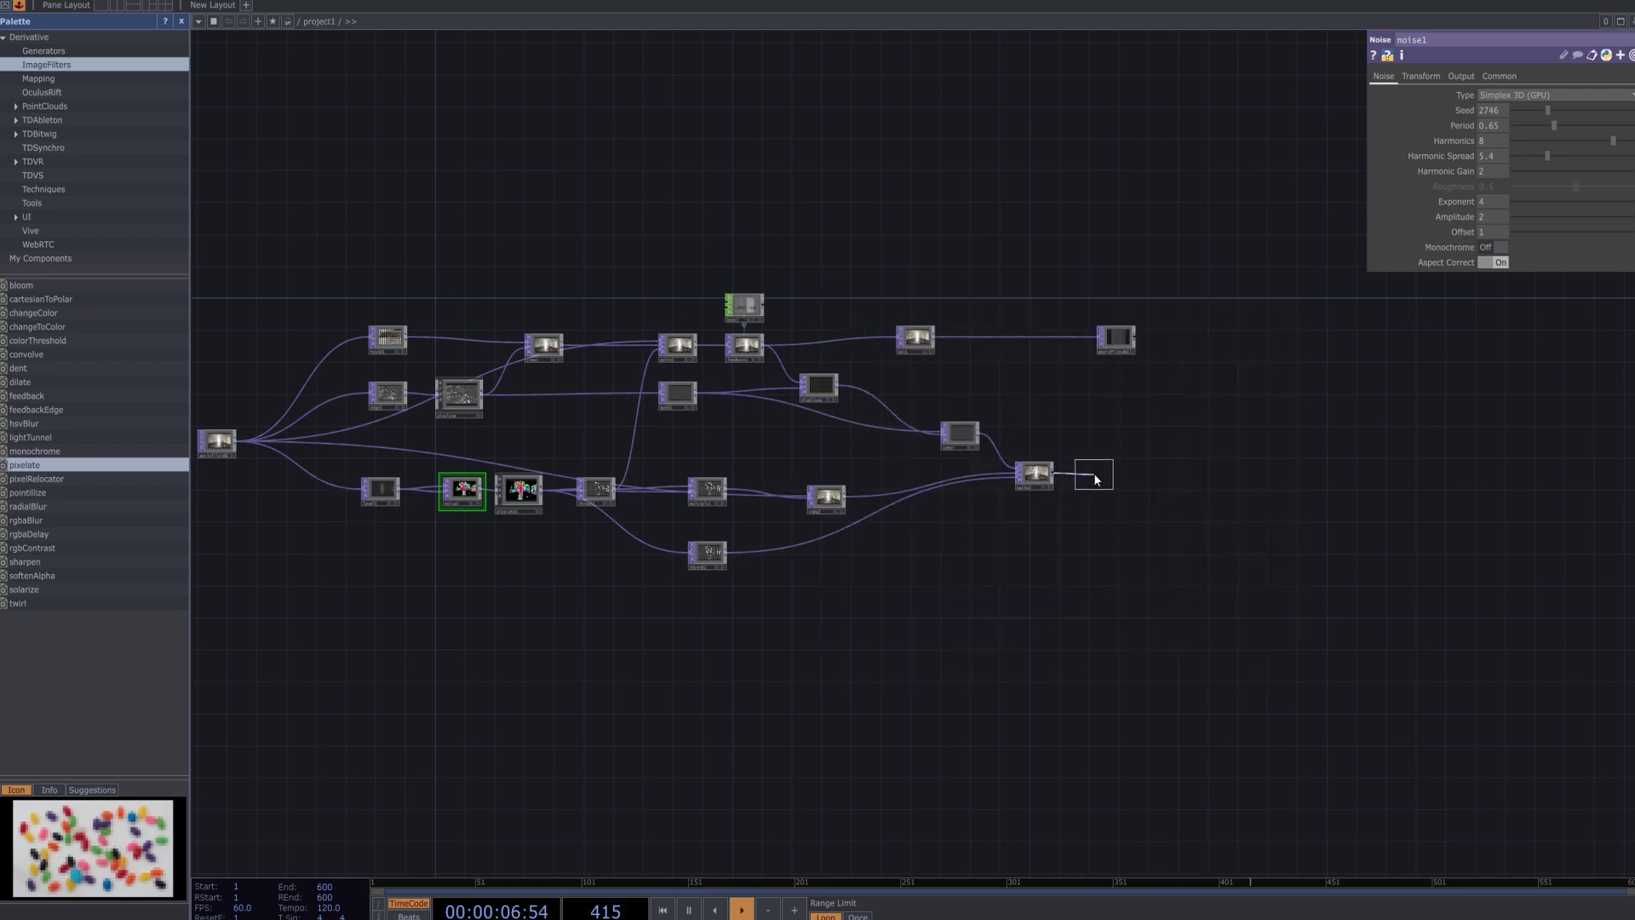
left_click(1096, 479)
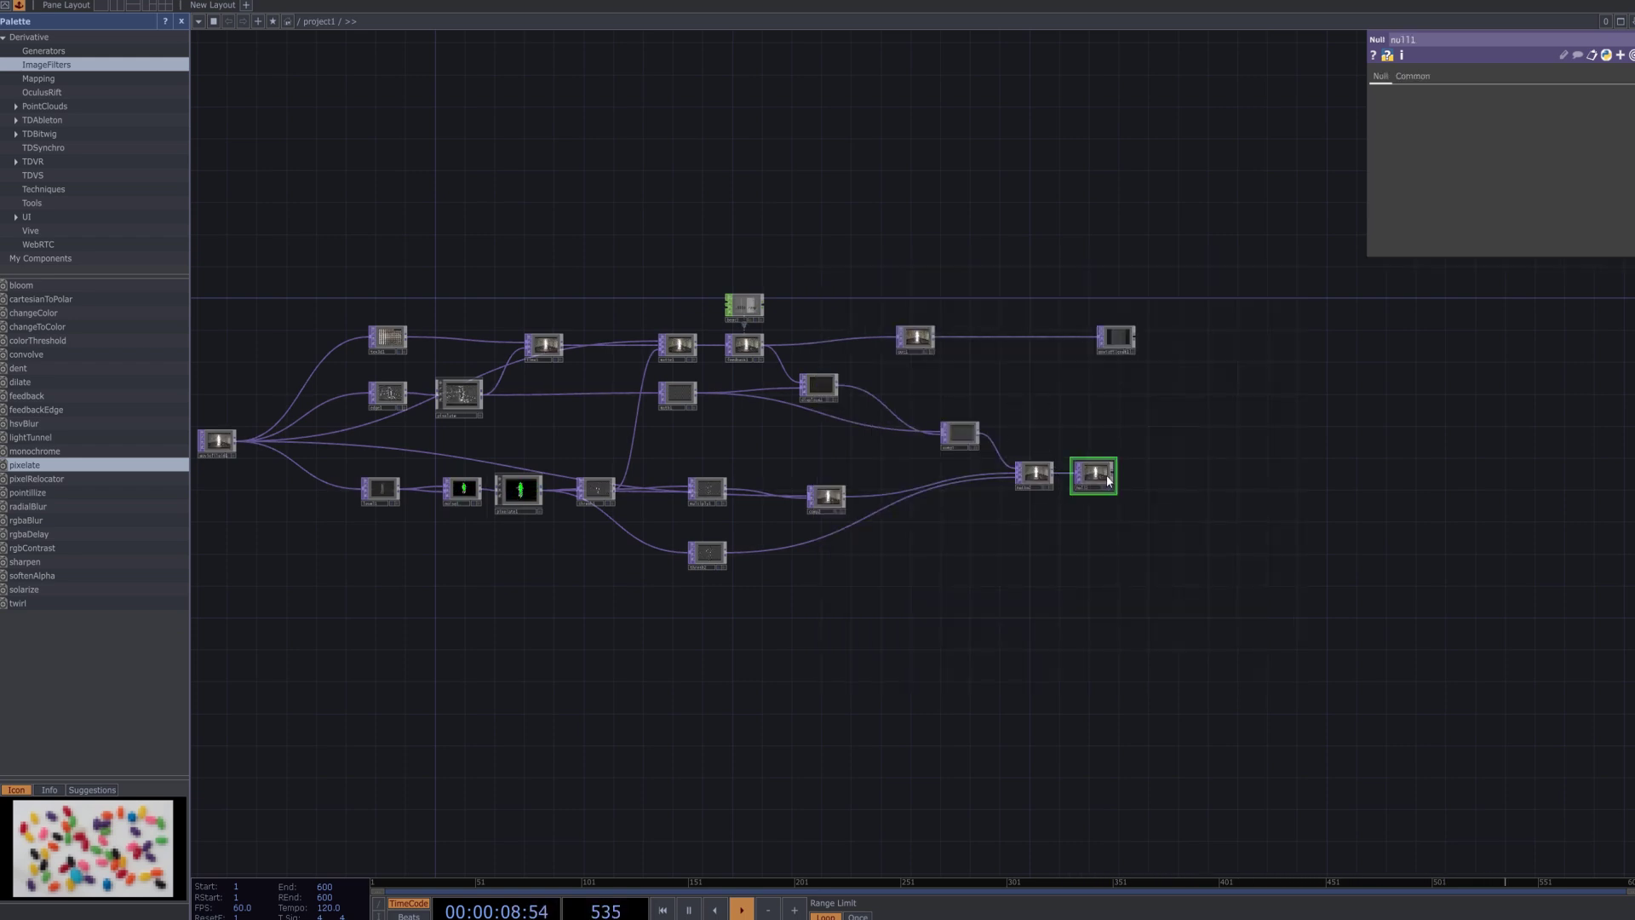
Append an Out TOP after null1 in the same row.
key("Tab")
type("ou")
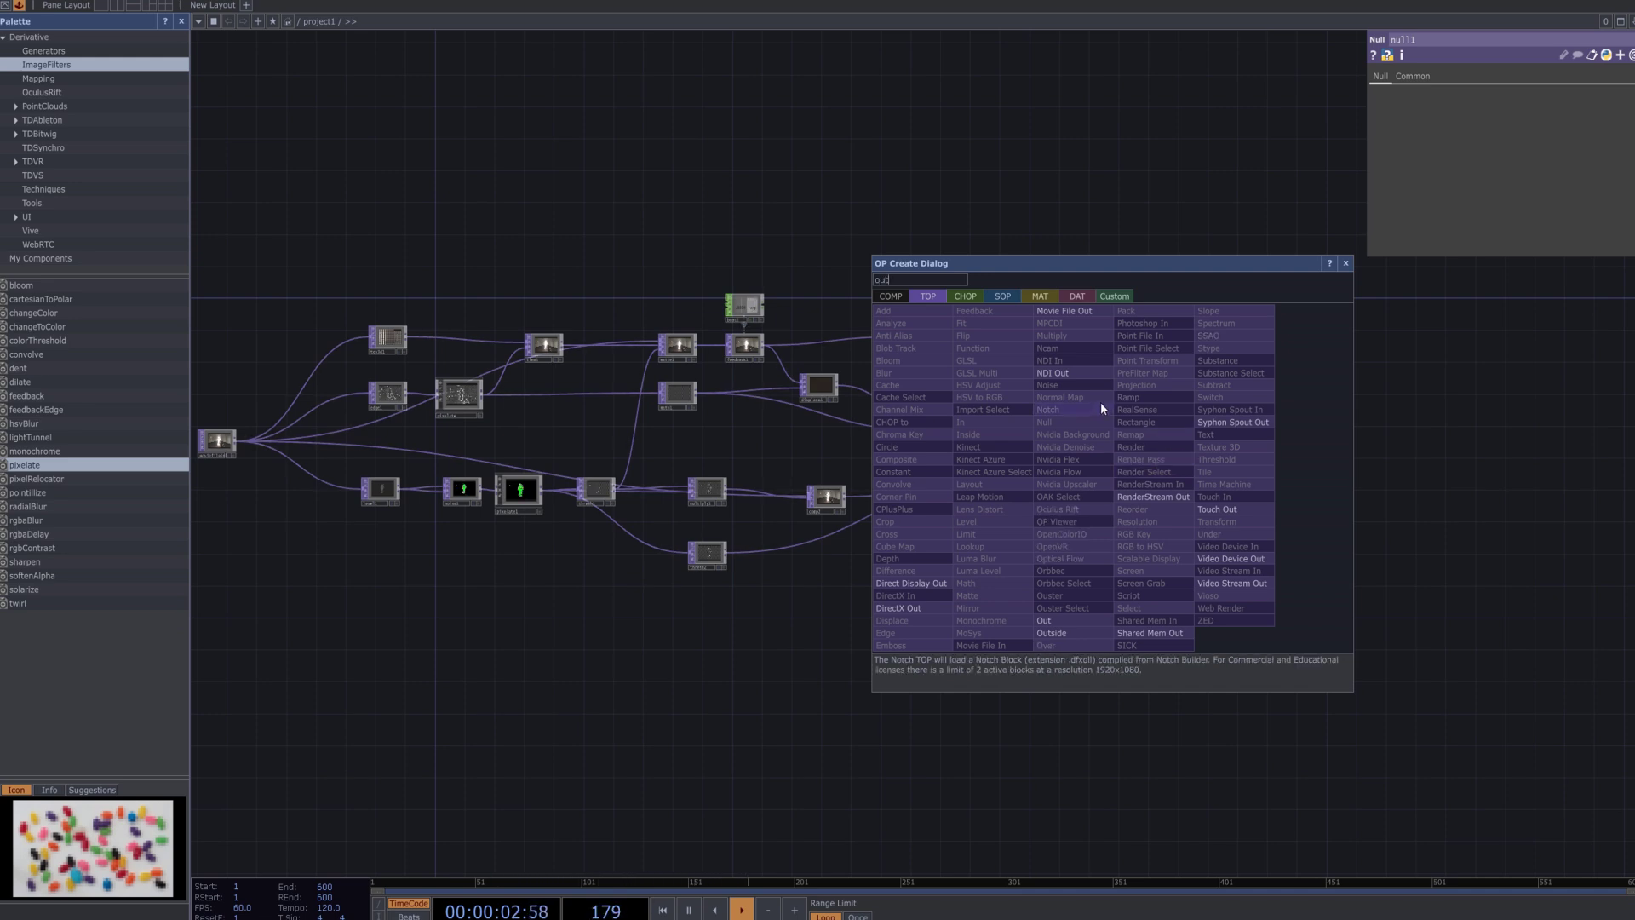
left_click(1064, 619)
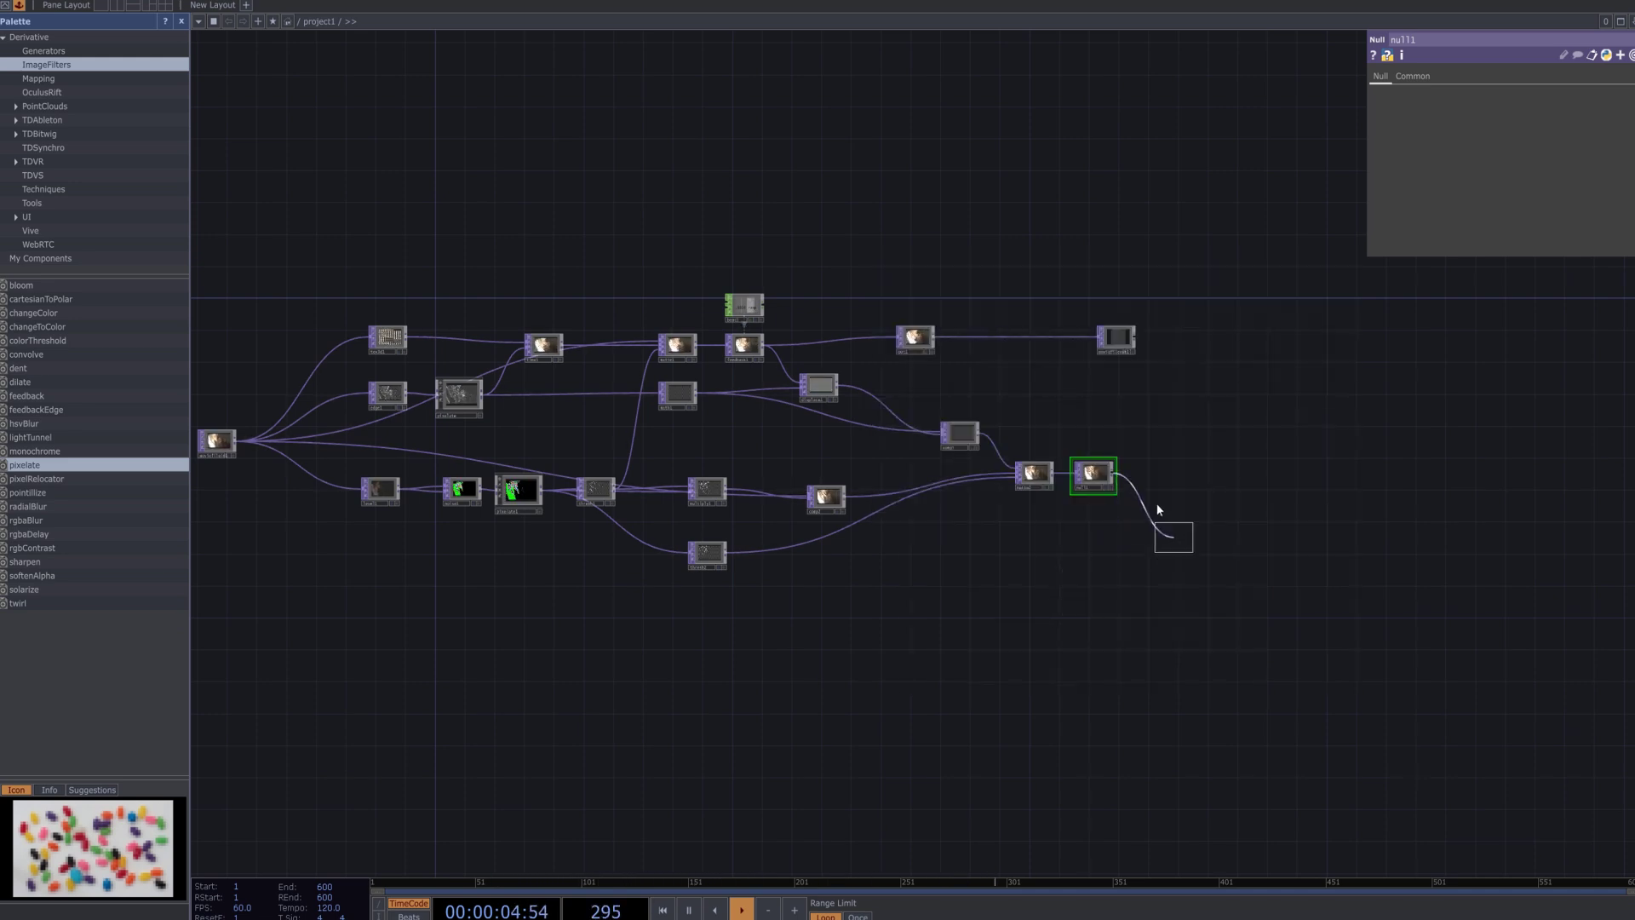
left_click(1161, 472)
Append a Movie File Out TOP after out2 and align the upper row's Movie File Out above it.
key("Tab")
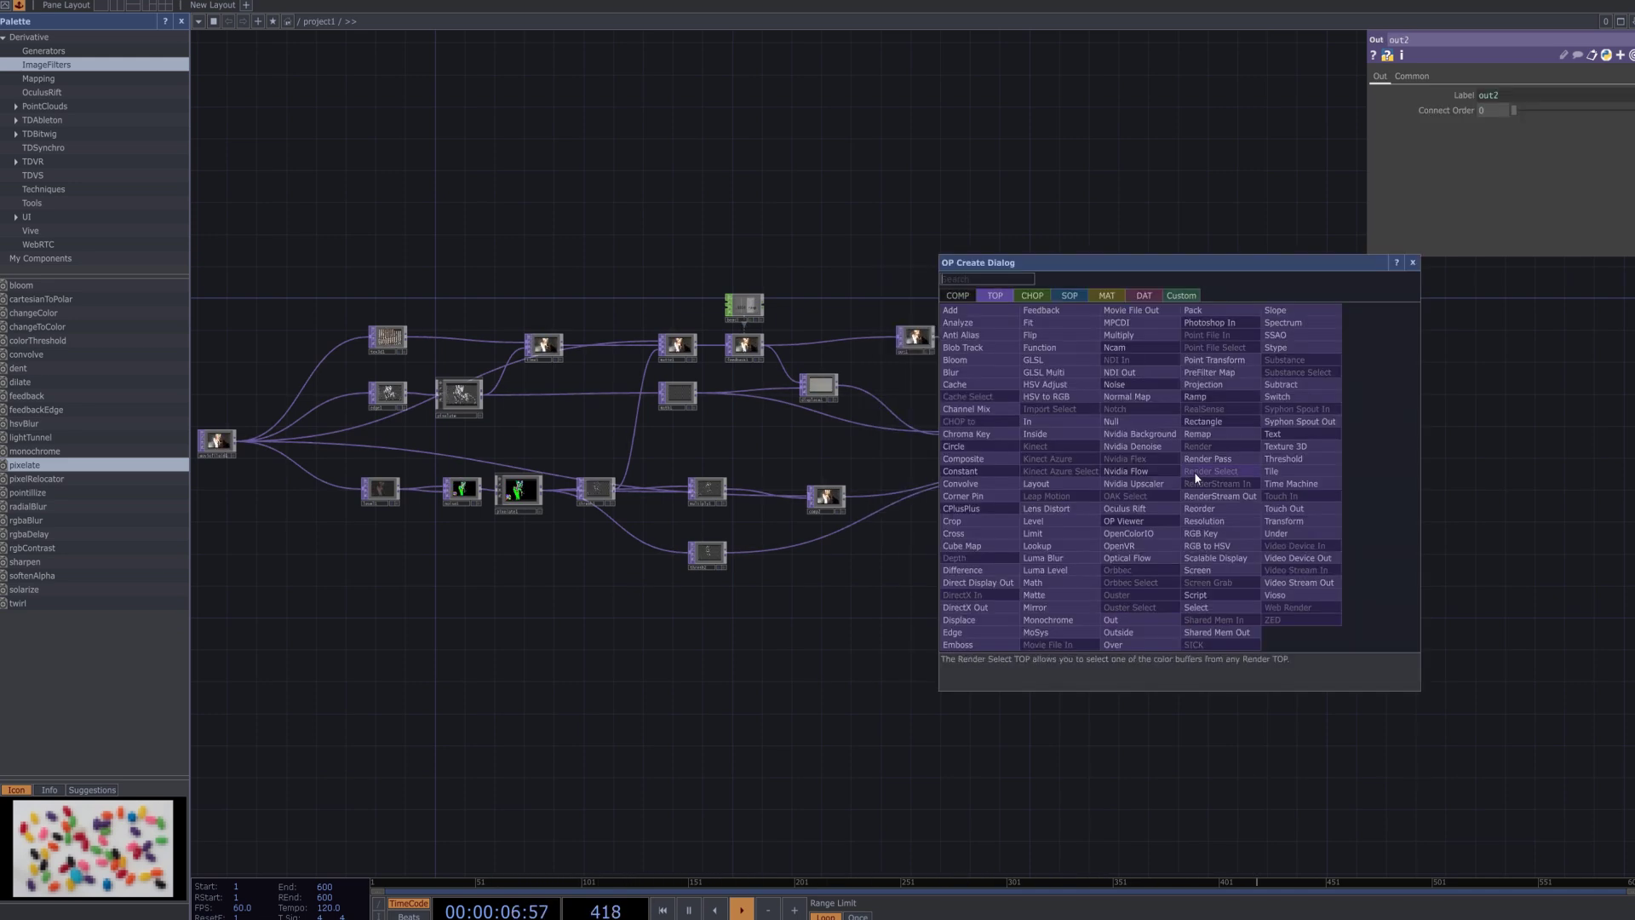
left_click(1162, 321)
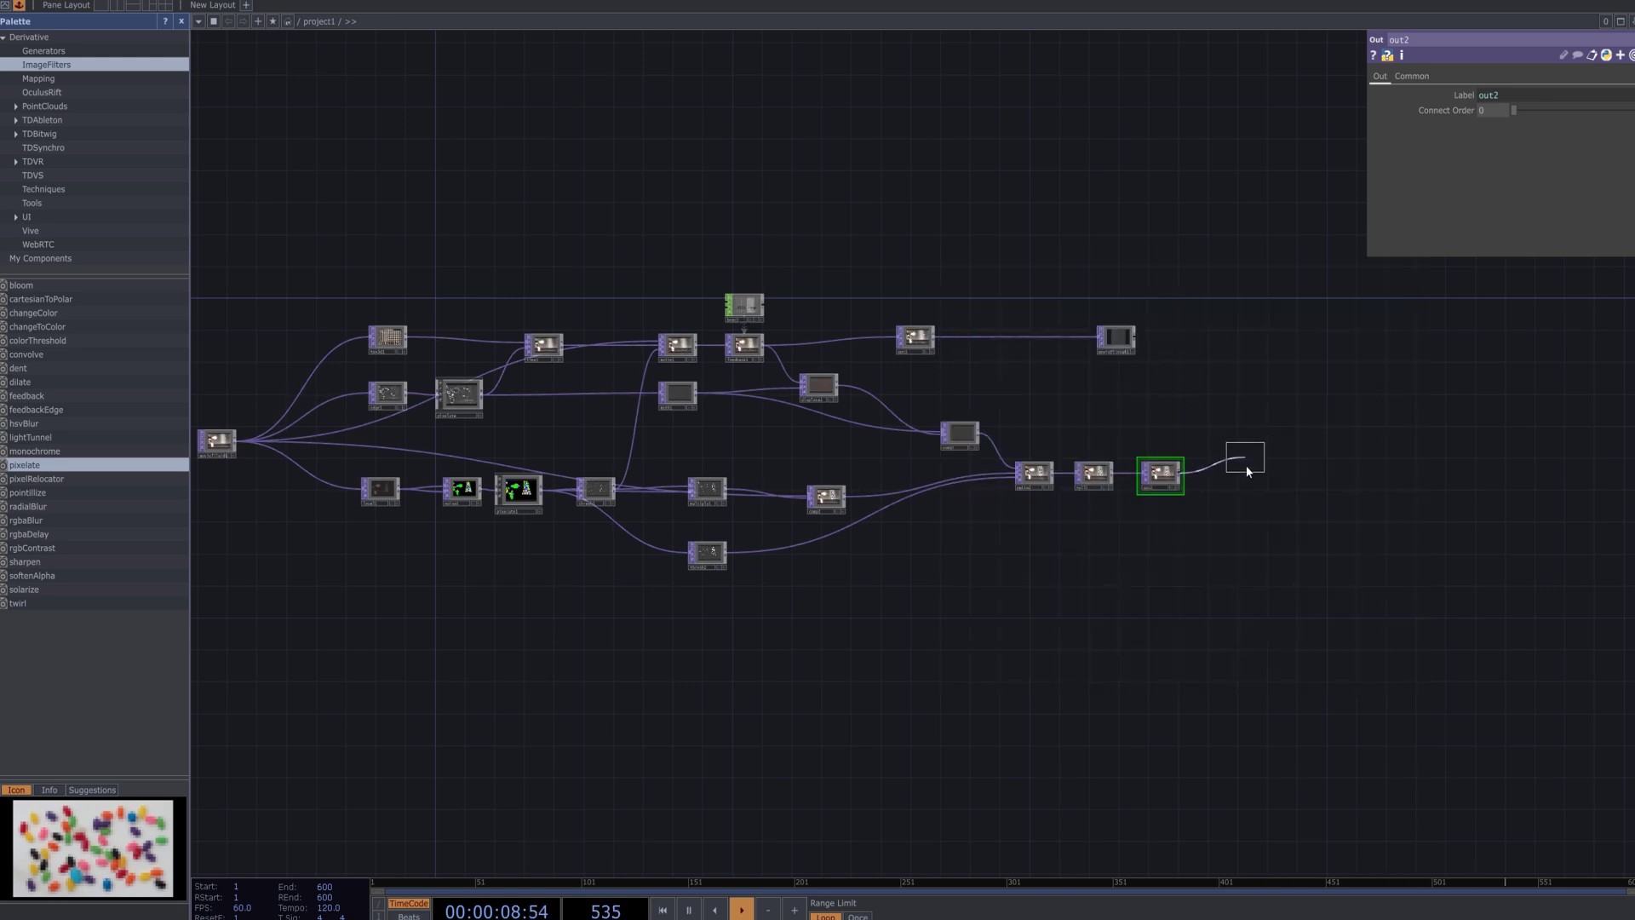
left_click(1240, 478)
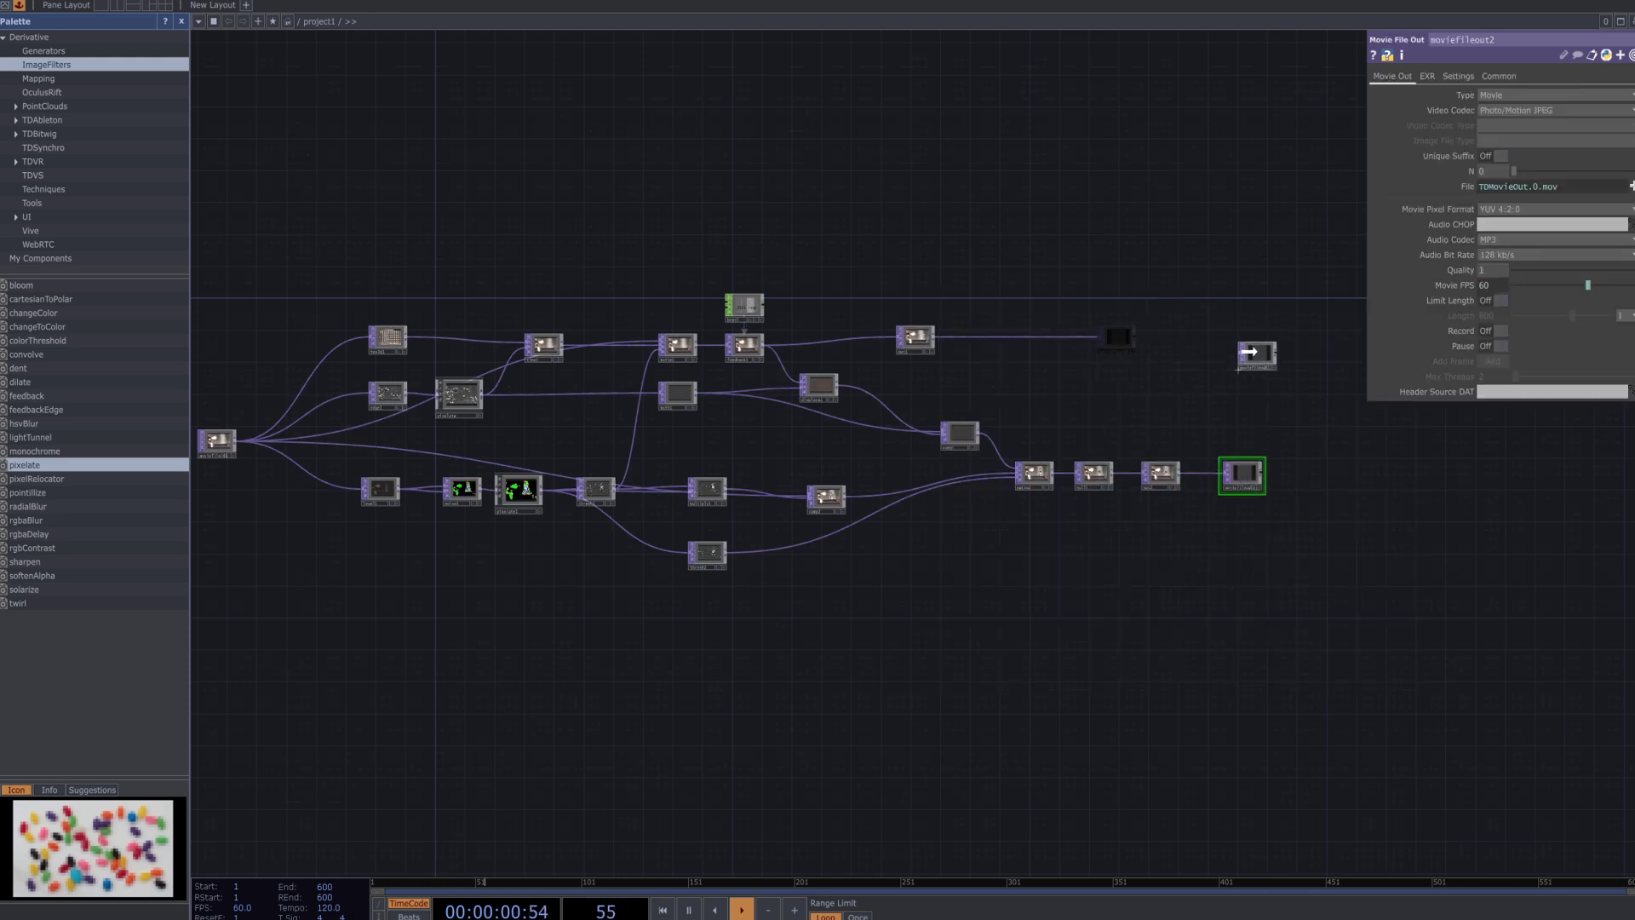
left_click_drag(1342, 620, 1406, 602)
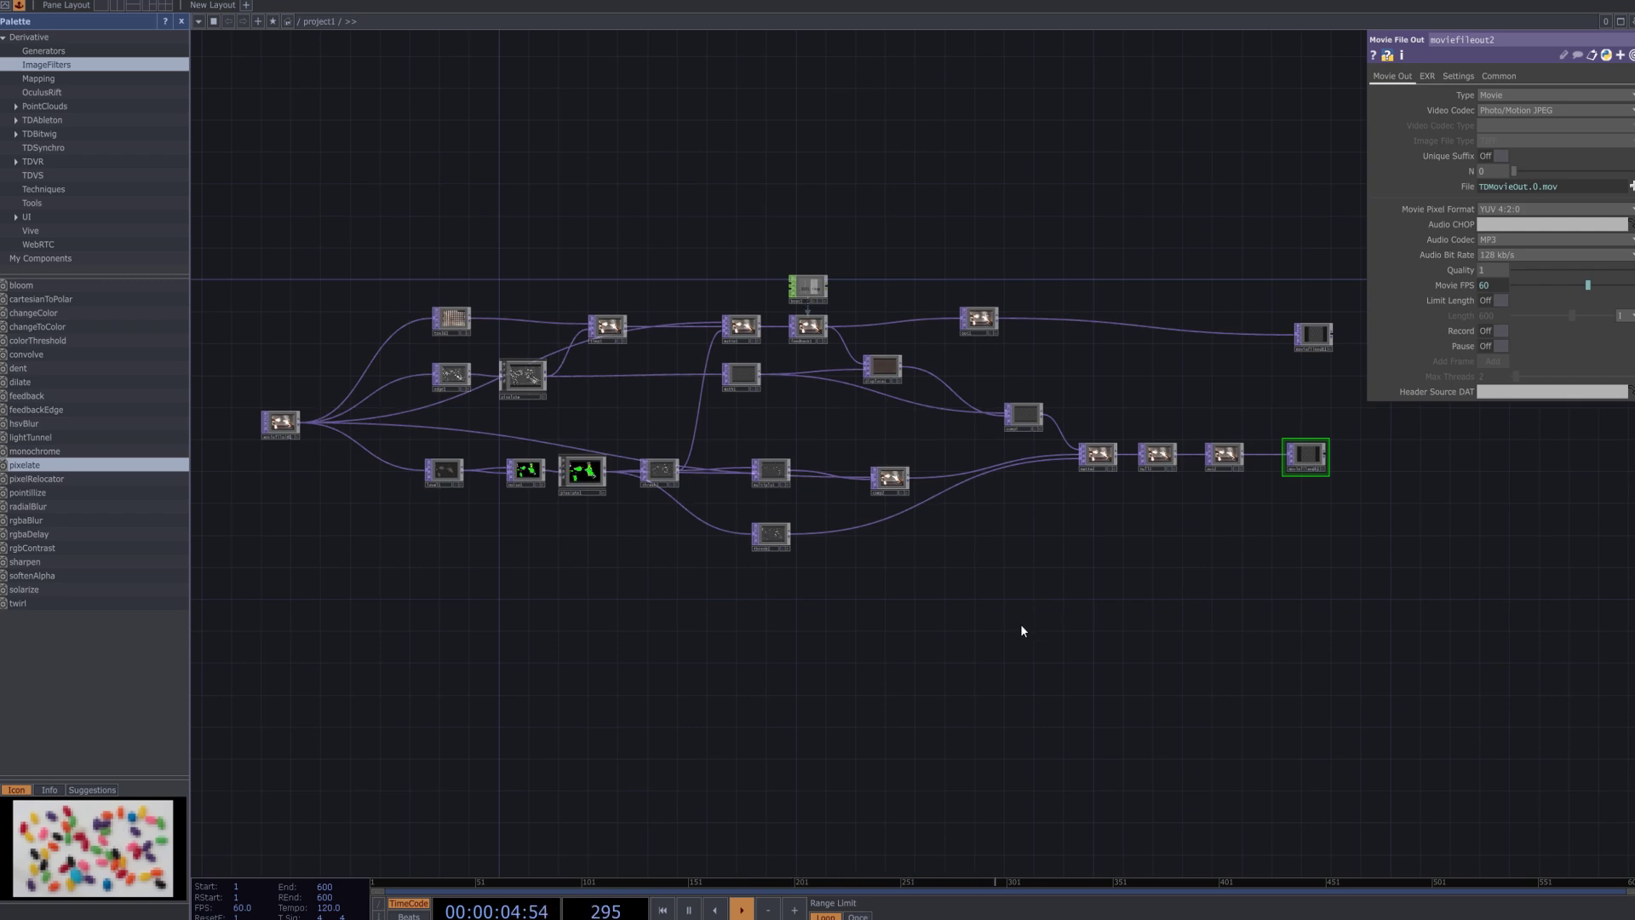
Add an Over TOP in the empty area below comp2 and thresh2.
scroll(804, 534, "up", 4)
key("Tab")
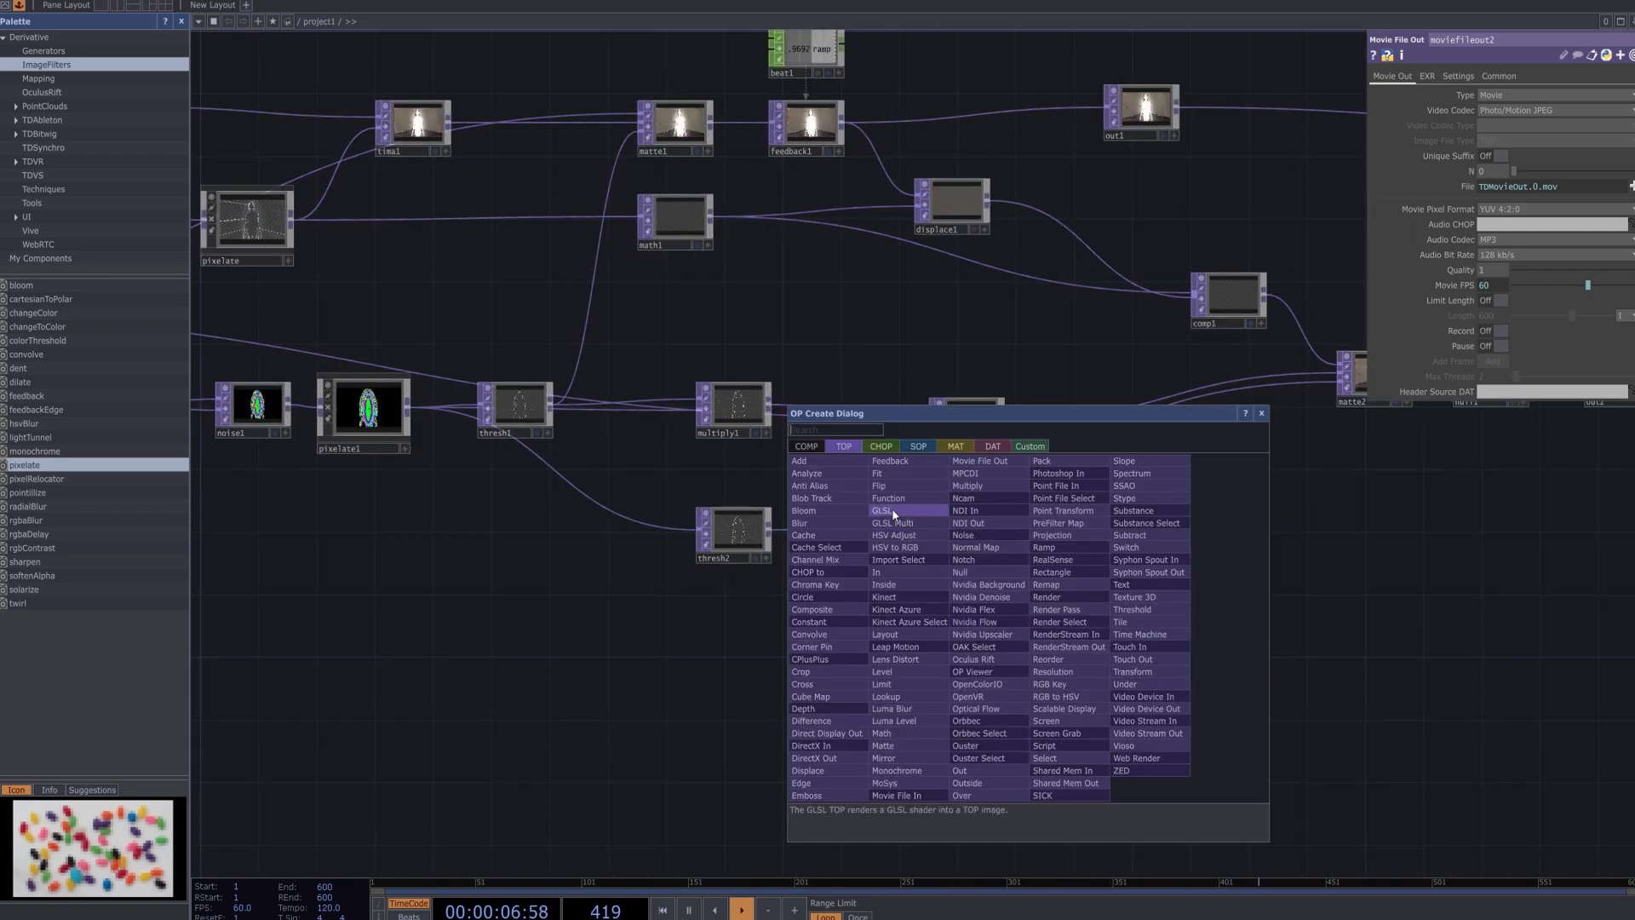
type("over")
left_click(979, 795)
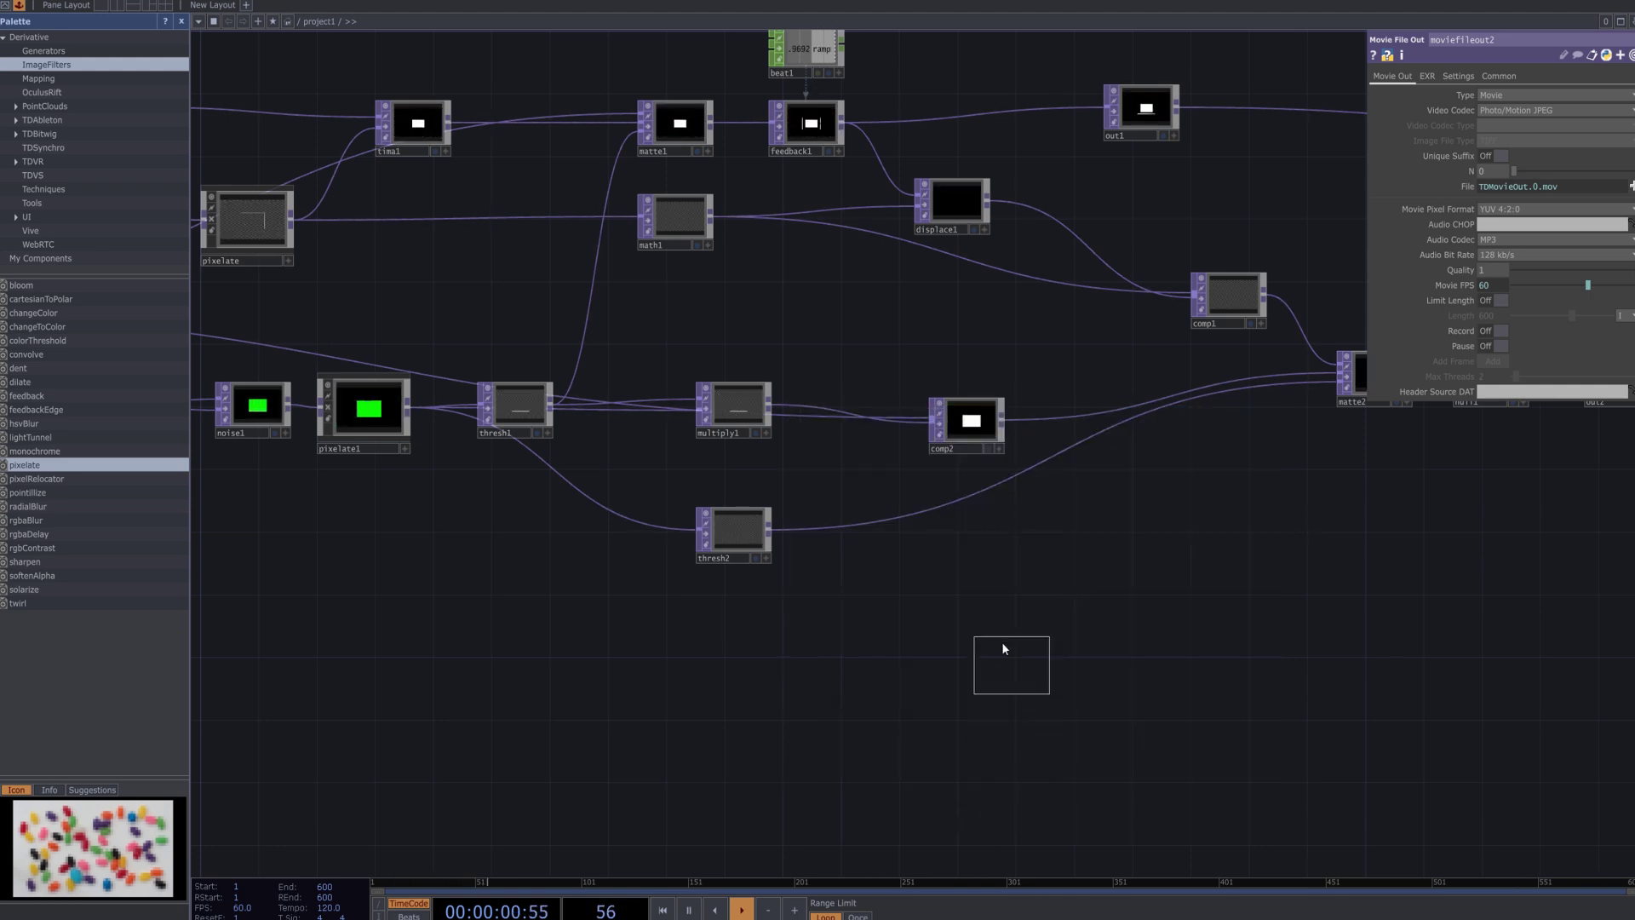
left_click(988, 632)
Wire multiply1 and the source video into over1's first and second inputs, move over1 lower, and inspect its image up close.
left_click_drag(1141, 637, 1087, 598)
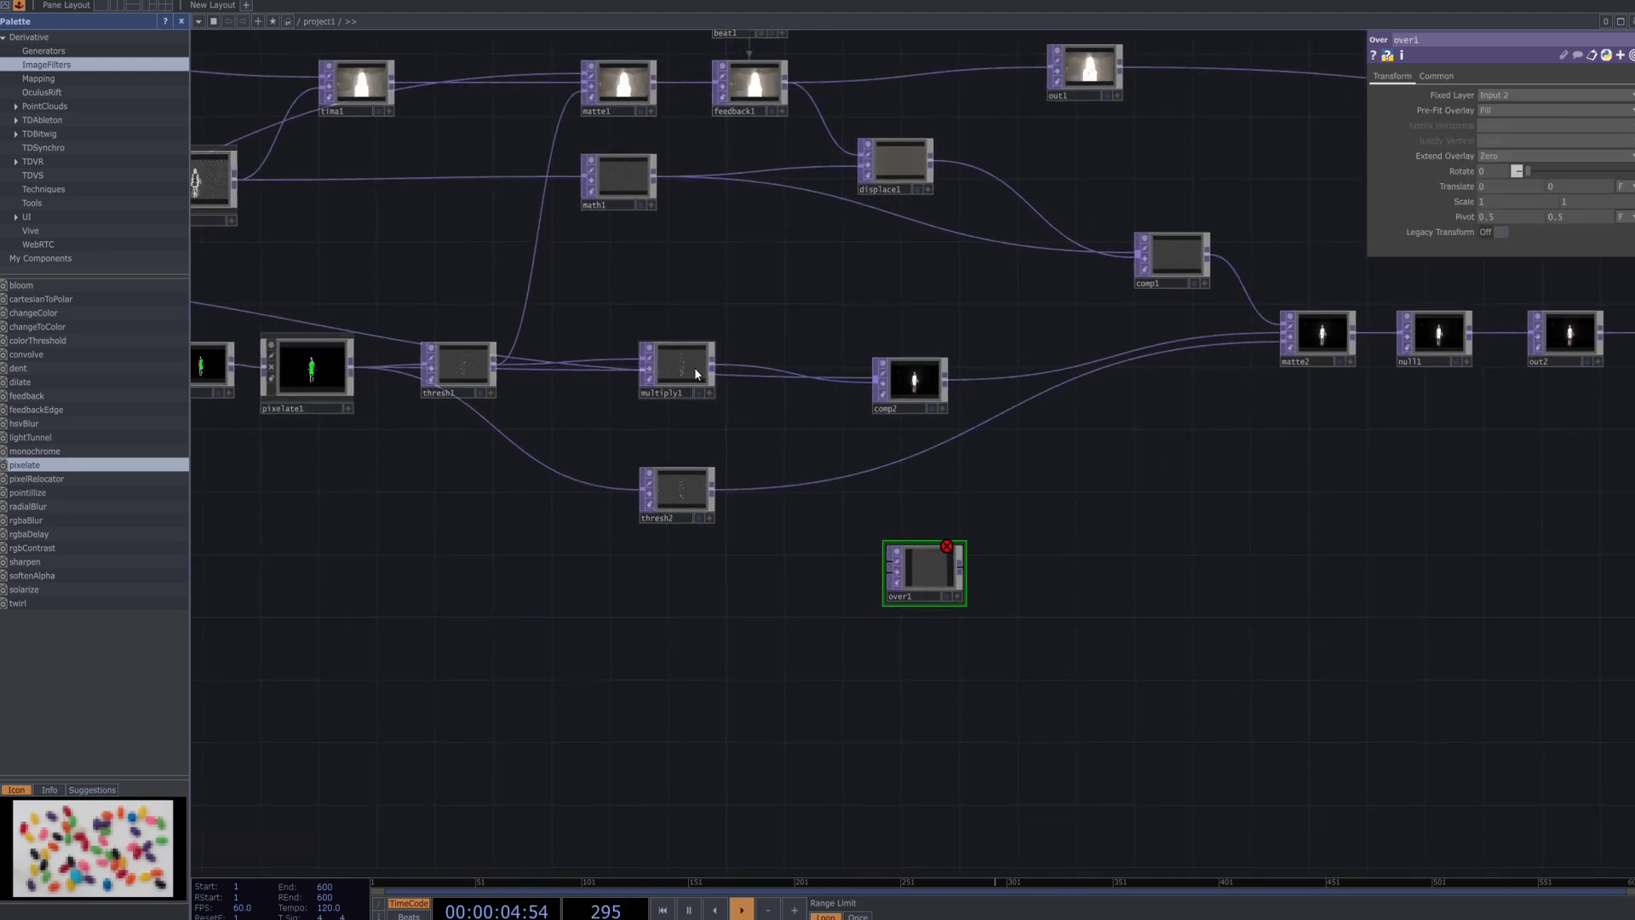
left_click_drag(694, 366, 983, 626)
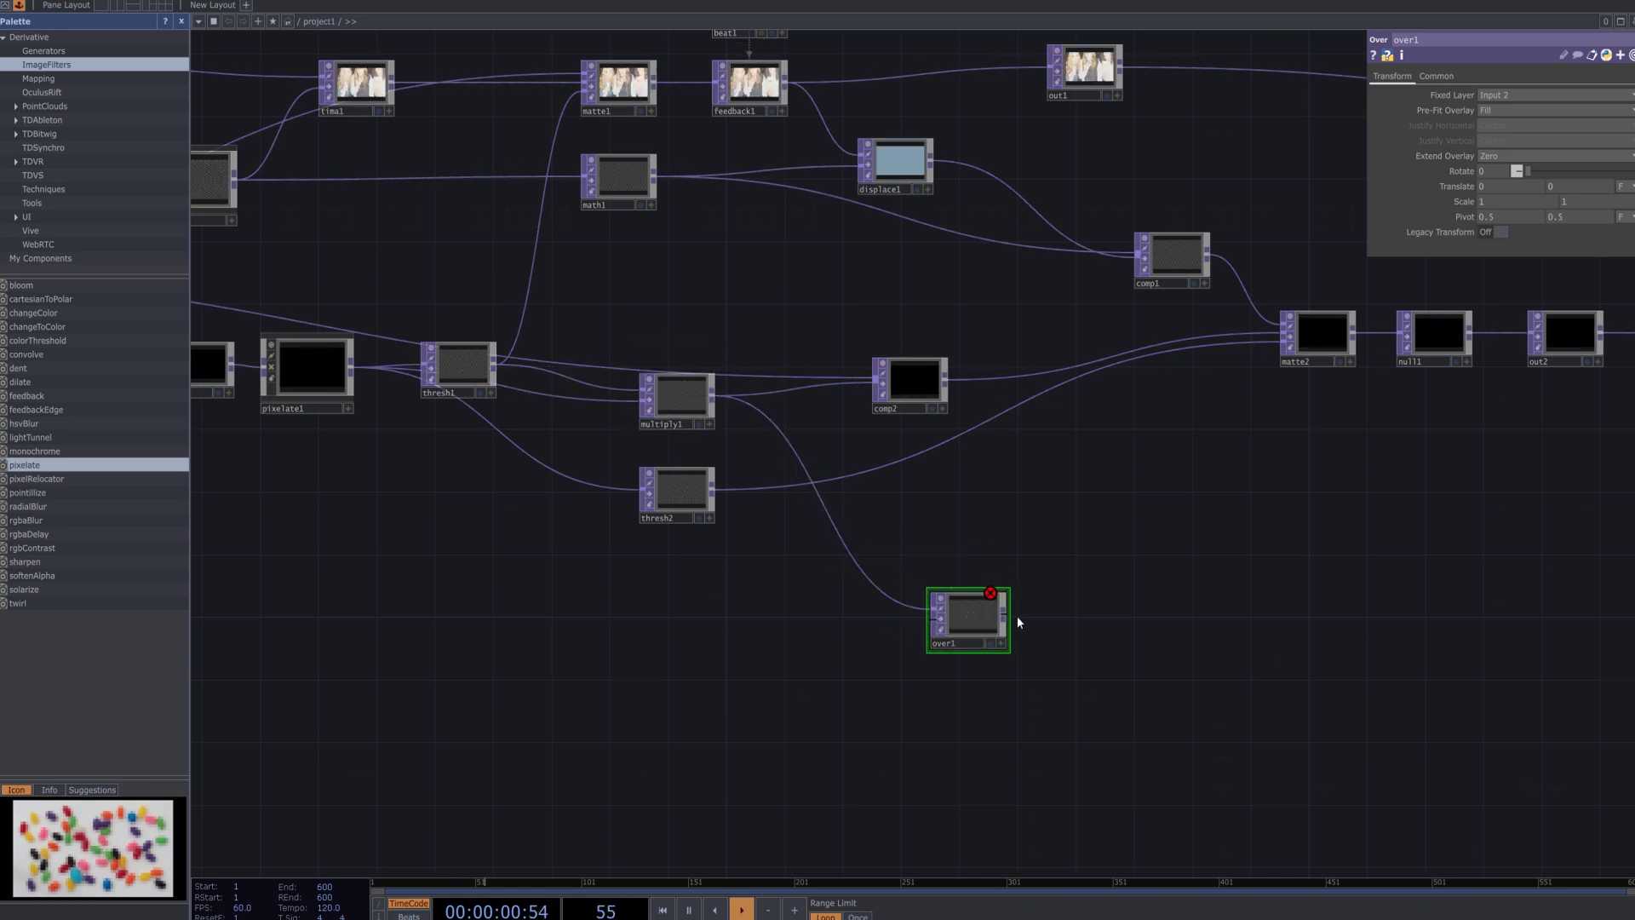
scroll(1107, 618, "down", 3)
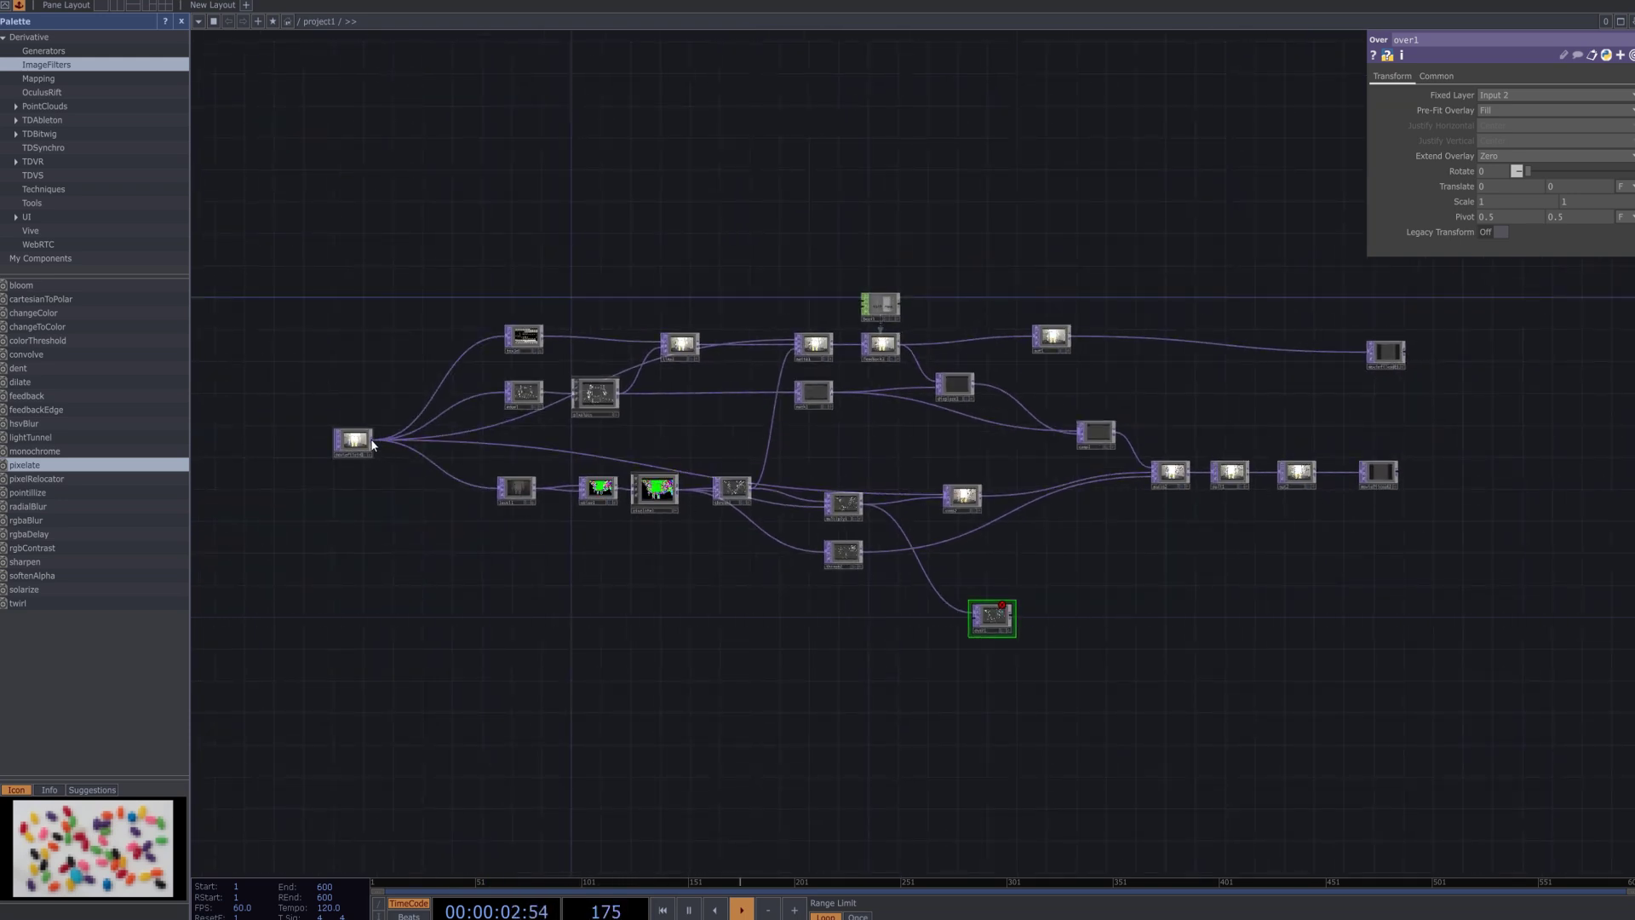
left_click_drag(375, 440, 962, 712)
left_click_drag(1132, 670, 1086, 564)
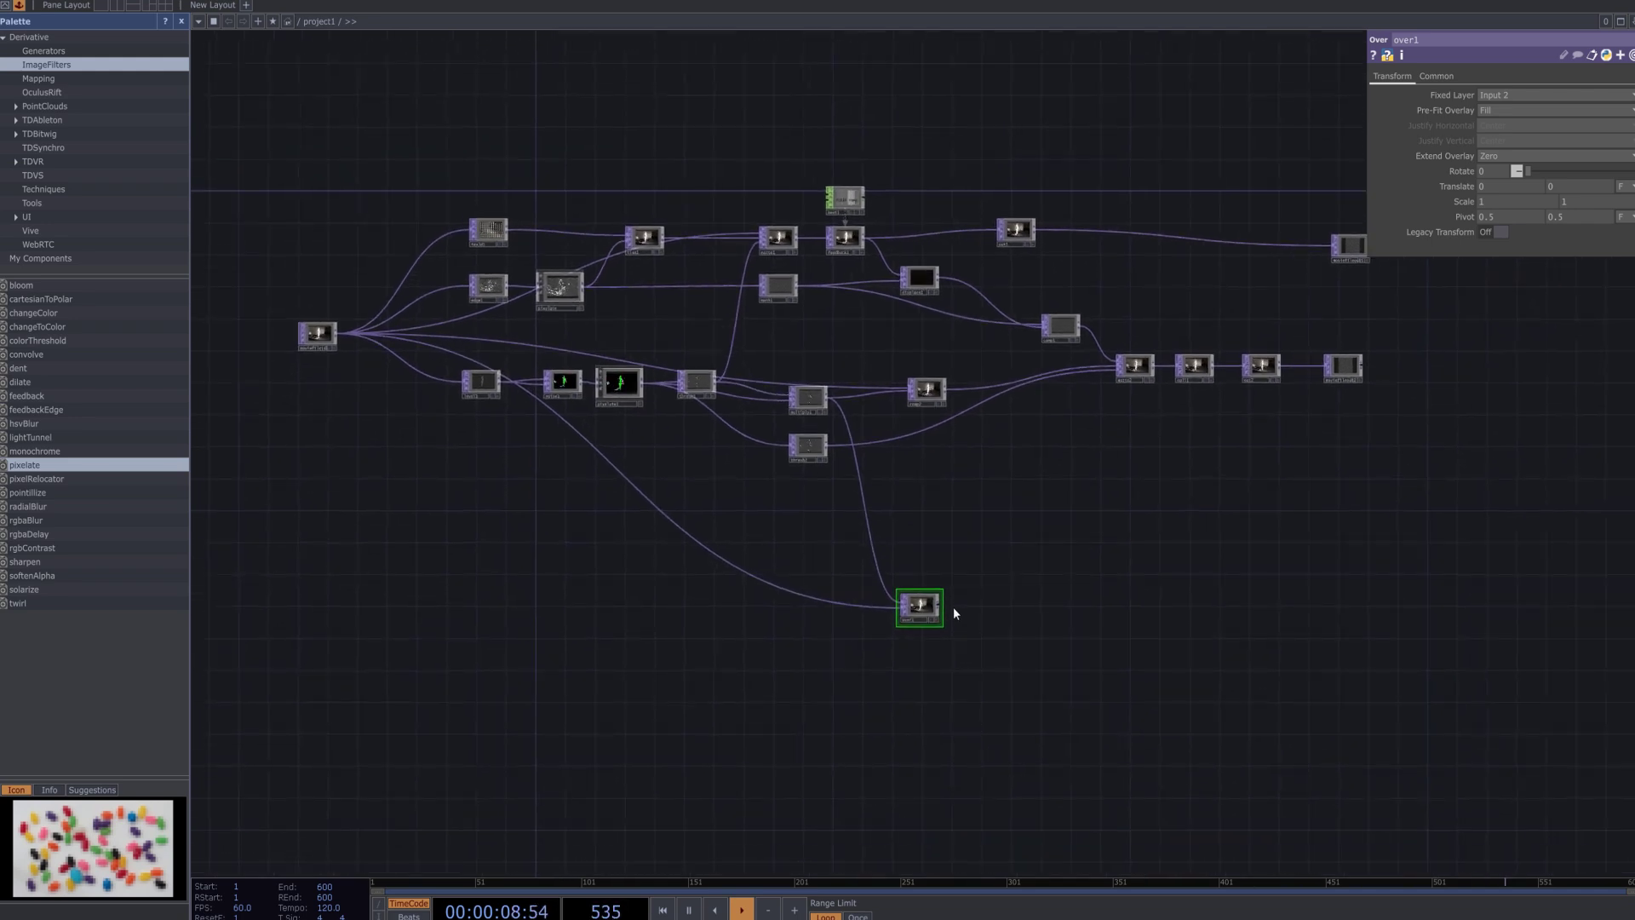
scroll(930, 615, "up", 10)
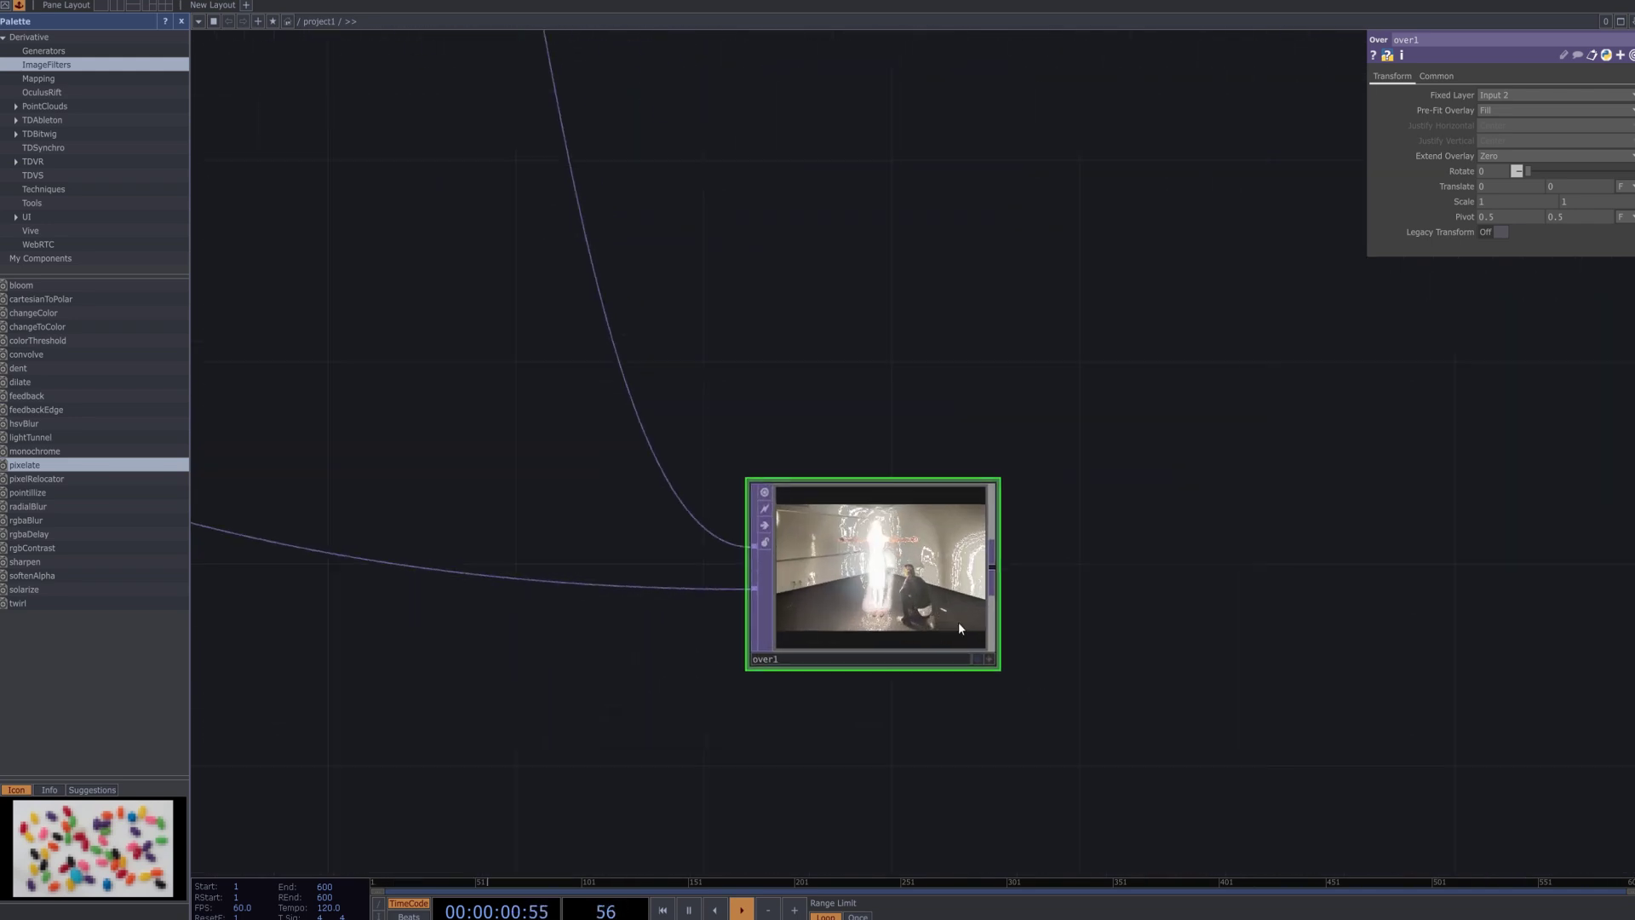
left_click_drag(1116, 605, 1424, 533)
scroll(1181, 519, "up", 3)
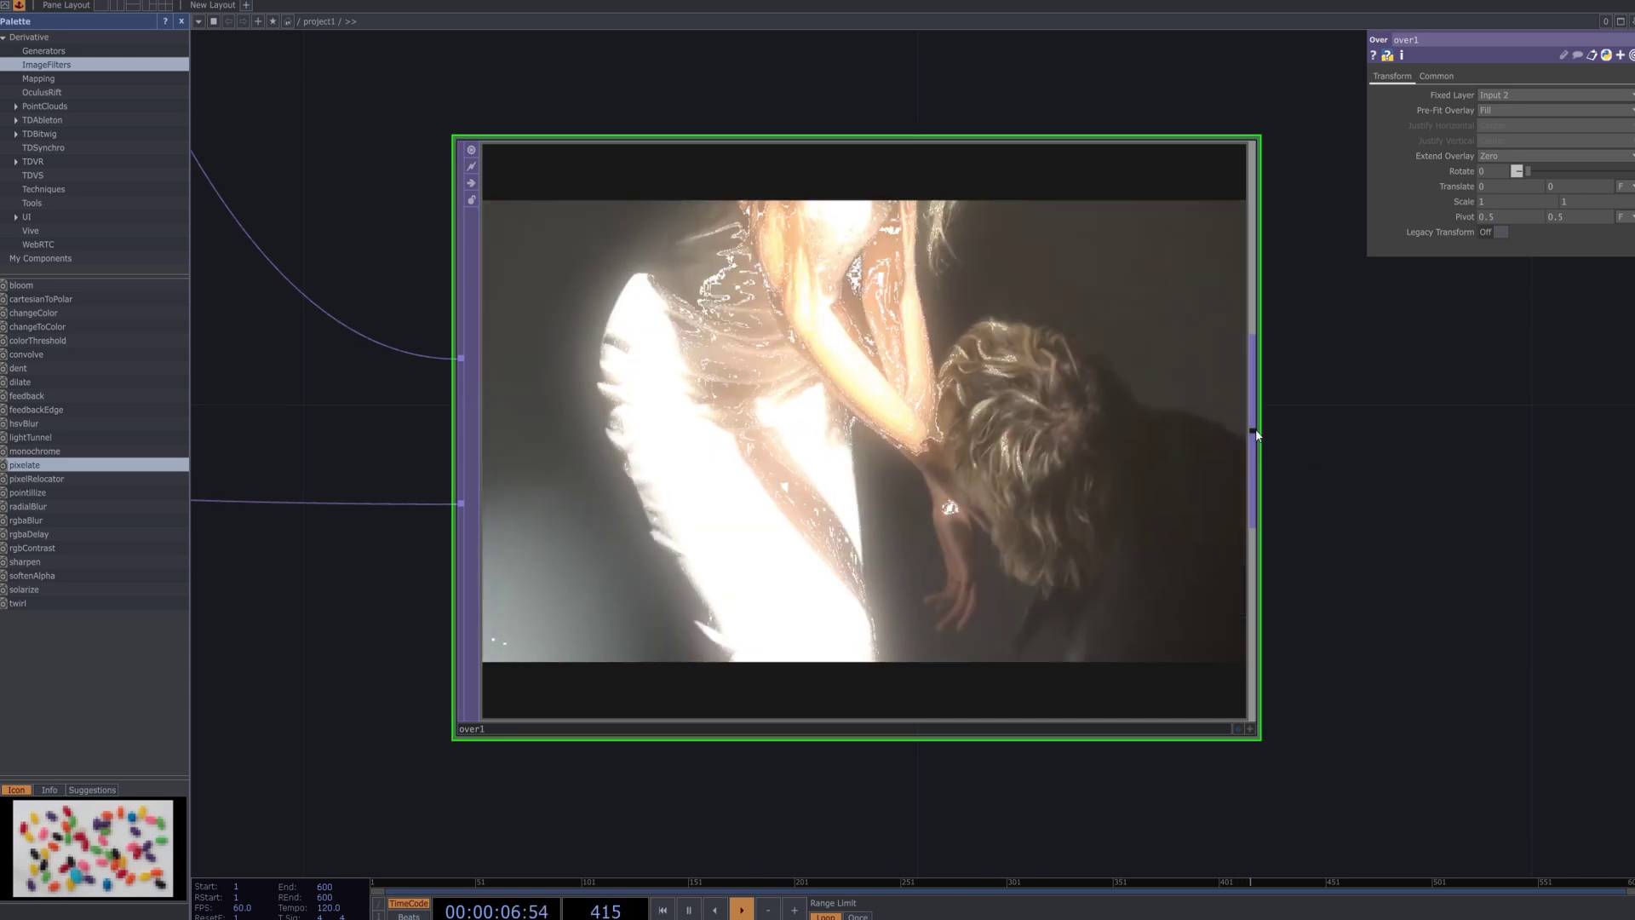
Insert the bloom palette component between multiply1 and over1's first input, positioned above over1.
scroll(1255, 430, "down", 5)
scroll(949, 646, "down", 3)
scroll(949, 646, "down", 5)
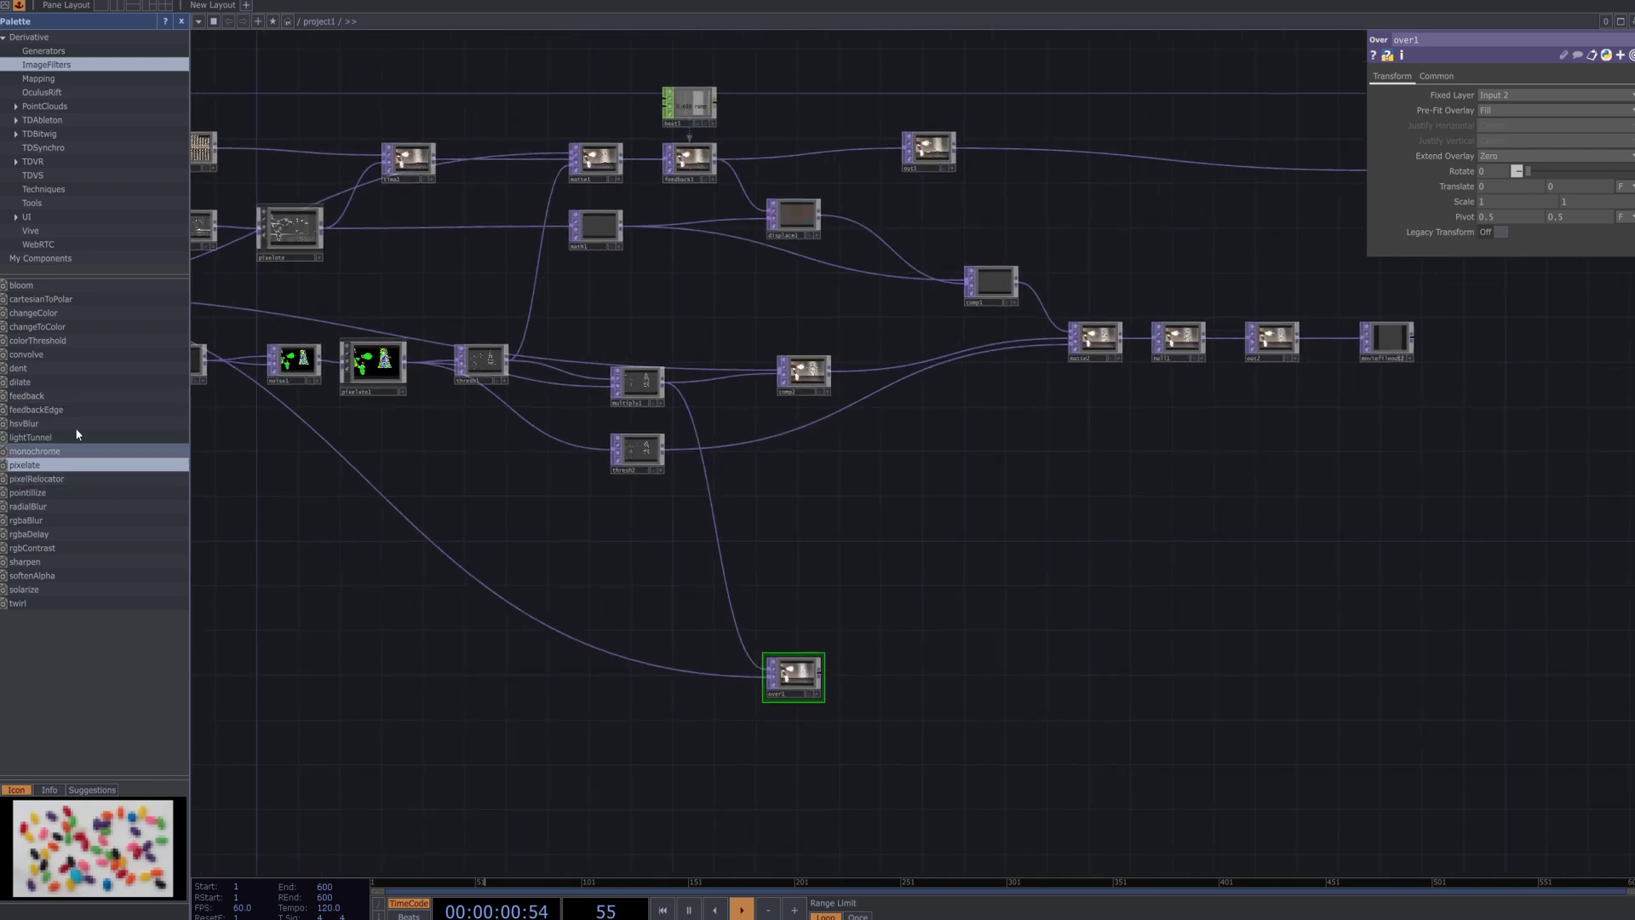
left_click_drag(620, 182, 836, 380)
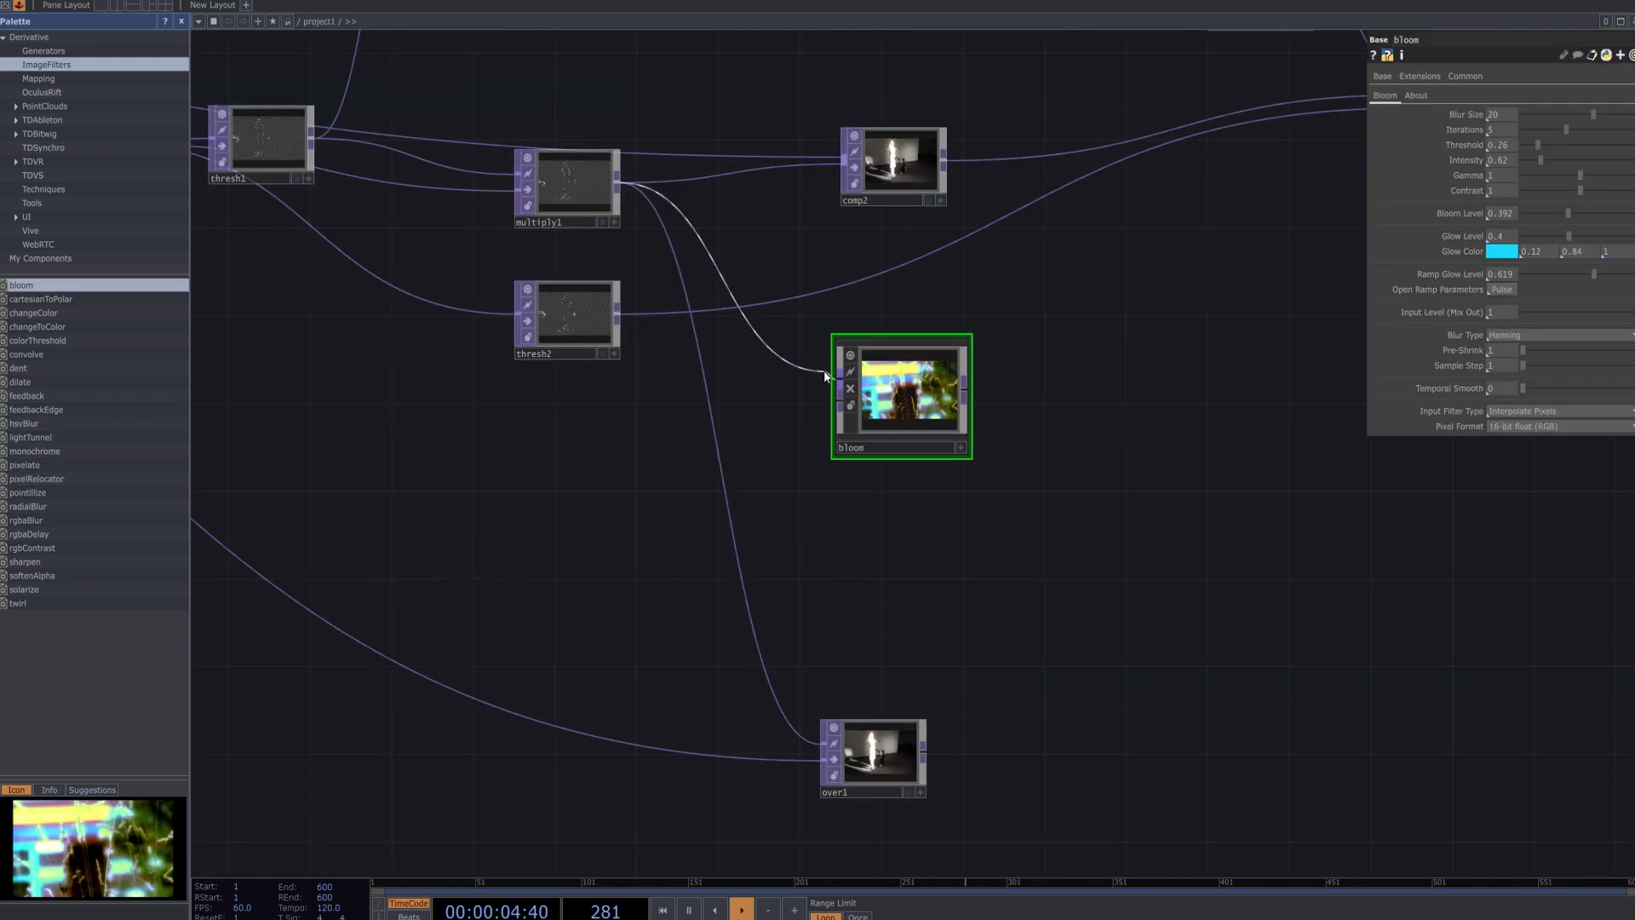
left_click_drag(904, 408, 823, 743)
left_click_drag(872, 453, 810, 518)
Examine over1's composited image up close with the bloom applied to the edge lines.
scroll(1041, 751, "up", 5)
left_click_drag(1041, 751, 1237, 591)
scroll(1106, 609, "up", 5)
scroll(1238, 591, "down", 4)
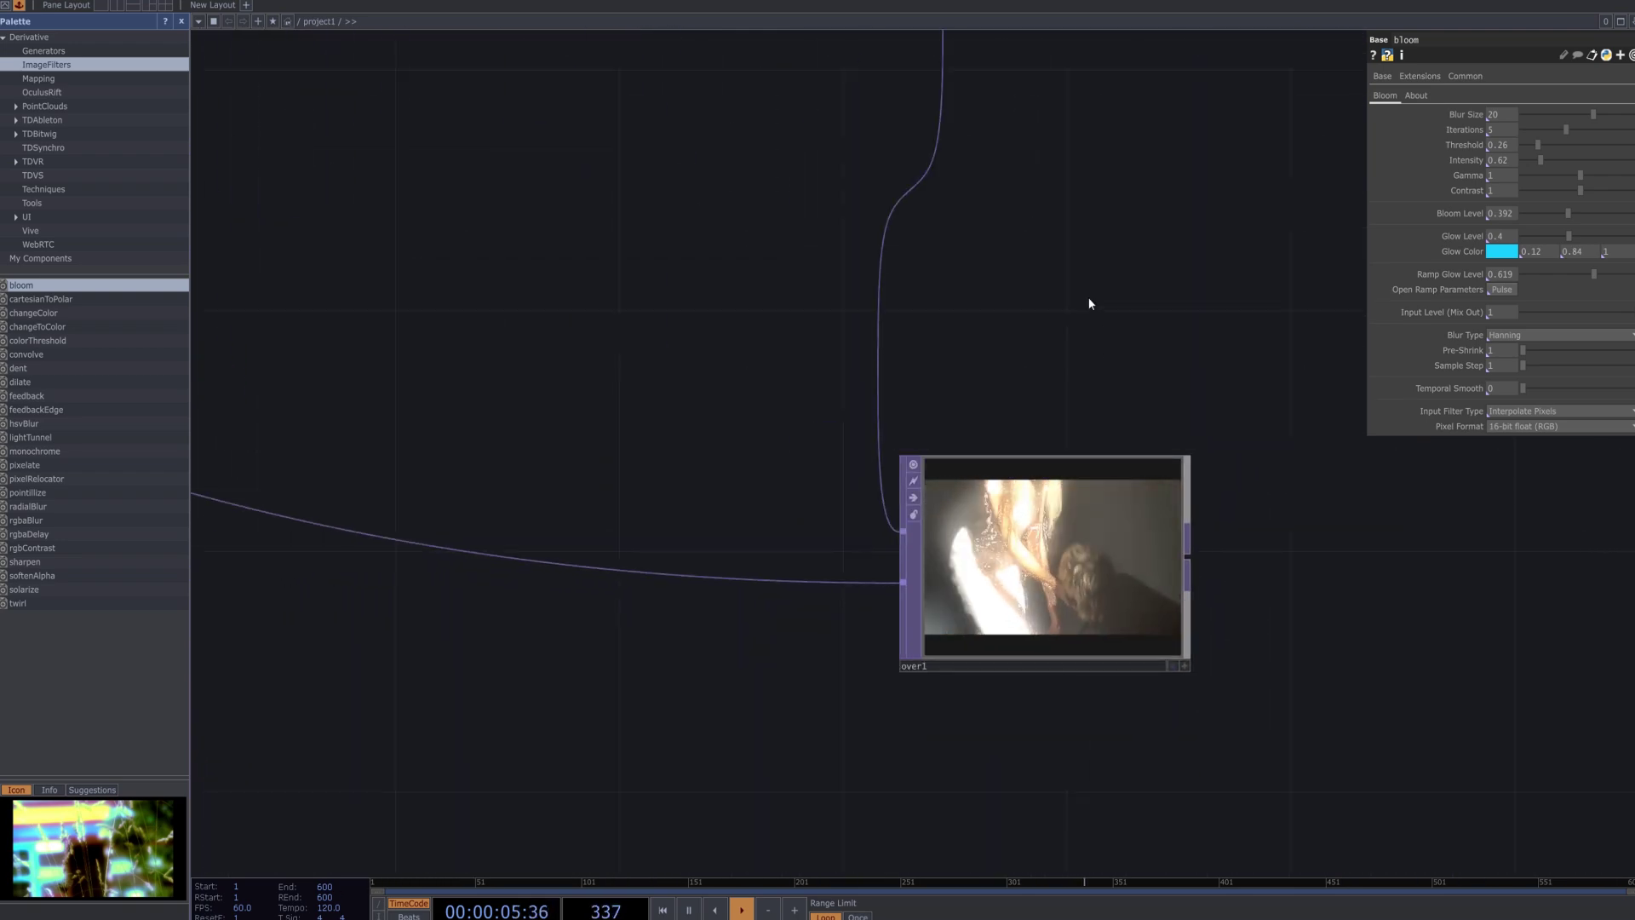
left_click_drag(1084, 346, 1037, 369)
scroll(1184, 602, "up", 1)
scroll(1185, 602, "up", 5)
left_click_drag(1183, 643, 1210, 234)
scroll(1212, 247, "down", 8)
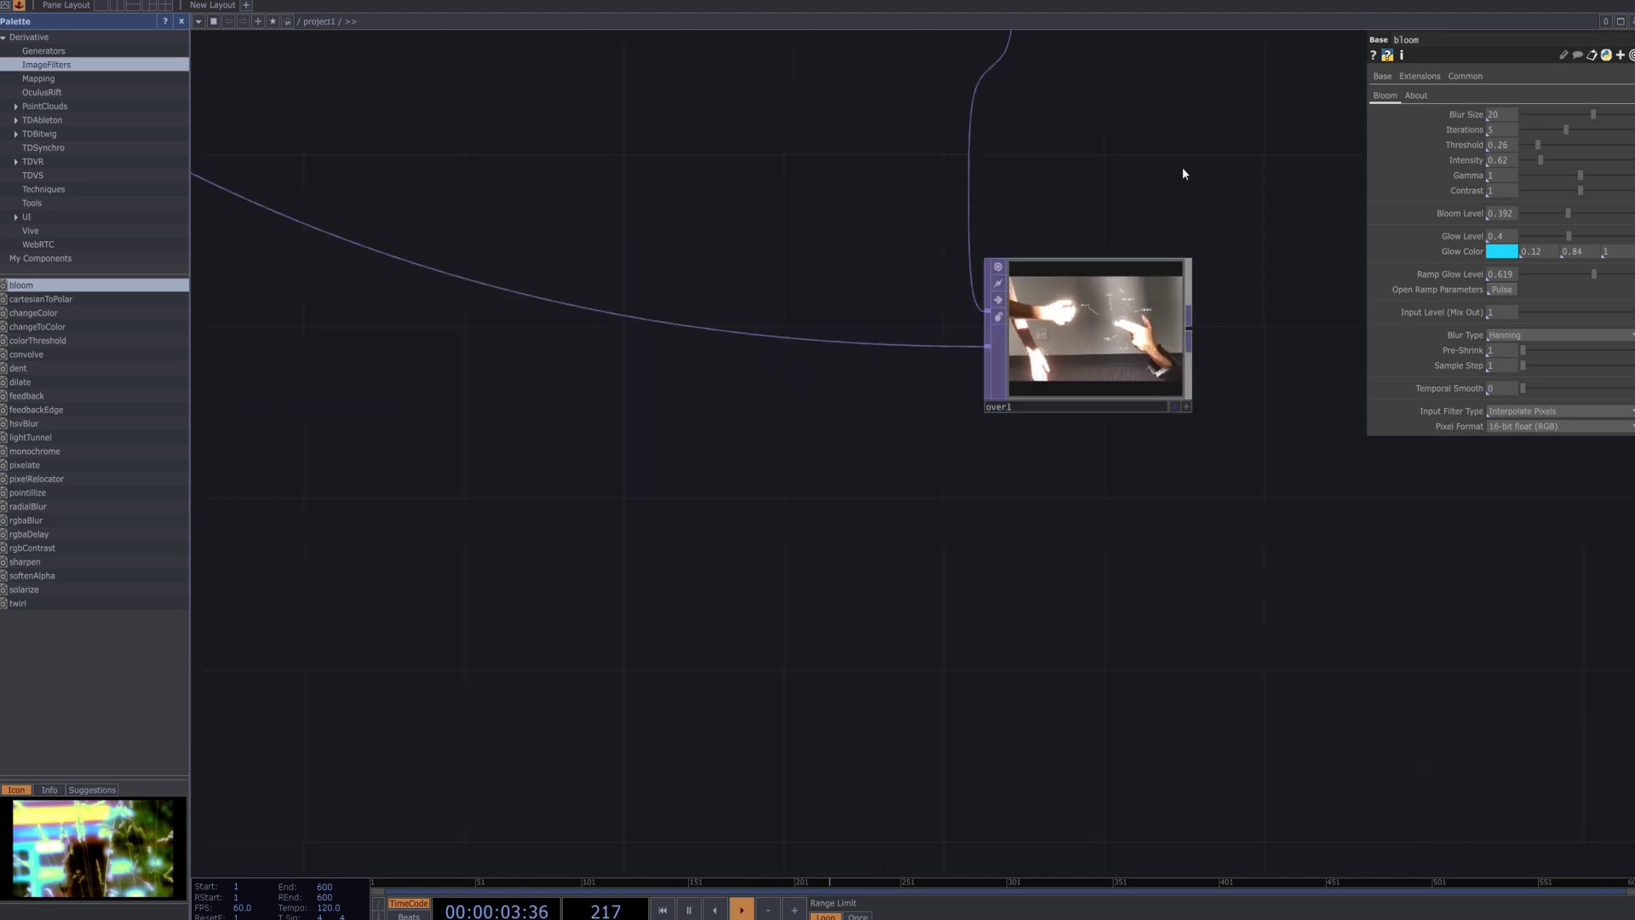
Set the bloom's blur size to 1, ramp glow level to 0.397, bloom level to 0 and contrast to 1.12.
left_click_drag(1182, 167, 915, 601)
left_click_drag(1092, 519, 1117, 458)
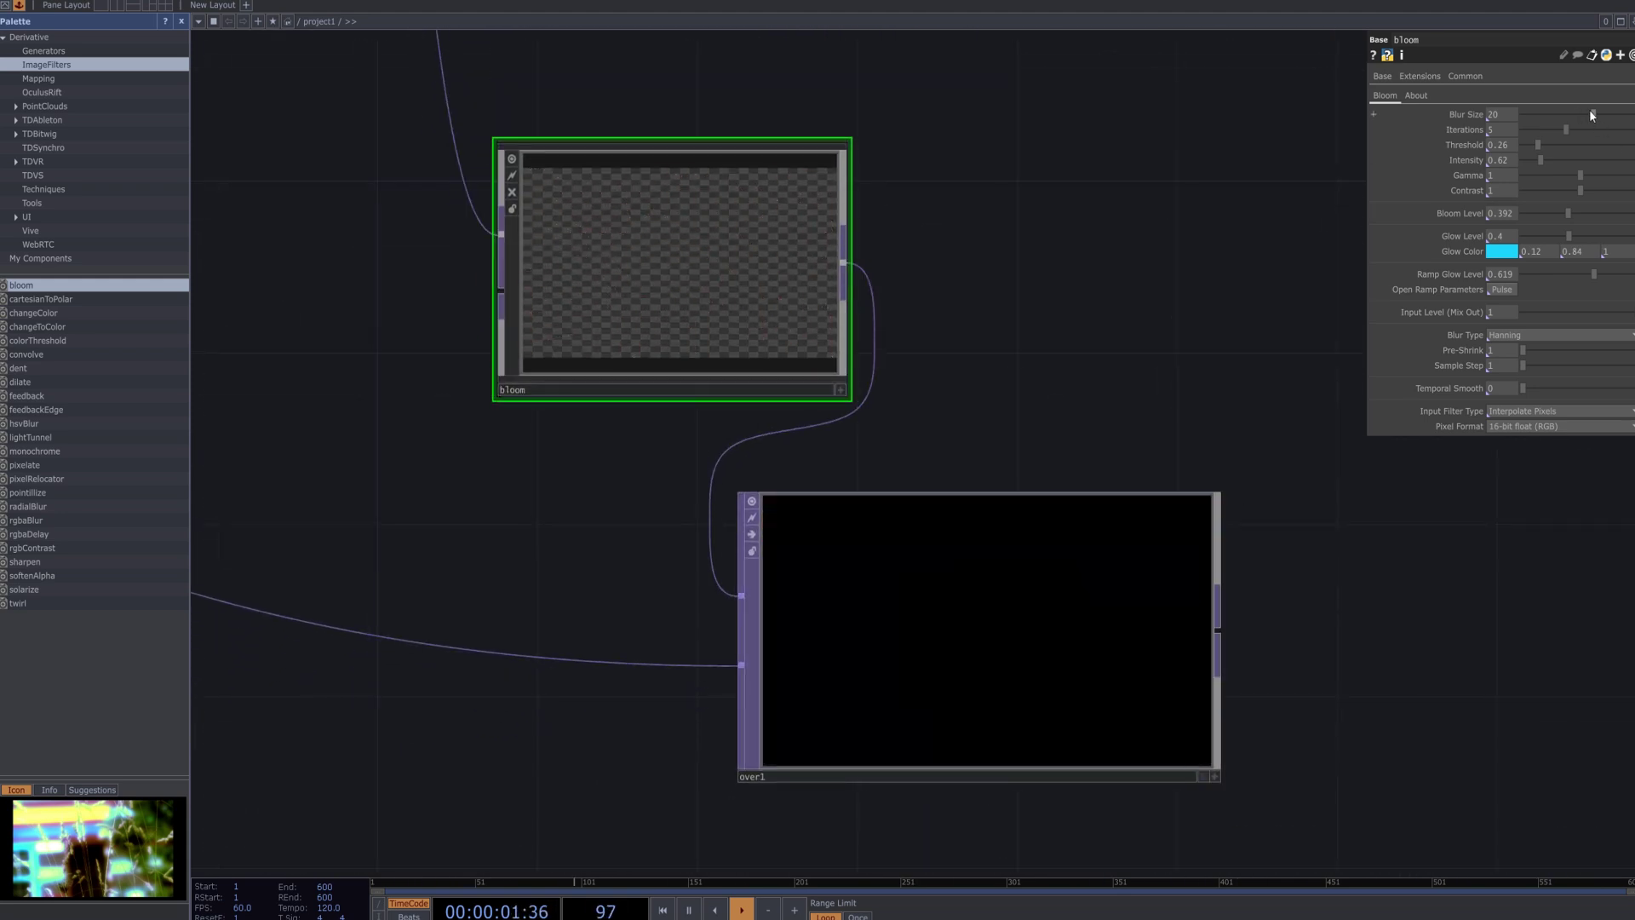
left_click_drag(1591, 114, 1522, 115)
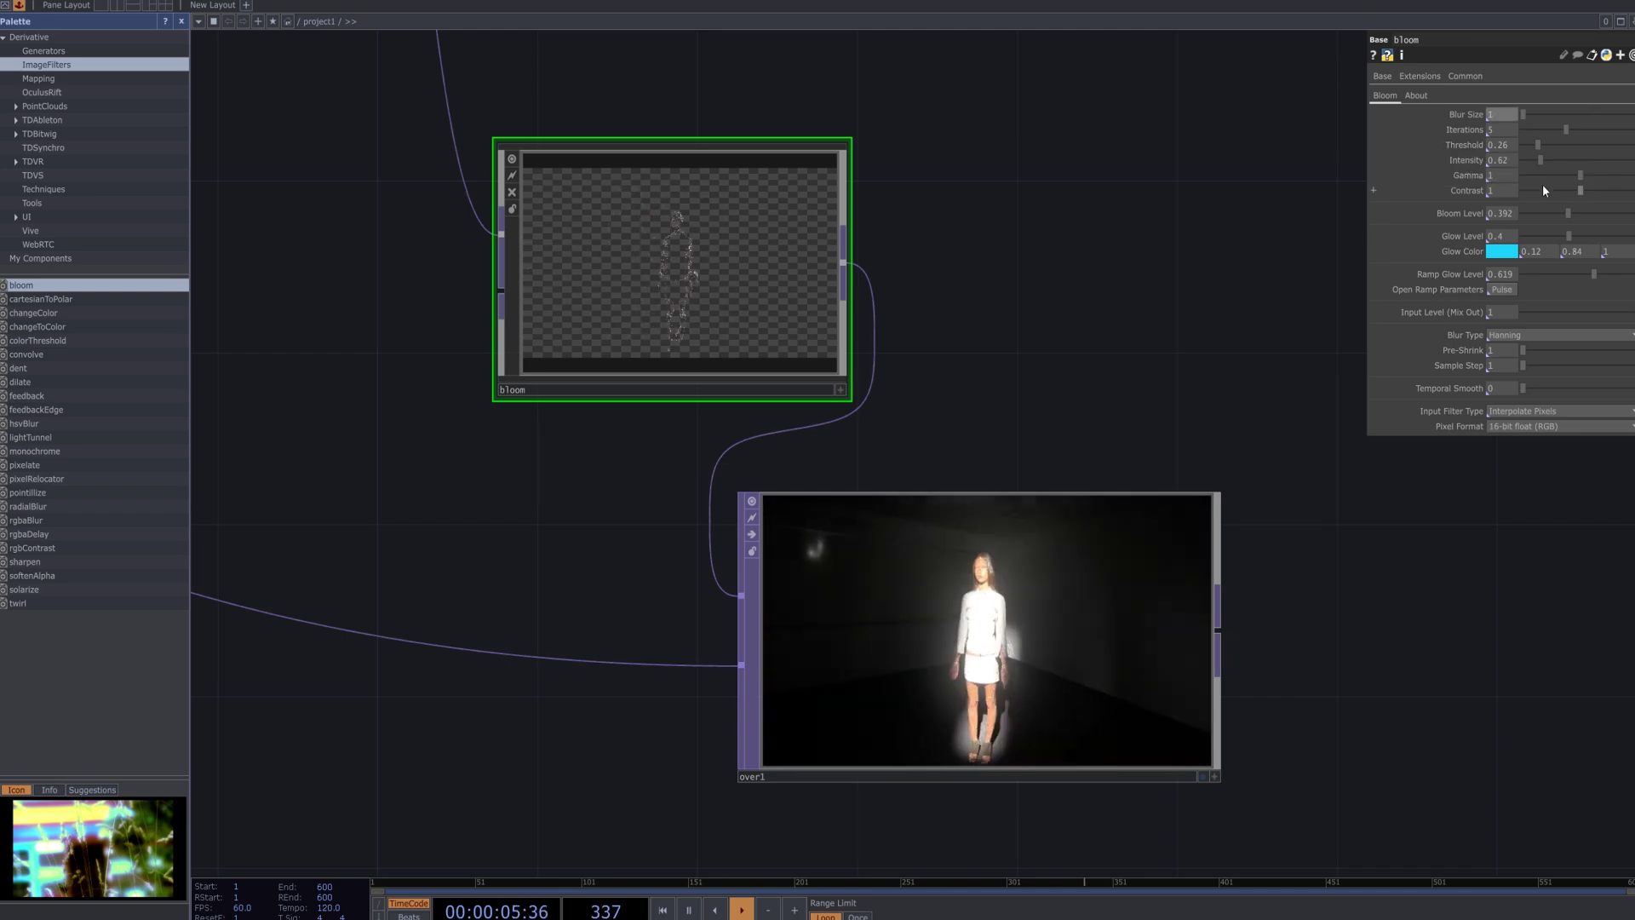
mouse_move(1594, 275)
left_mouse_down()
mouse_move(1634, 275)
mouse_move(1546, 273)
mouse_move(1634, 275)
mouse_move(1569, 274)
left_mouse_up()
left_click_drag(1568, 213, 1634, 213)
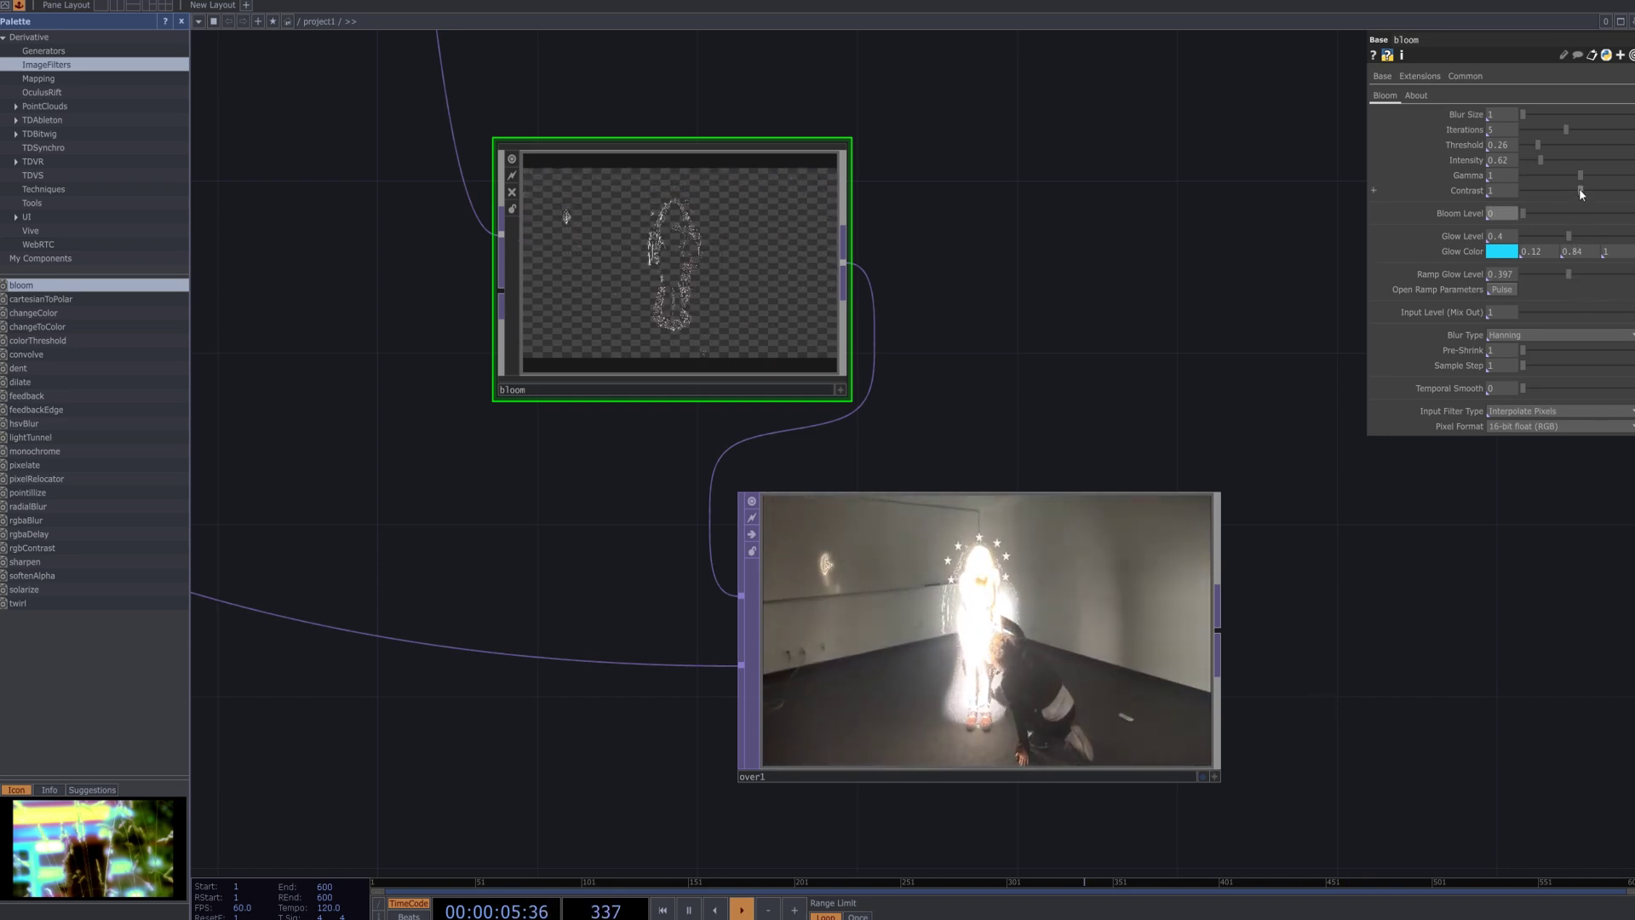
left_click_drag(1578, 189, 1541, 190)
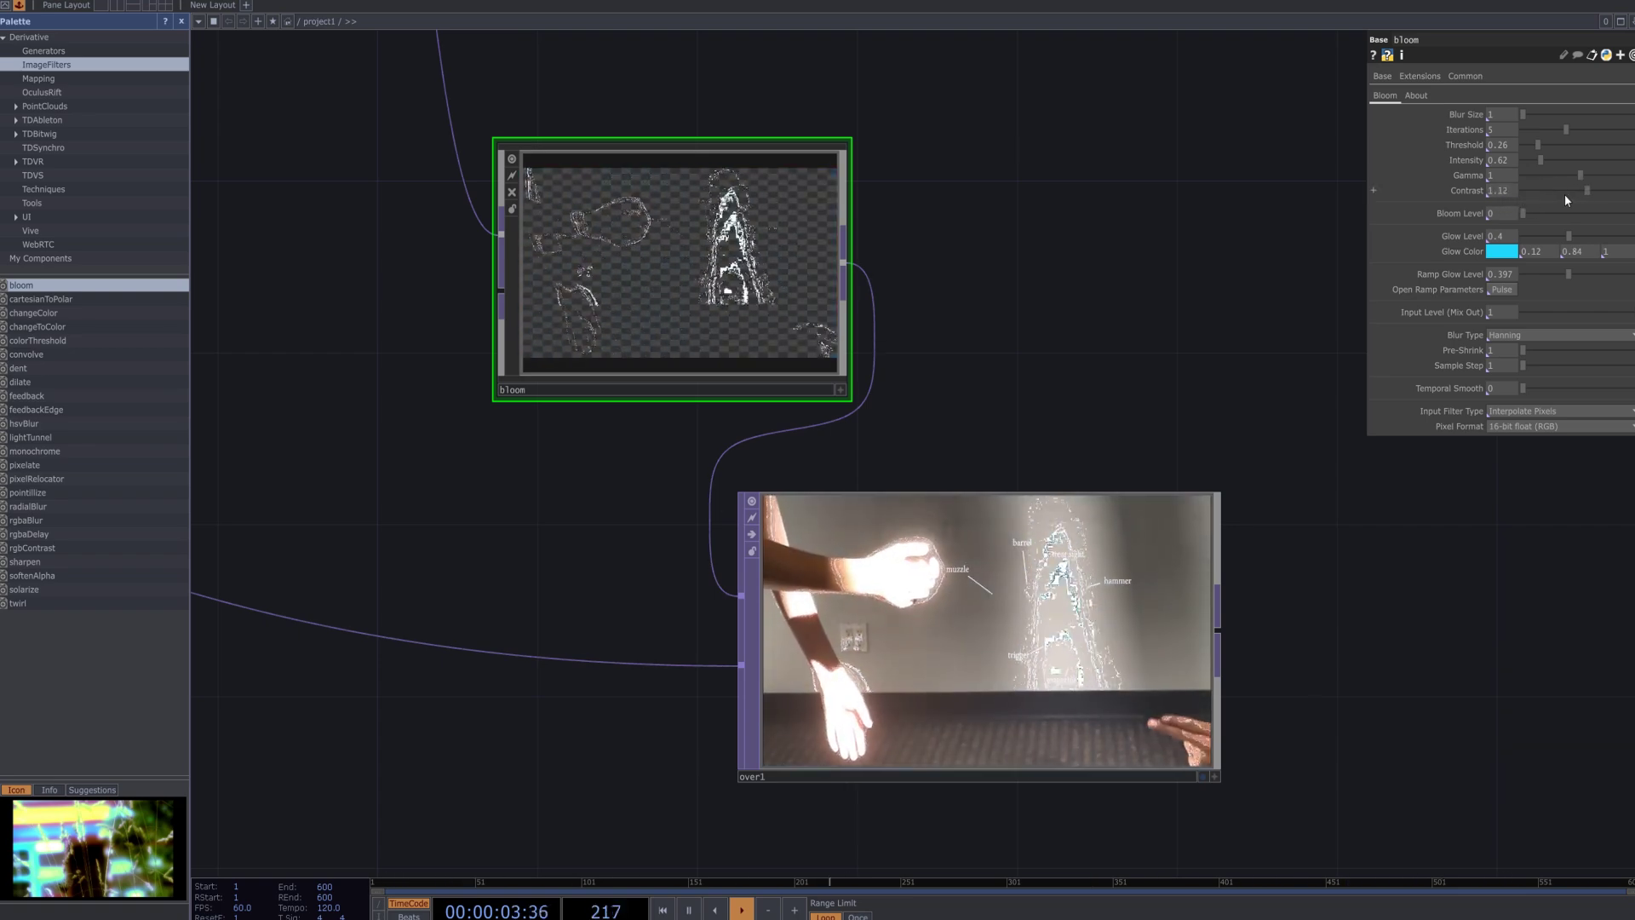
Set the bloom's contrast to 0.69, glow color to white, ramp glow level to 0.575 and glow level to 0.274.
mouse_move(1551, 202)
left_mouse_down()
mouse_move(1513, 201)
mouse_move(1607, 178)
mouse_move(1573, 187)
left_mouse_up()
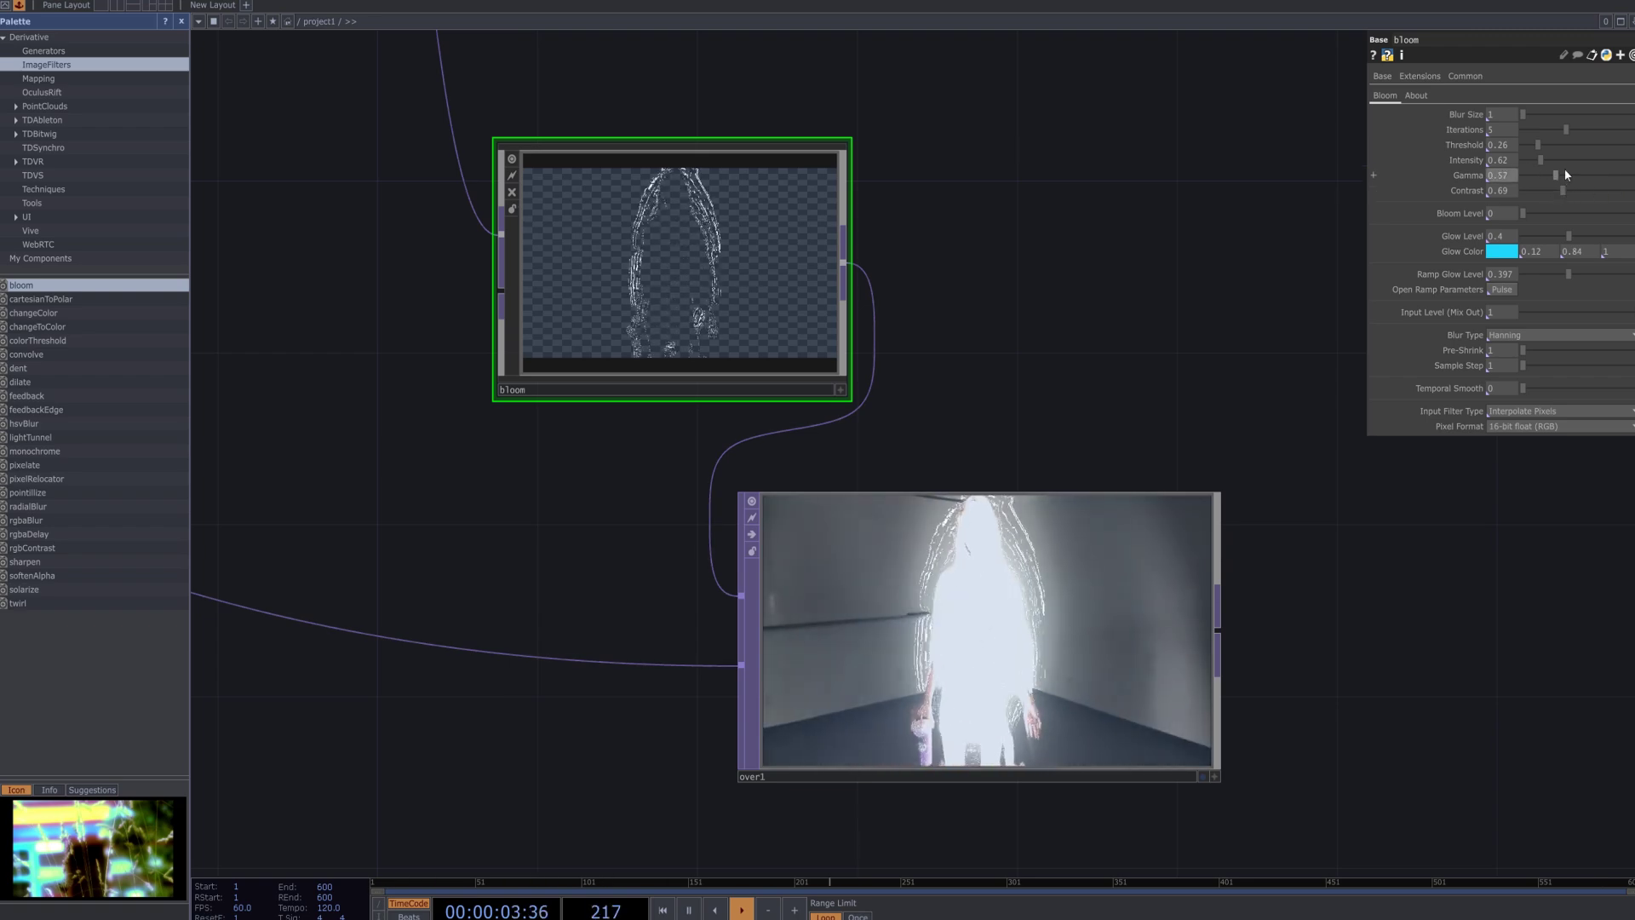
left_click(1505, 252)
left_click_drag(1514, 266, 1473, 266)
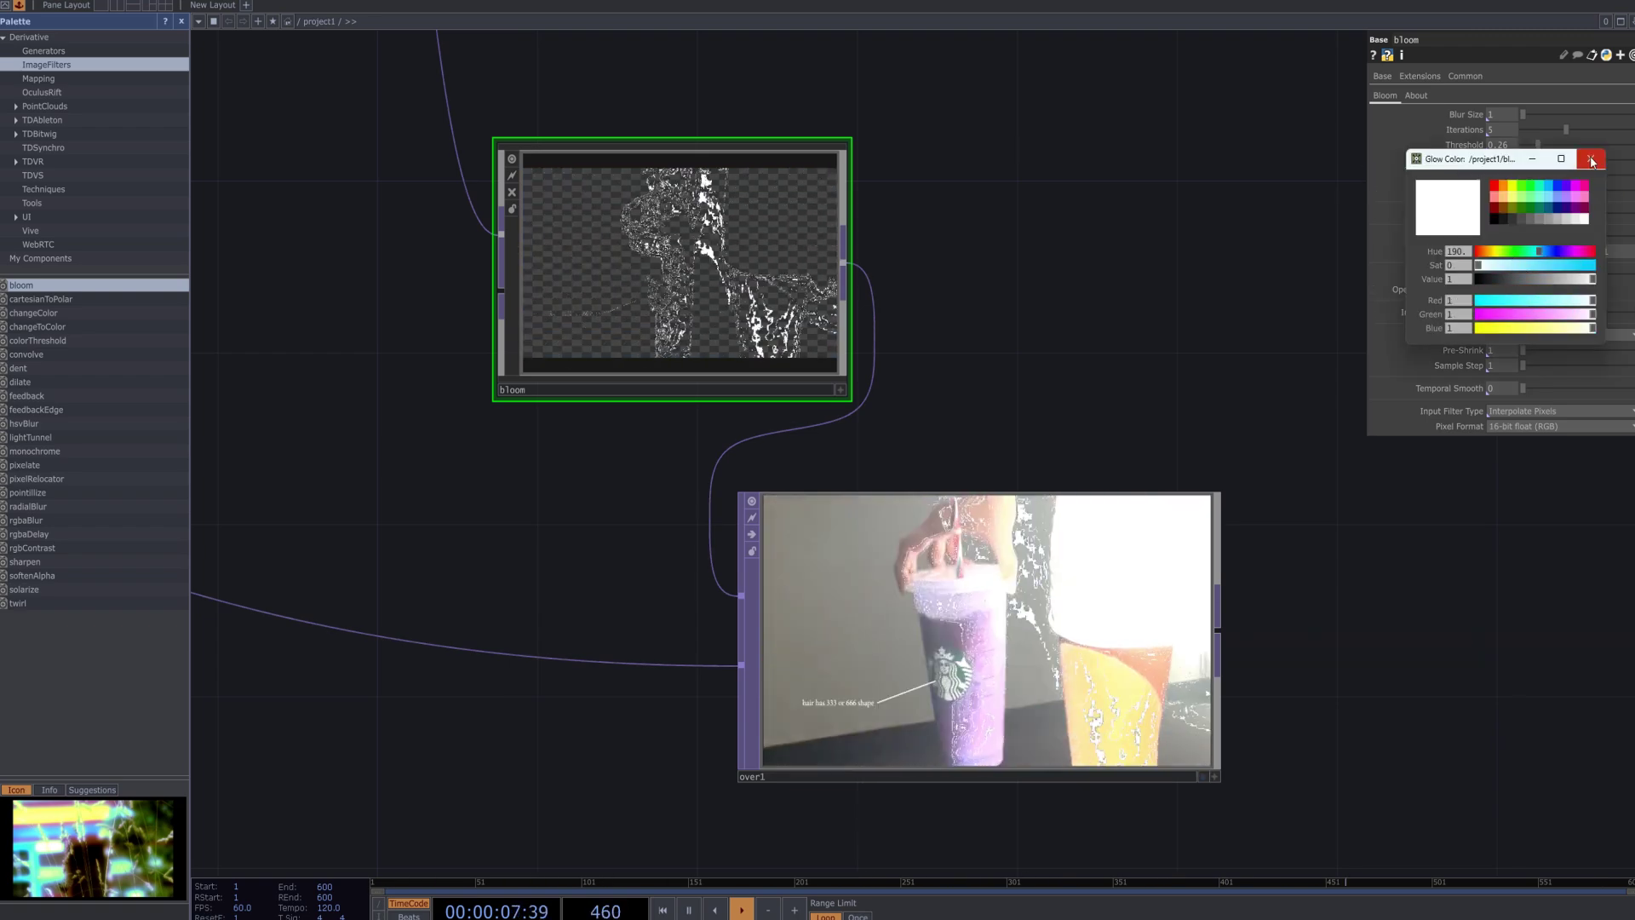
left_click(1590, 159)
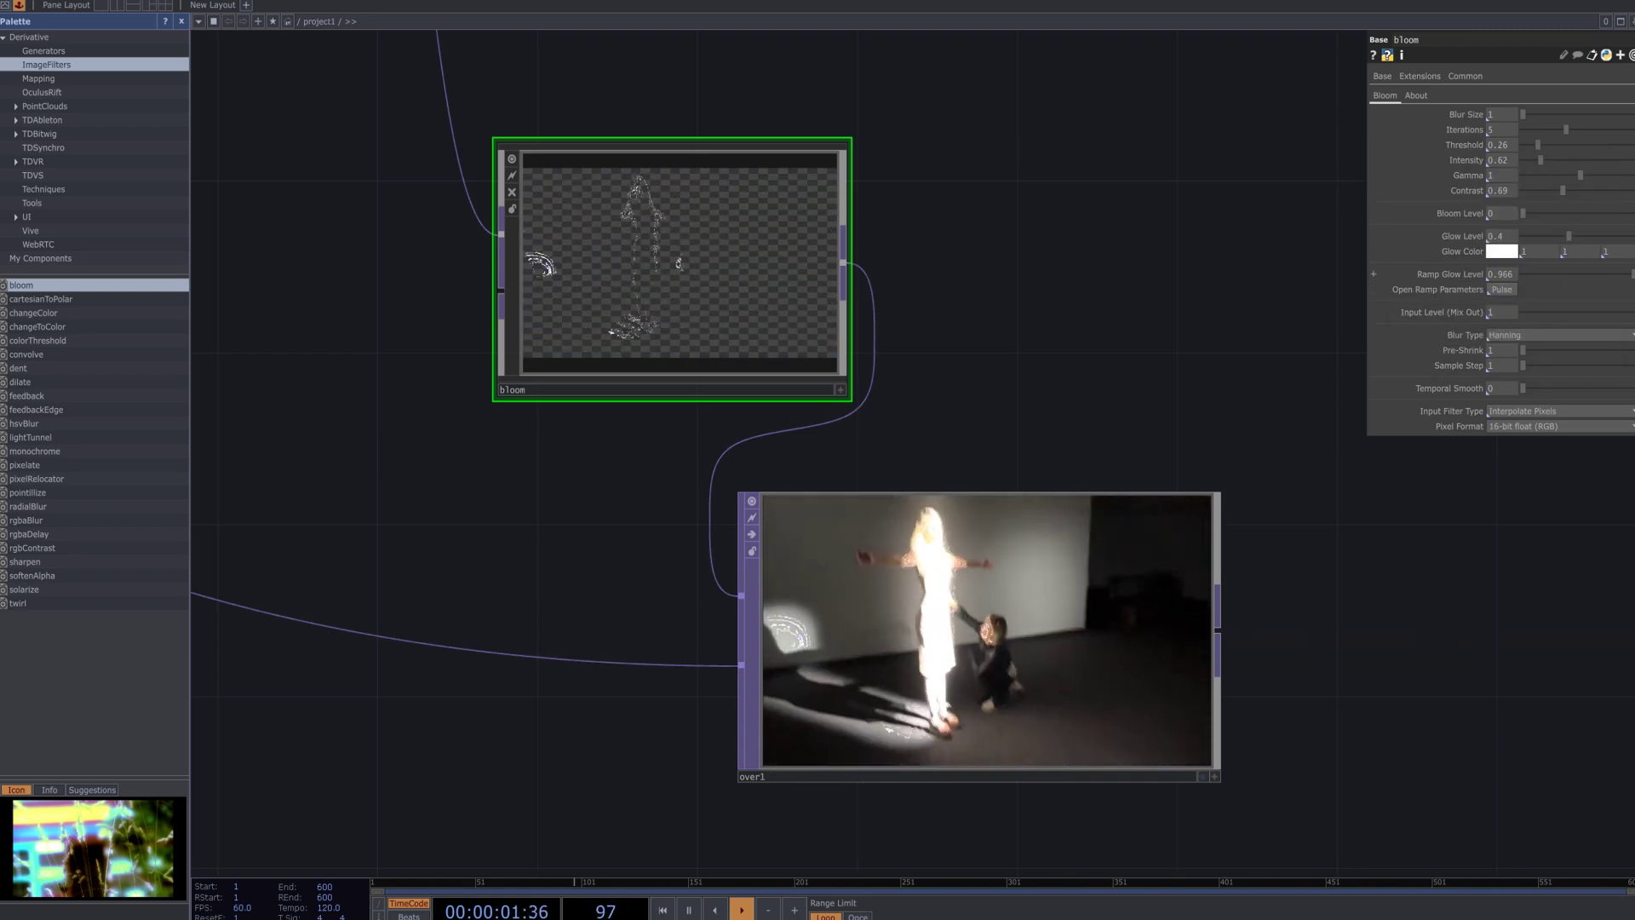
left_click_drag(1515, 289, 1577, 289)
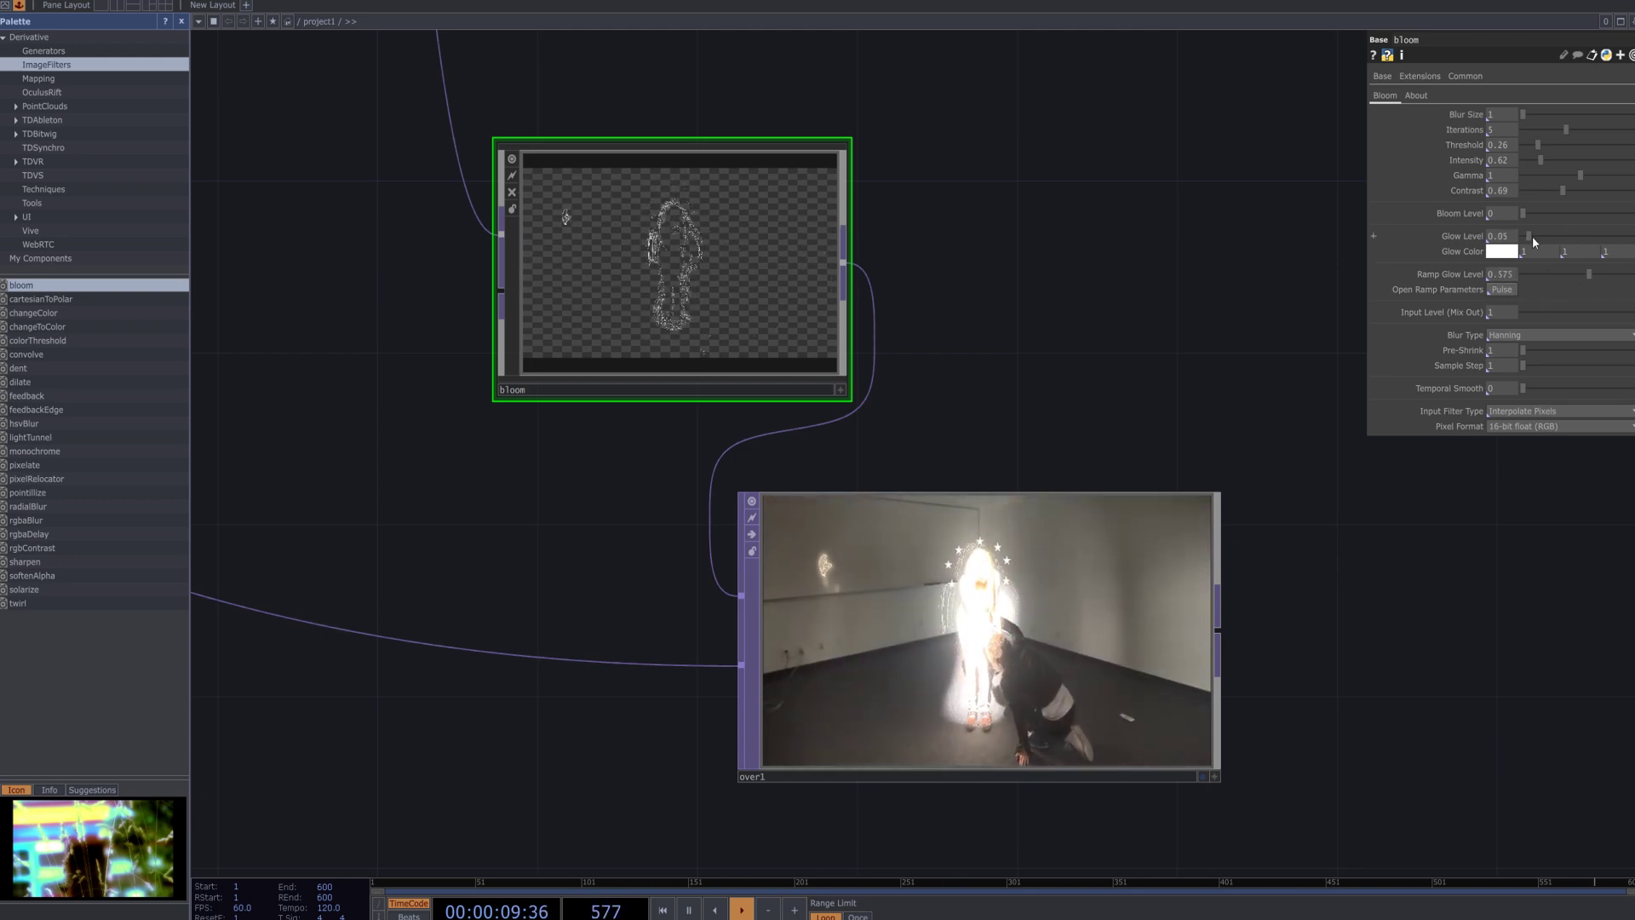
left_click_drag(1531, 237, 1555, 236)
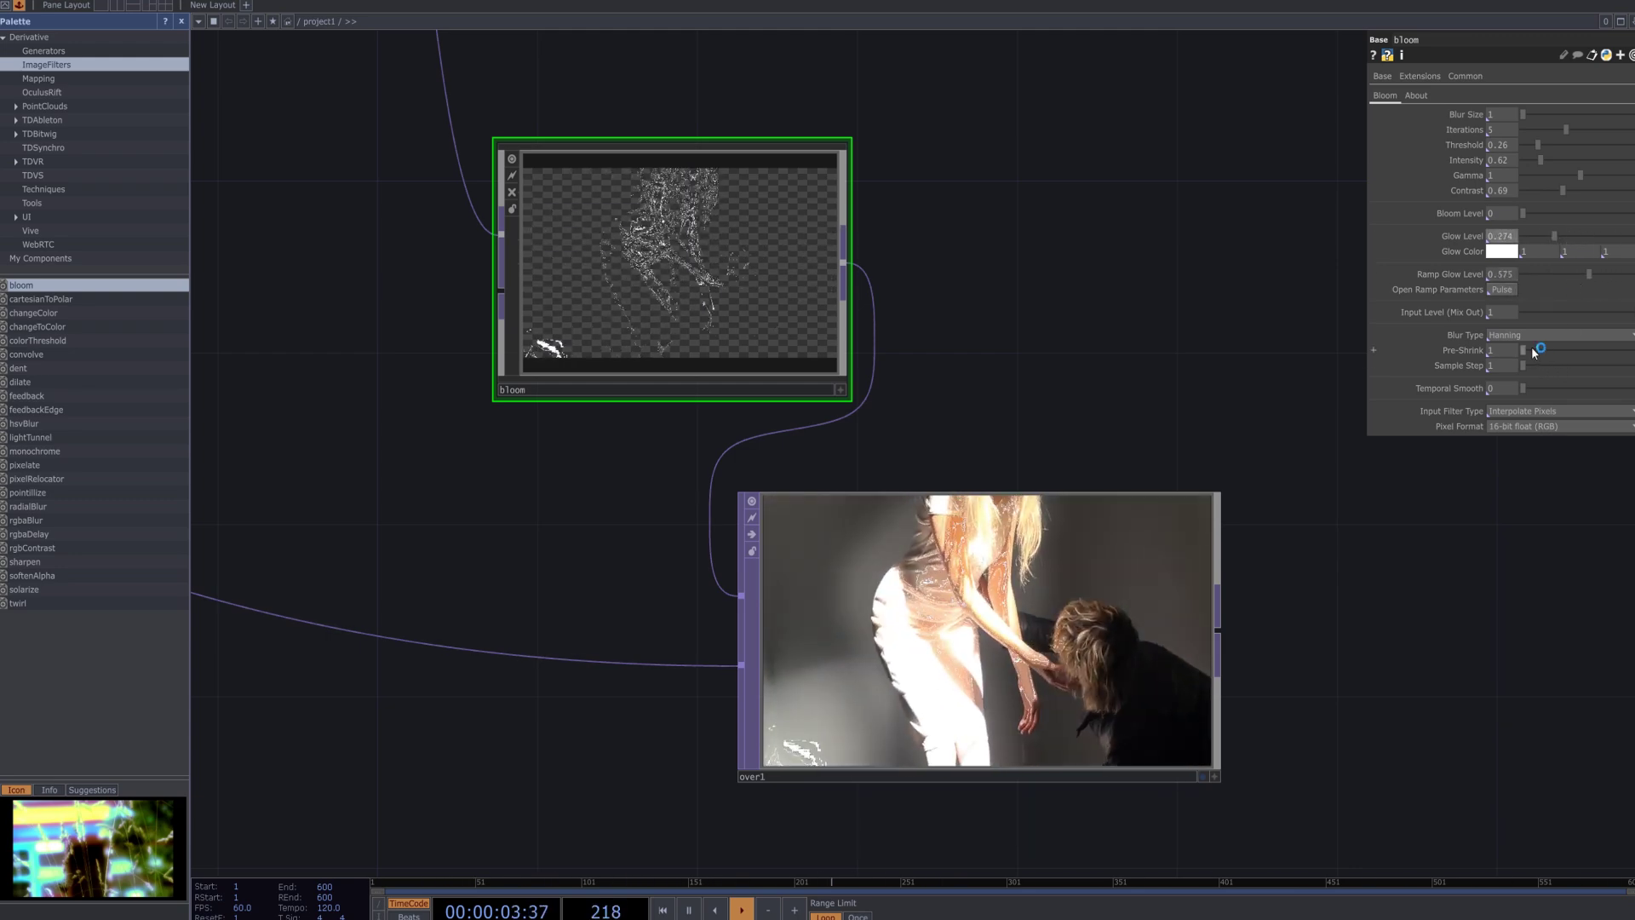
Set the bloom level to 0.246, glow level to 0.425 and ramp glow level to 0, keeping pre-shrink at 1.
left_click_drag(1576, 350, 1523, 350)
mouse_move(1539, 146)
left_mouse_down()
mouse_move(1572, 151)
mouse_move(1522, 151)
mouse_move(1540, 145)
left_mouse_up()
left_click_drag(1523, 214, 1551, 214)
left_click_drag(1554, 236, 1572, 236)
left_click_drag(1589, 274, 1610, 315)
left_click_drag(1576, 274, 1522, 274)
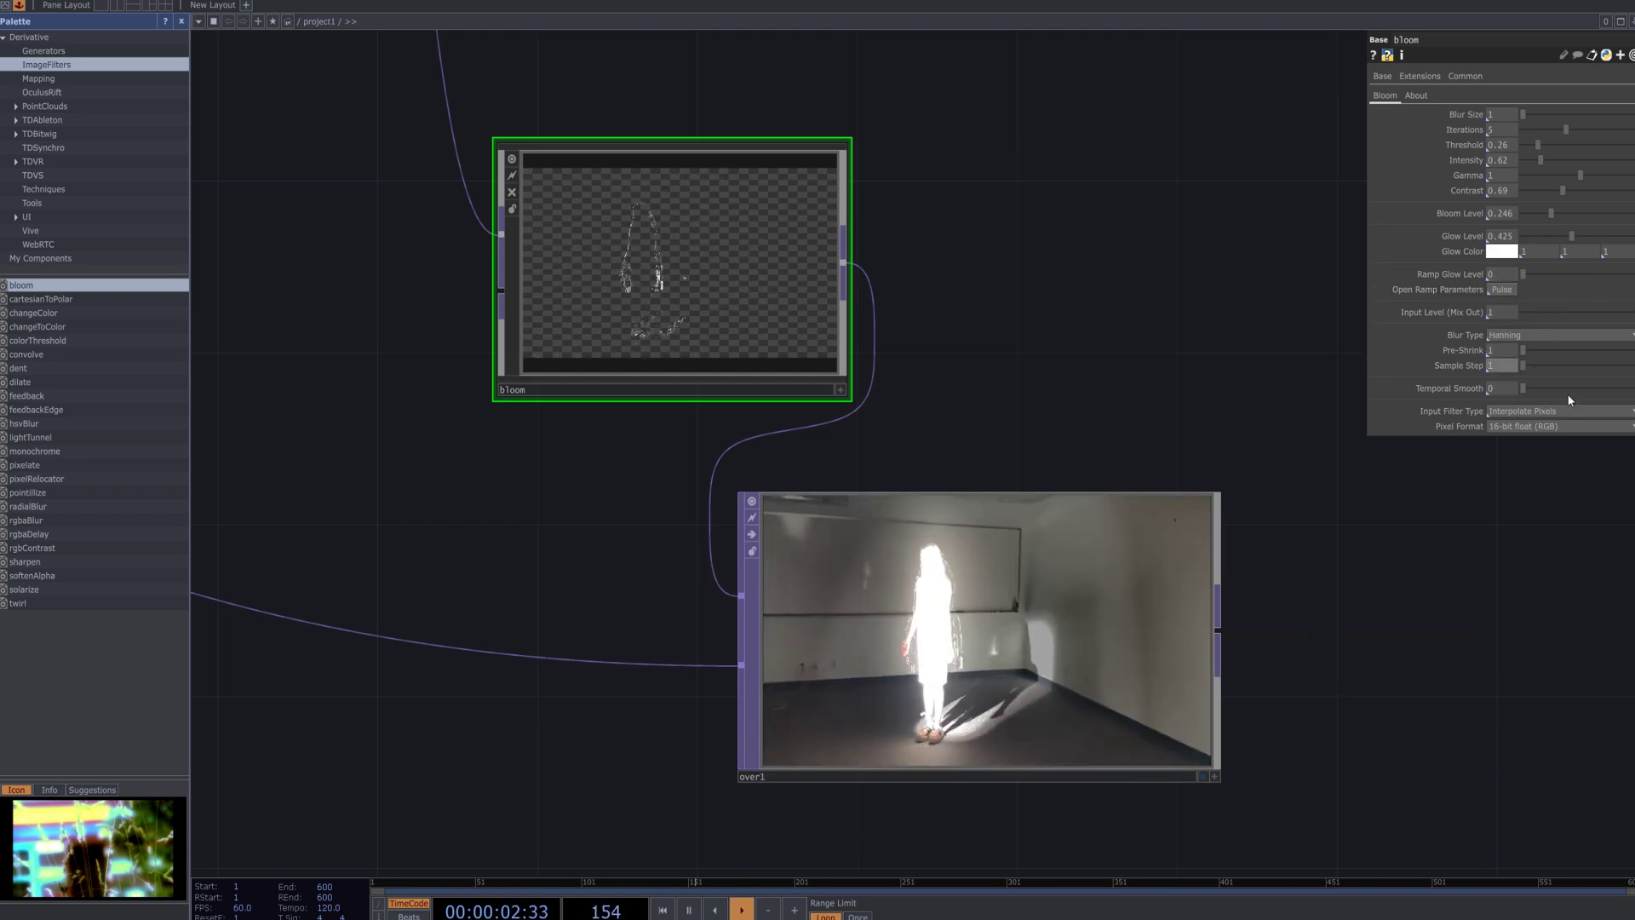
Set the bloom's blur size to 11, iterations to 6, intensity to 0.47, gamma to 0.61 and temporal smooth to 0.475, and raise its sample step.
left_click_drag(1523, 388, 1561, 388)
mouse_move(1566, 130)
left_mouse_down()
mouse_move(1540, 132)
mouse_move(1580, 131)
left_mouse_up()
left_click_drag(1524, 114, 1567, 114)
left_click_drag(1541, 160, 1536, 160)
mouse_move(1581, 176)
left_mouse_down()
mouse_move(1539, 177)
mouse_move(1558, 176)
left_mouse_up()
left_click_drag(1569, 312, 1633, 314)
mouse_move(1524, 366)
left_mouse_down()
mouse_move(1633, 366)
mouse_move(1522, 351)
left_mouse_up()
left_click_drag(1561, 388, 1577, 389)
Add an Out TOP after over1, wired to its output.
left_click_drag(1179, 423, 1117, 339)
scroll(678, 336, "down", 6)
left_click_drag(766, 415, 942, 480)
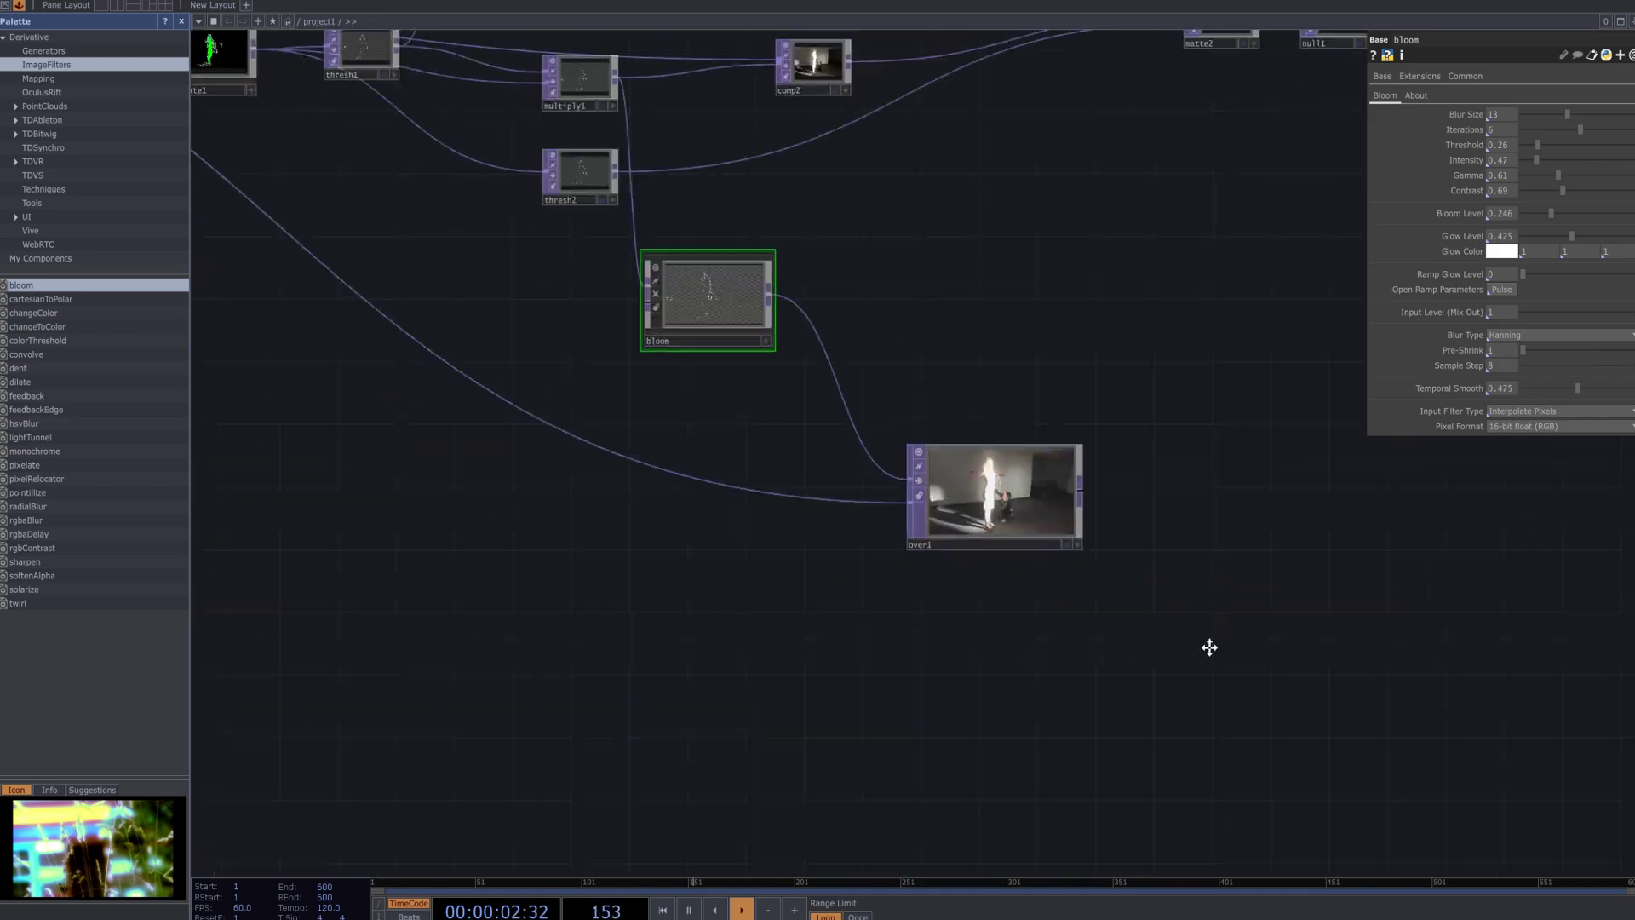
key("Tab")
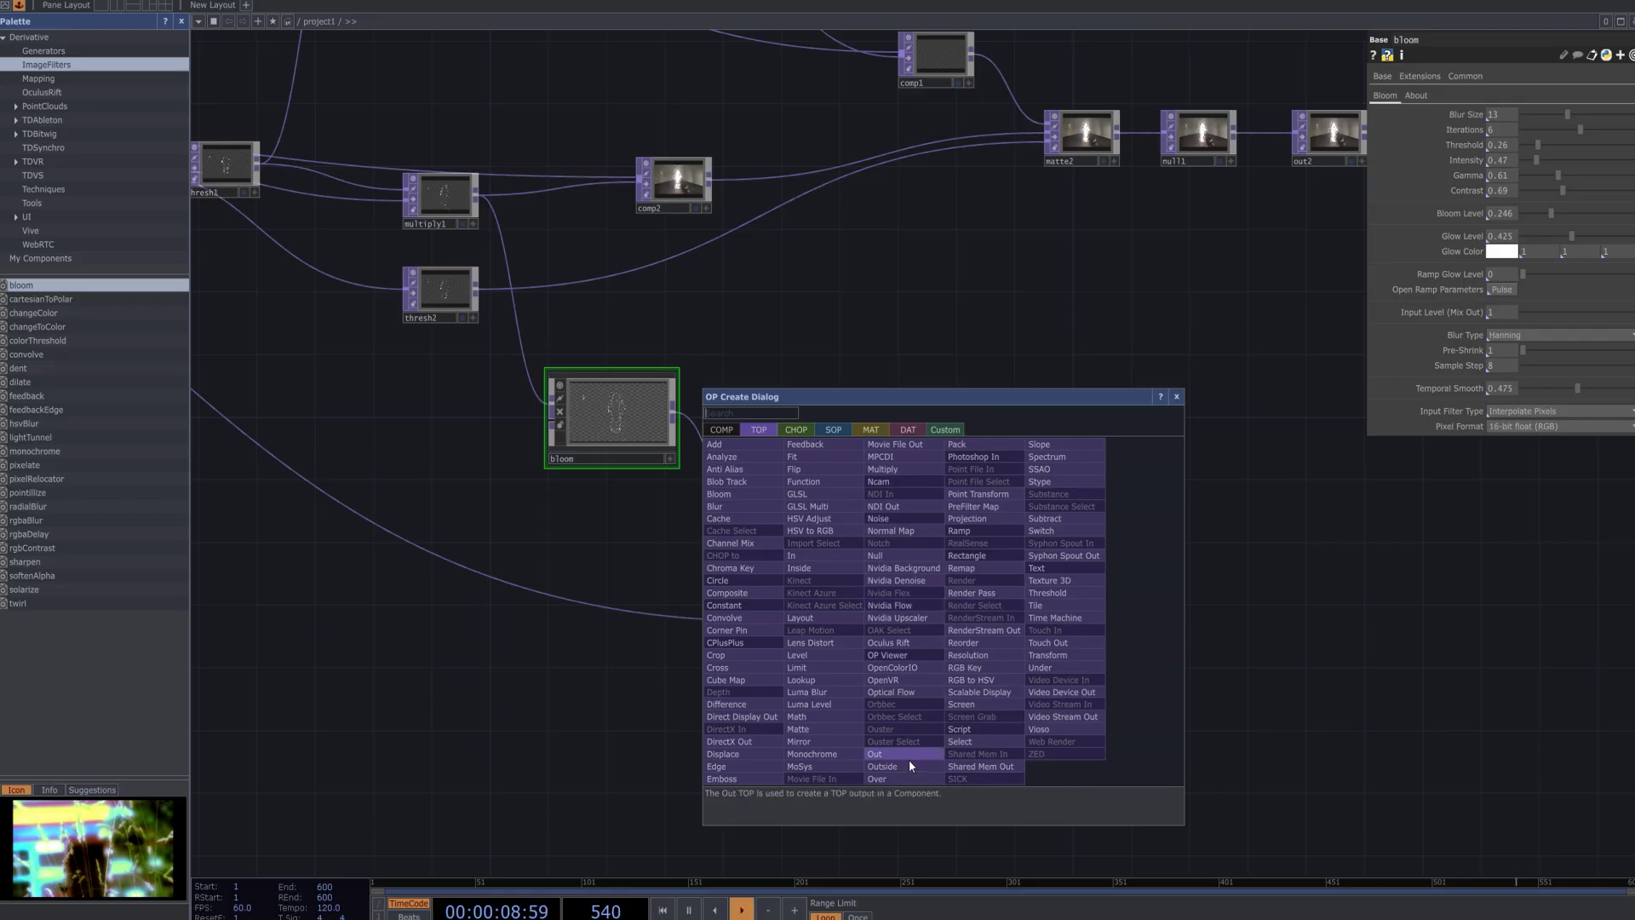
left_click(906, 754)
left_click(1105, 608)
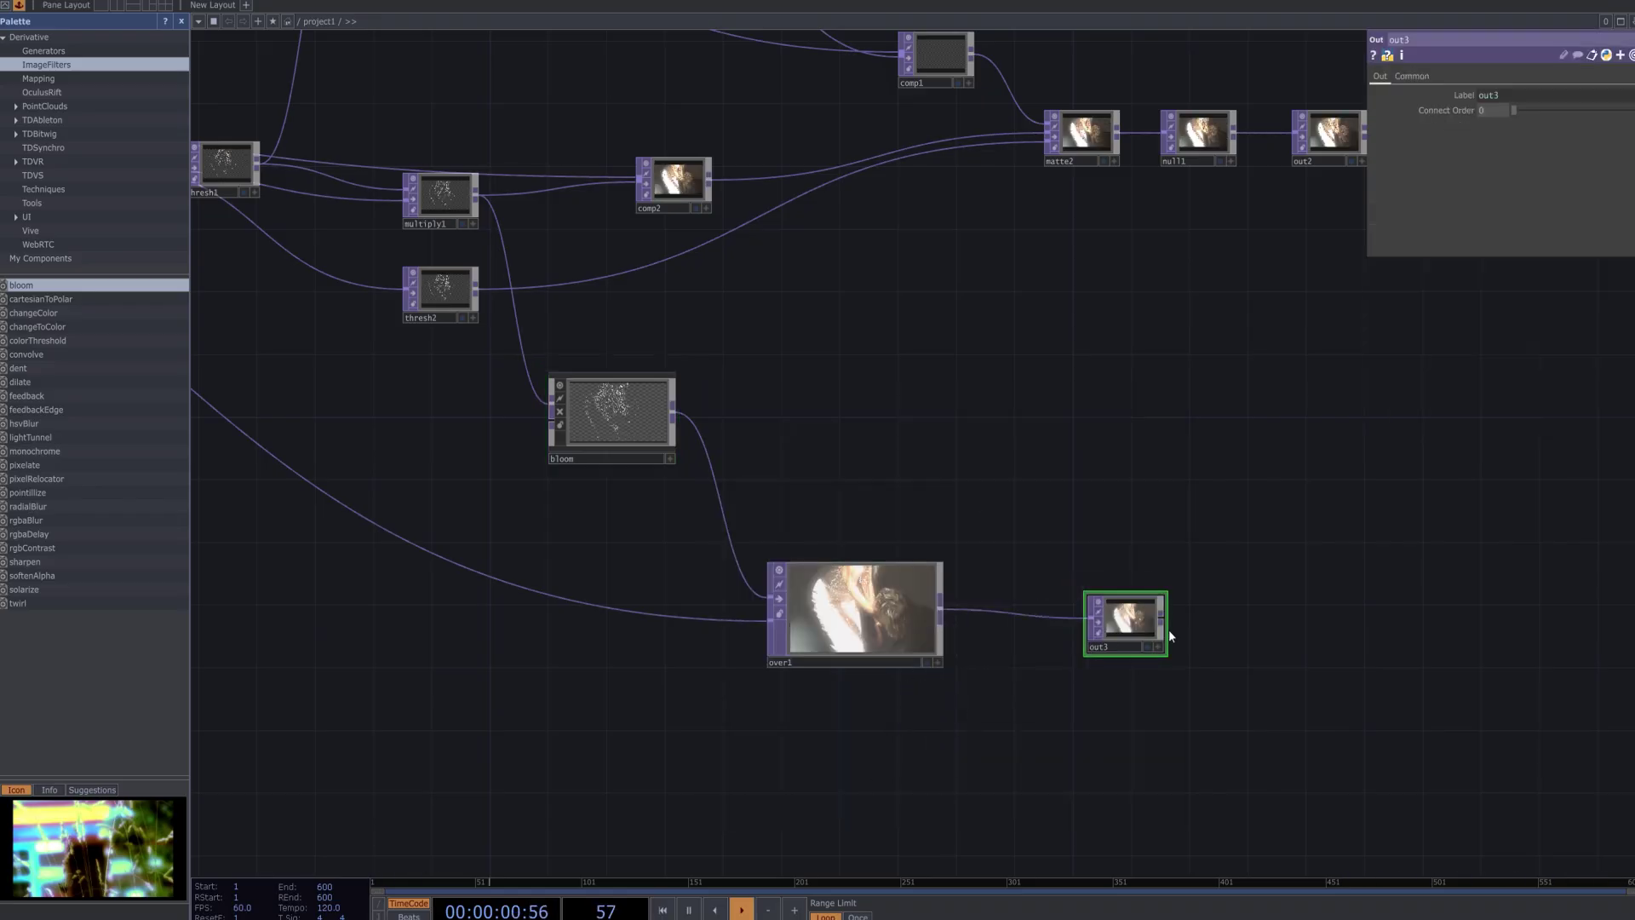
left_click_drag(1222, 618, 954, 651)
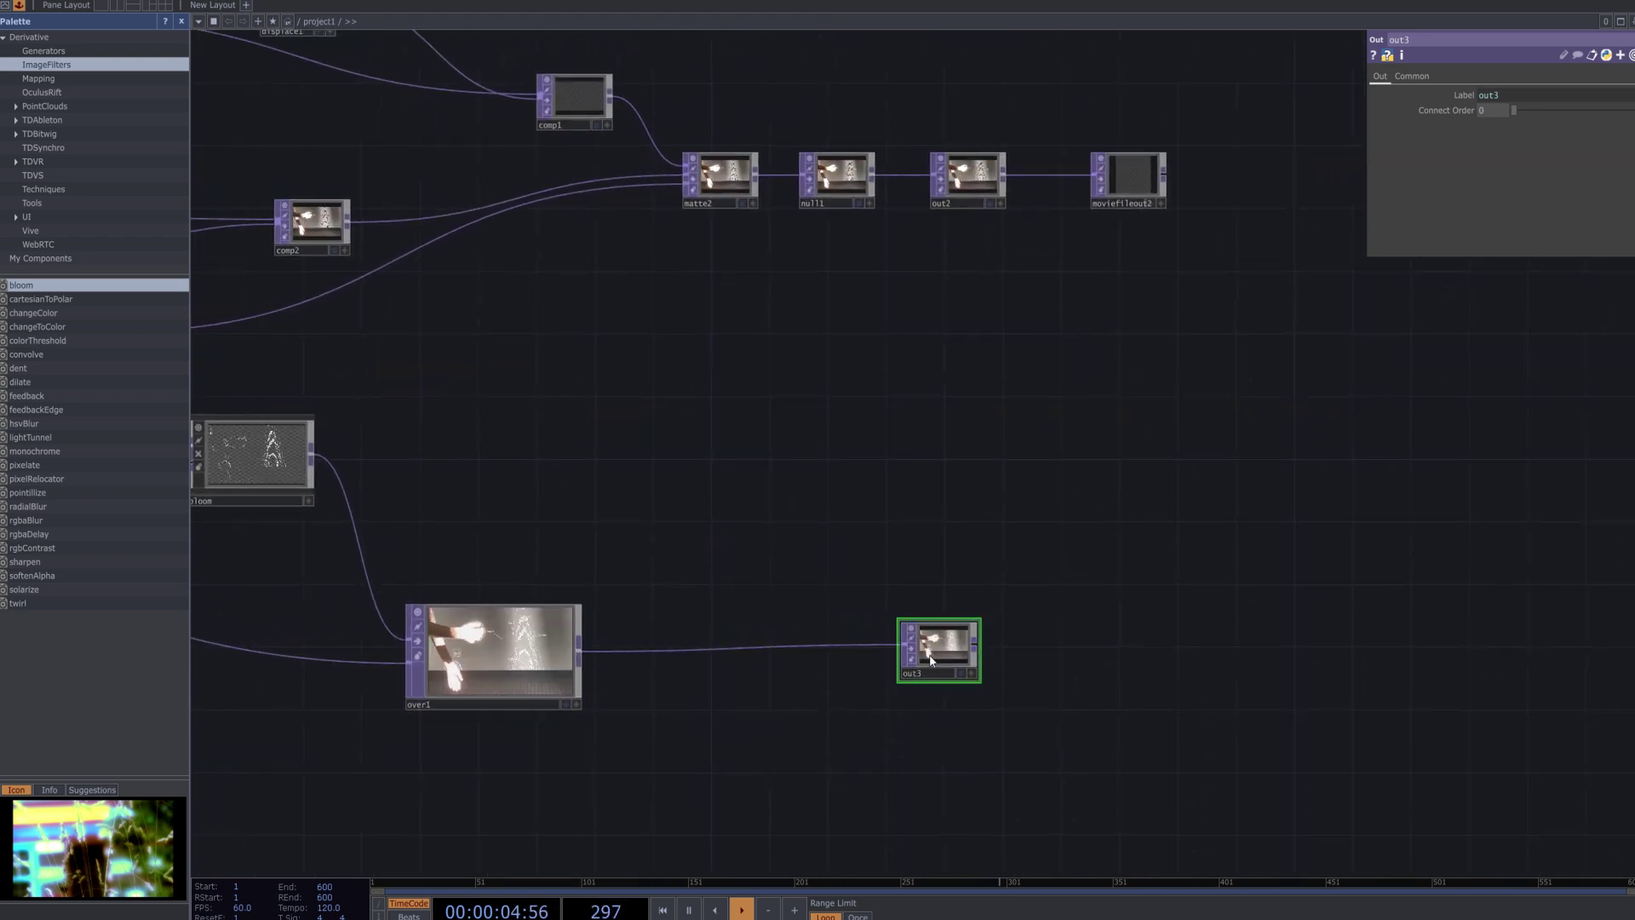
Add a Movie File Out TOP after out3, wired to its output.
right_click(975, 667)
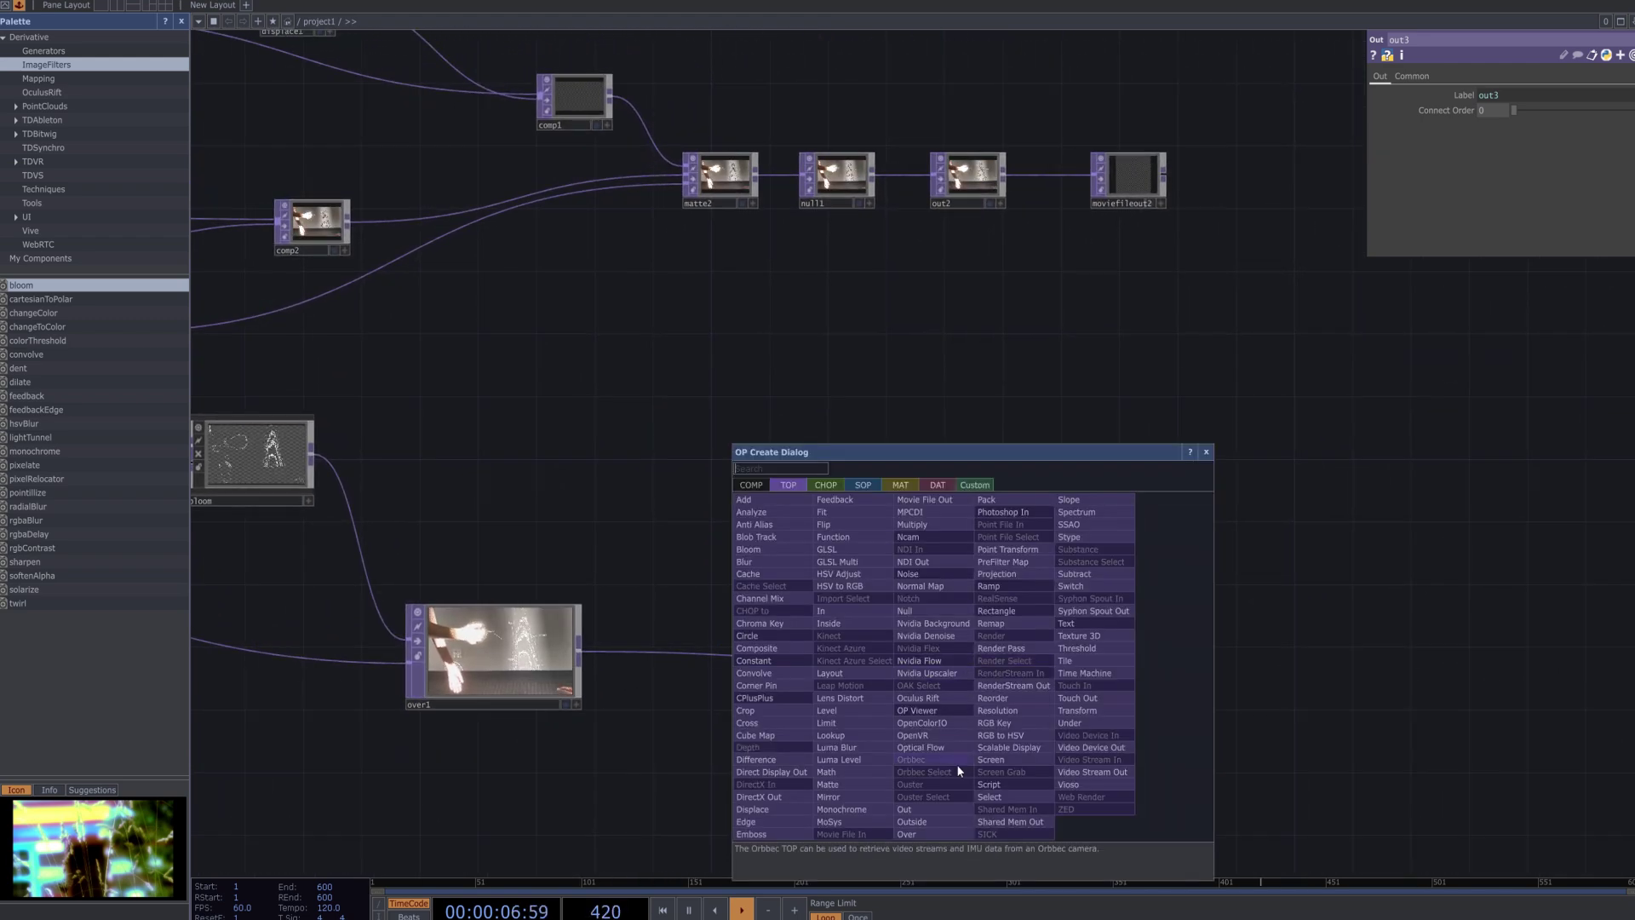
left_click(954, 499)
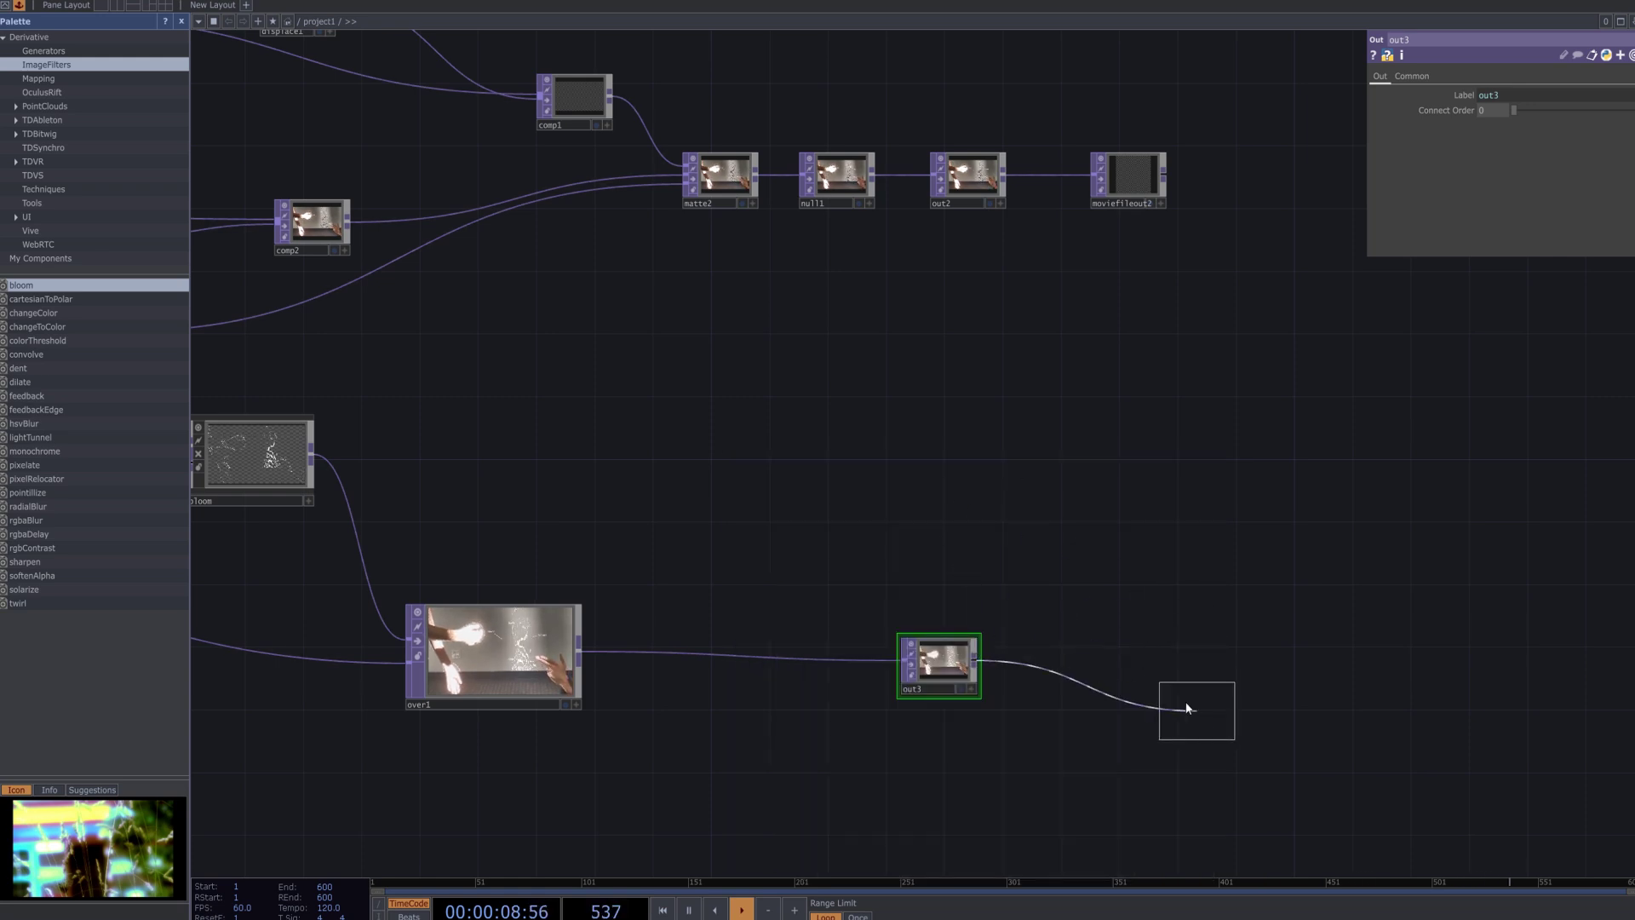
left_click(1129, 673)
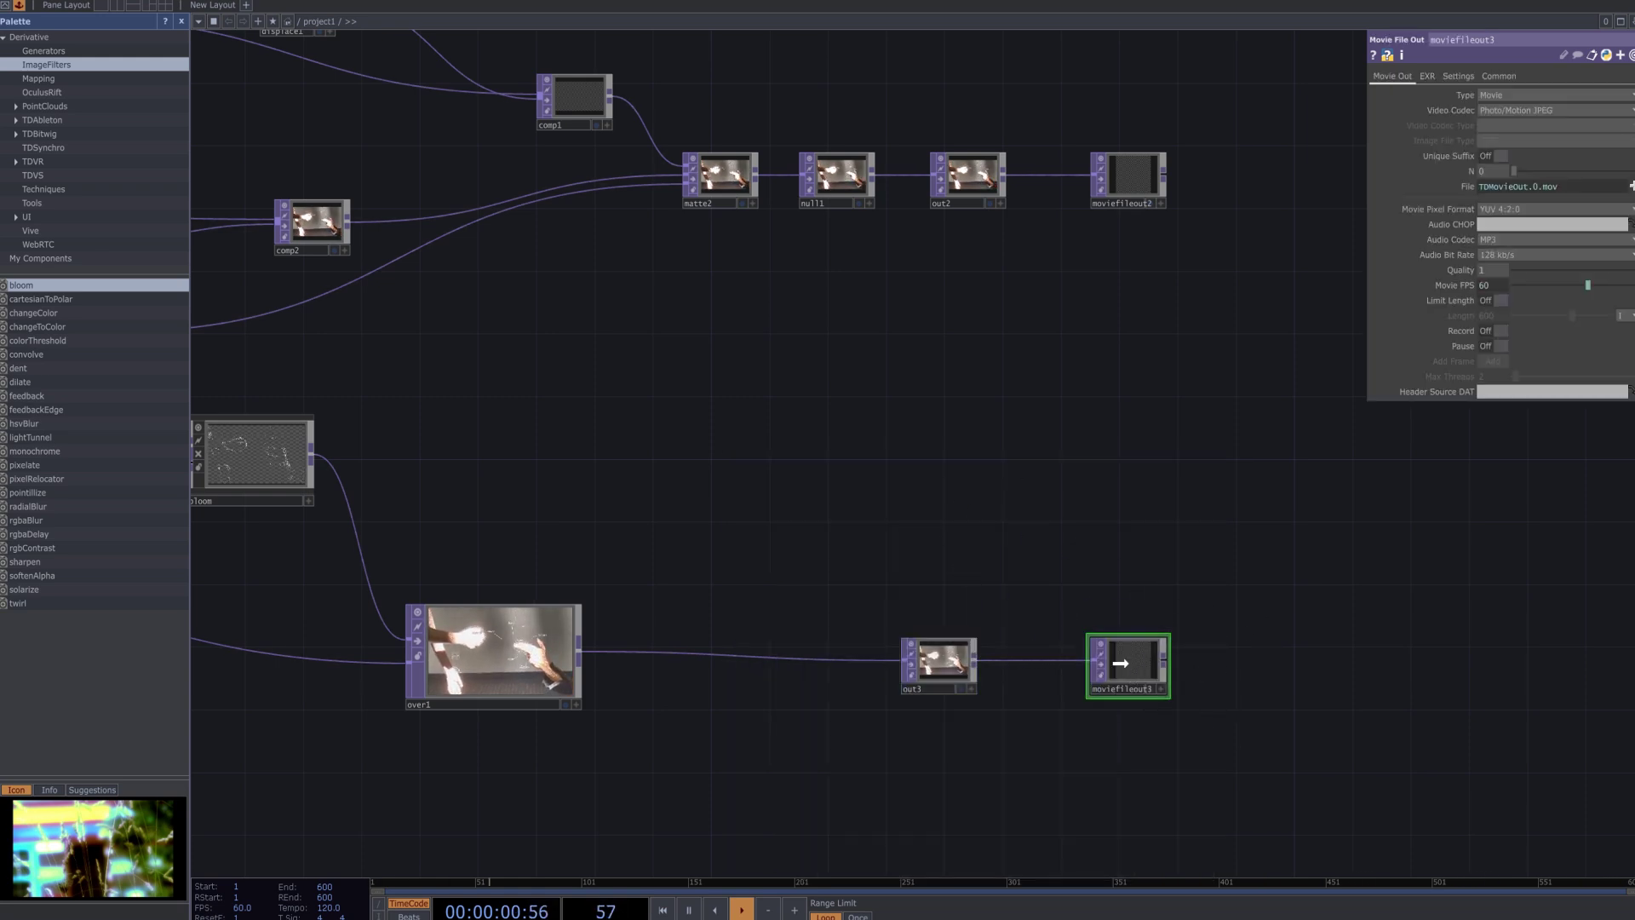
scroll(1098, 564, "down", 5)
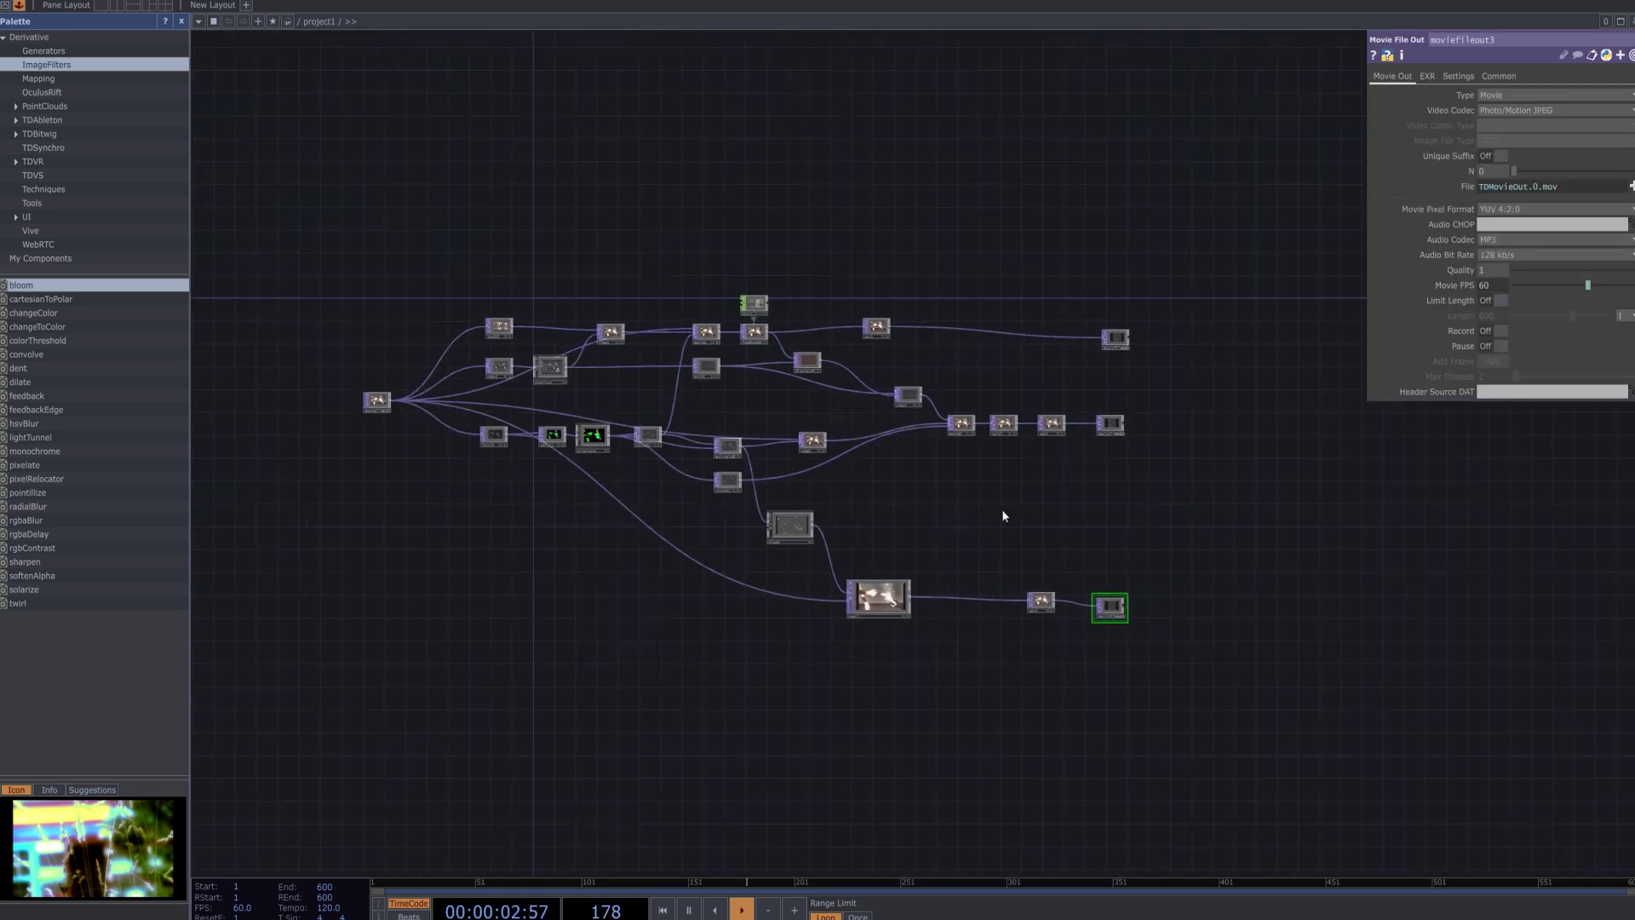
scroll(1040, 522, "up", 4)
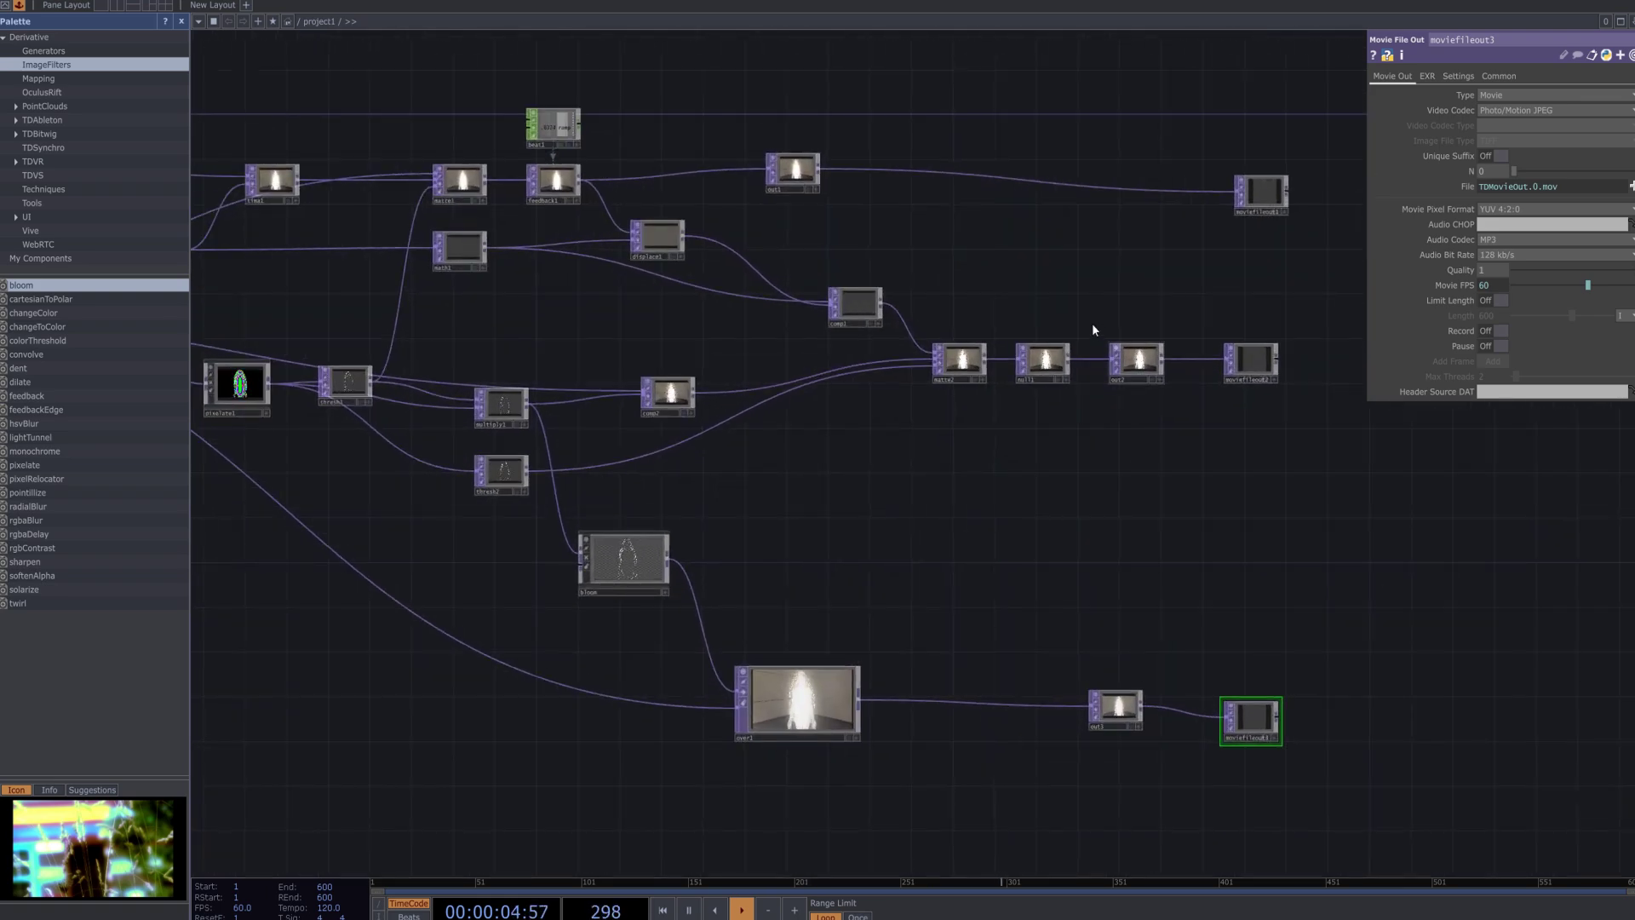
Move out1 beside its Movie File Out, and display out1, out2 and out3 in the network background.
left_click_drag(793, 170, 919, 170)
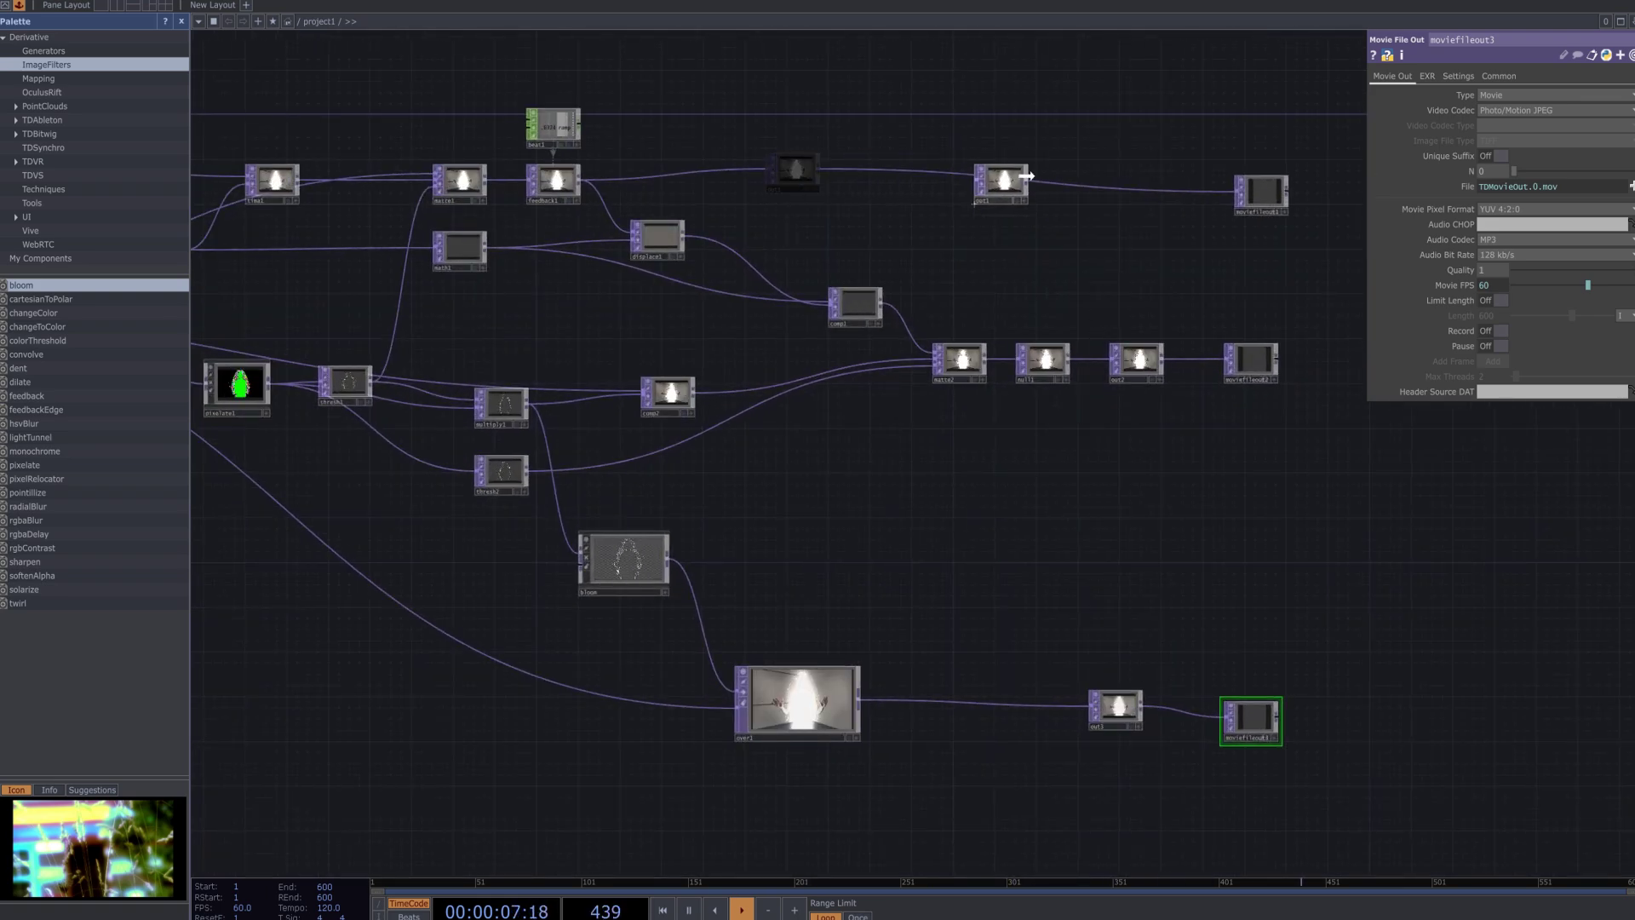
left_click_drag(1053, 173, 1187, 183)
left_click(1163, 212)
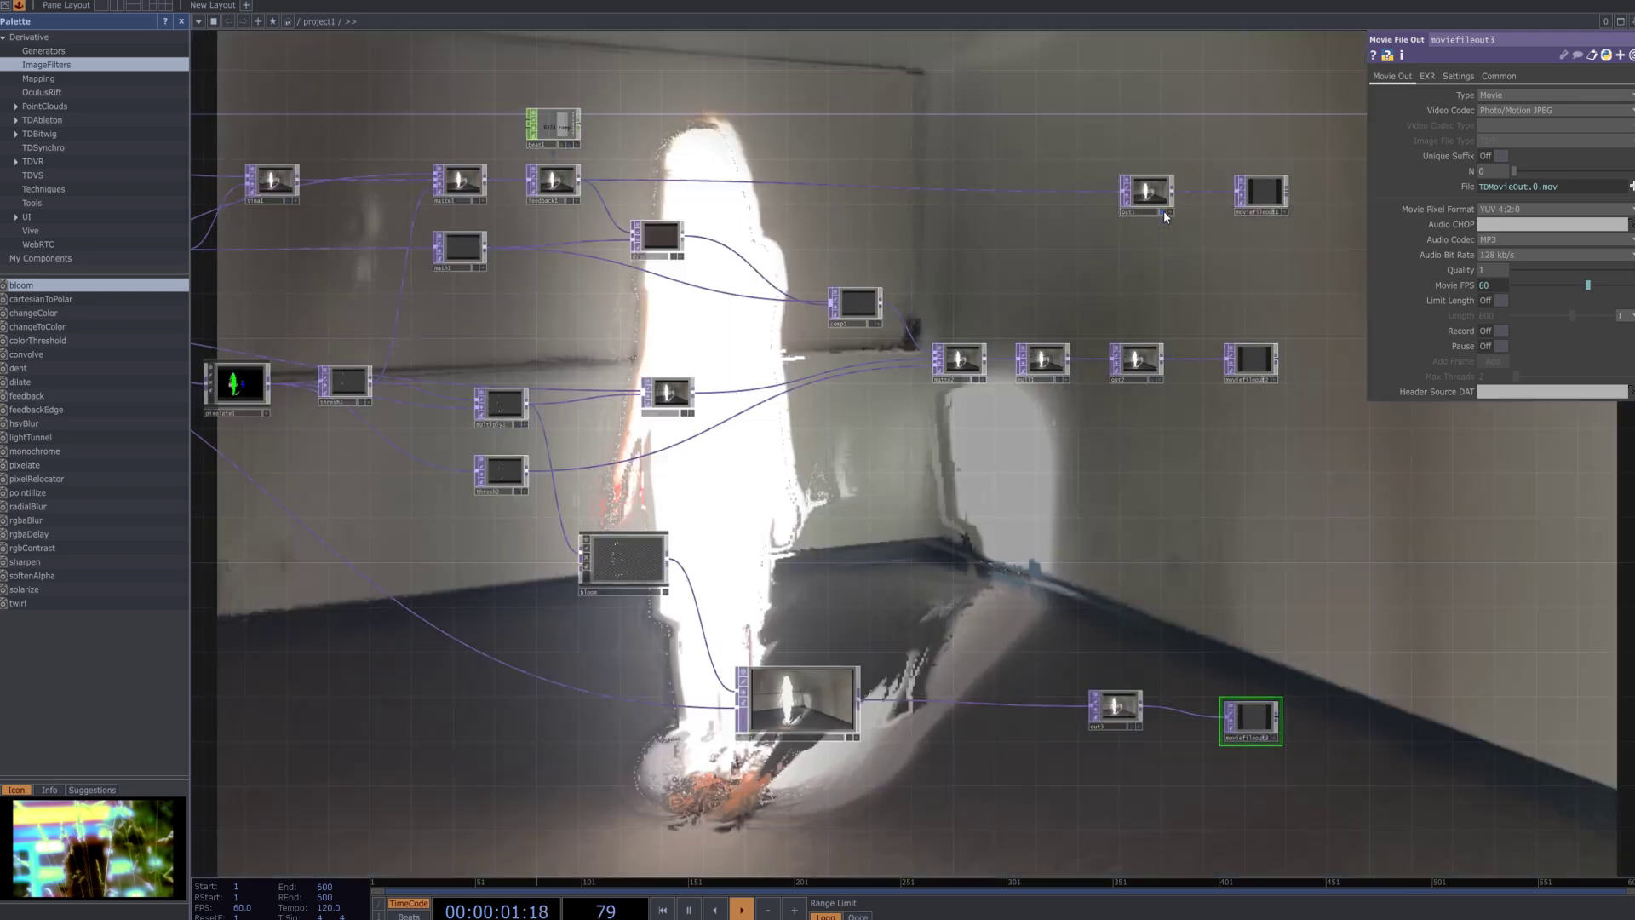
scroll(1124, 392, "down", 6)
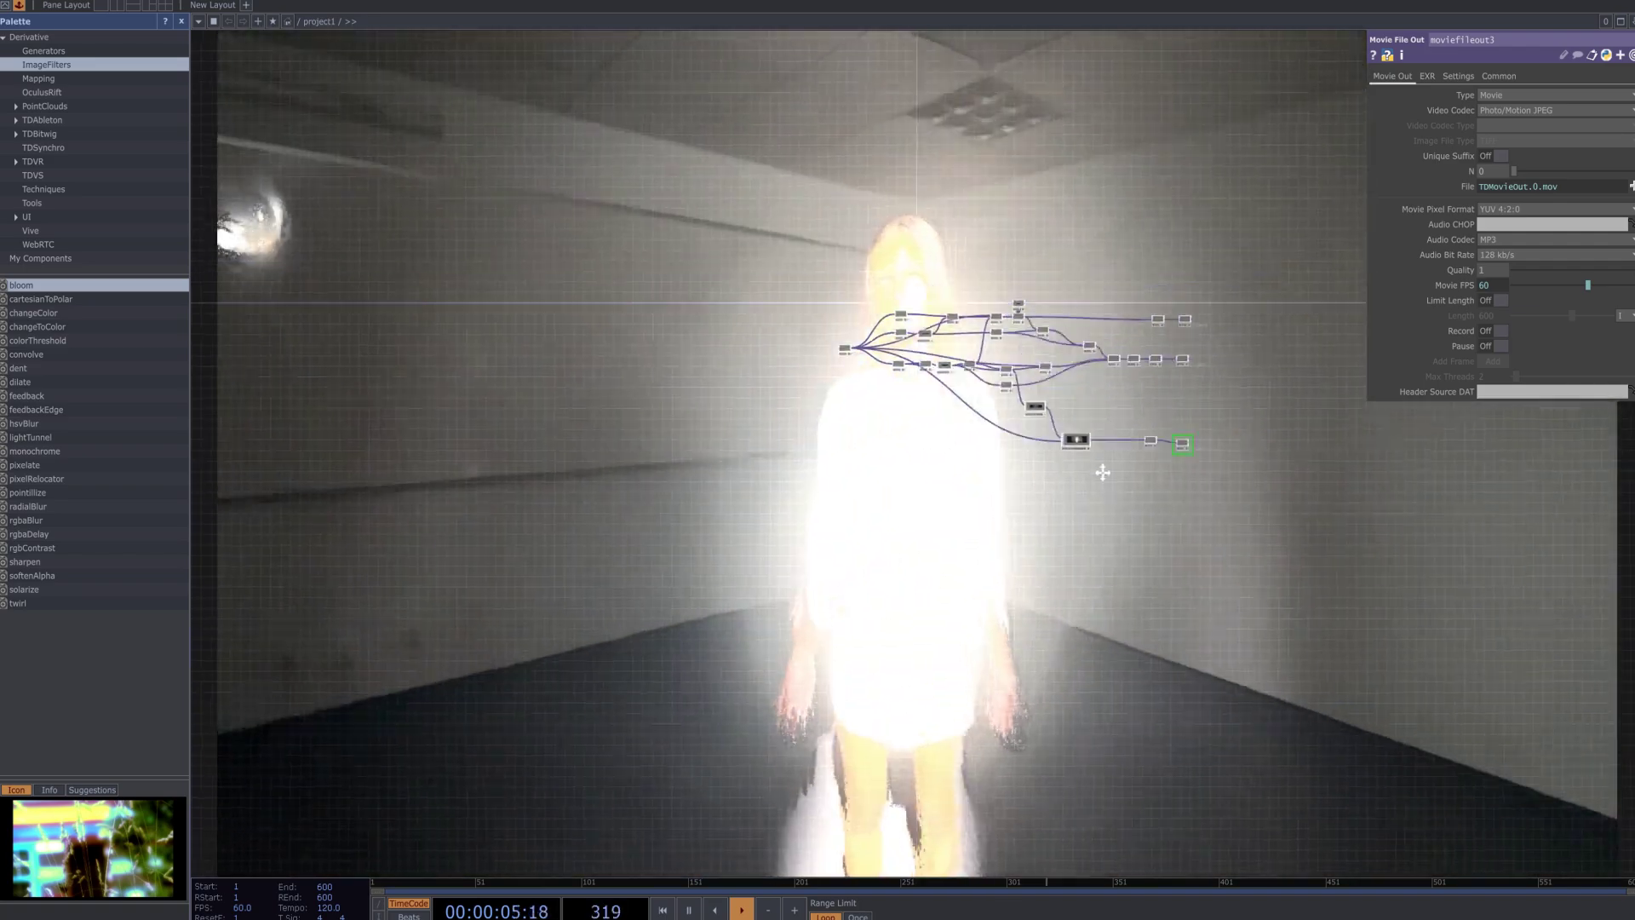
scroll(1080, 498, "up", 8)
scroll(1012, 436, "down", 4)
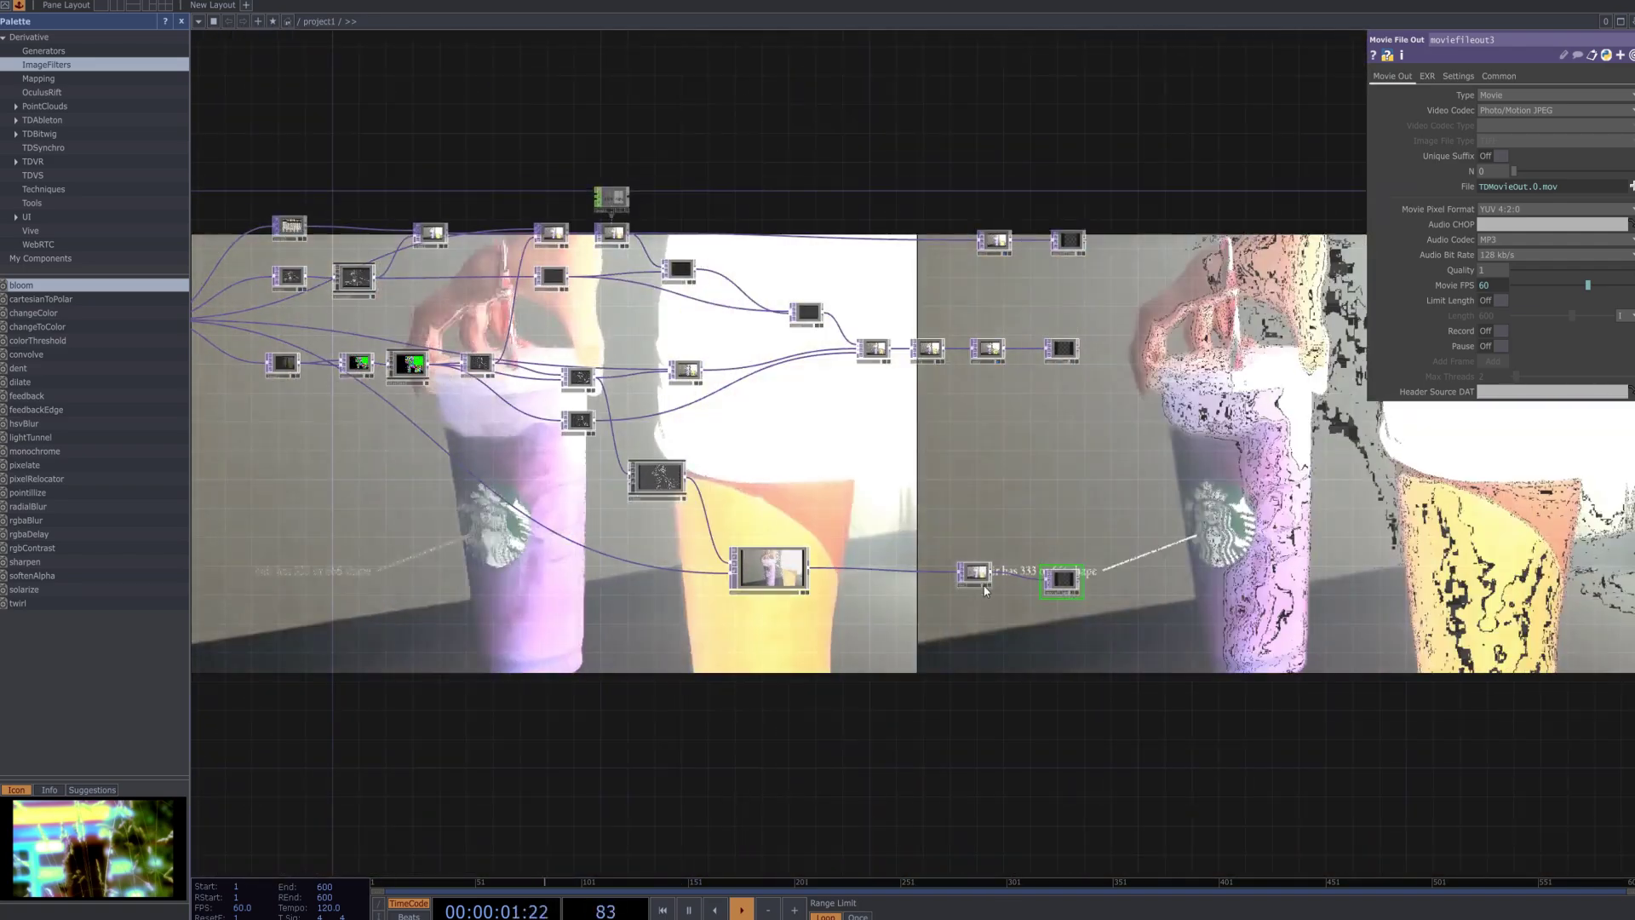
left_click(985, 585)
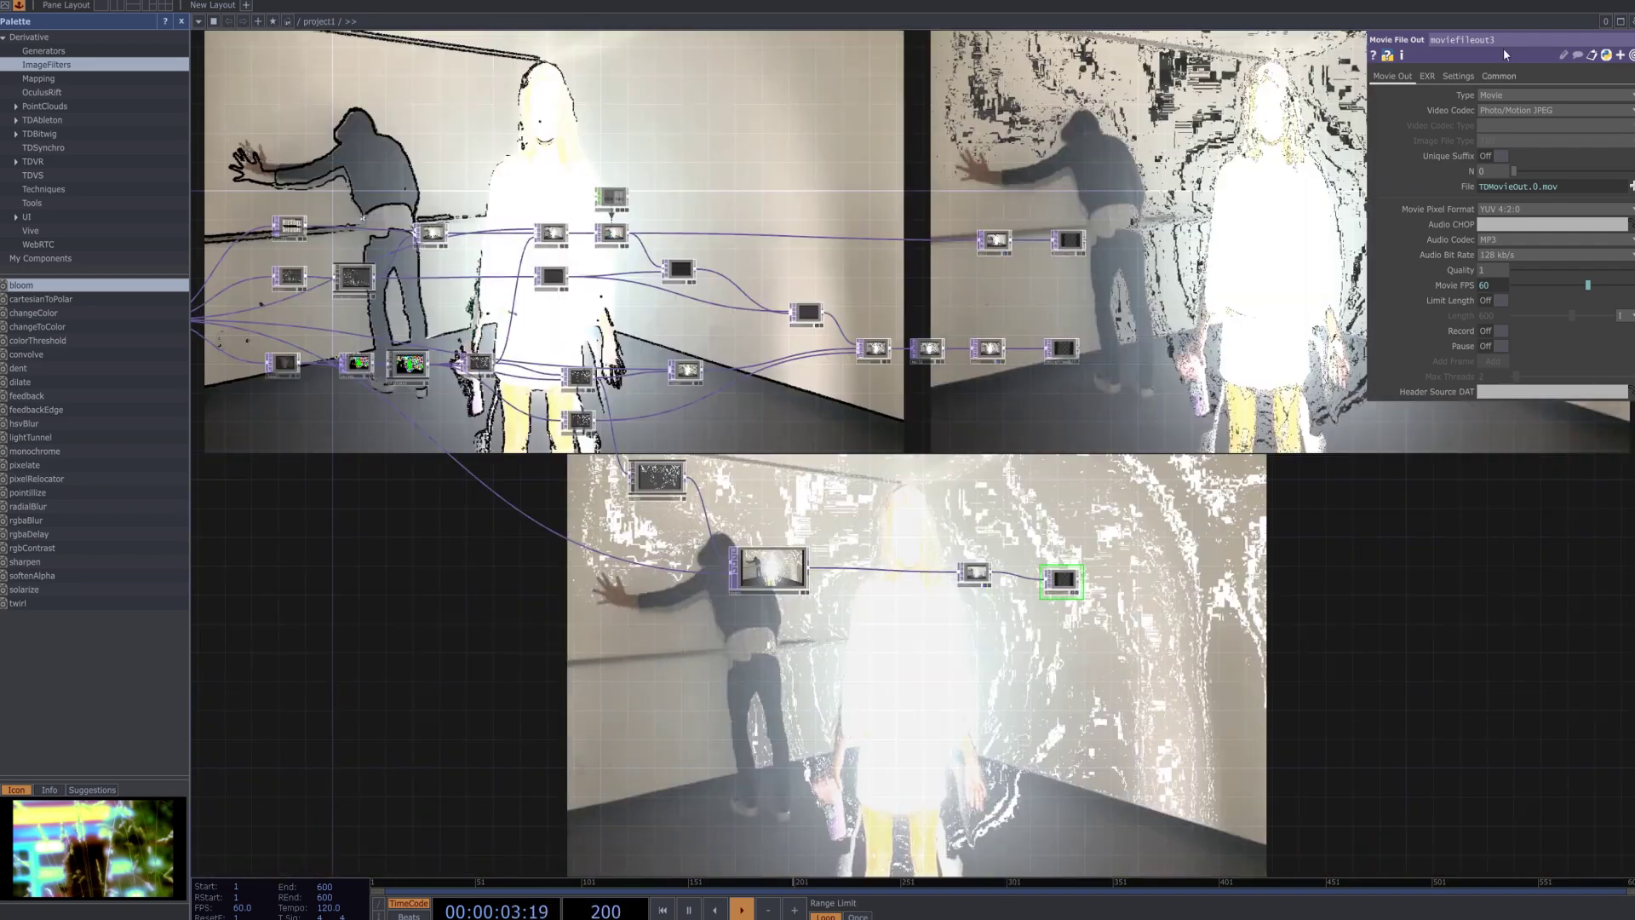
Move matte2, null1, out2 and moviefileout2 lower, keeping them in one row between the other two output chains.
scroll(1220, 214, "down", 3)
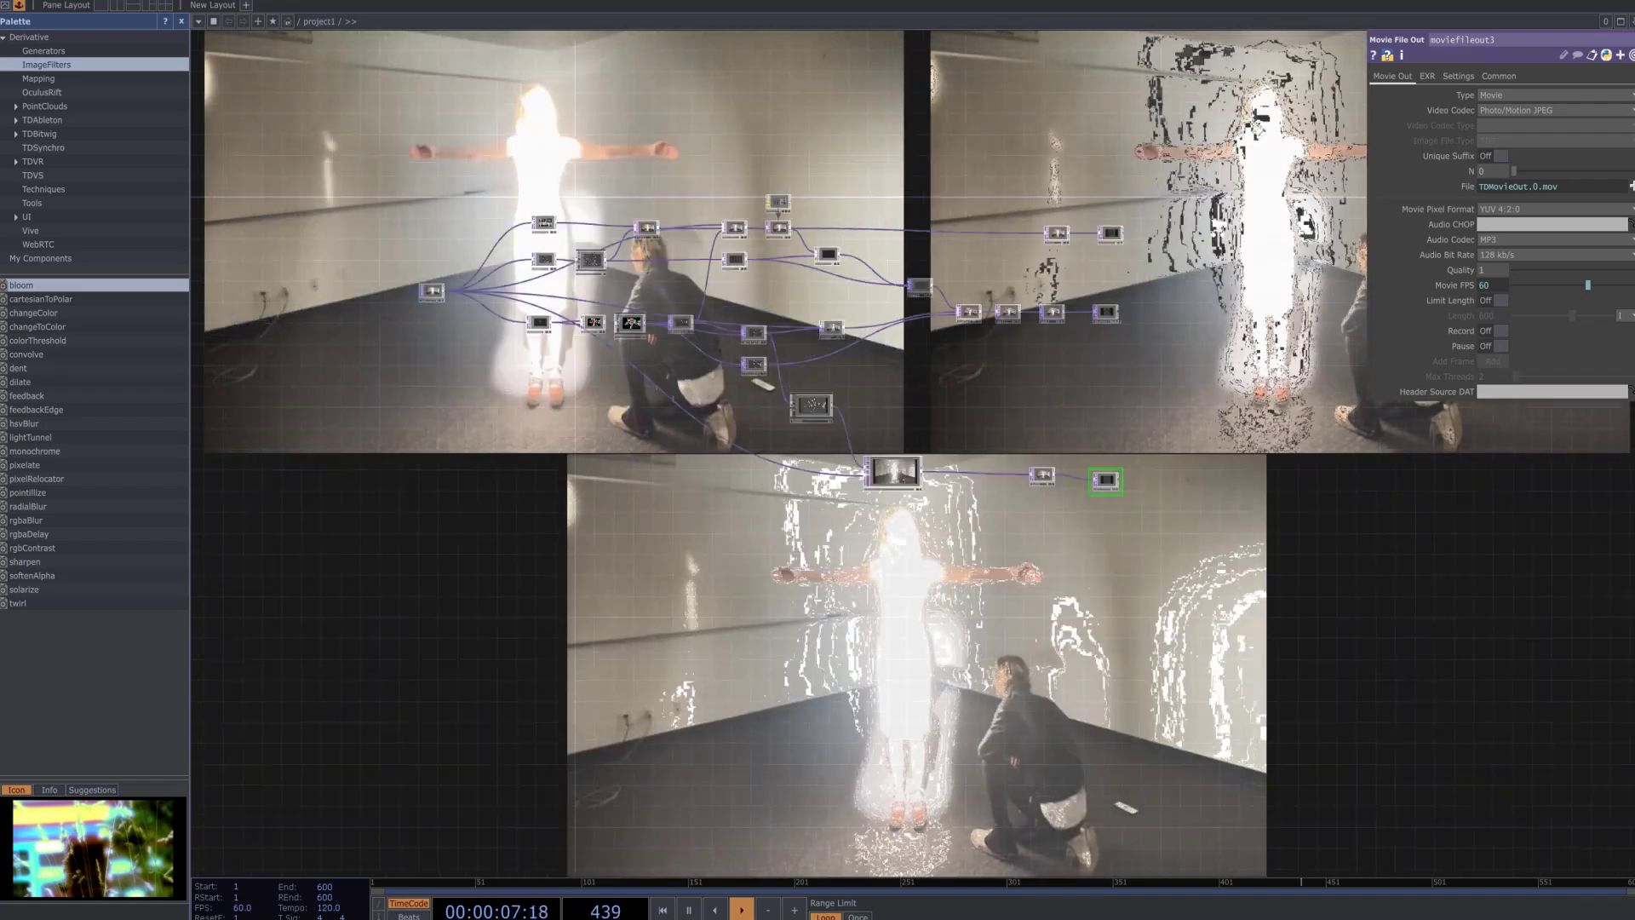
scroll(1217, 271, "down", 2)
left_click_drag(1217, 275, 1055, 605)
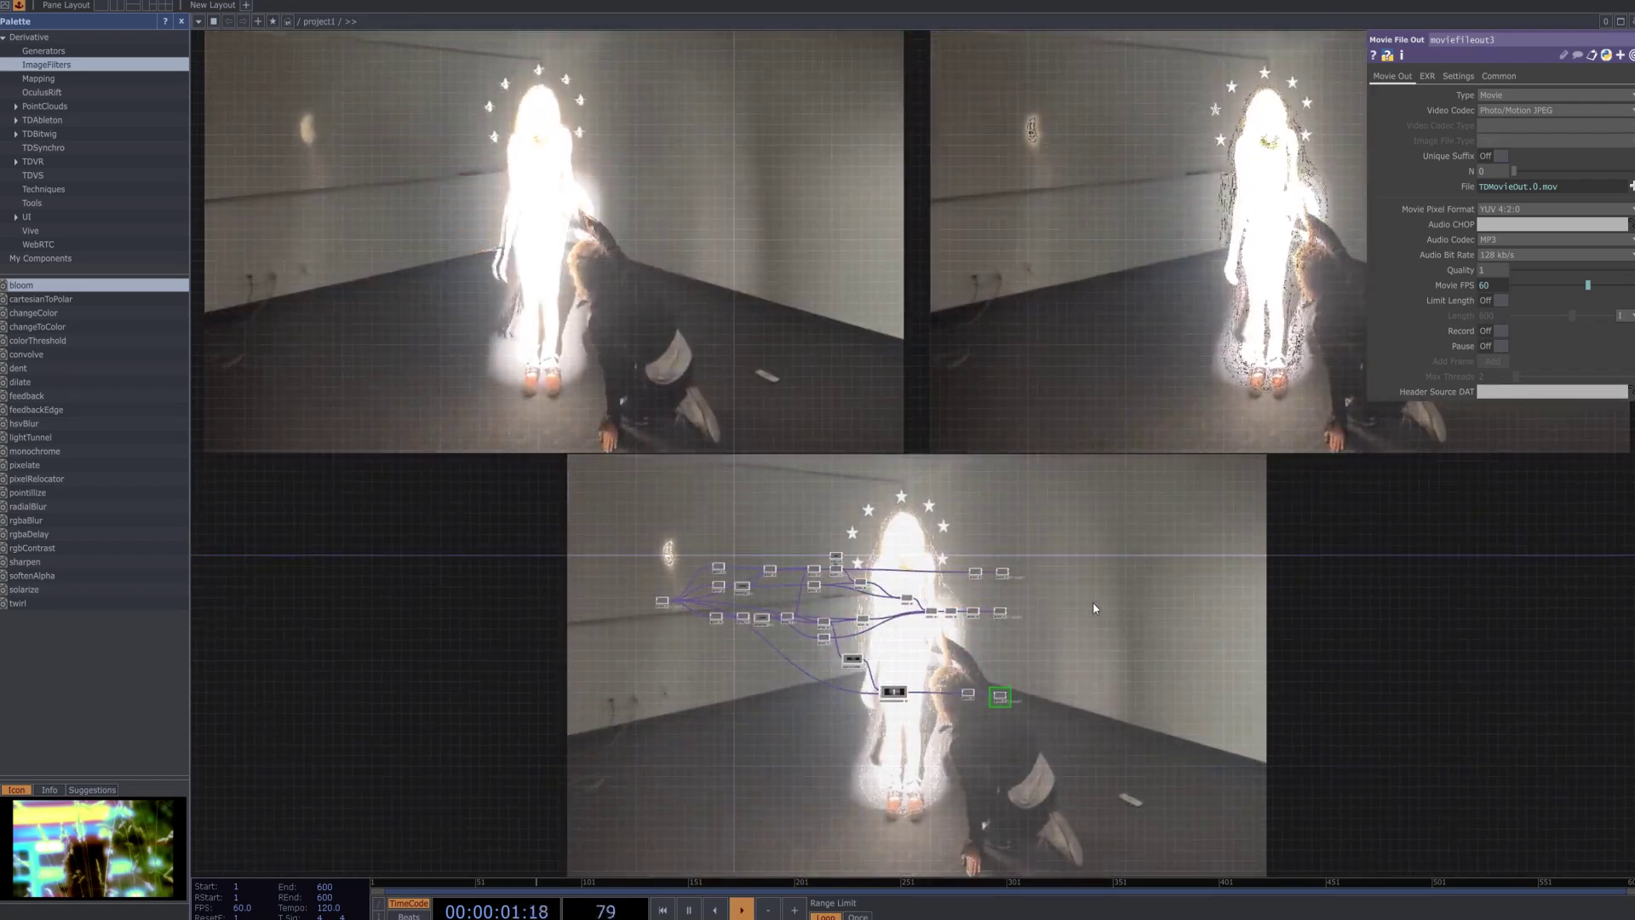
scroll(1163, 591, "down", 3)
scroll(1163, 589, "up", 3)
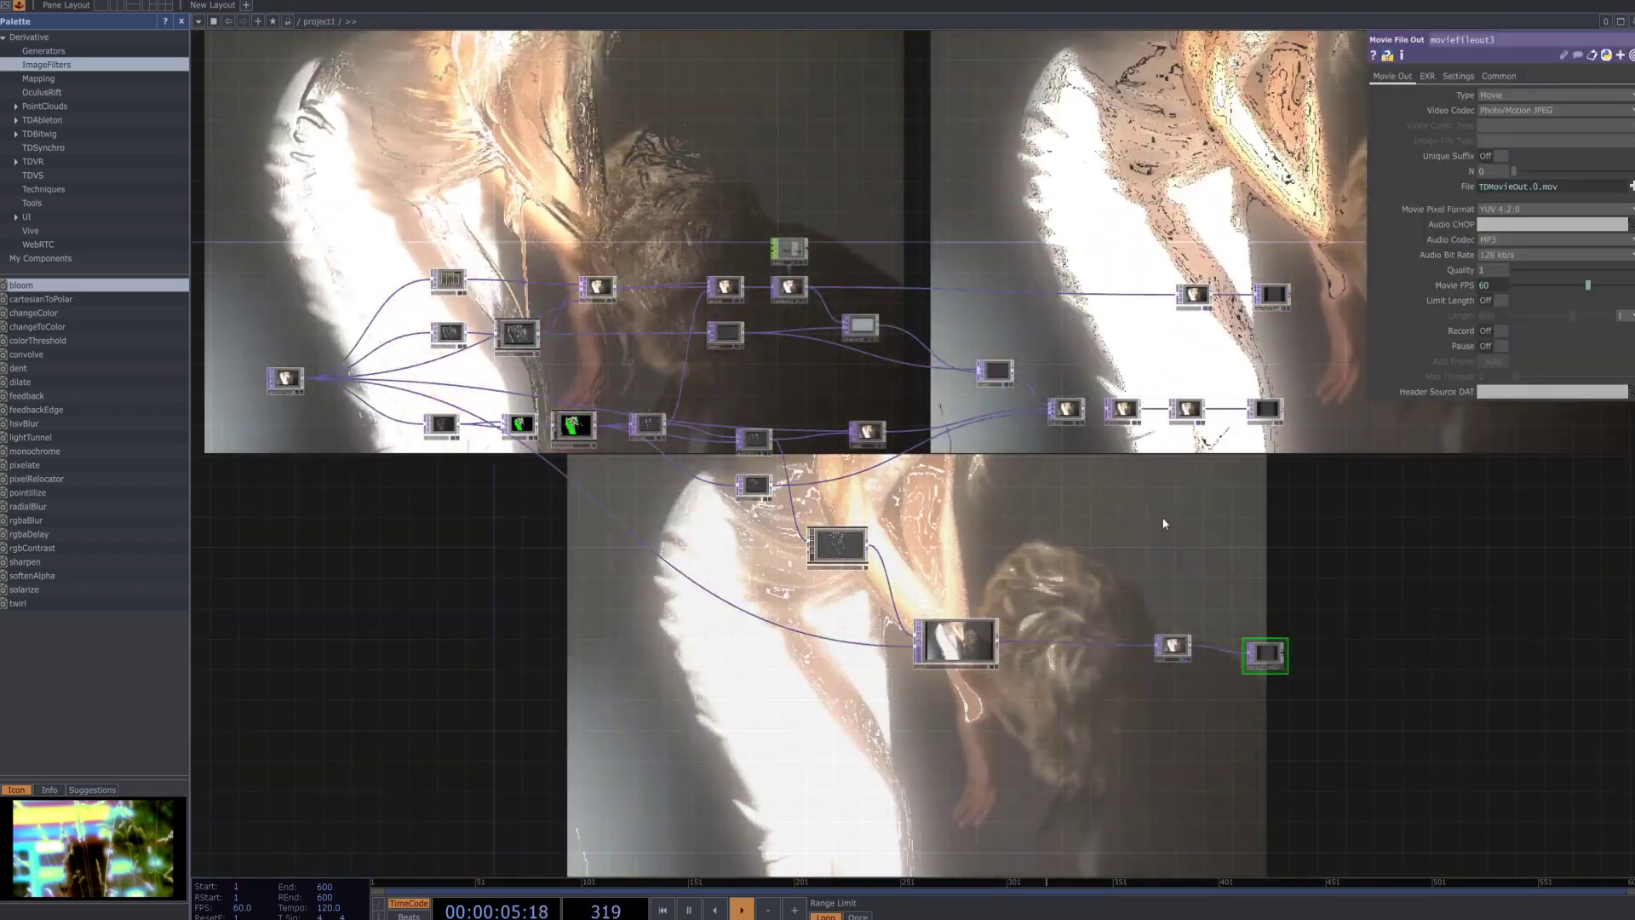
left_click_drag(1164, 523, 1195, 487)
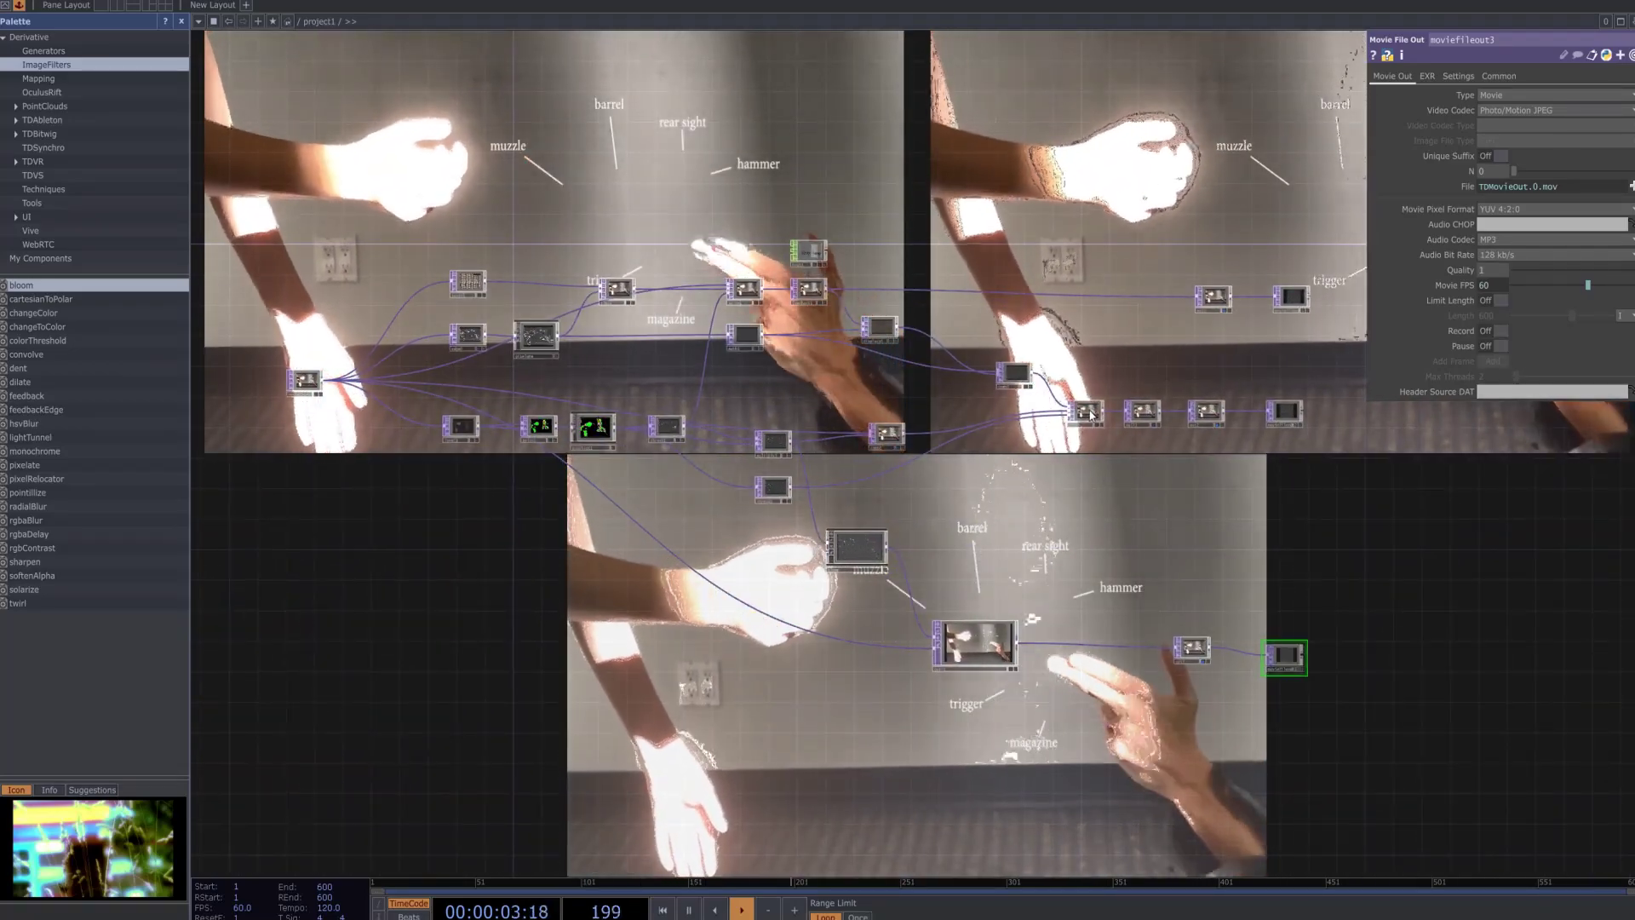
left_click_drag(1092, 415, 1099, 475)
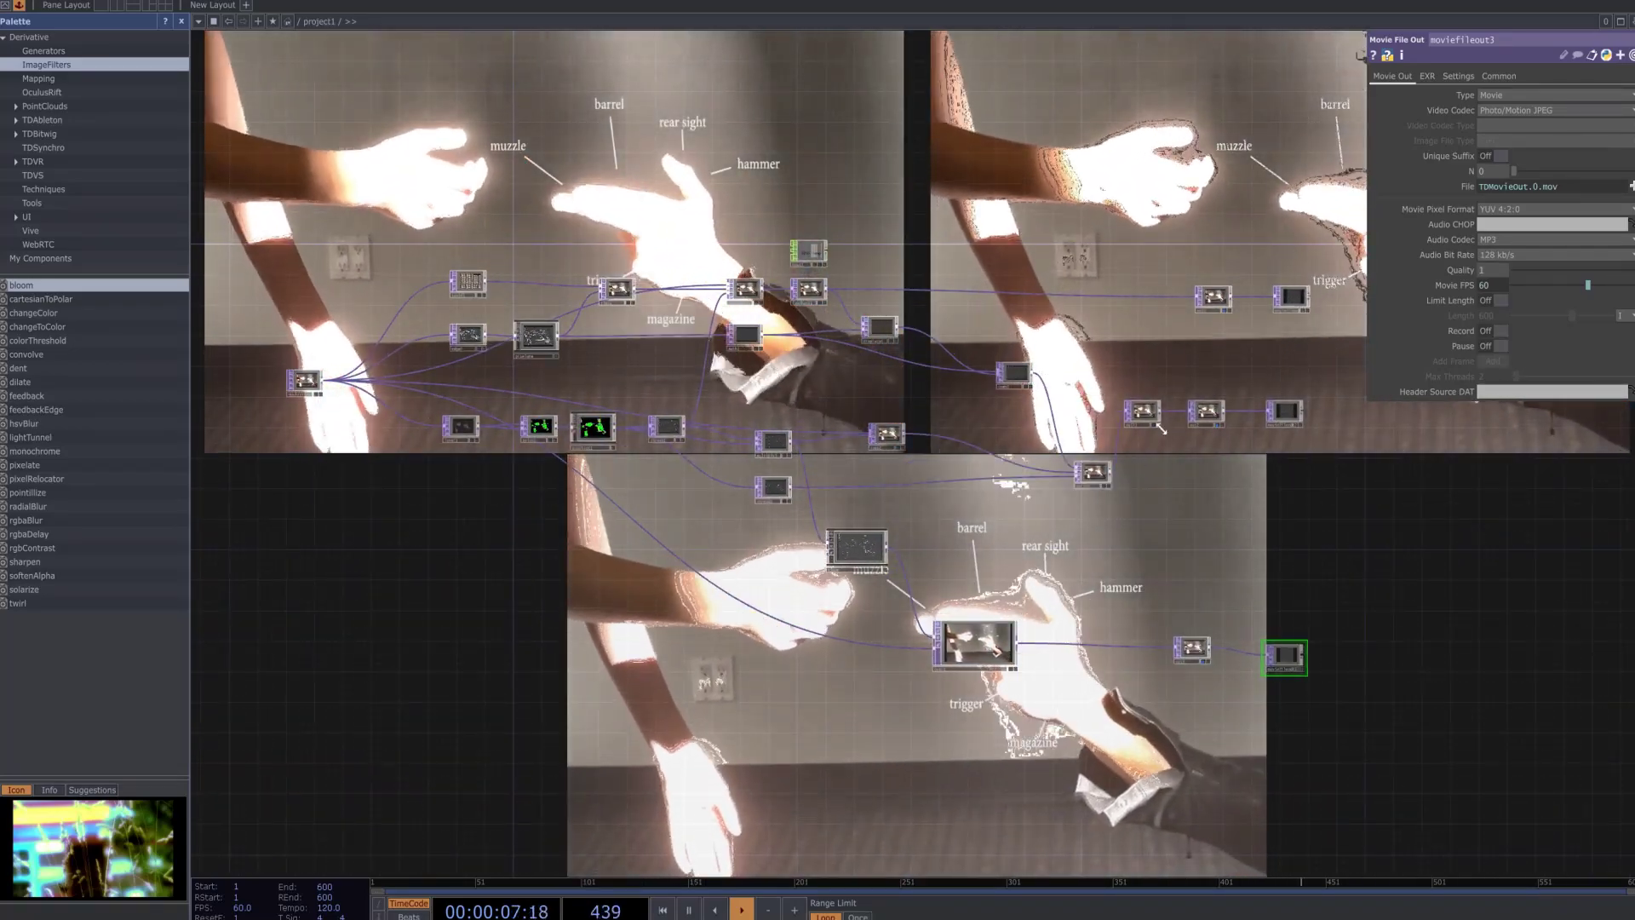
left_click_drag(1150, 415, 1158, 477)
left_click_drag(1213, 415, 1212, 476)
left_click_drag(1290, 416, 1283, 476)
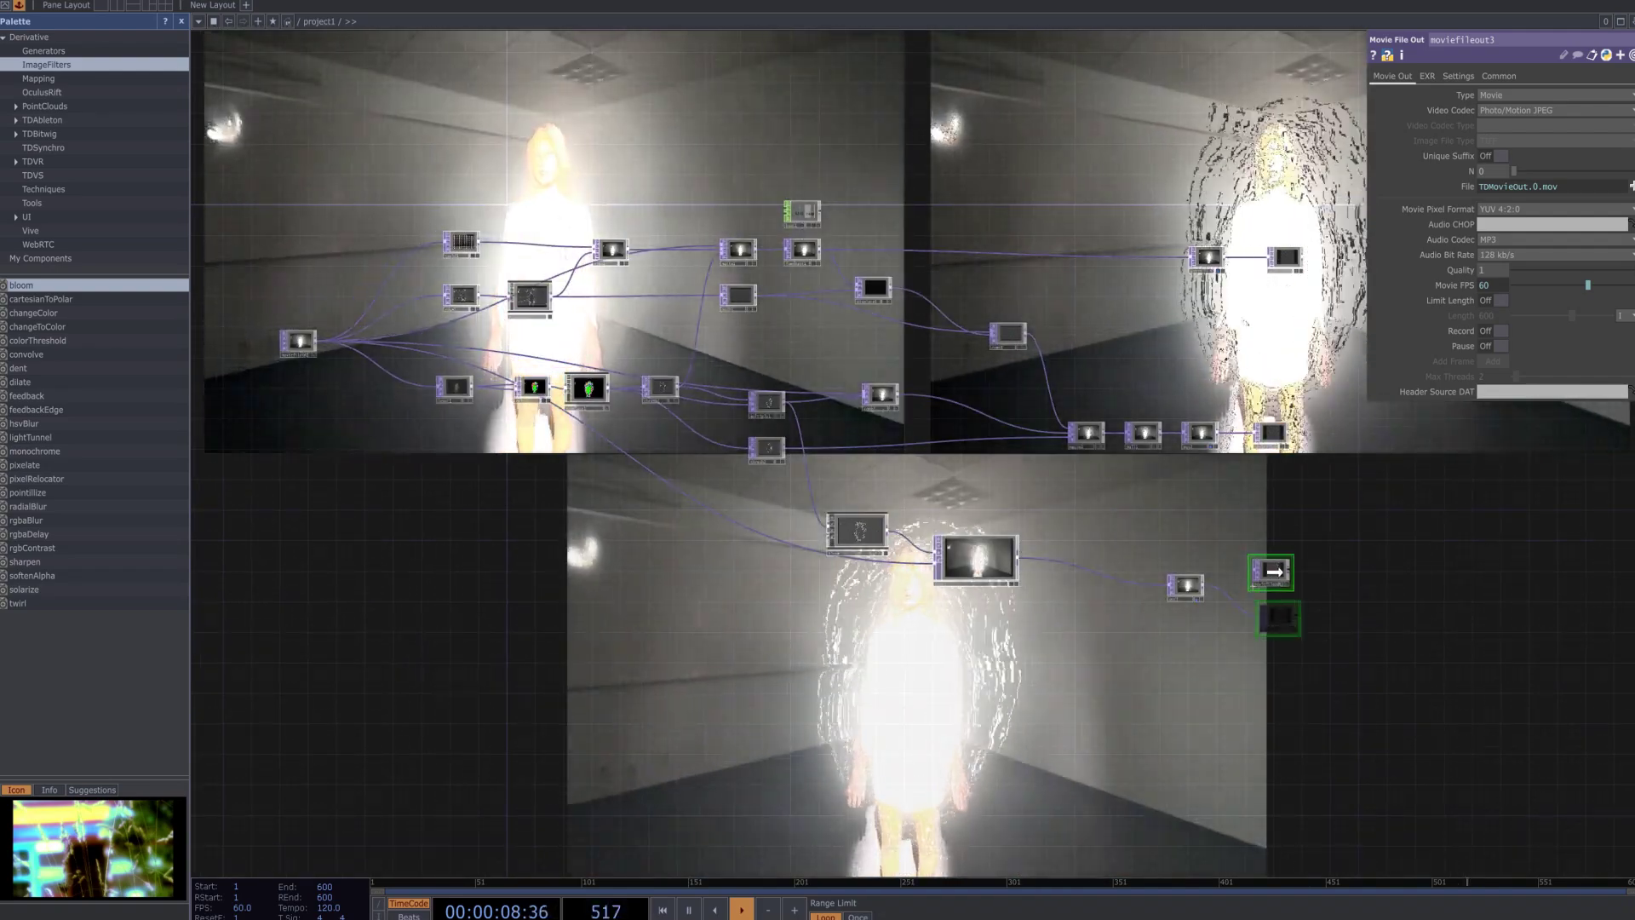
Move out3 and moviefileout3 higher so they line up with over1.
left_click_drag(1275, 571, 1275, 578)
left_click_drag(1186, 586, 1187, 571)
left_click_drag(1211, 627, 1198, 655)
Add a network box in the empty area above the beat CHOP.
key("Tab")
right_click(746, 366)
left_click(825, 17)
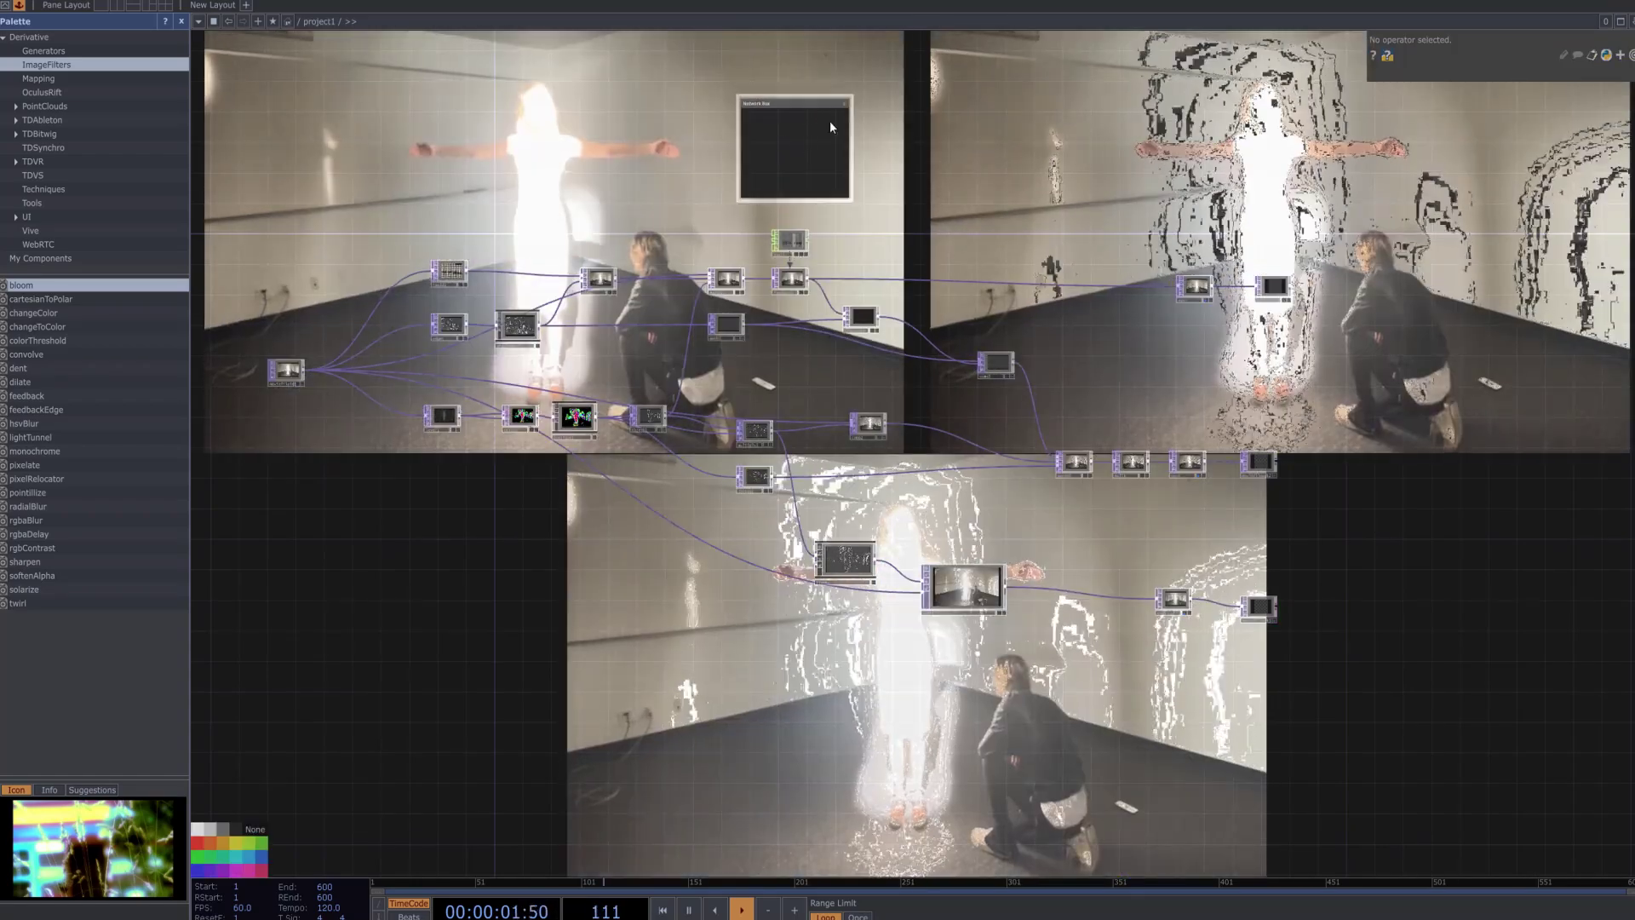